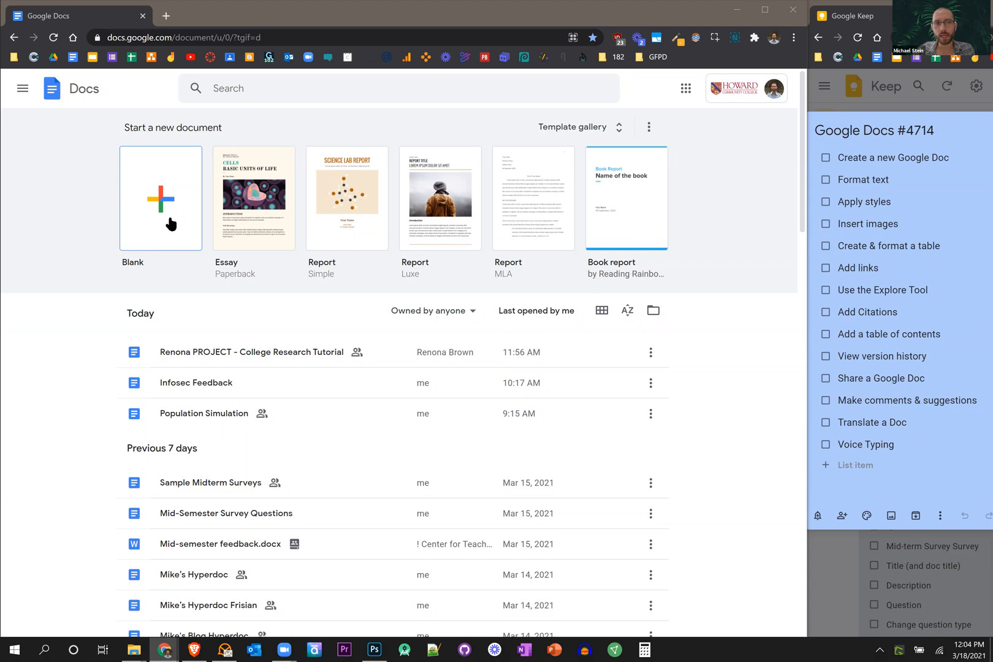
# - Create a blank document with its outline hidden, and check off "Create a new Google Doc" in the Keep checklist
pyautogui.click(170, 223)
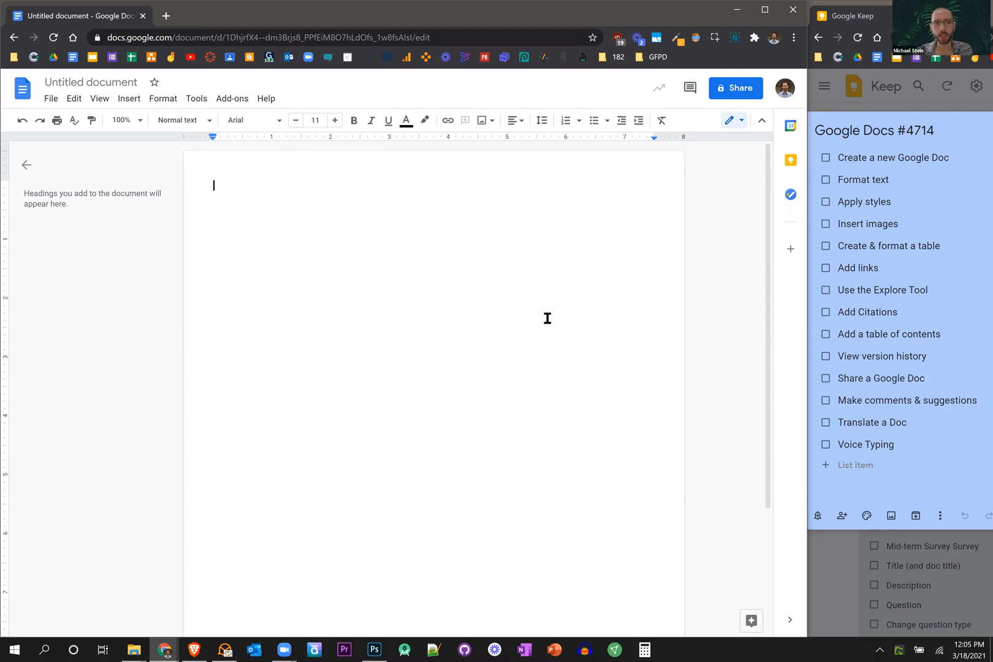
pyautogui.click(26, 166)
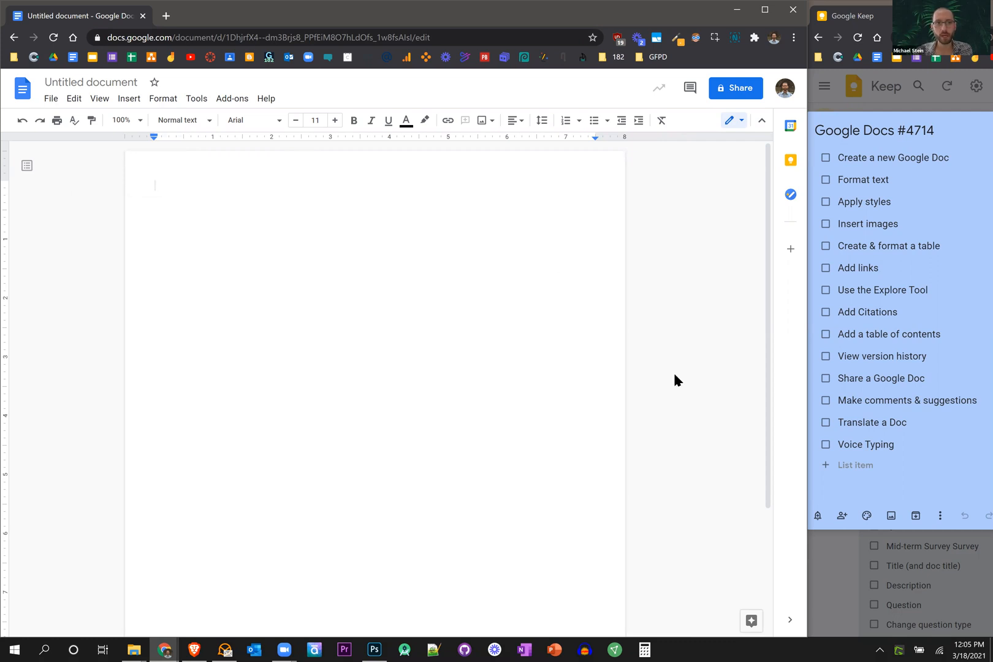
pyautogui.click(825, 160)
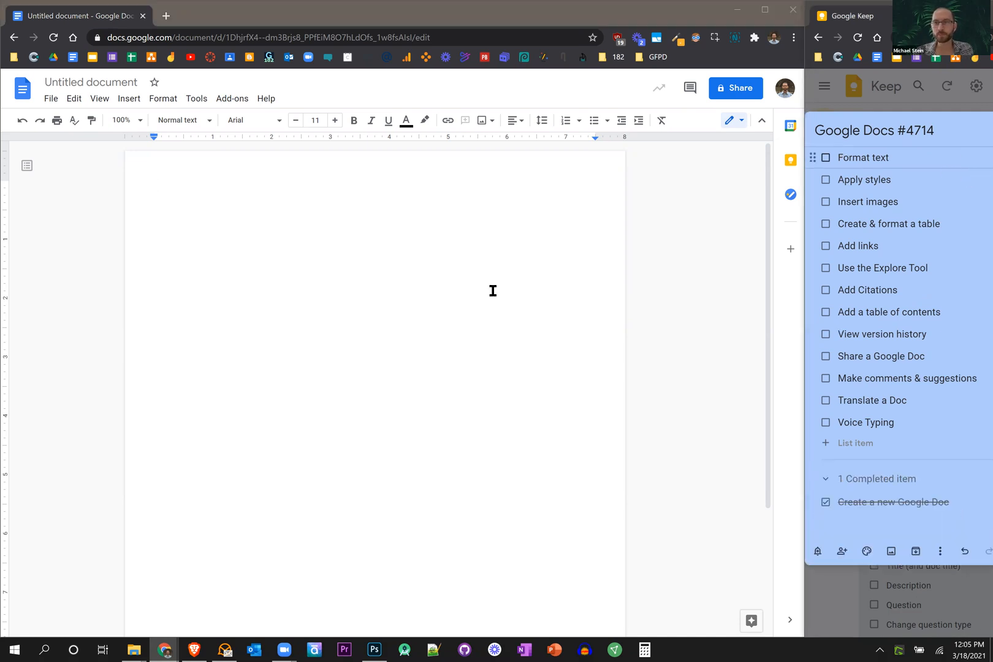
# - Write a one-line introduction in the document body, starting "Hi my name is" and ending with the first name
pyautogui.click(464, 239)
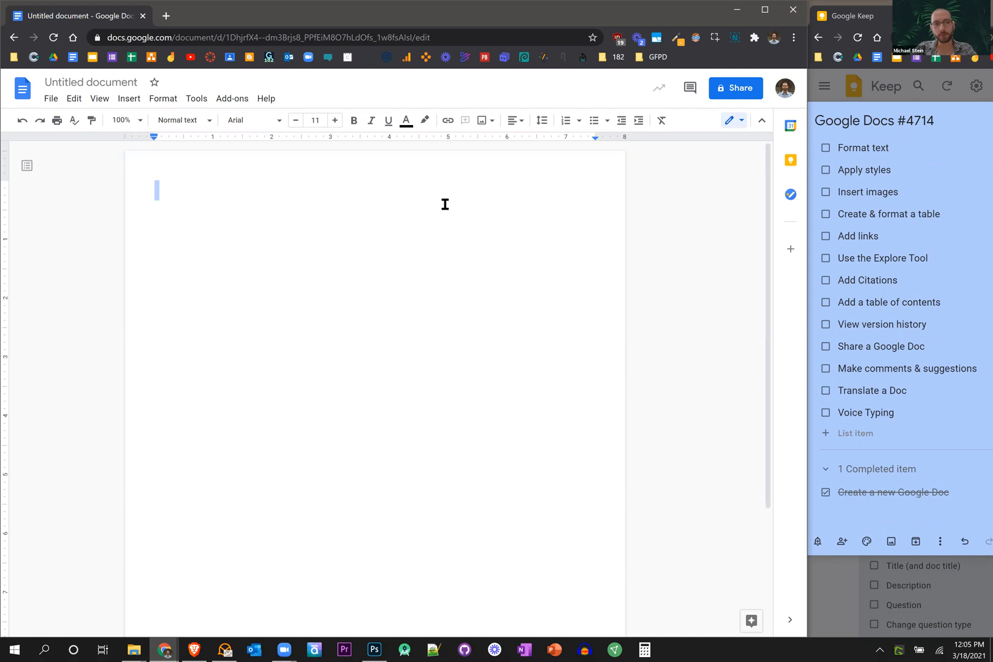
pyautogui.write('Hi my name is mi')
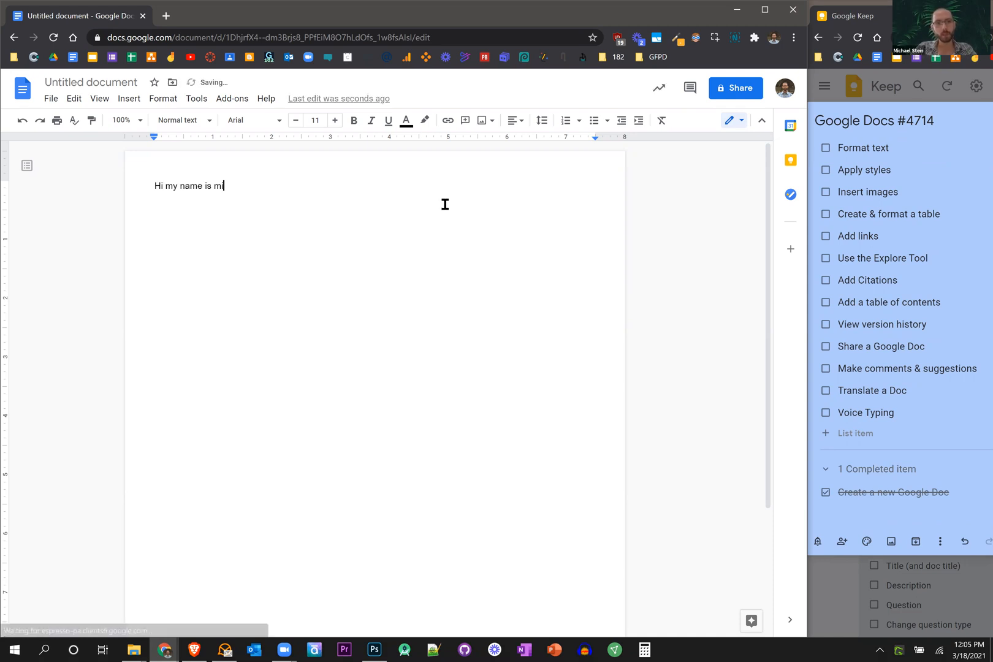
pyautogui.write('ke.')
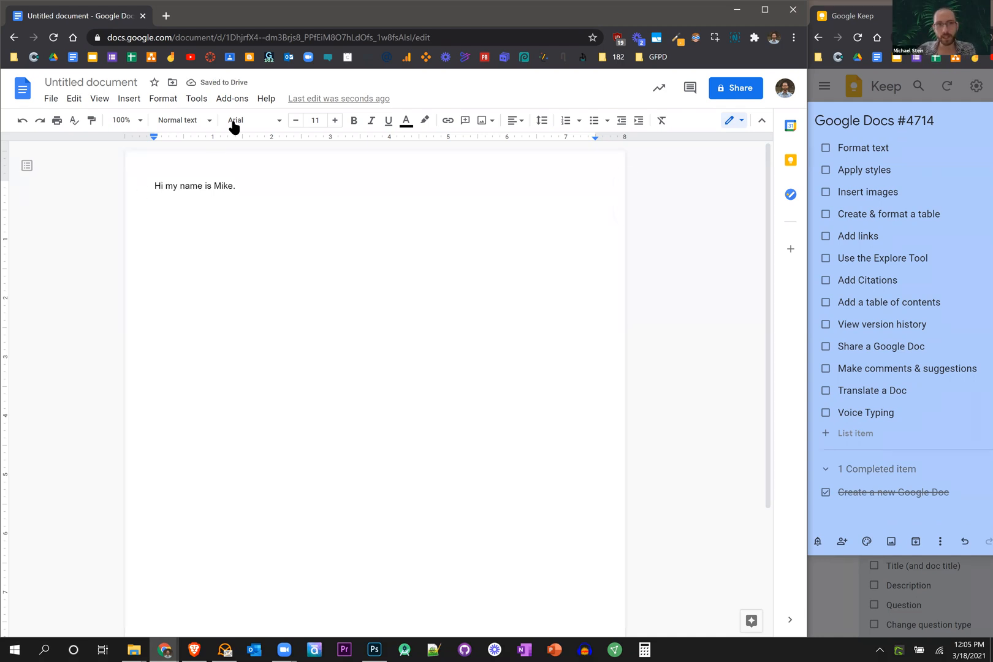
# - Select the whole text and look through the available fonts, including the recently used ones
pyautogui.hotkey('ctrl', 'a')
pyautogui.click(267, 121)
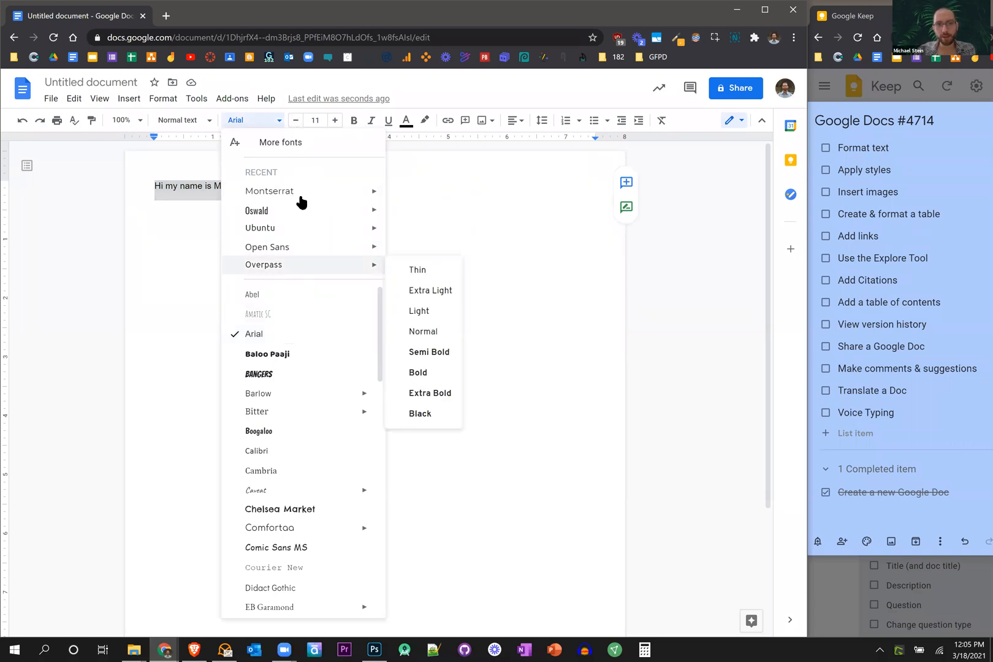
pyautogui.scroll(-12, 332, 386)
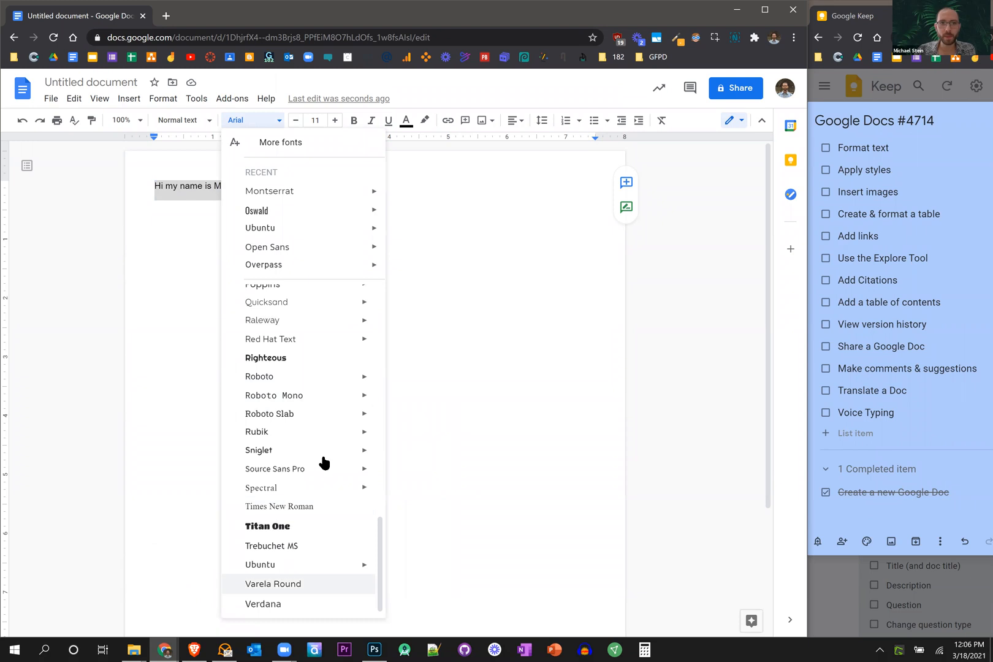
pyautogui.scroll(10, 309, 415)
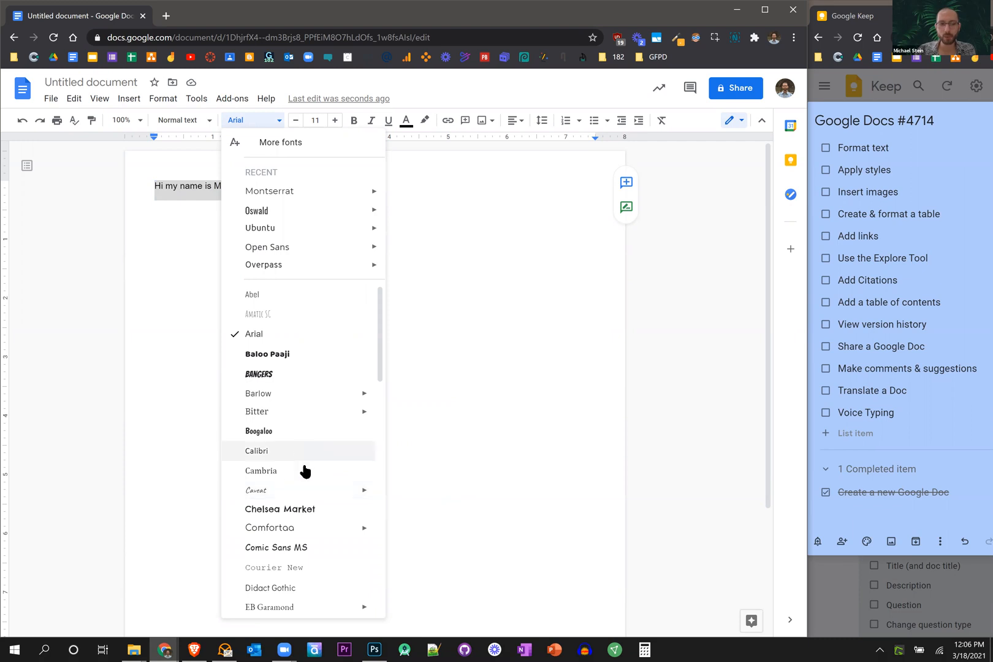
pyautogui.scroll(-5, 310, 468)
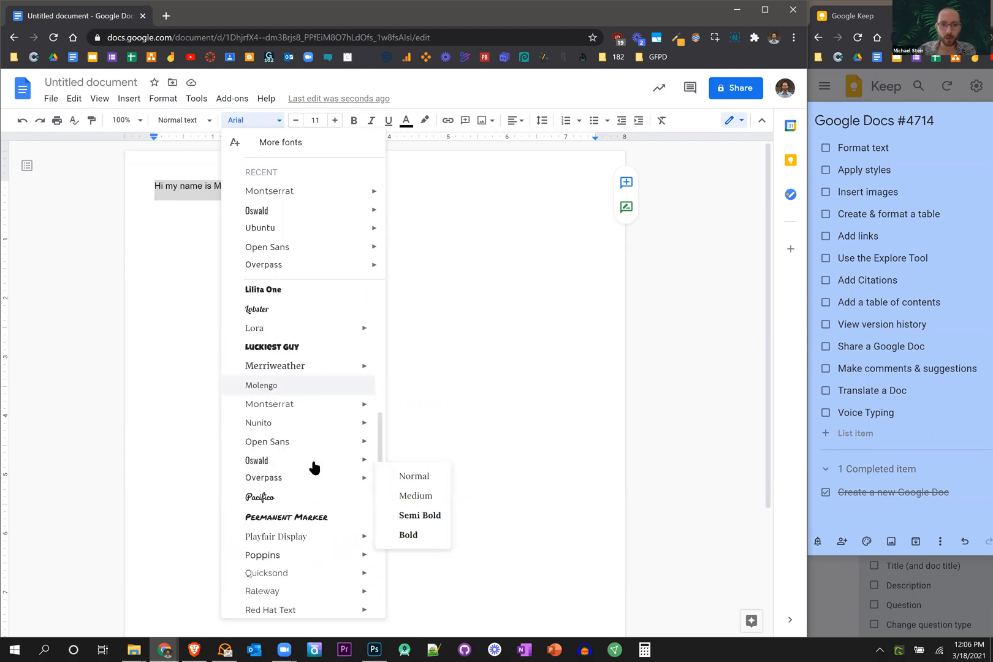
pyautogui.scroll(-1, 320, 518)
pyautogui.scroll(-3, 319, 526)
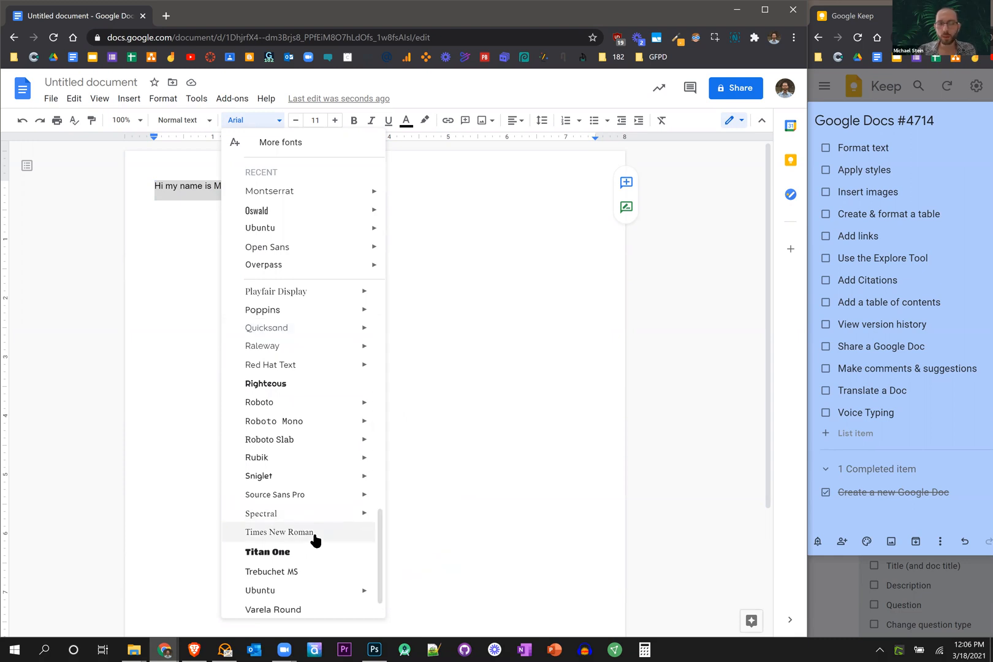
pyautogui.moveTo(319, 423)
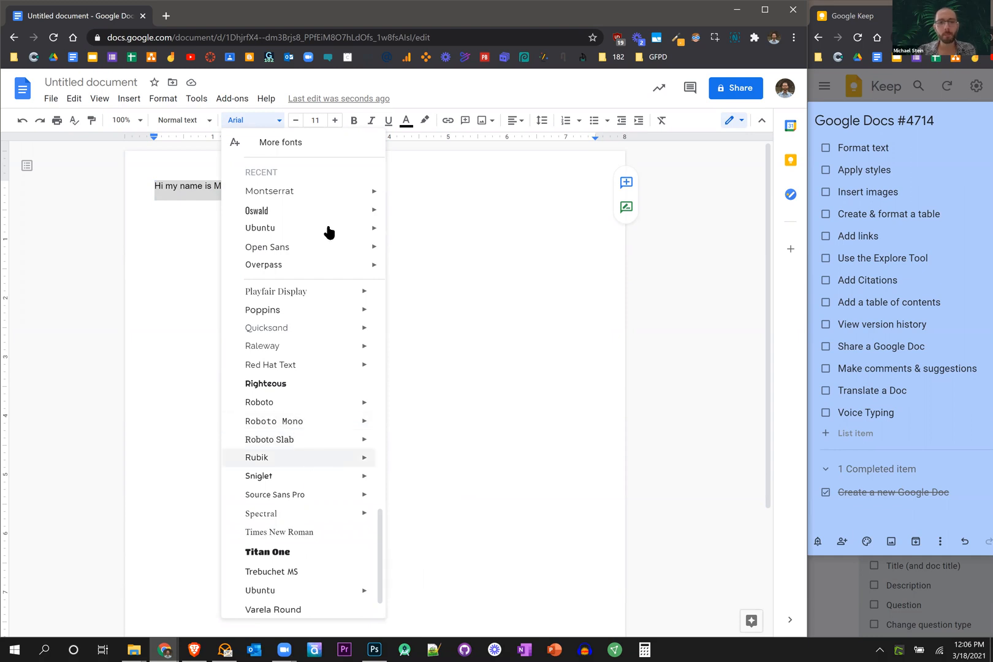
pyautogui.scroll(10, 306, 337)
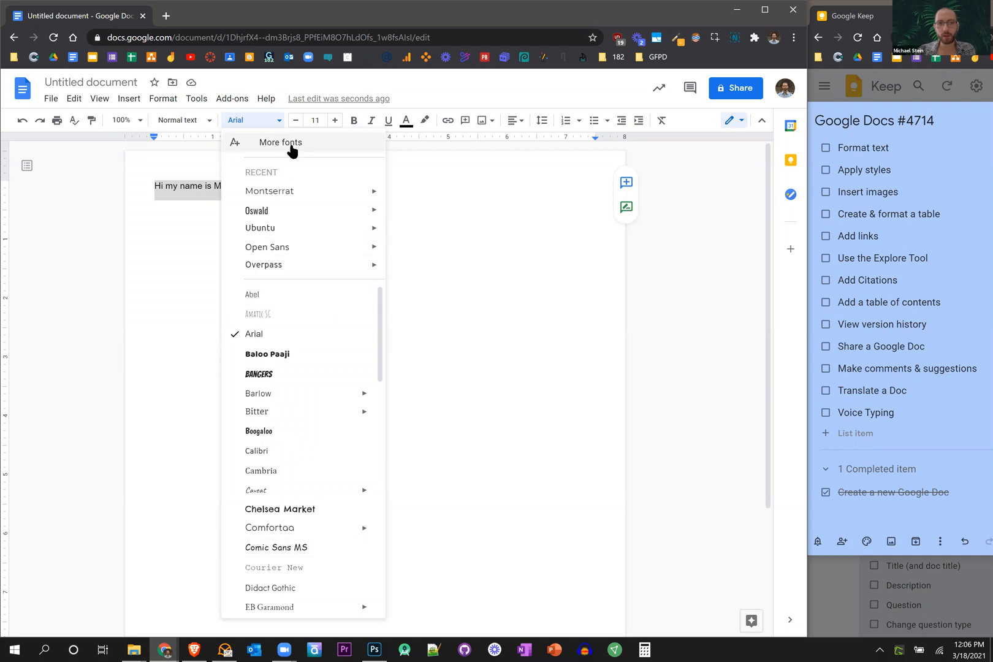
# - Browse the additional fonts sorted by popularity, and close the catalogue without adding any
pyautogui.click(316, 142)
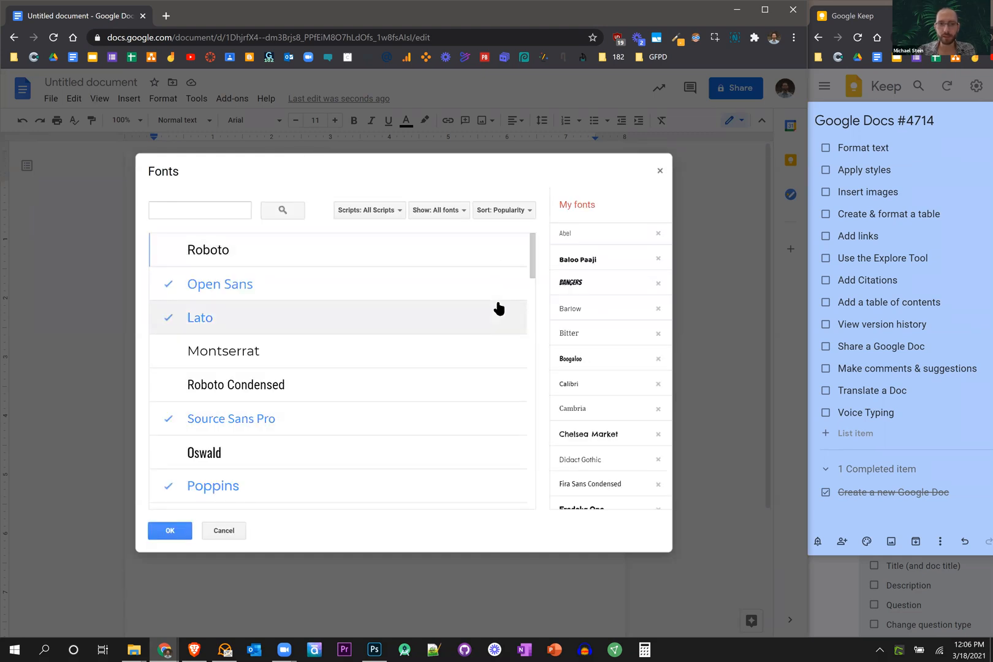
pyautogui.scroll(-5, 499, 308)
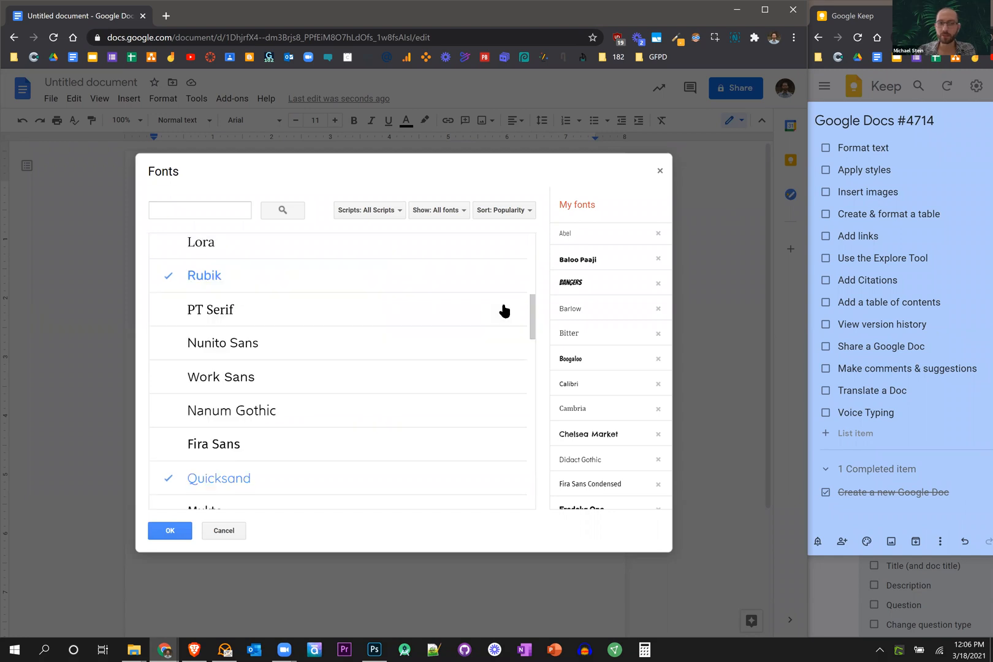
pyautogui.scroll(-5, 502, 309)
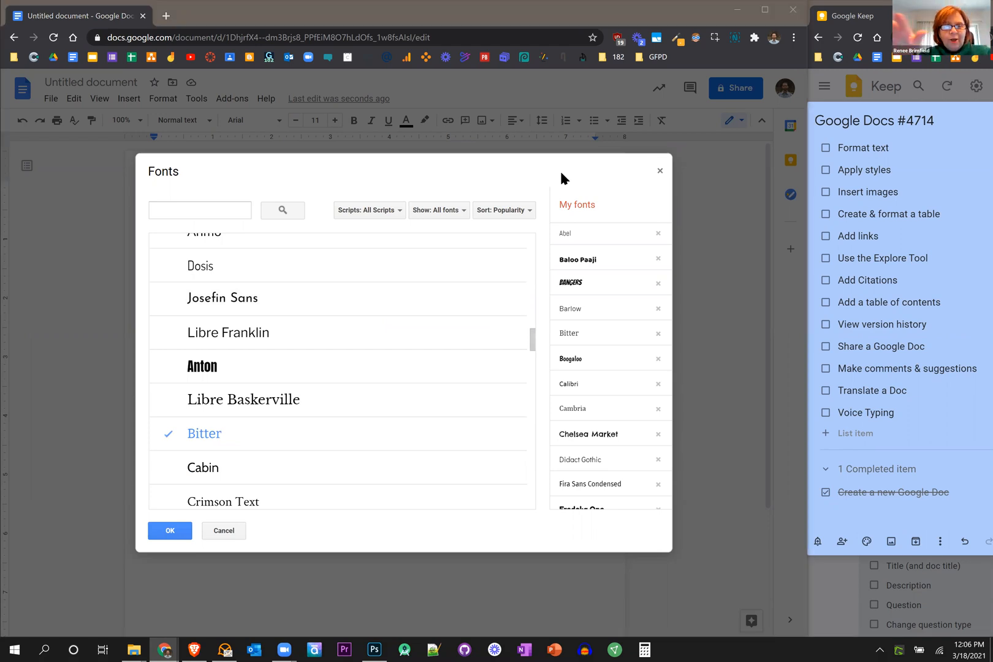
pyautogui.click(660, 172)
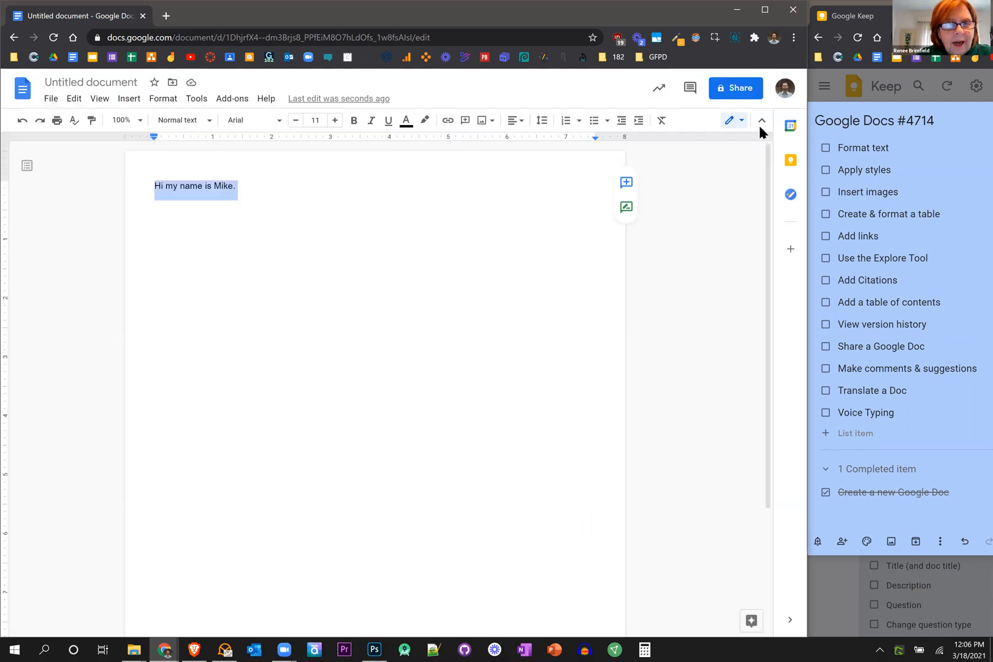
# - Hide the document's menus and show them again
pyautogui.click(762, 122)
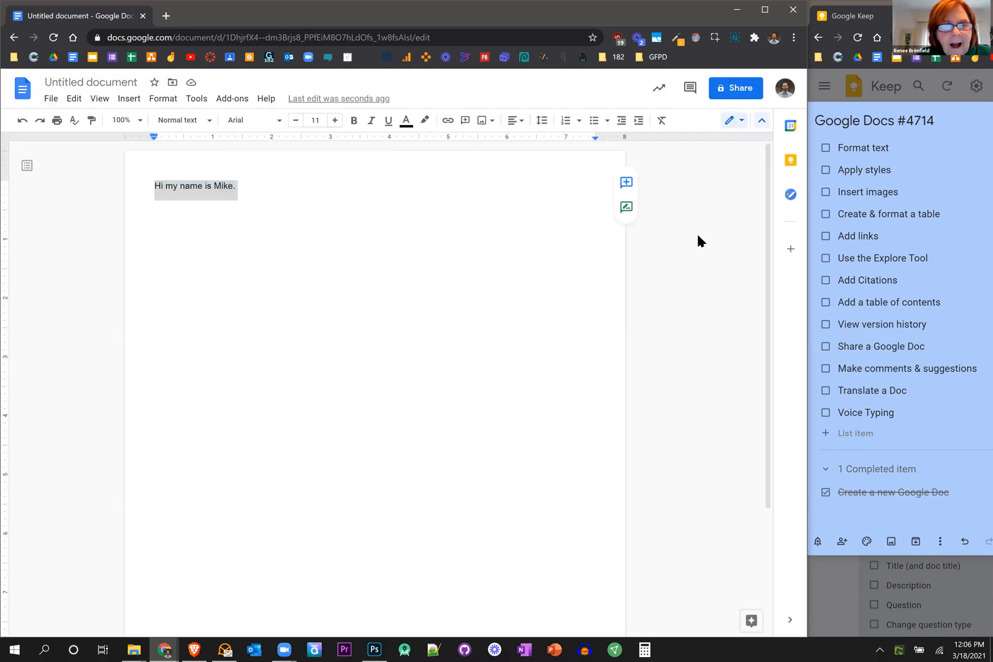
pyautogui.click(762, 121)
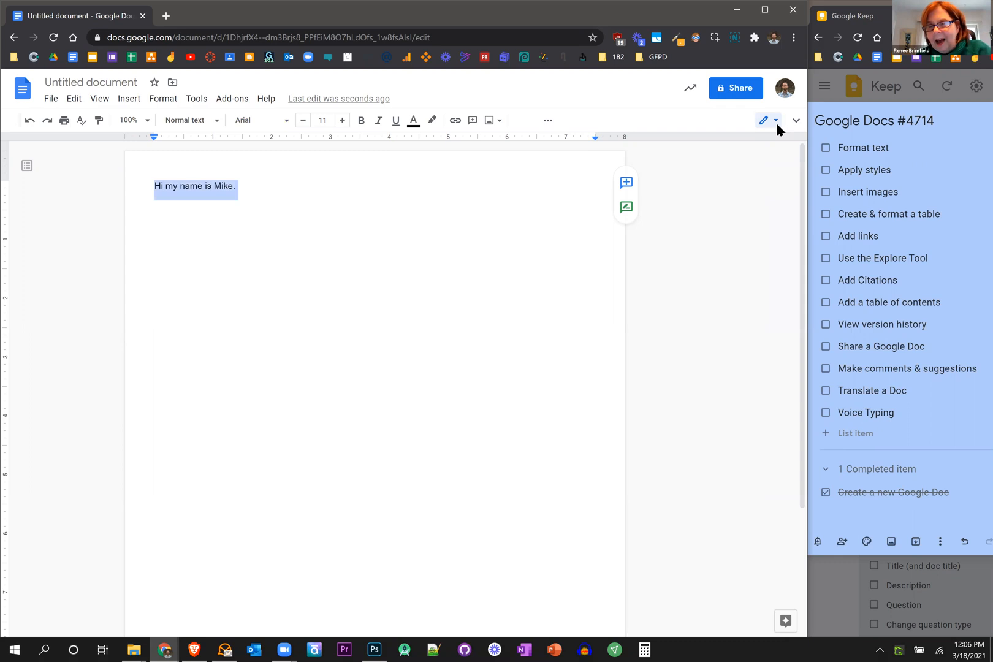
pyautogui.click(796, 118)
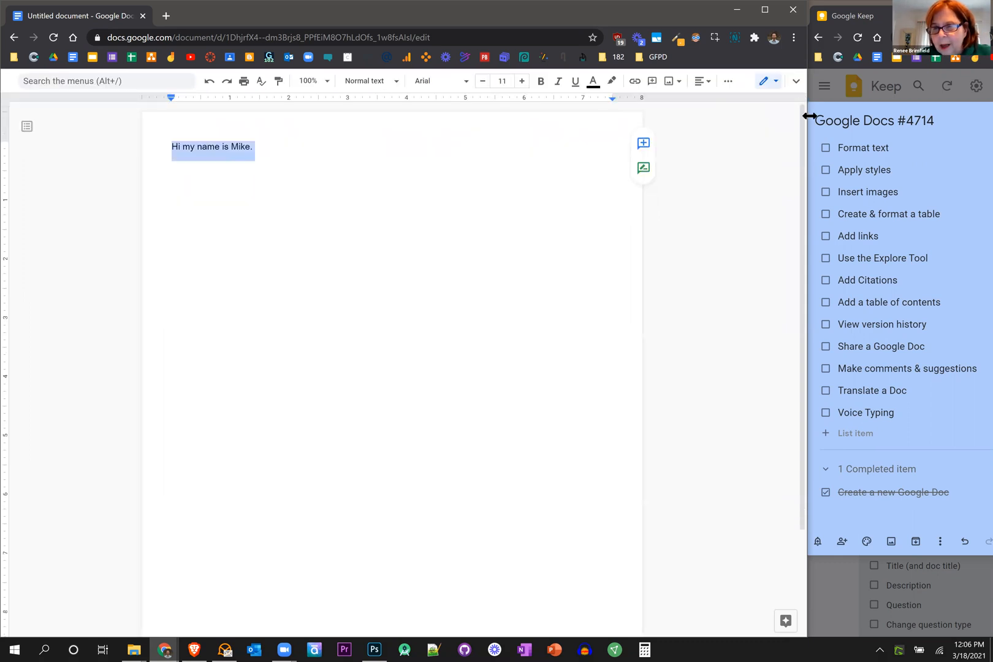
pyautogui.click(796, 81)
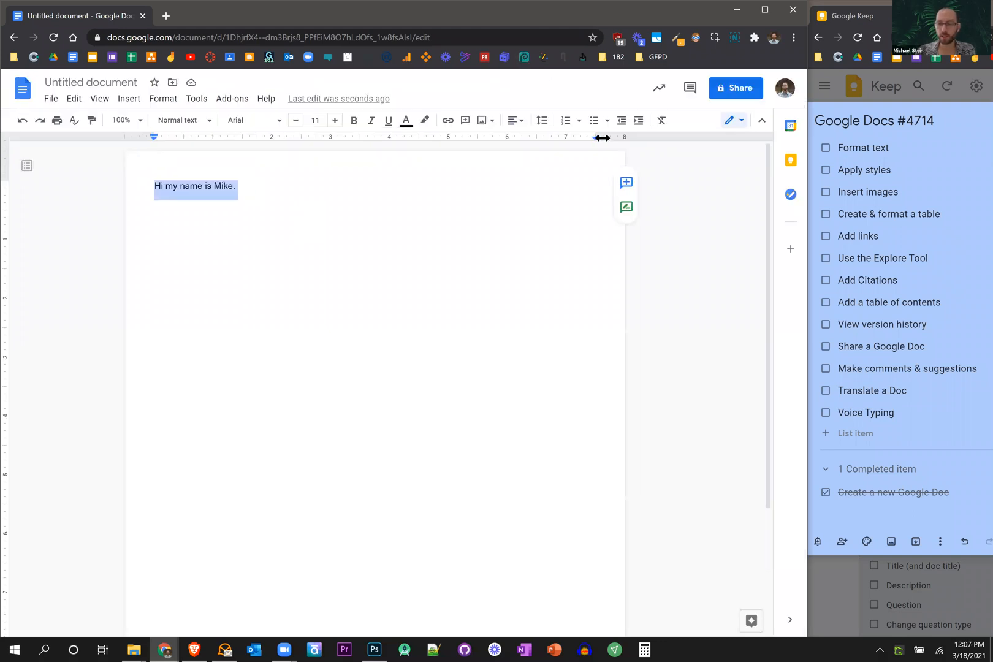
# - Set the font of the whole introduction sentence to Comic Sans MS
pyautogui.click(331, 184)
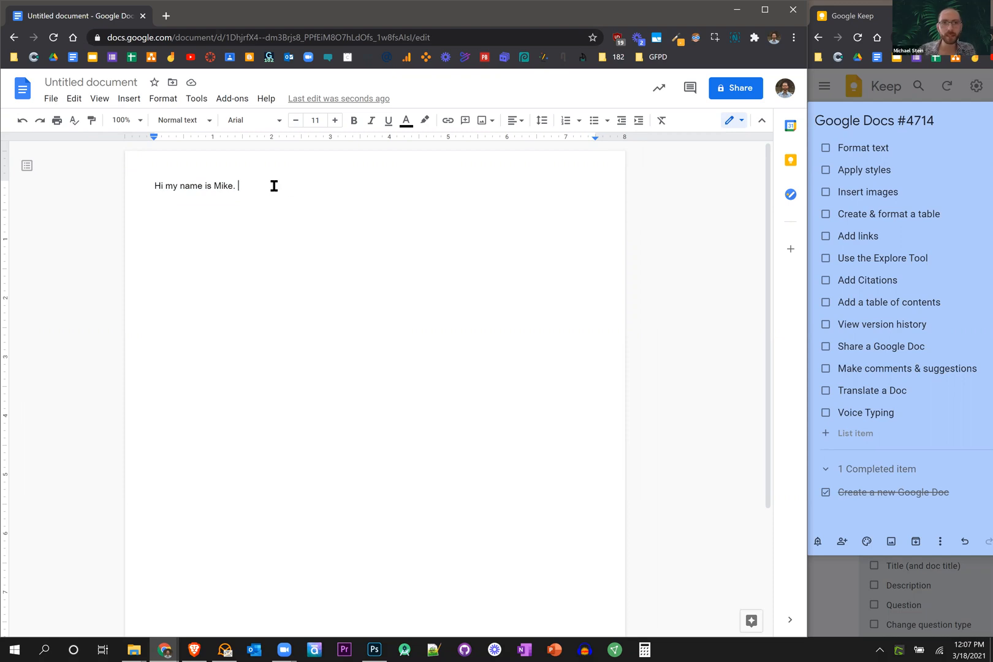
pyautogui.doubleClick(138, 184)
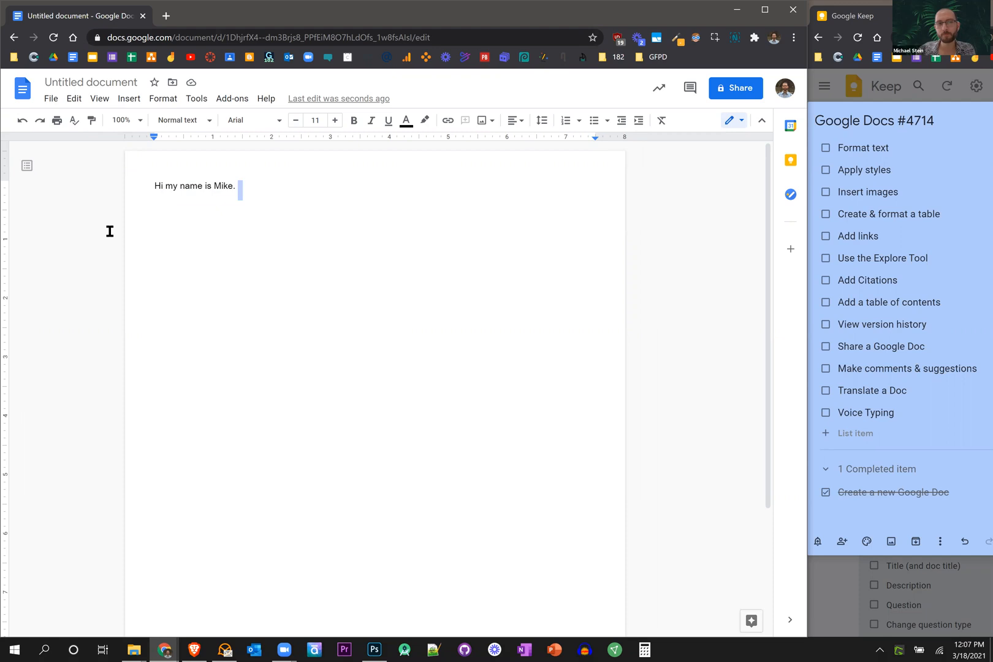
pyautogui.hotkey('ctrl', 'a')
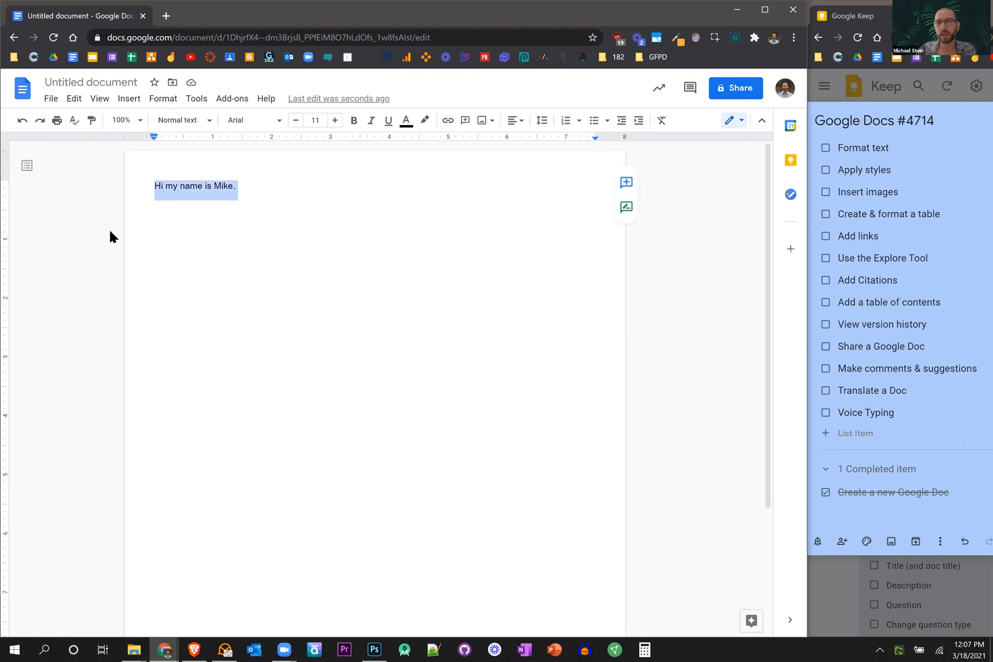
pyautogui.click(250, 123)
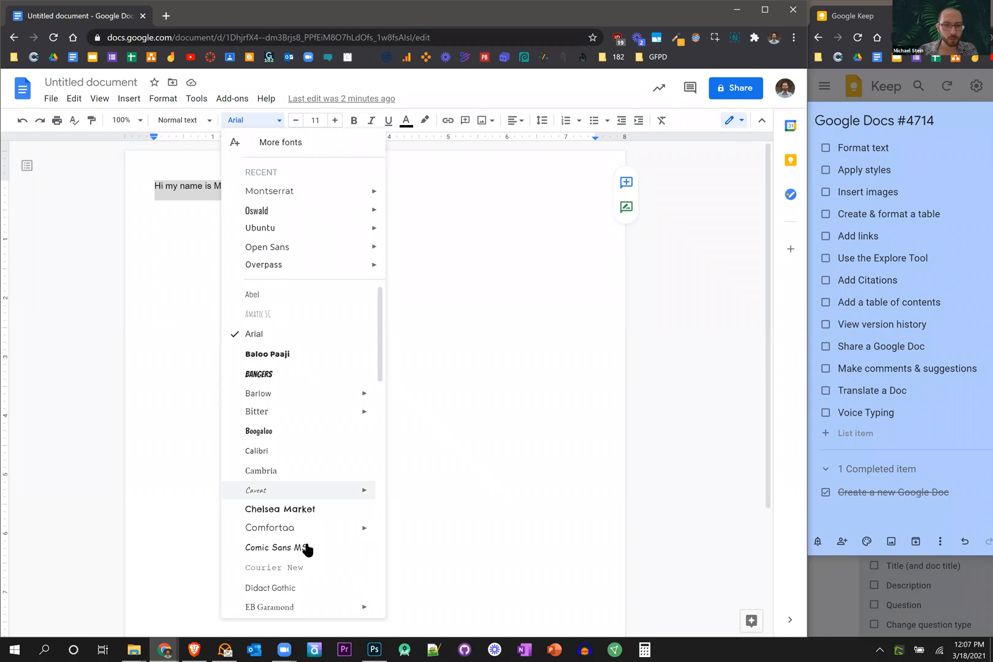
pyautogui.moveTo(350, 545)
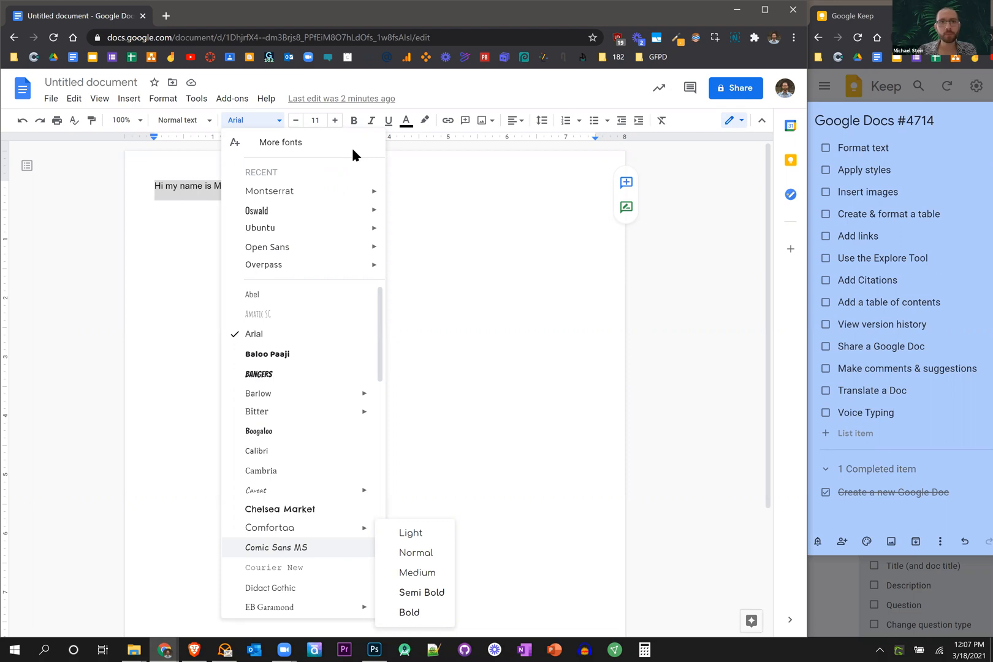
# - Increase the font size of the whole introduction sentence to 18
pyautogui.click(325, 120)
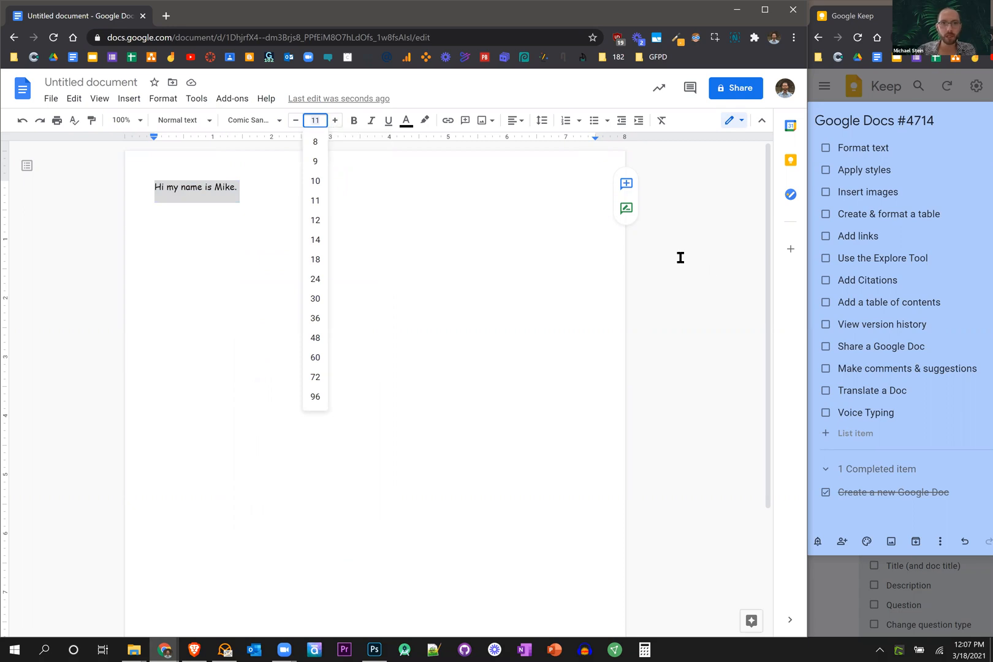
pyautogui.doubleClick(686, 236)
pyautogui.hotkey('ctrl', '+')
pyautogui.hotkey('ctrl', '+')
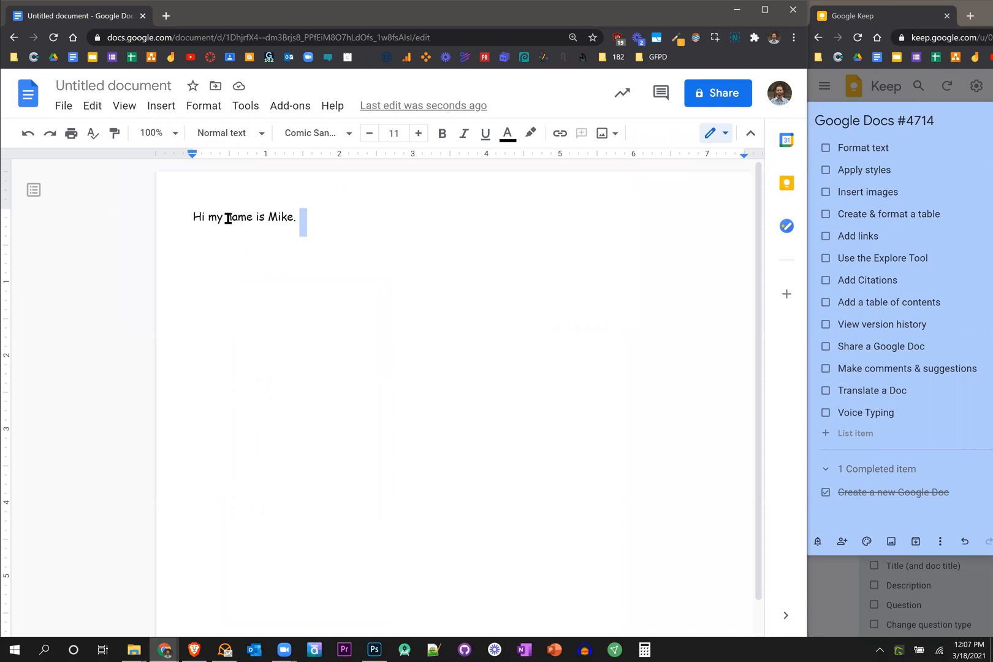
pyautogui.hotkey('ctrl', 'a')
pyautogui.click(418, 136)
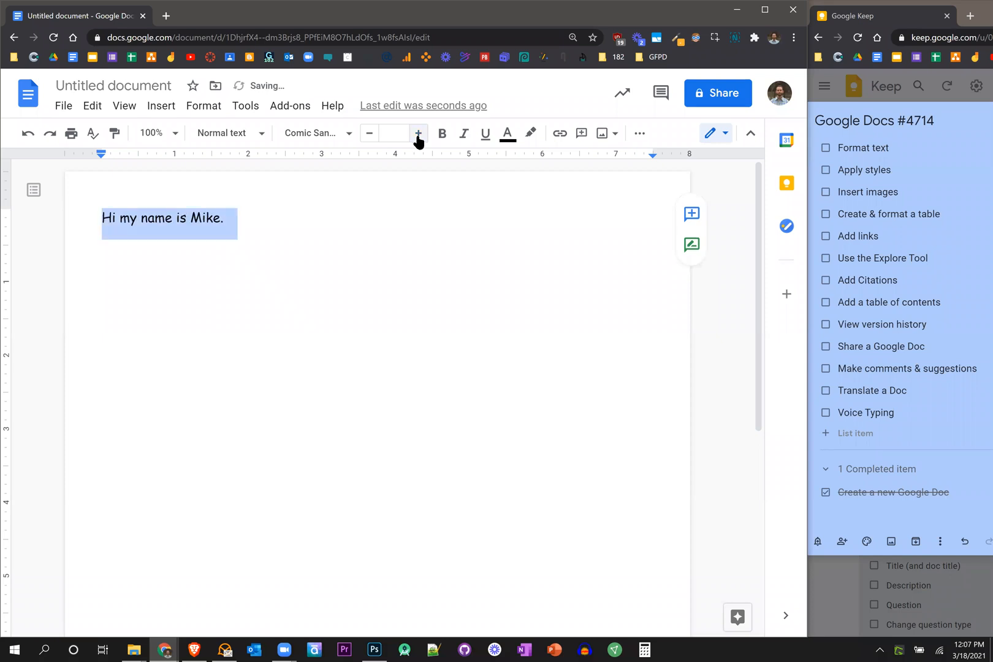
pyautogui.click(418, 136)
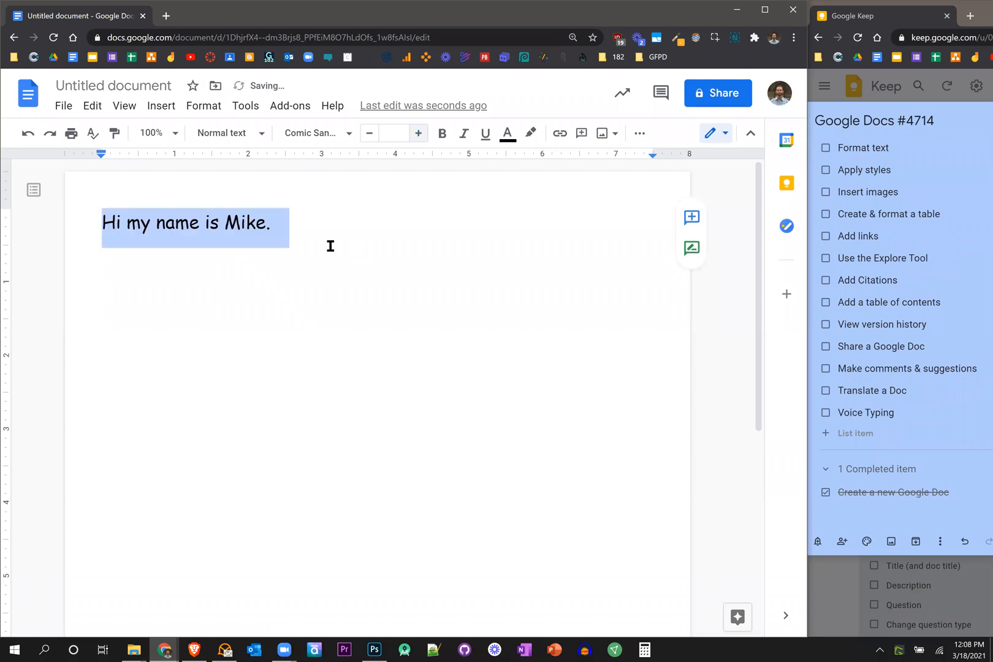
pyautogui.click(302, 278)
# - Set the text color of the whole introduction sentence to the custom dark red #831010
pyautogui.click(104, 222)
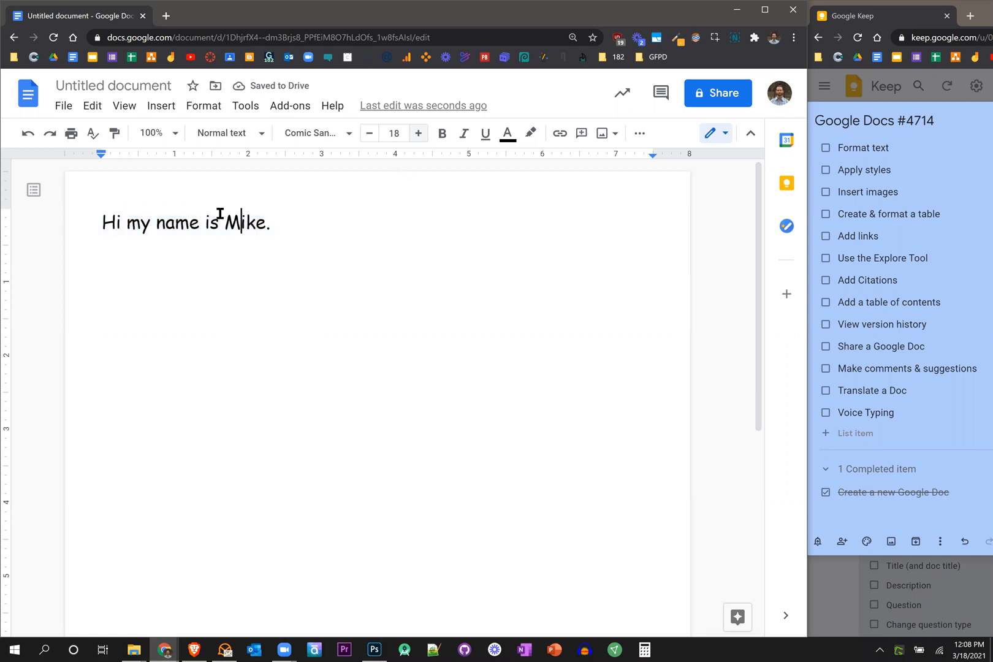
pyautogui.keyDown('shift'); pyautogui.click(273, 224); pyautogui.keyUp('shift')
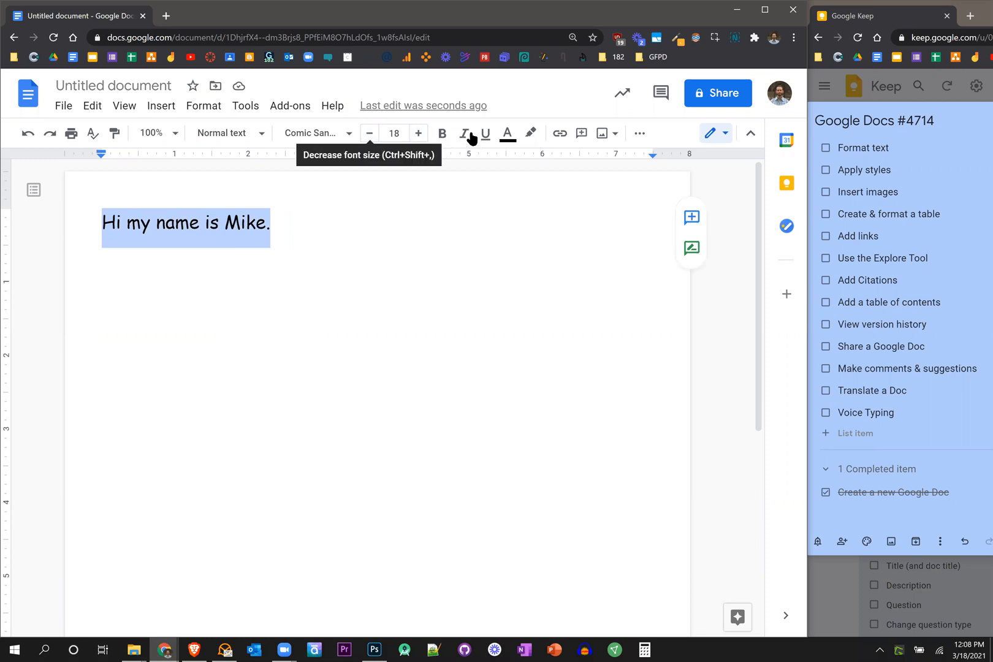
pyautogui.click(509, 135)
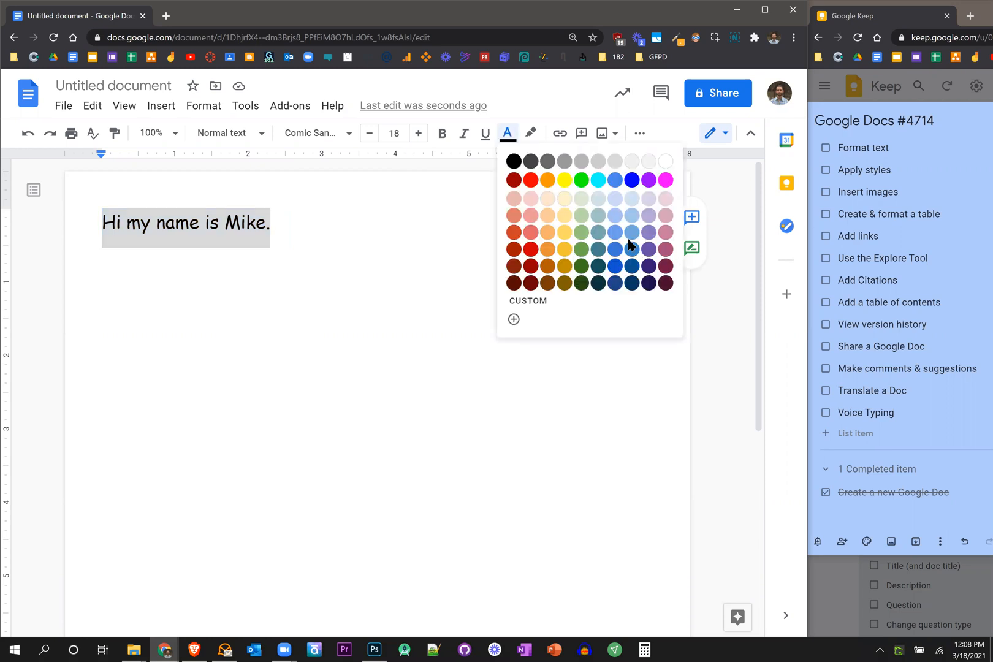
pyautogui.click(514, 319)
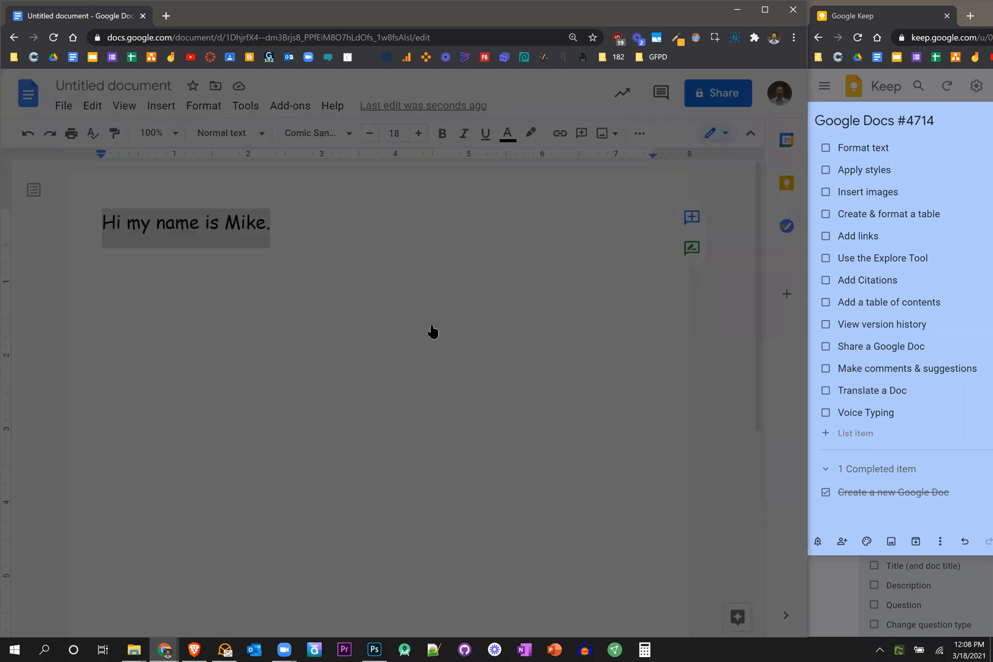
pyautogui.click(431, 326)
pyautogui.click(461, 336)
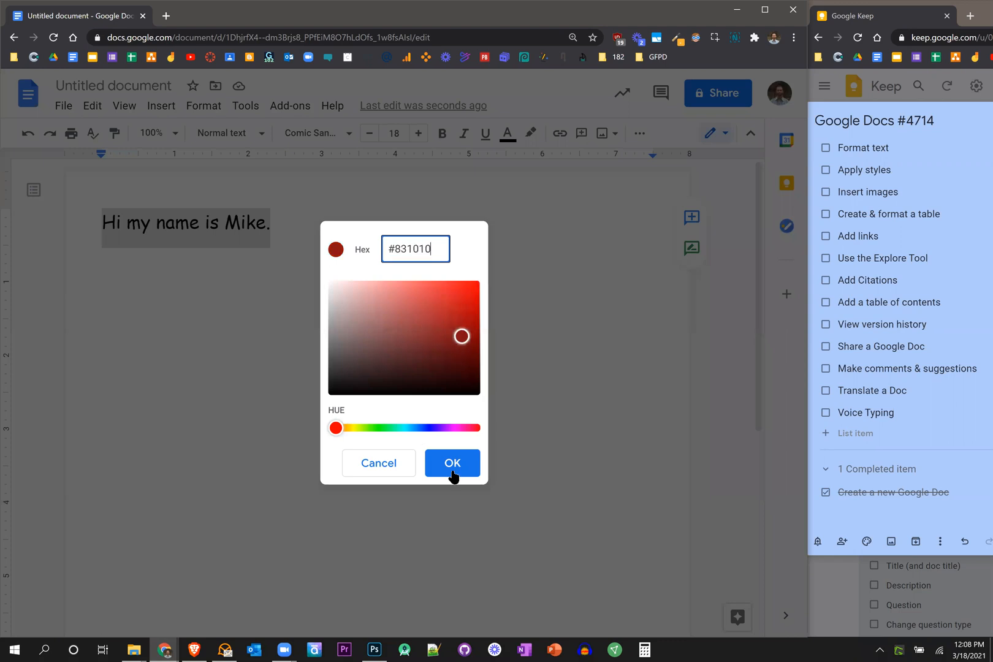
pyautogui.click(453, 464)
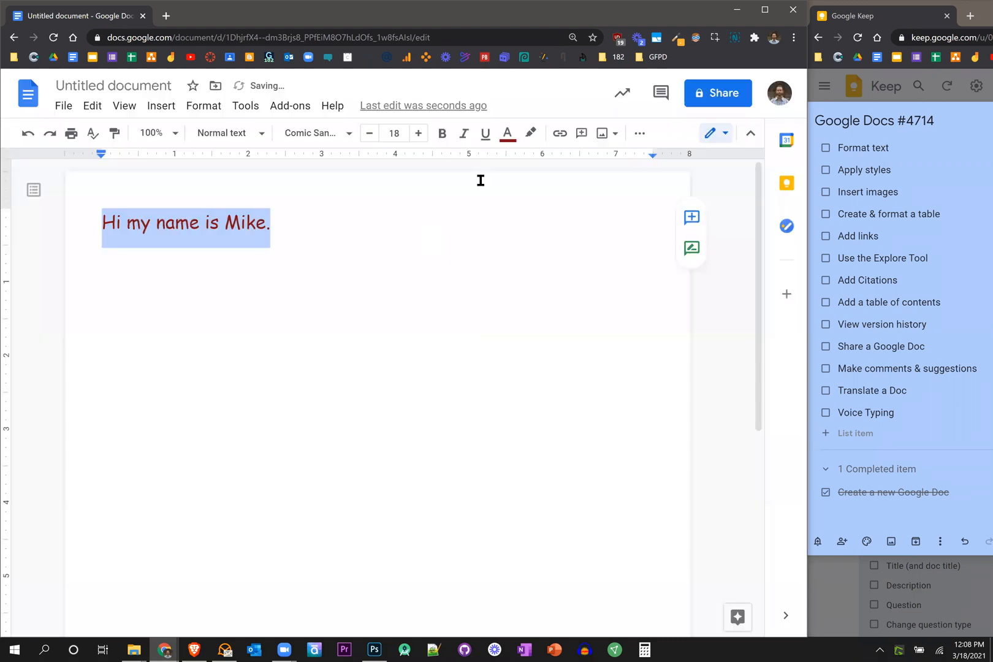
# - Highlight the introduction sentence in yellow and mark "Format text" as completed in the Google Keep checklist
pyautogui.click(531, 136)
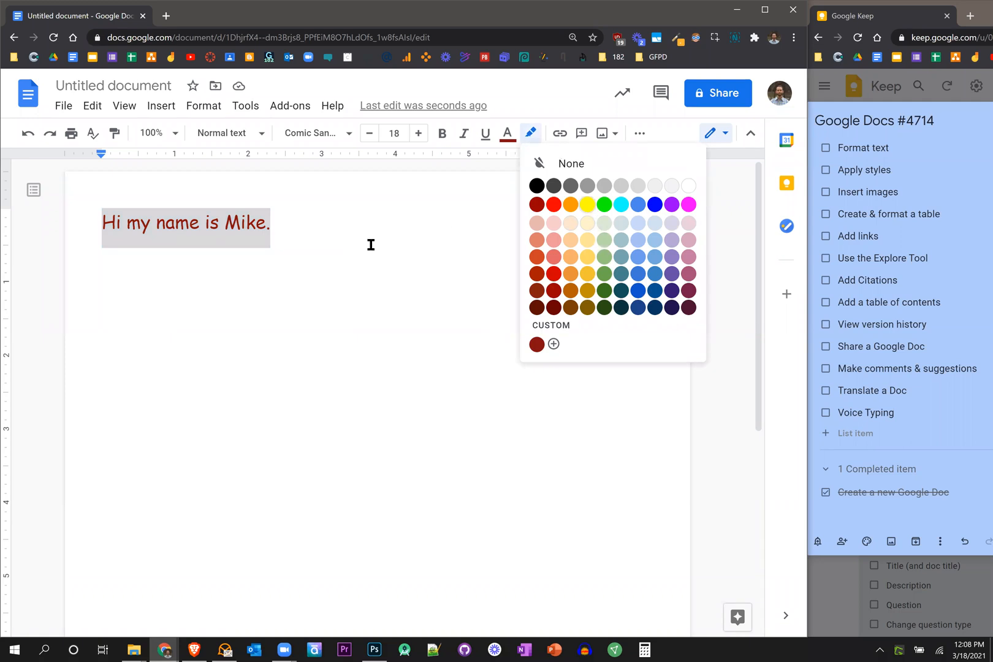
pyautogui.click(587, 204)
pyautogui.click(346, 215)
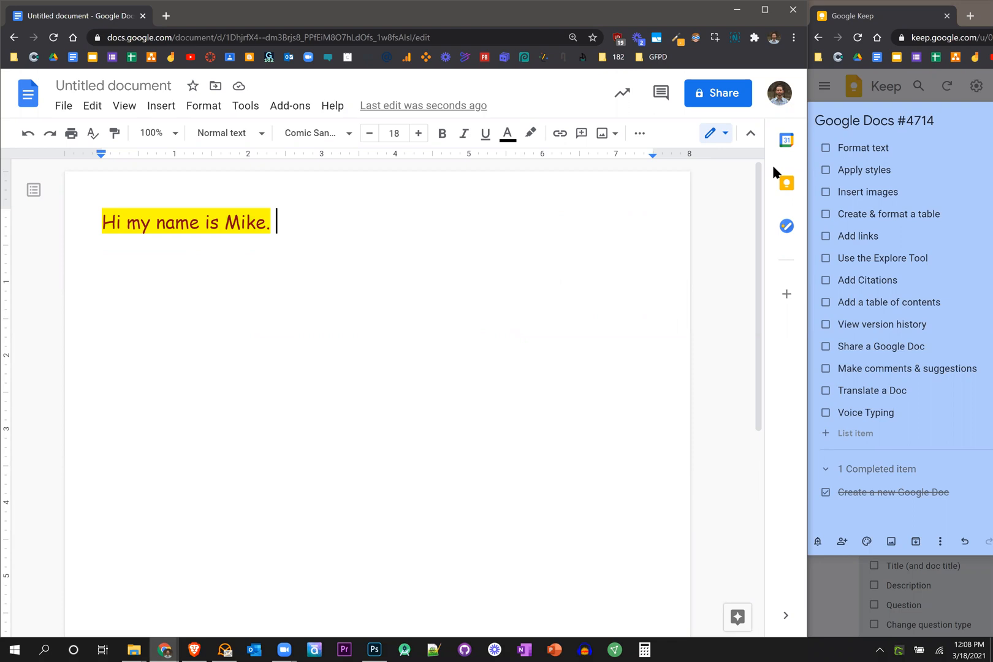
pyautogui.click(825, 148)
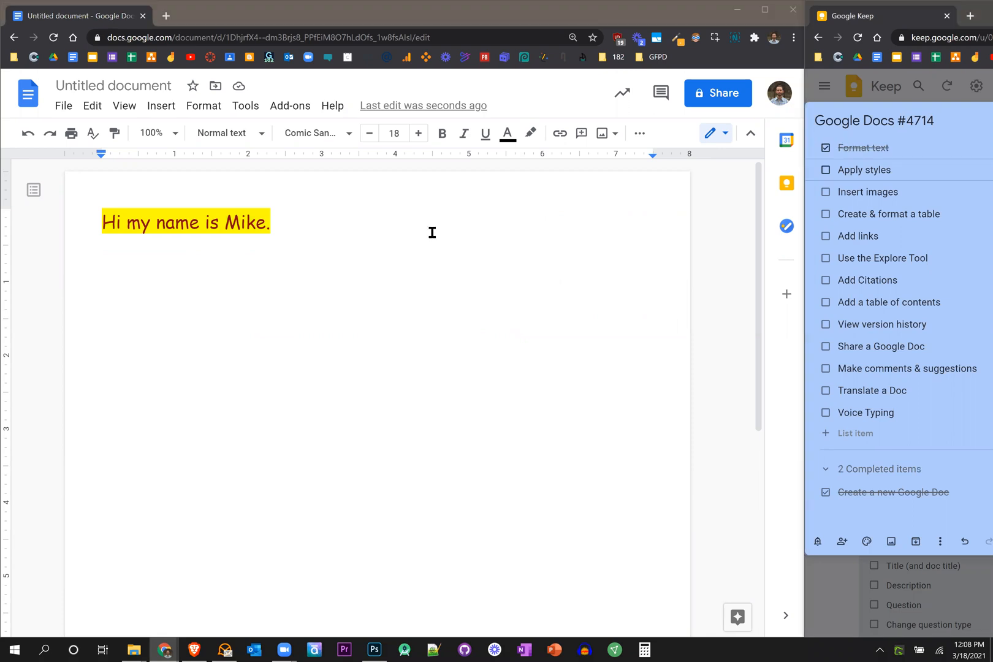
# - Look through the available paragraph styles and write "This is heading 1" two lines below the introduction sentence
pyautogui.click(431, 229)
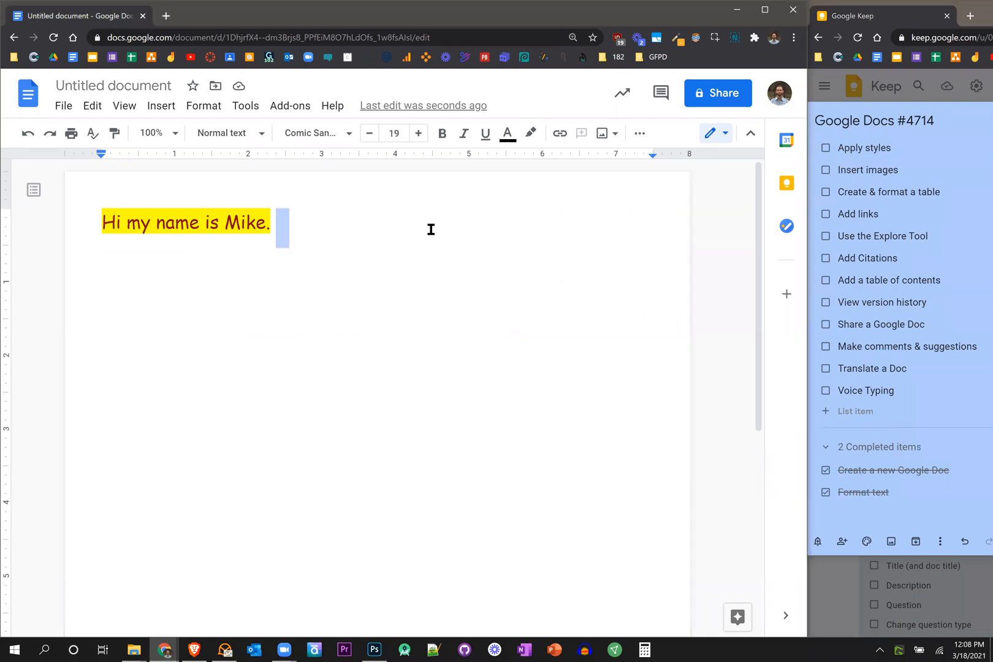
pyautogui.press('BackSpace')
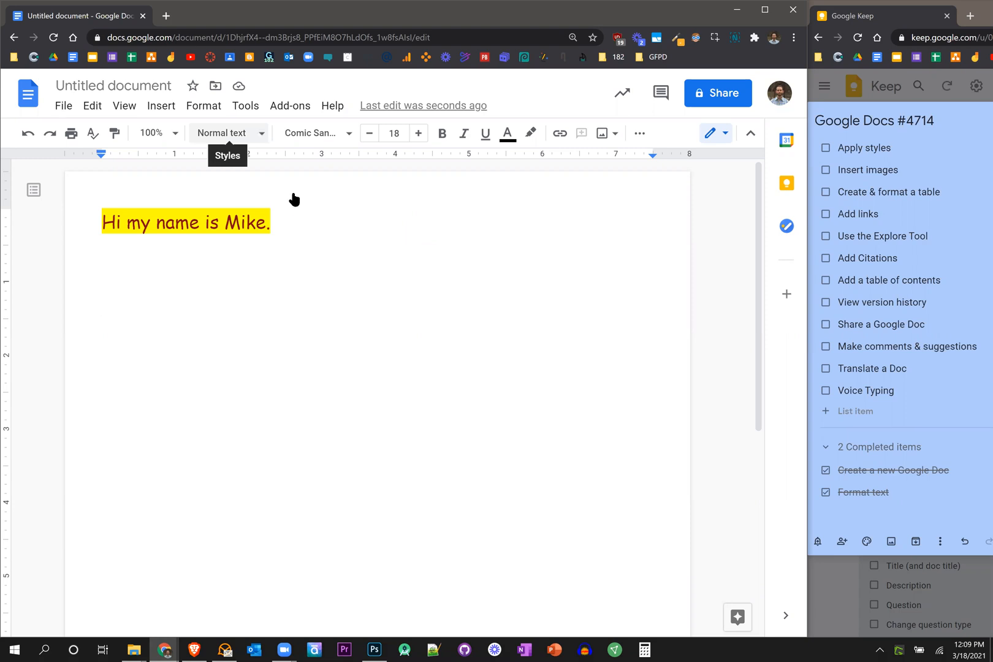
pyautogui.click(261, 133)
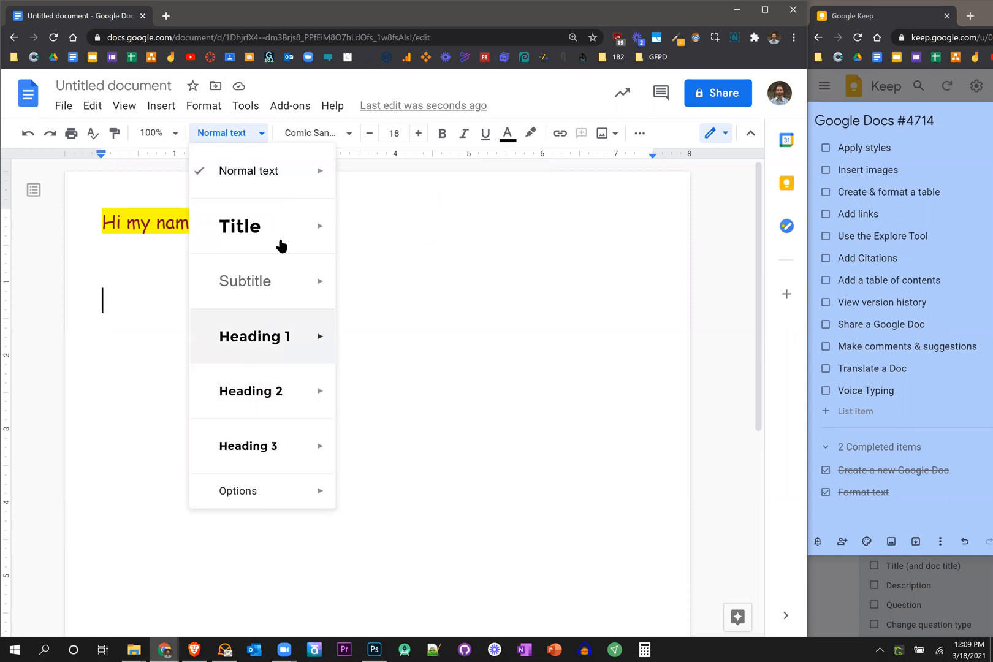
pyautogui.moveTo(251, 226)
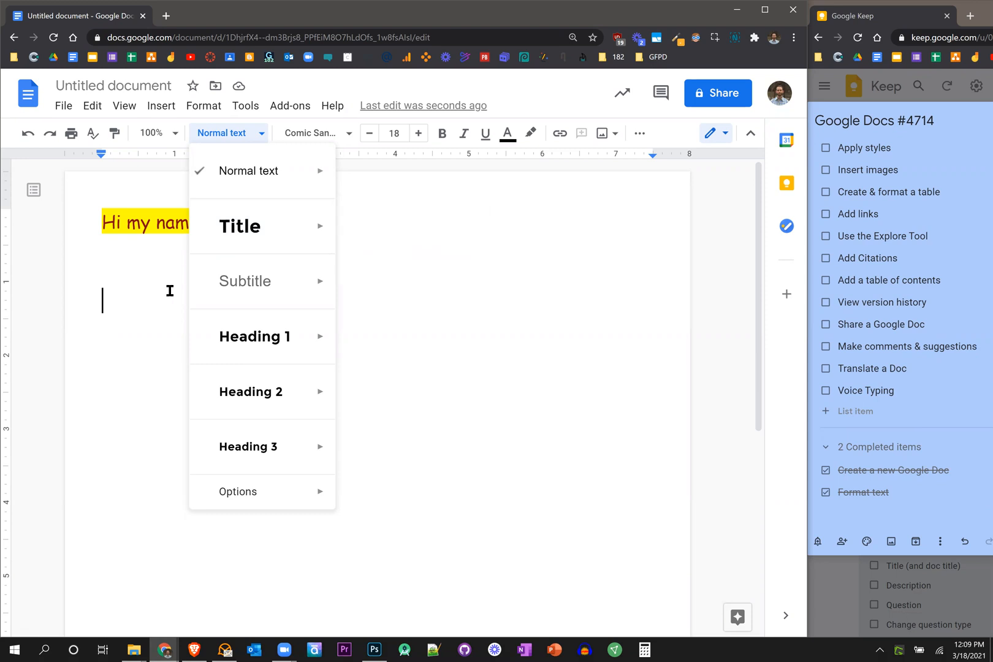
pyautogui.click(183, 315)
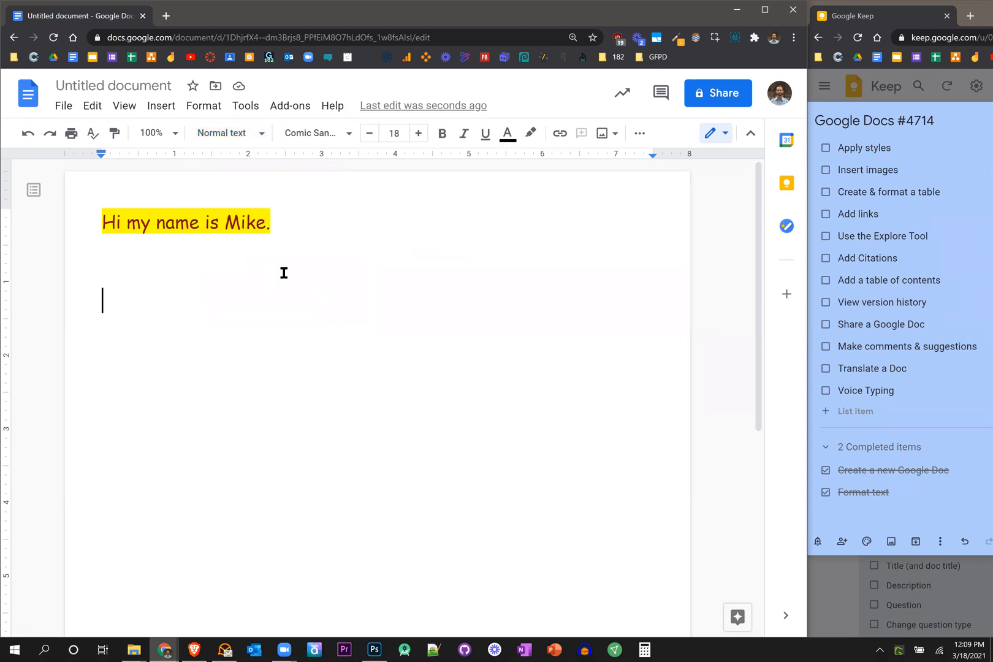
pyautogui.write('This is heading 1')
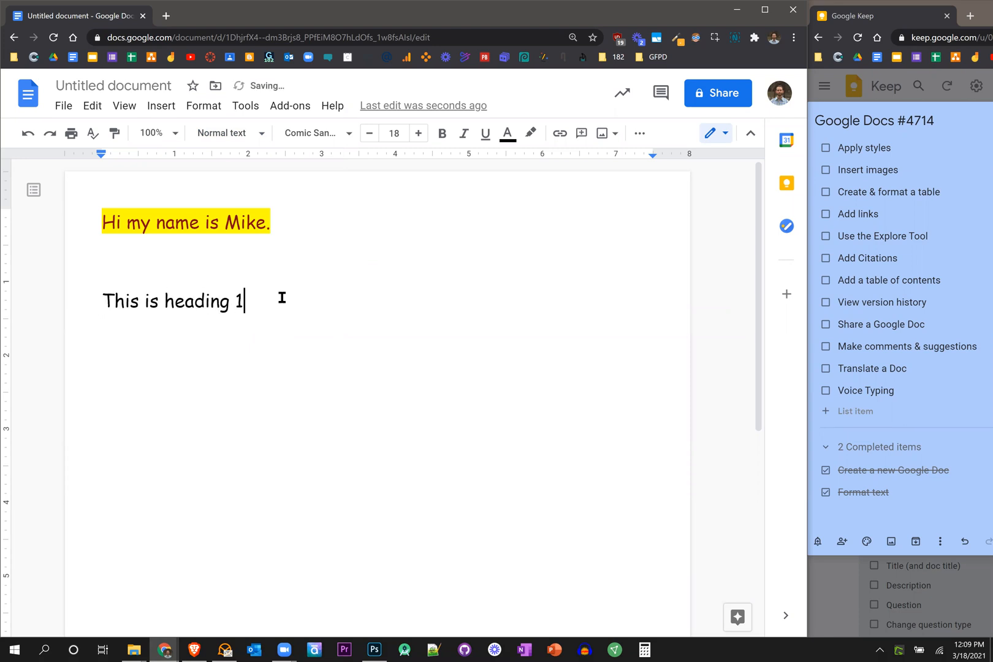
# - Apply the Normal text style to the "This is heading 1" line
pyautogui.moveTo(251, 308); pyautogui.dragTo(99, 301)
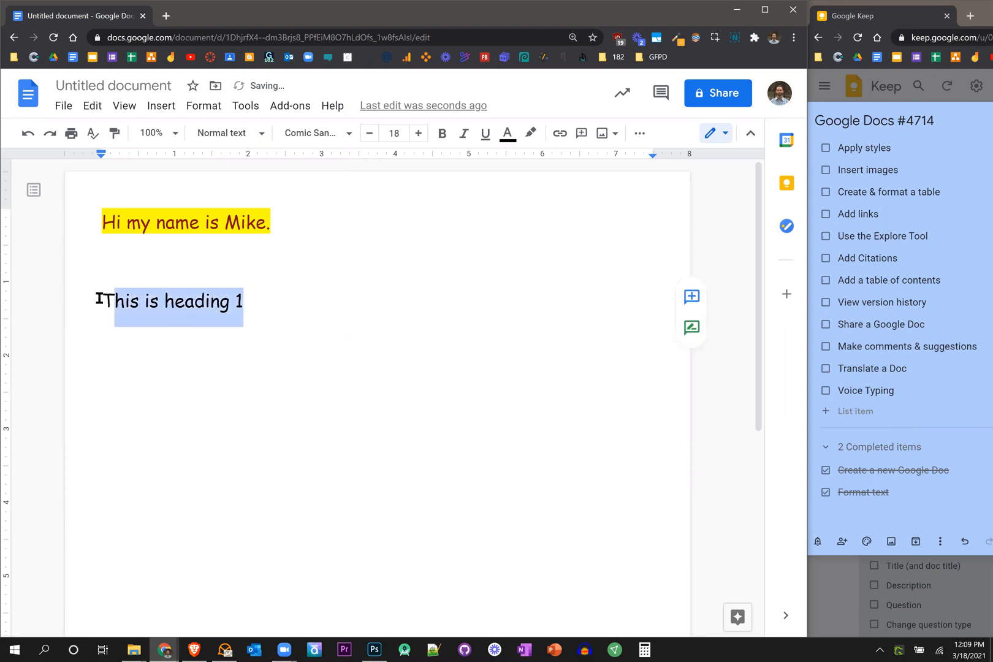
pyautogui.click(234, 134)
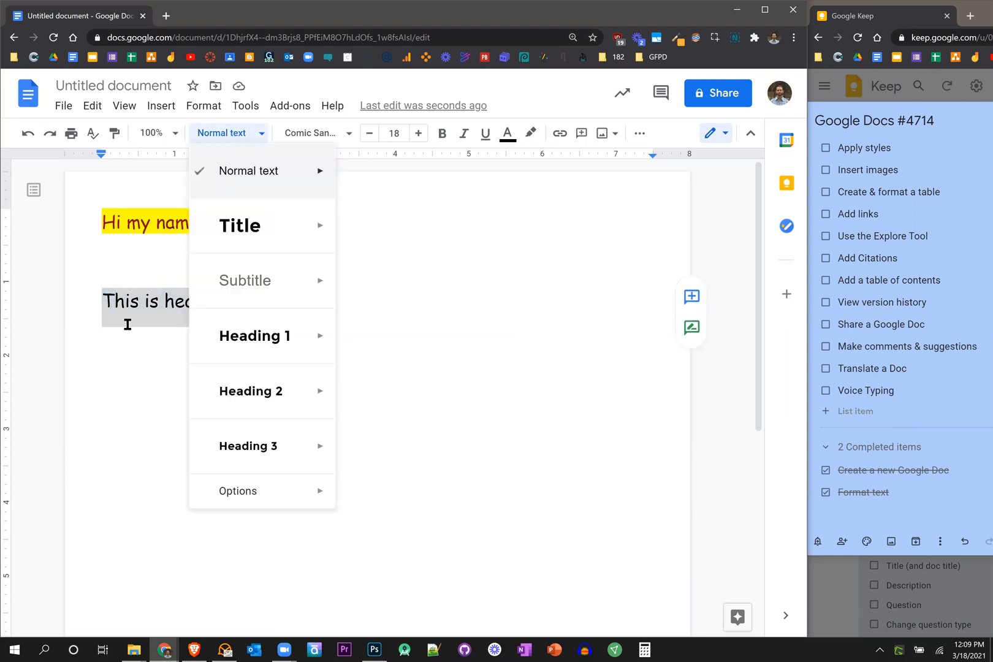
pyautogui.click(157, 300)
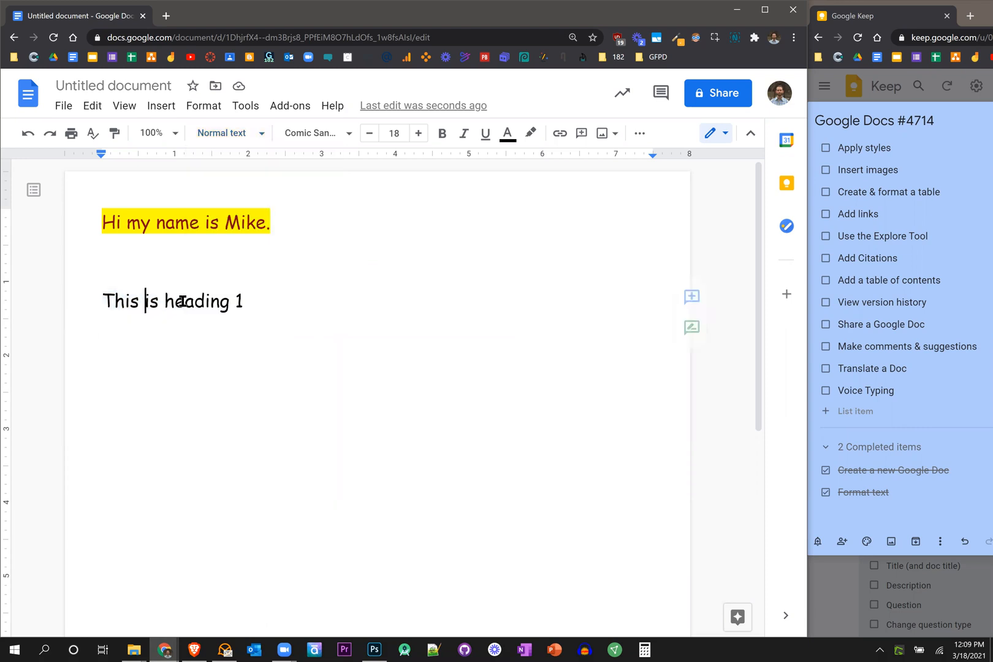
pyautogui.click(252, 134)
pyautogui.moveTo(270, 175)
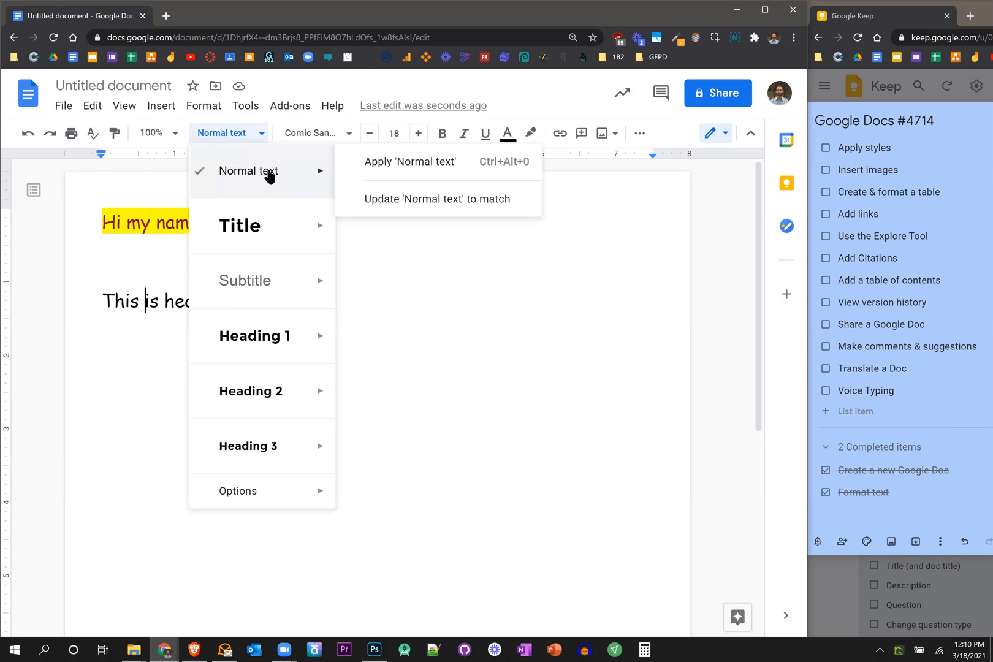
pyautogui.click(267, 172)
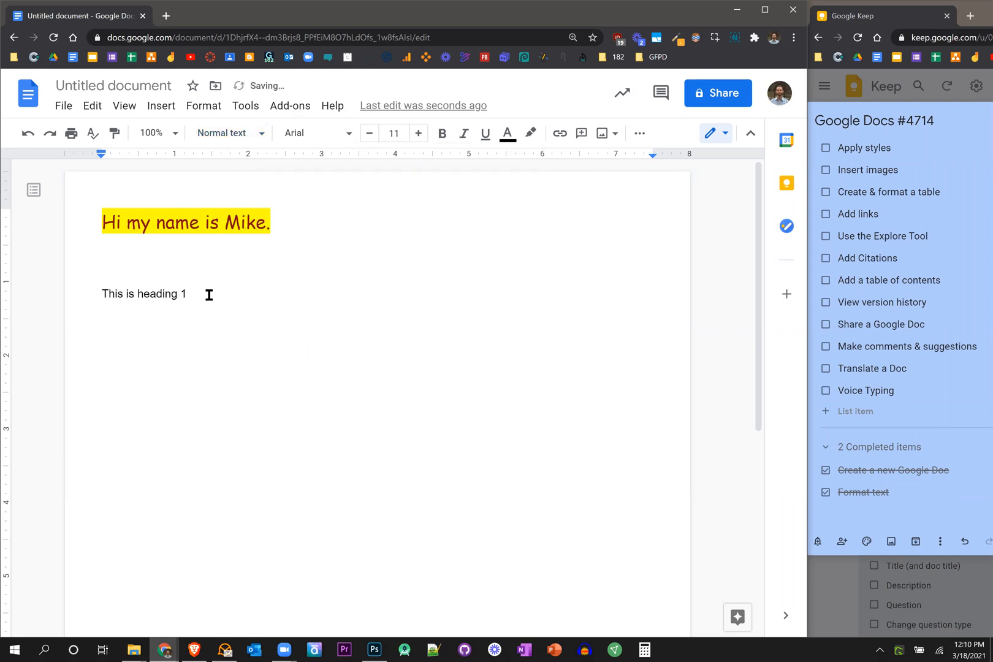
# - Set the font of the "This is heading 1" line to Times New Roman
pyautogui.moveTo(182, 295); pyautogui.dragTo(97, 295)
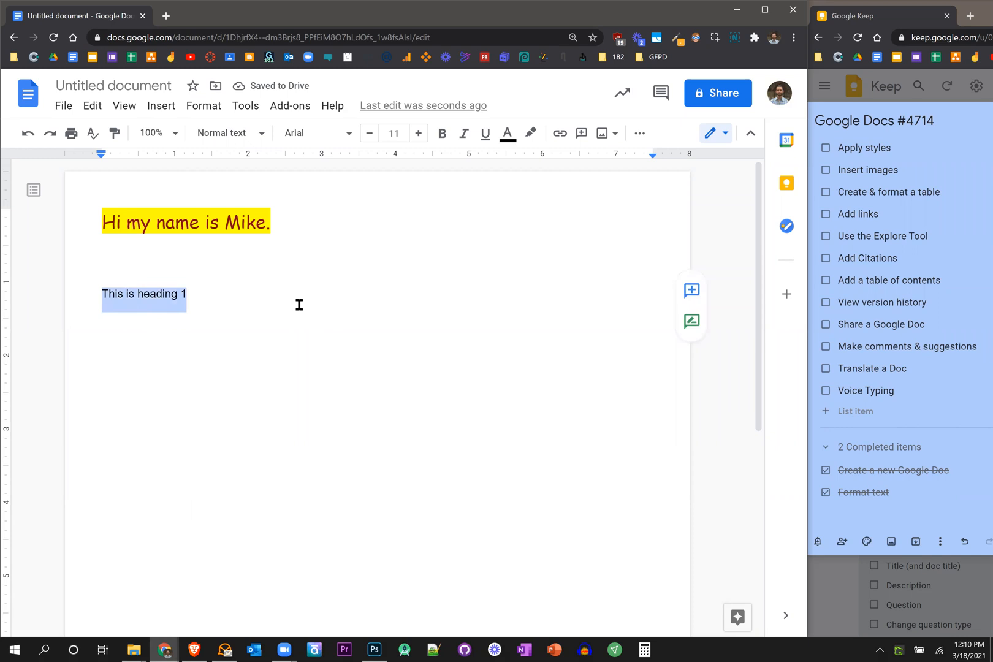
pyautogui.click(323, 137)
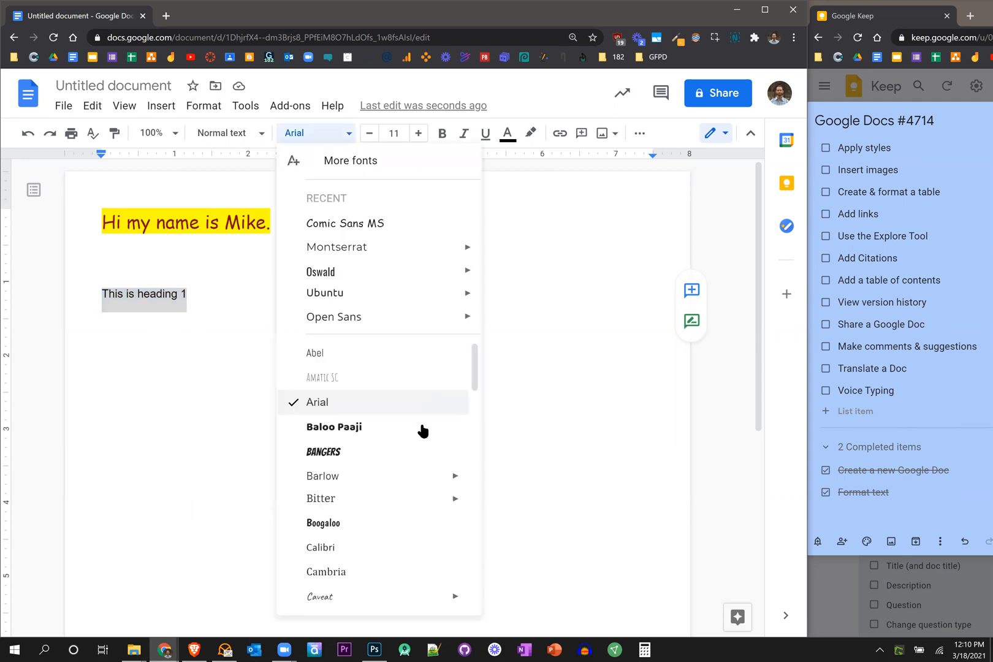
pyautogui.scroll(-4, 421, 447)
pyautogui.scroll(-12, 421, 463)
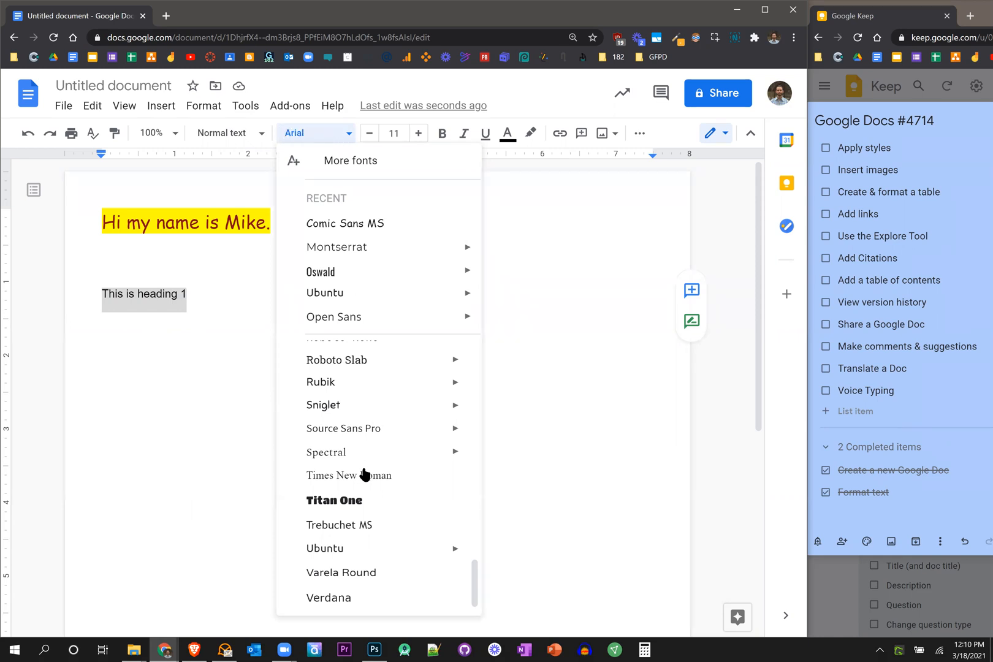
pyautogui.click(365, 476)
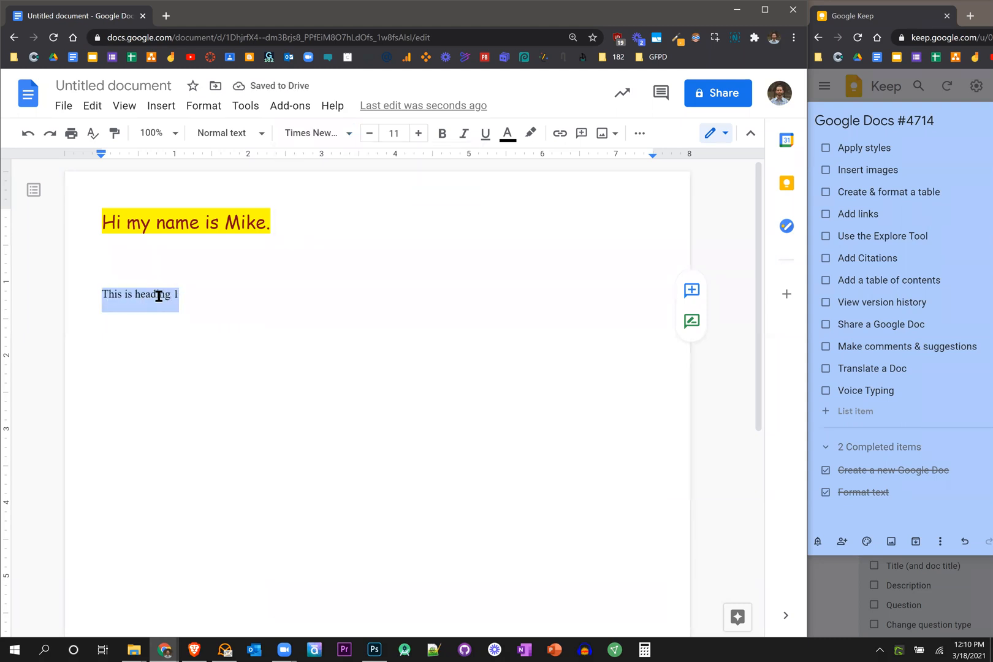
# - Update the Normal text style to match the formatting of the "This is heading 1" line
pyautogui.click(254, 137)
pyautogui.moveTo(316, 177)
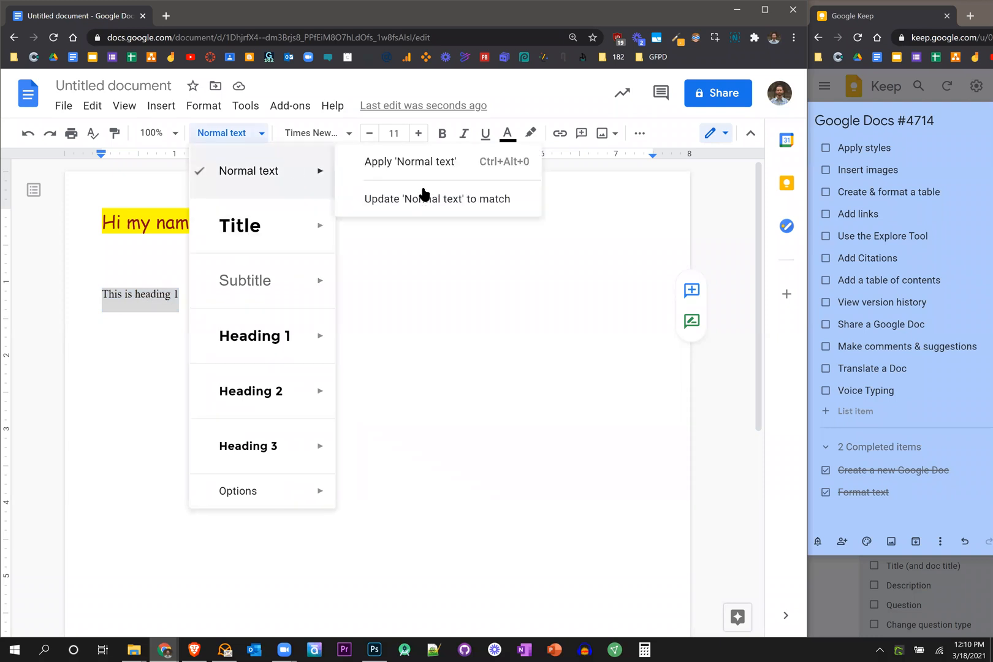
pyautogui.click(423, 199)
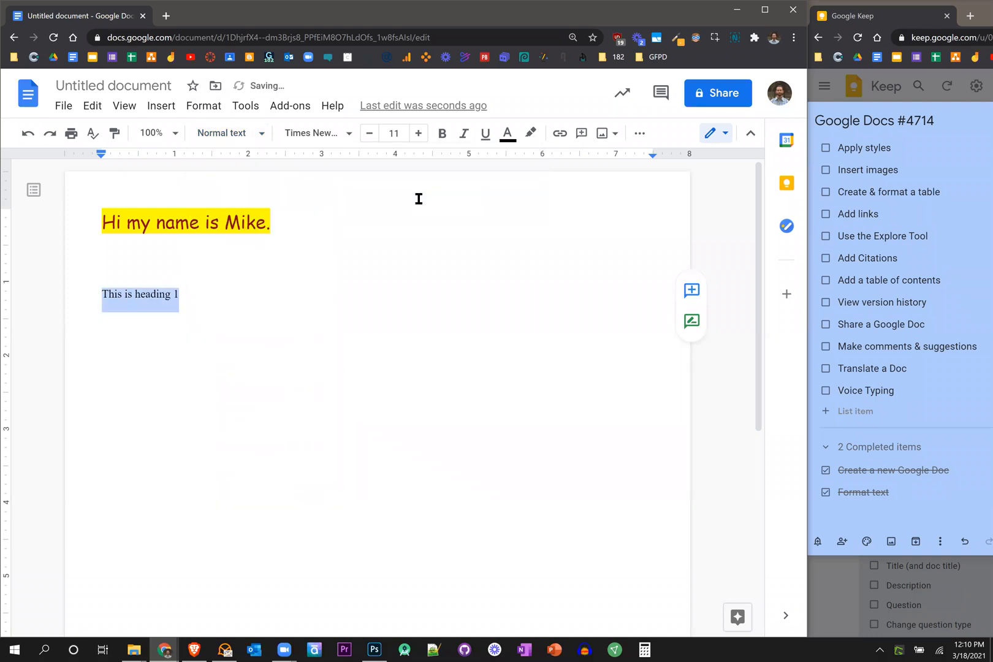
pyautogui.click(299, 307)
pyautogui.click(301, 261)
# - Apply the updated Normal text style to the highlighted introduction sentence
pyautogui.moveTo(270, 219); pyautogui.dragTo(72, 234)
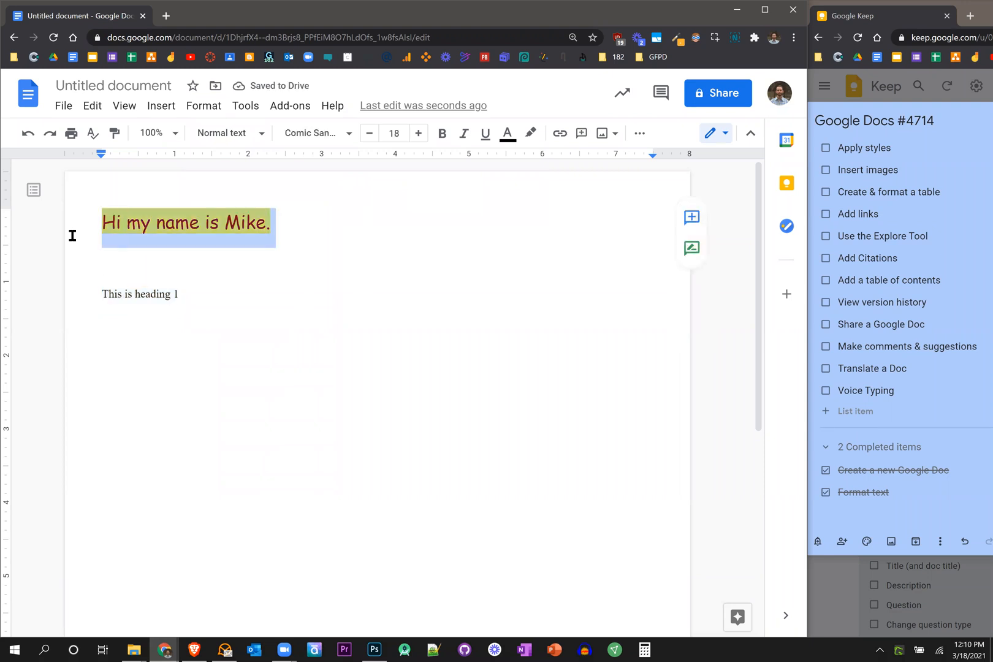
pyautogui.click(238, 134)
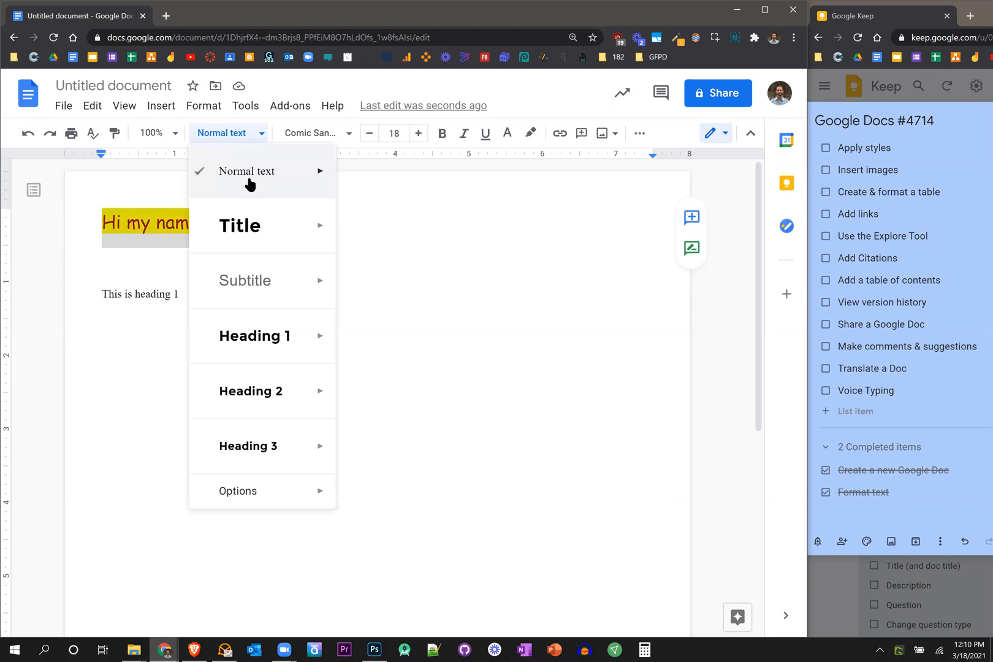
pyautogui.moveTo(242, 177)
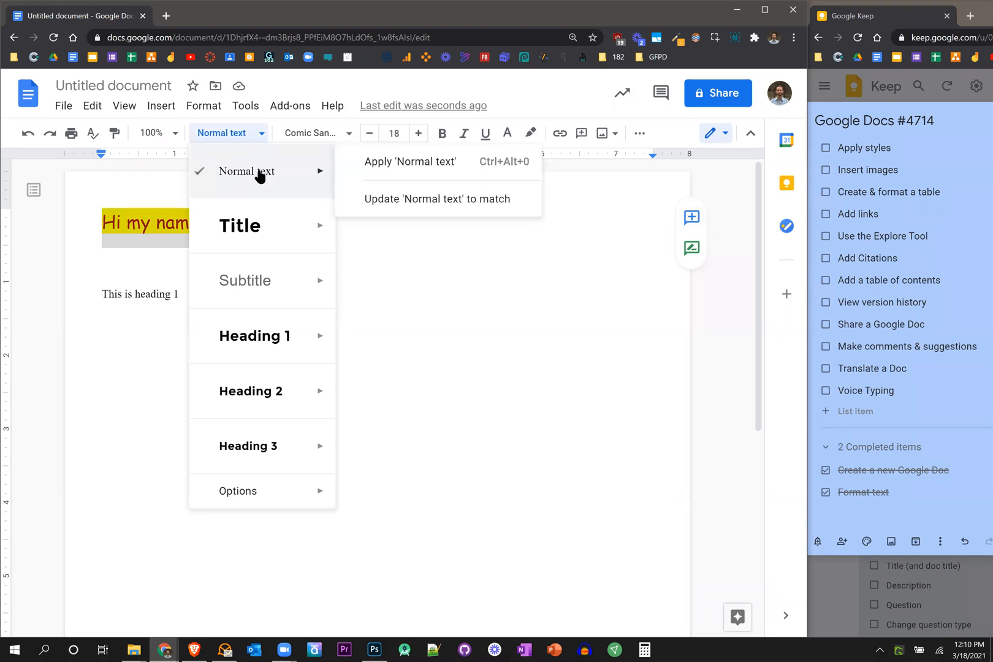
pyautogui.click(260, 177)
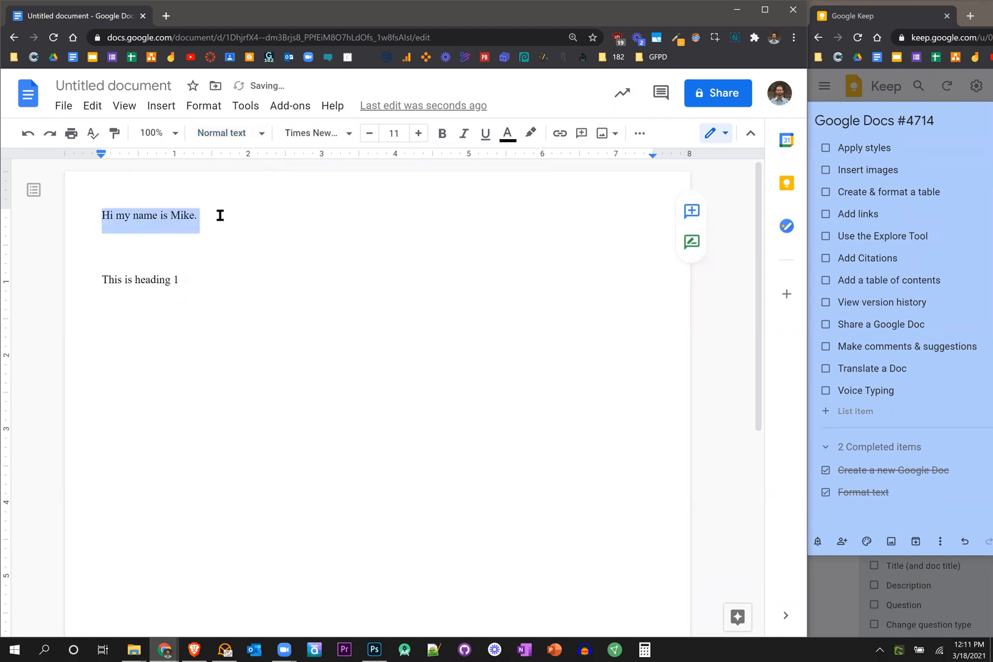
pyautogui.click(251, 216)
pyautogui.hotkey('ctrl', 'shift', 'Left')
pyautogui.hotkey('ctrl', 'shift', 'Left')
pyautogui.click(334, 389)
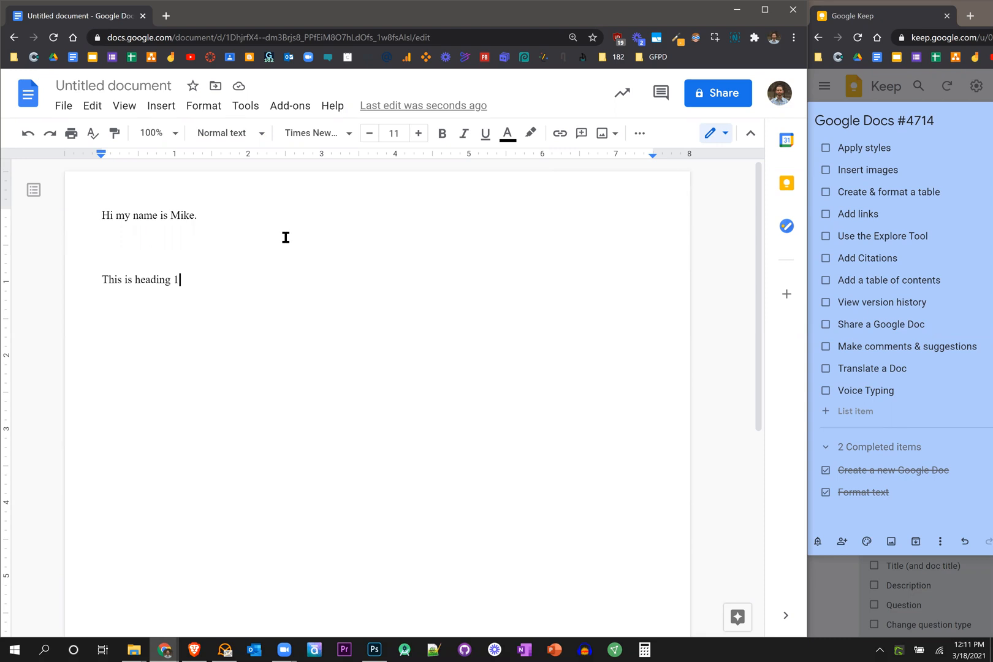
# - Apply the Normal text style across both sentences and the blank line between them
pyautogui.moveTo(221, 286); pyautogui.dragTo(109, 215)
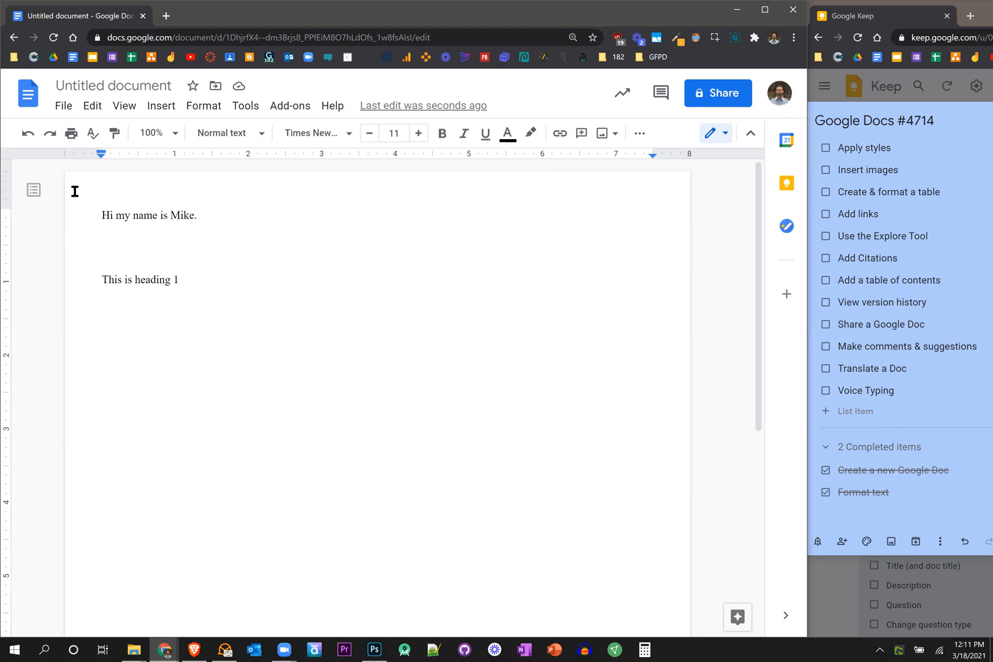
pyautogui.click(244, 140)
pyautogui.click(243, 172)
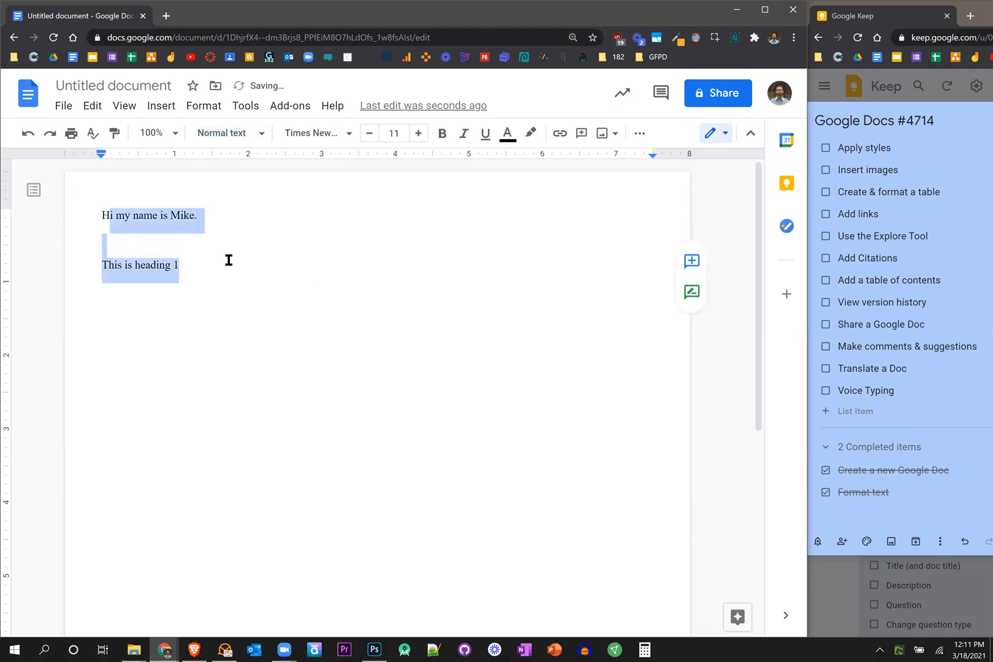
pyautogui.click(229, 260)
pyautogui.click(222, 237)
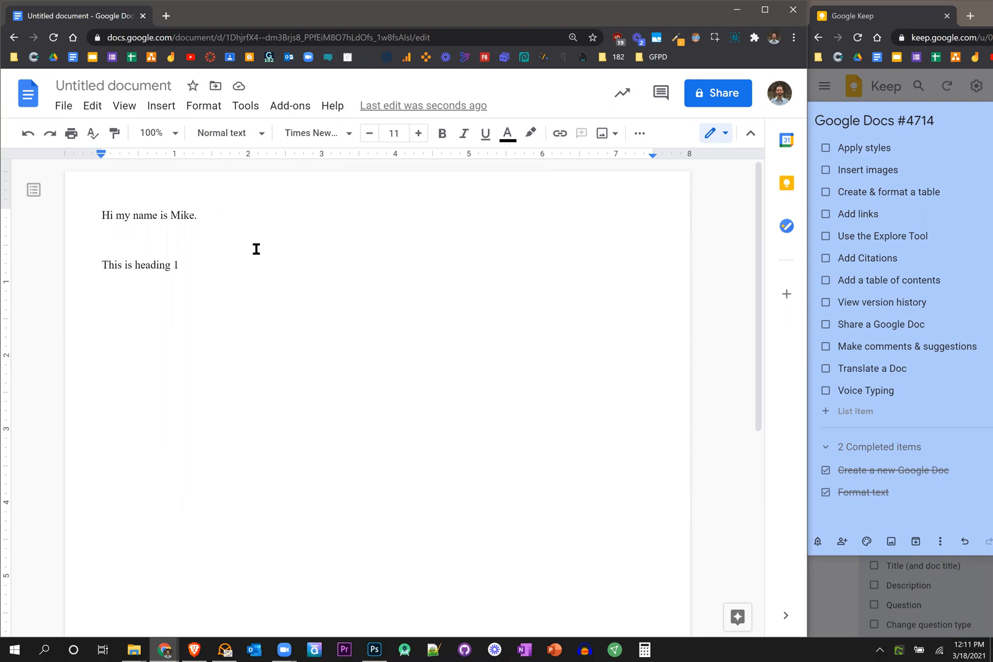
# - Apply the Heading 1 style to the "This is heading 1" line and show the document outline
pyautogui.hotkey('ctrl', 'End')
pyautogui.press('Return')
pyautogui.tripleClick(104, 265)
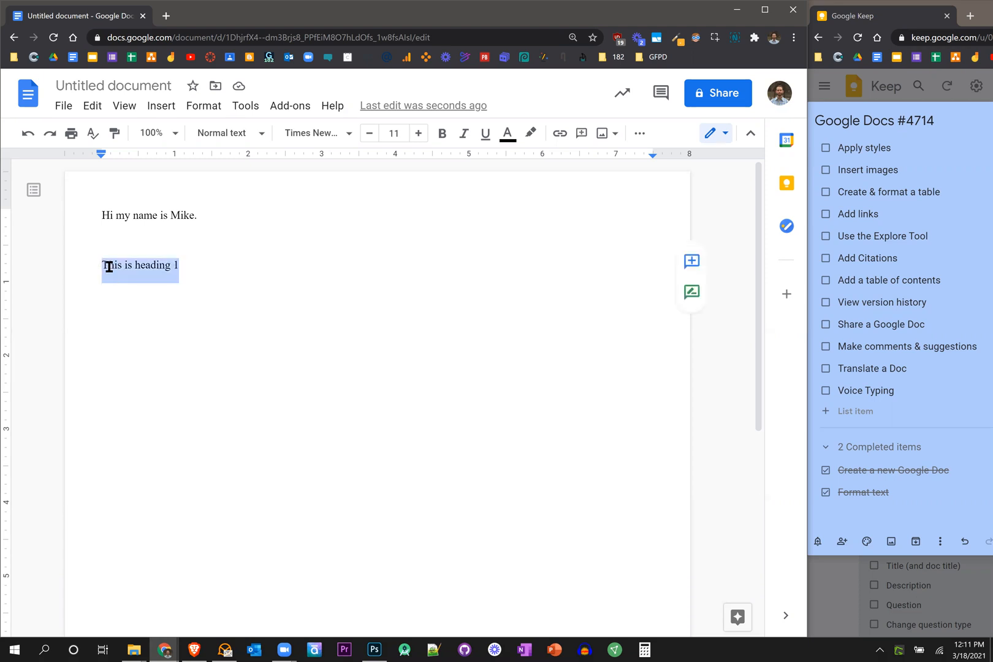
pyautogui.click(236, 137)
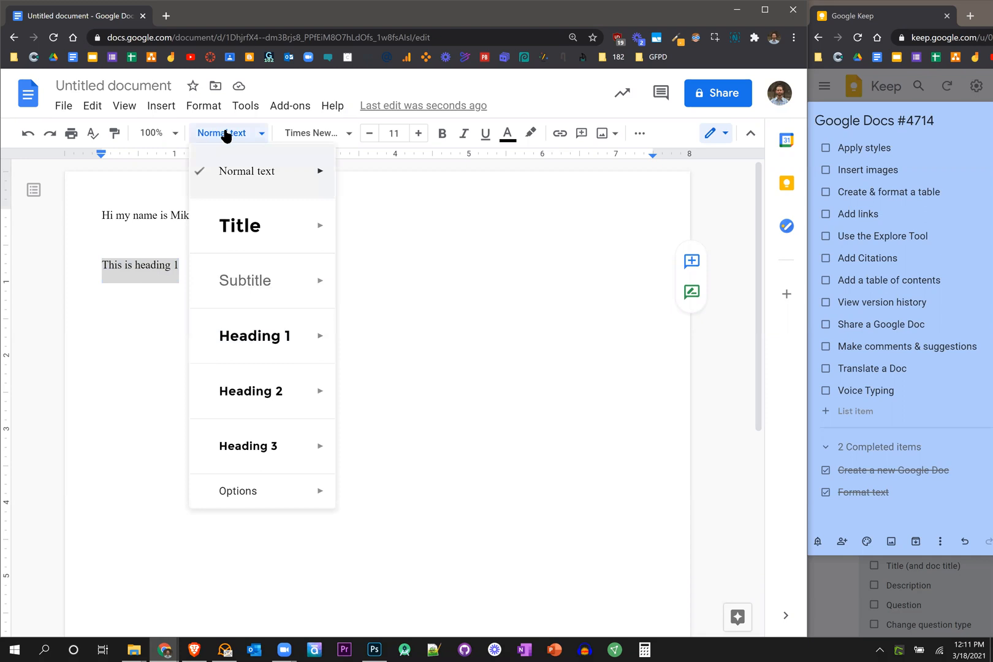
pyautogui.click(254, 340)
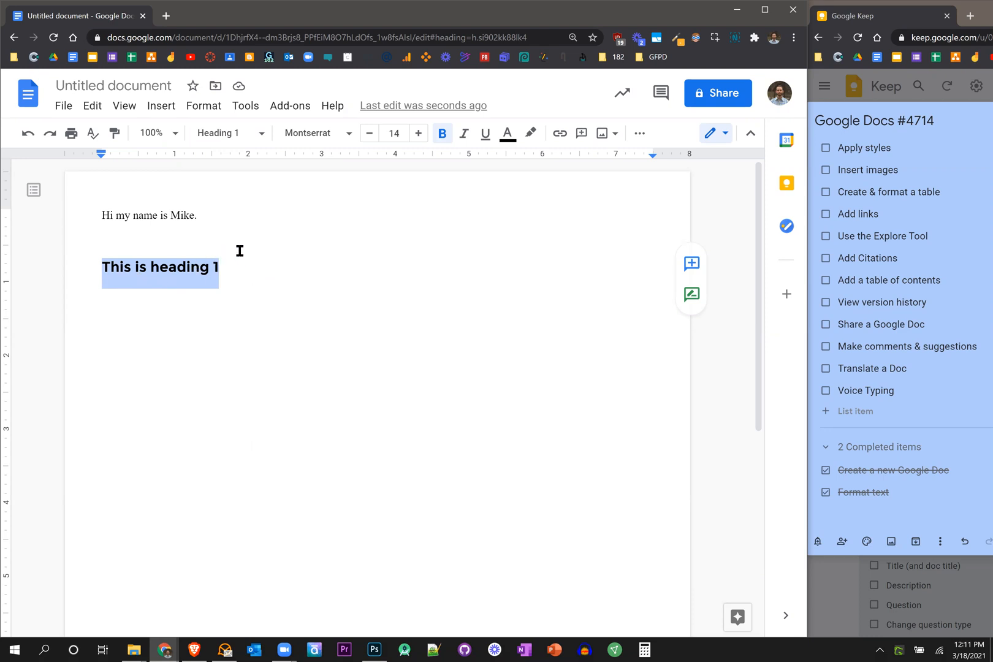
pyautogui.click(260, 270)
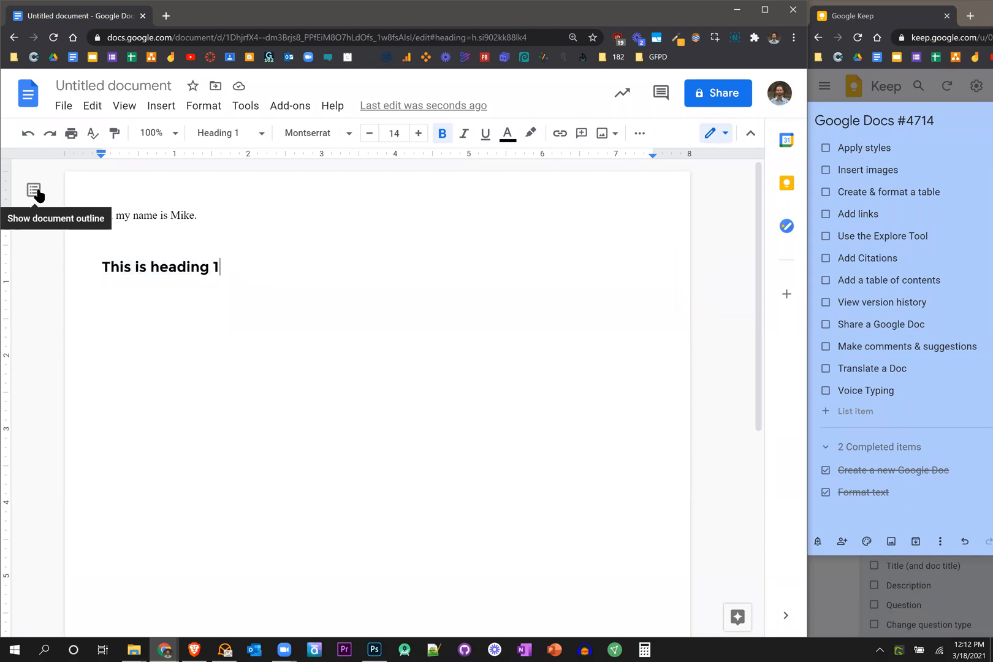
pyautogui.click(35, 194)
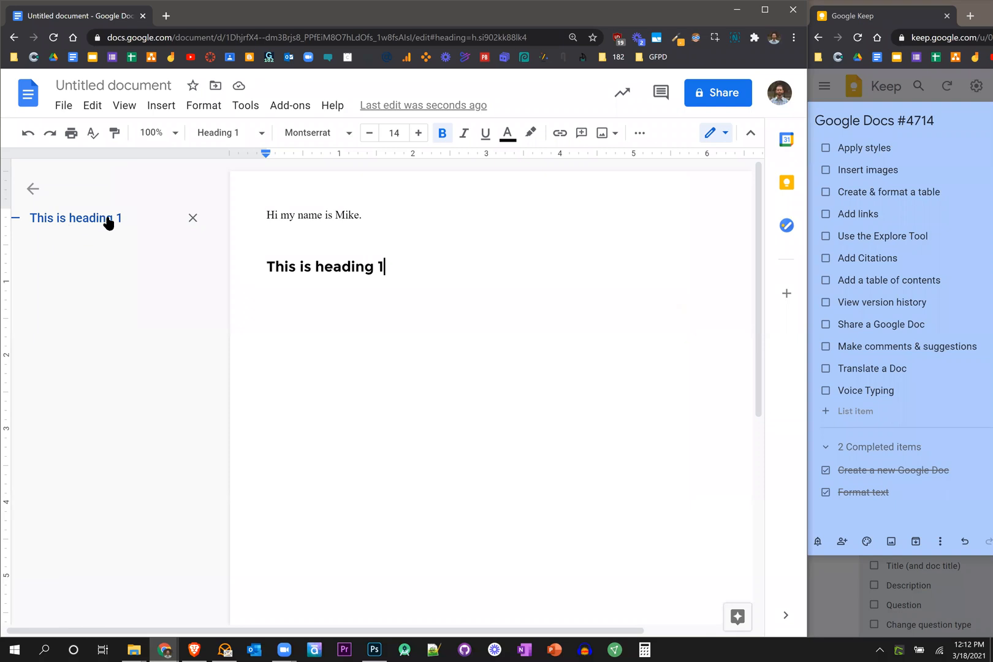
# - Add the lines "This is heading 2" and "This is heading 1 again" below the first heading
pyautogui.click(412, 244)
pyautogui.click(407, 271)
pyautogui.press('Return')
pyautogui.write('This is heading 2')
pyautogui.press('Return')
pyautogui.write('This is heading 1 again')
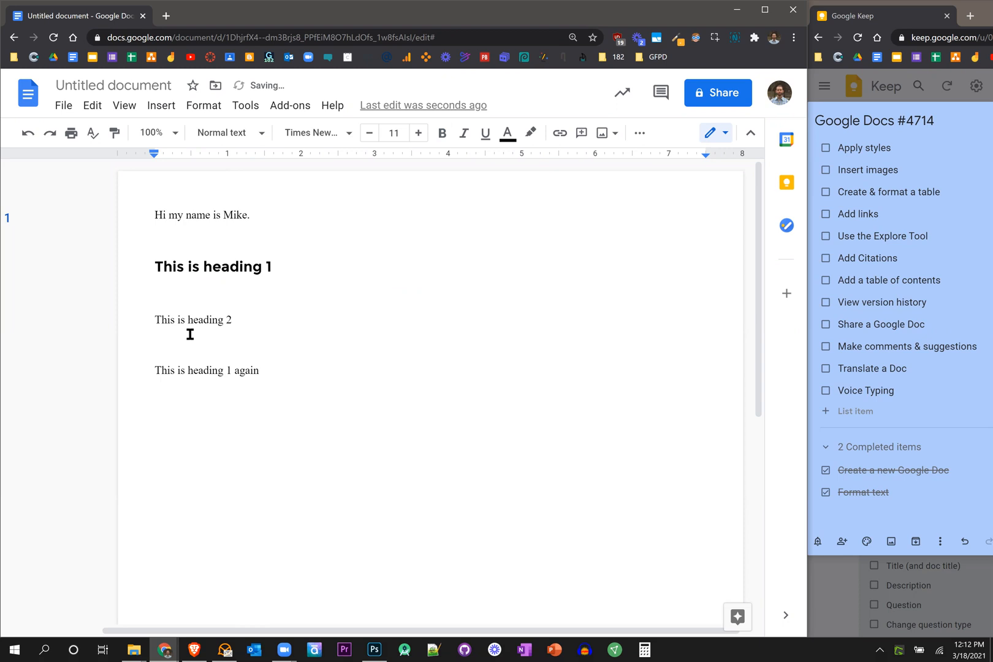
# - Apply Heading 2 to the "This is heading 2" line and Heading 1 to the "This is heading 1 again" line
pyautogui.click(235, 141)
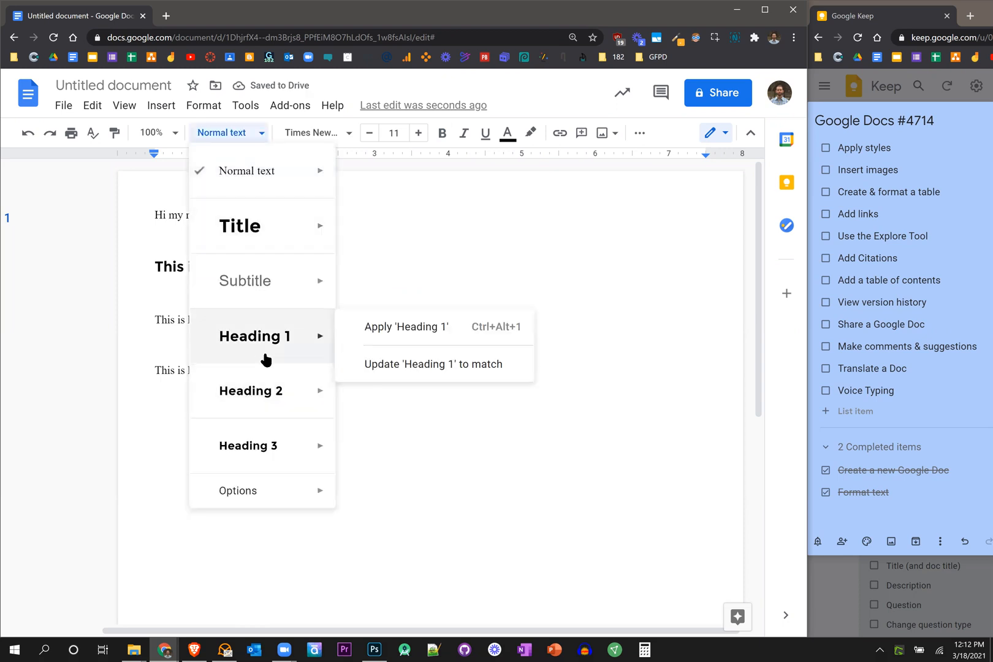
pyautogui.click(265, 389)
pyautogui.click(178, 373)
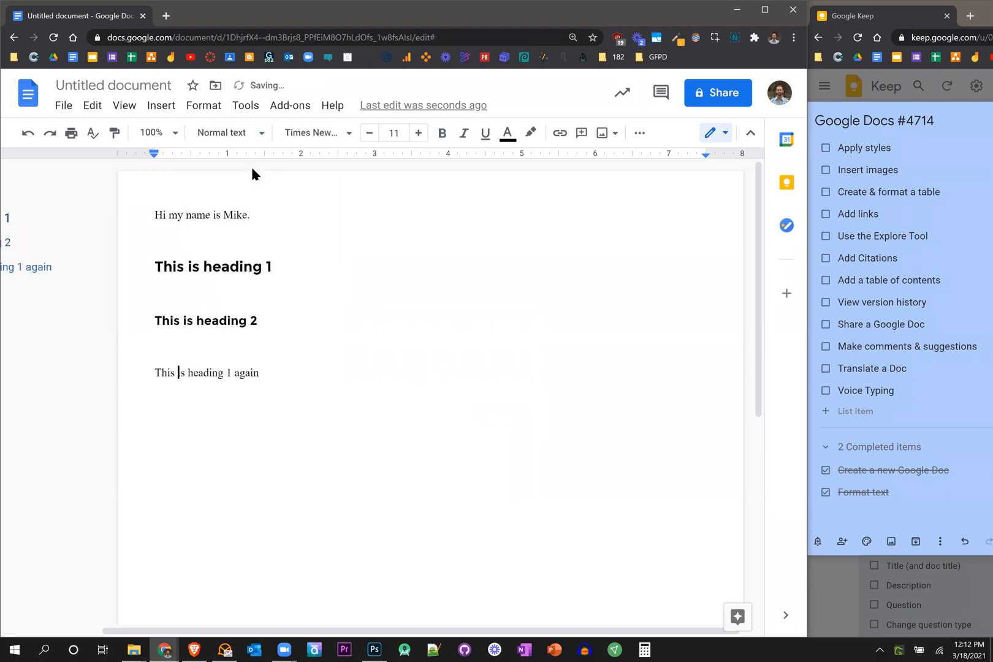
pyautogui.click(237, 133)
pyautogui.click(268, 331)
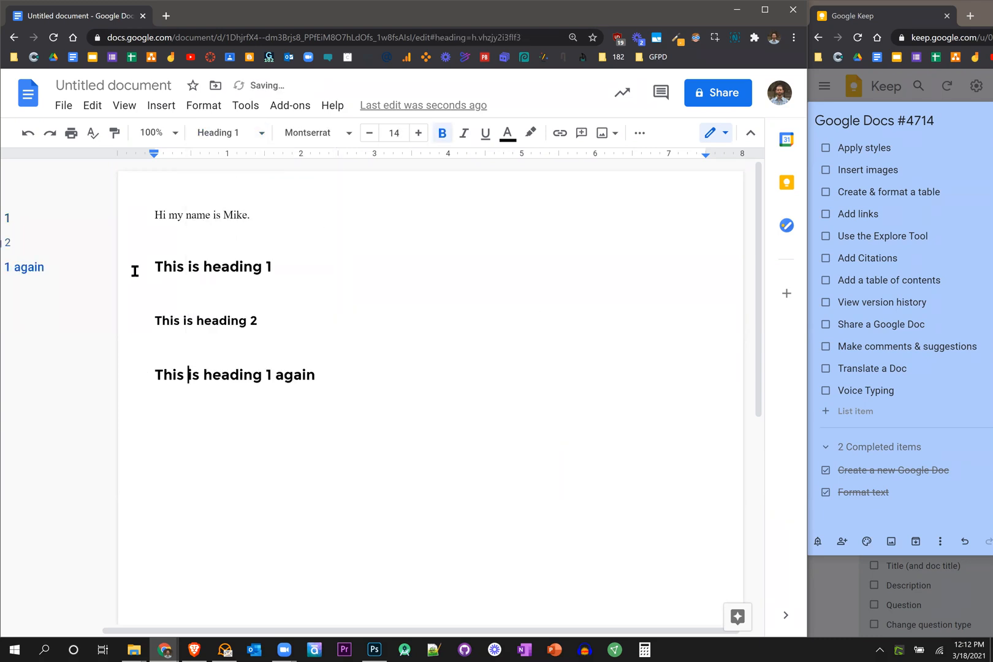
pyautogui.moveTo(155, 630); pyautogui.dragTo(1, 626)
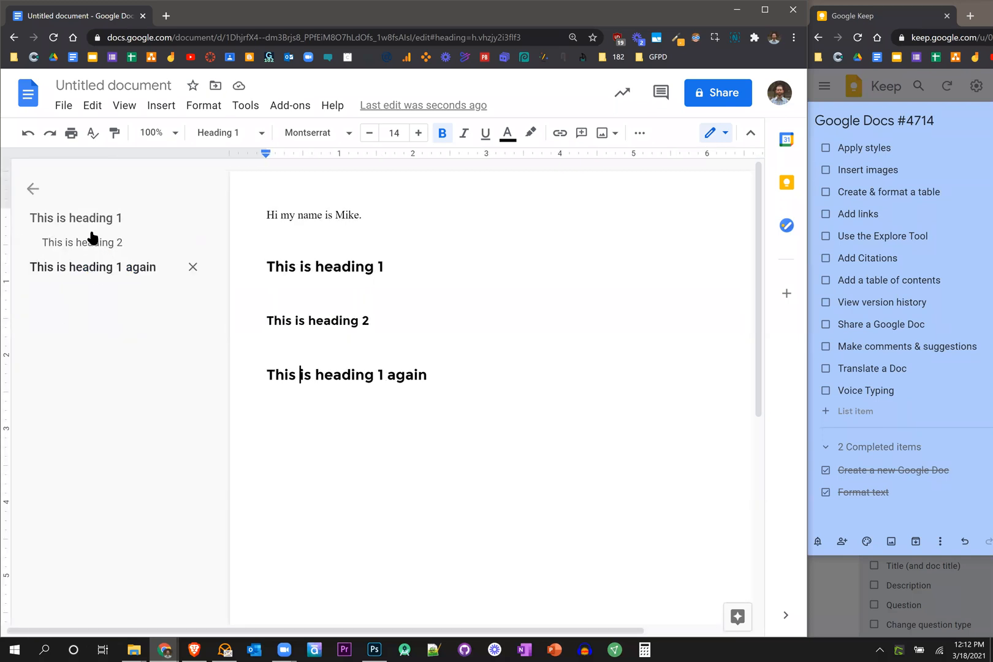
# - Insert a page break between the "This is heading 2" and "This is heading 1 again" lines
pyautogui.click(289, 339)
pyautogui.click(361, 352)
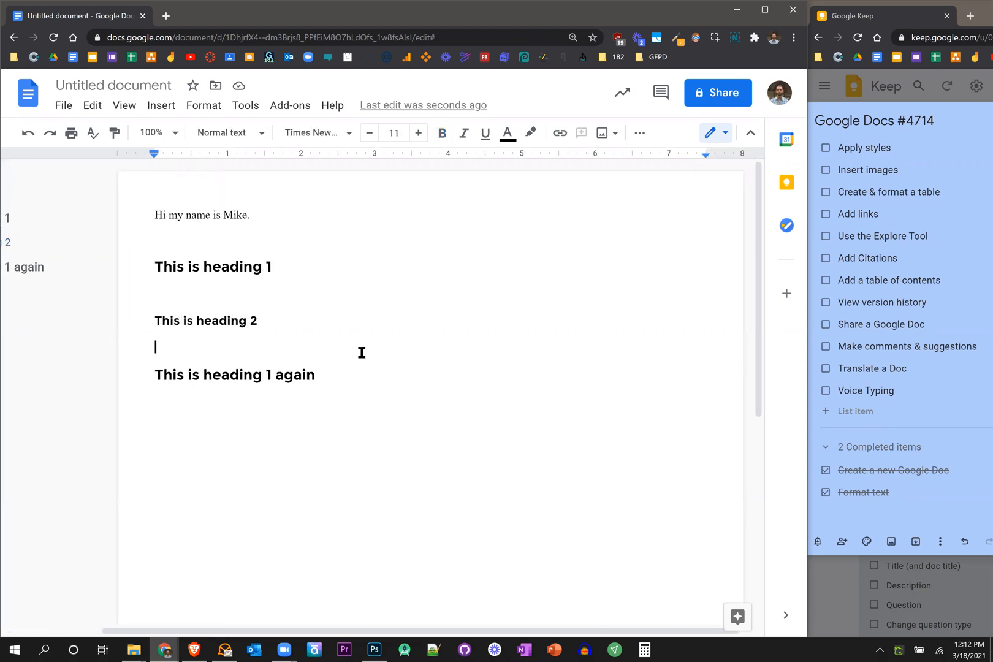
pyautogui.hotkey('ctrl', 'Return')
pyautogui.hotkey('ctrl', 'Return')
# - Examine how the document outline's entries jump between the three headings across the pages
pyautogui.scroll(5, 372, 361)
pyautogui.hscroll(-2, 368, 304)
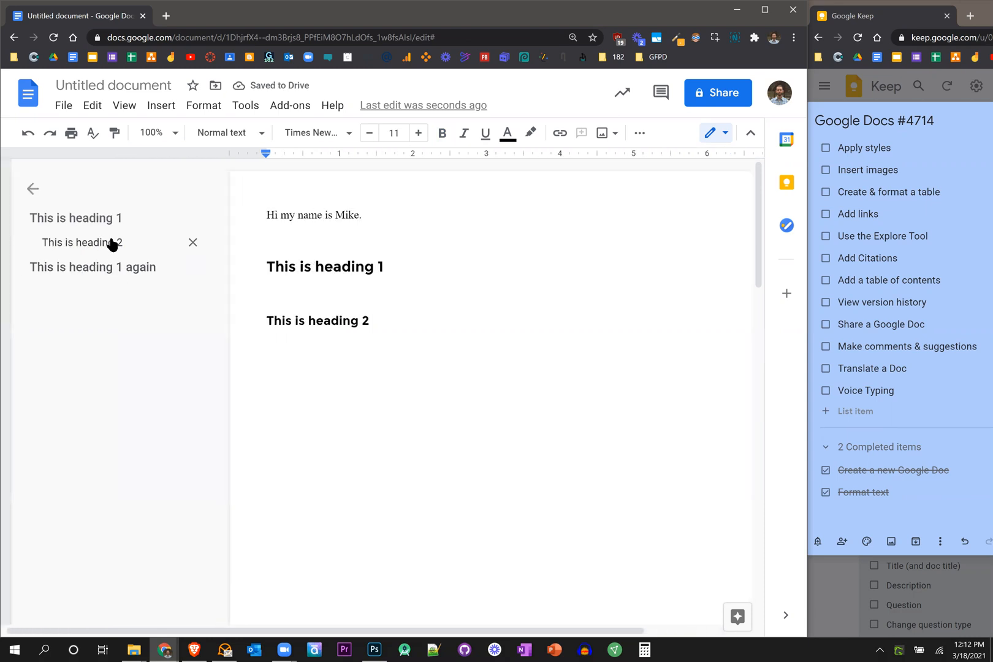
pyautogui.click(112, 244)
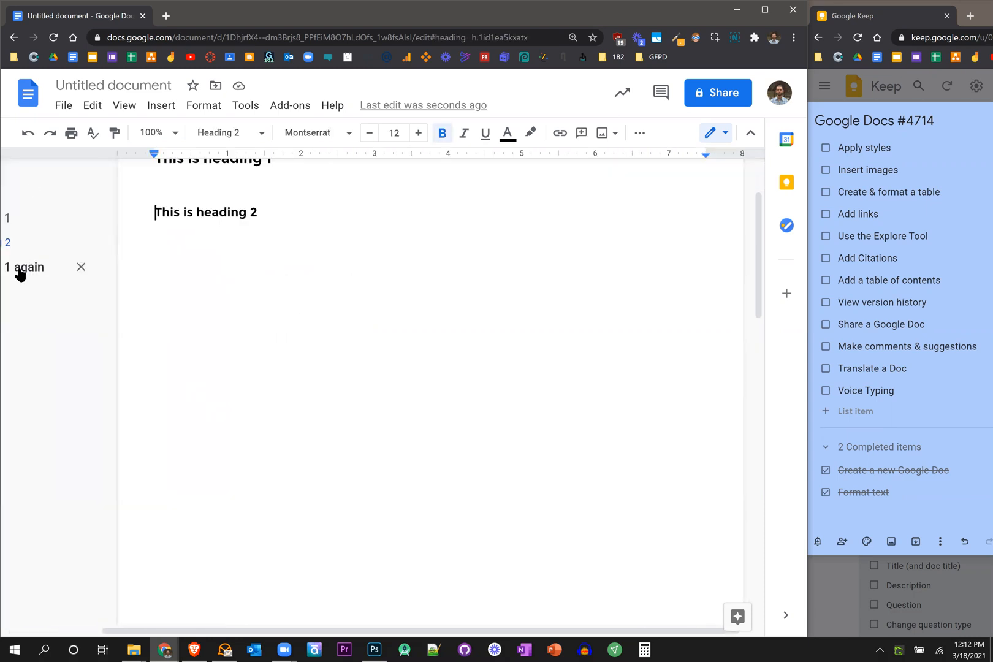
pyautogui.click(20, 272)
pyautogui.click(22, 243)
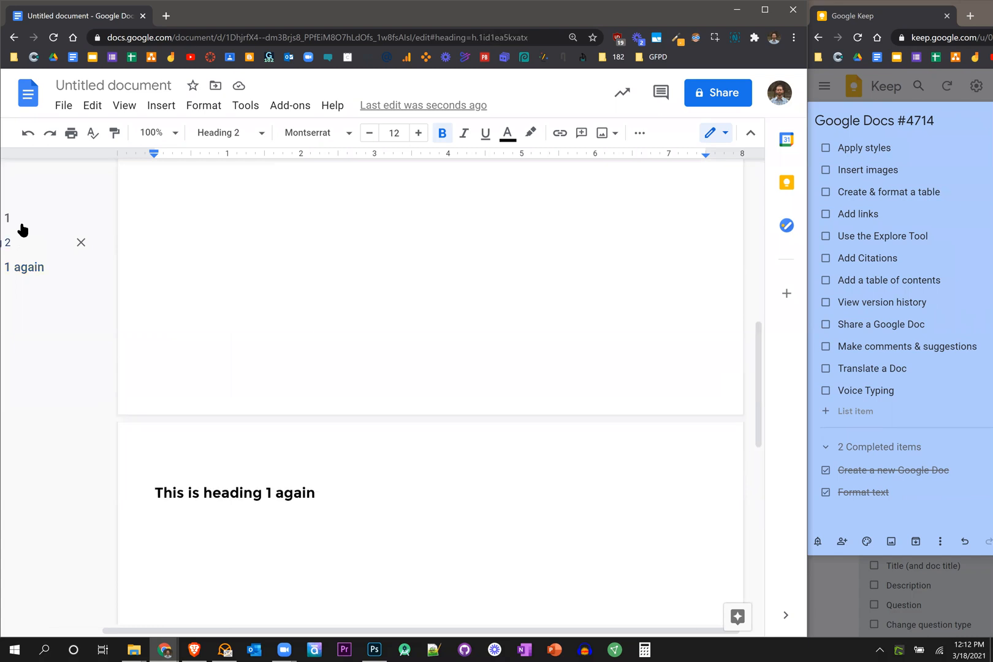
pyautogui.click(22, 223)
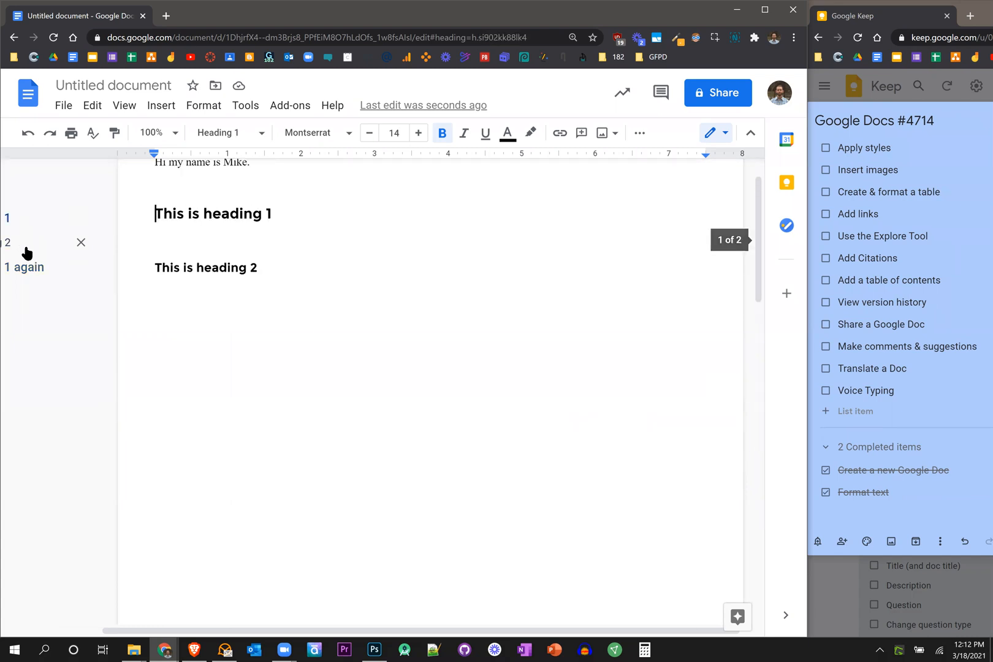
pyautogui.click(26, 246)
pyautogui.click(26, 257)
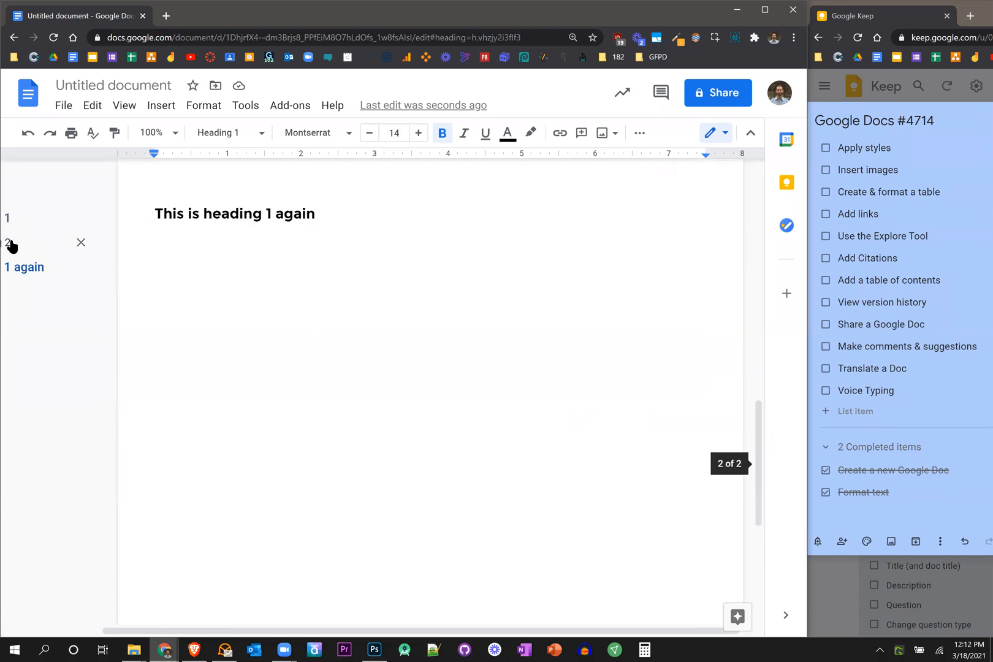
pyautogui.click(12, 240)
pyautogui.click(20, 223)
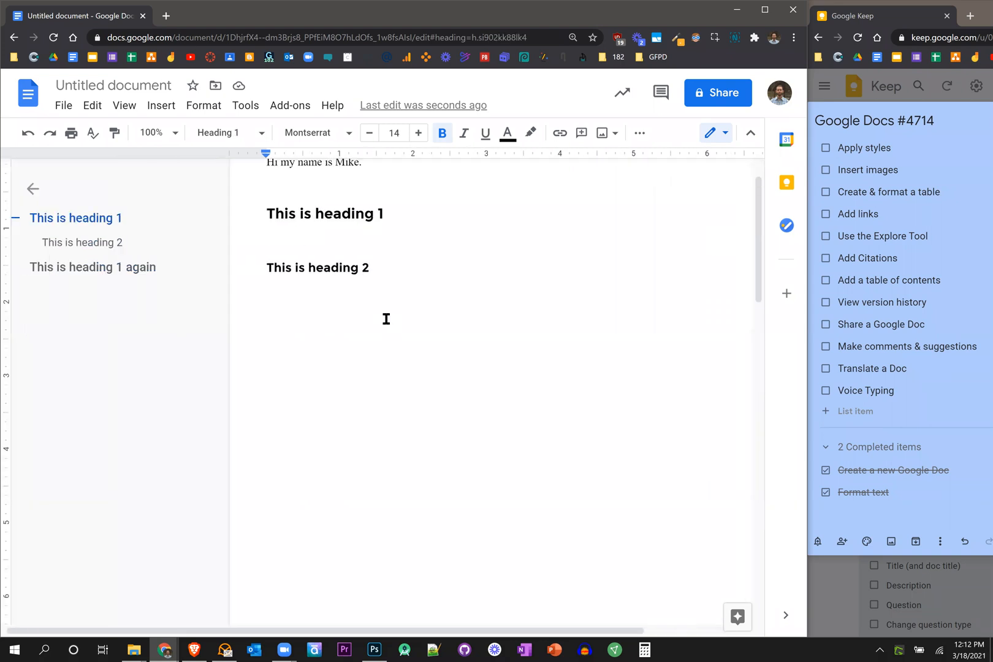
pyautogui.scroll(1, 449, 318)
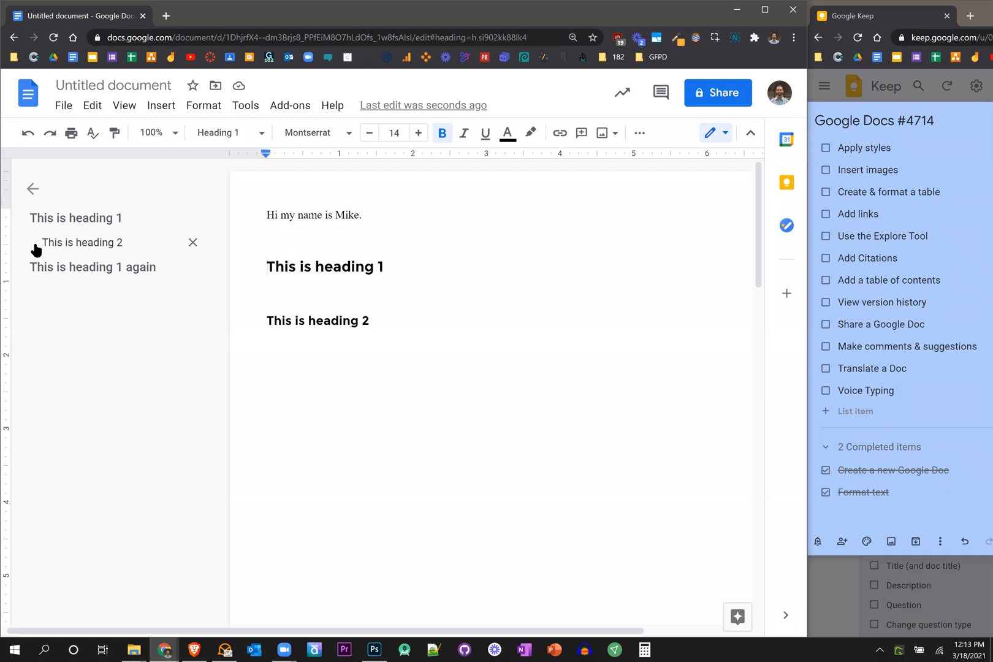
pyautogui.click(100, 267)
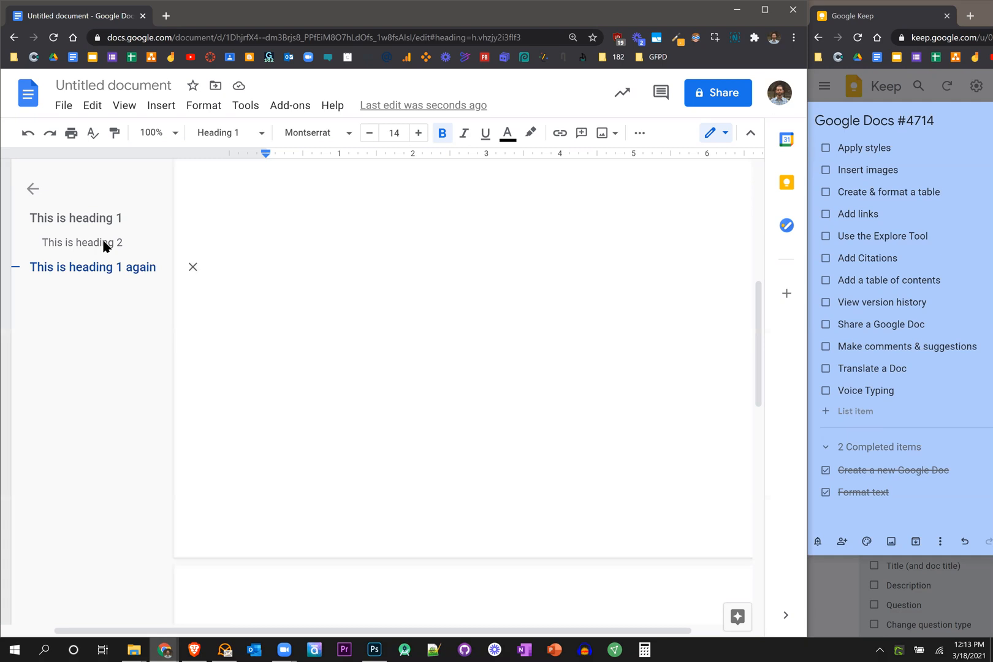
pyautogui.click(16, 222)
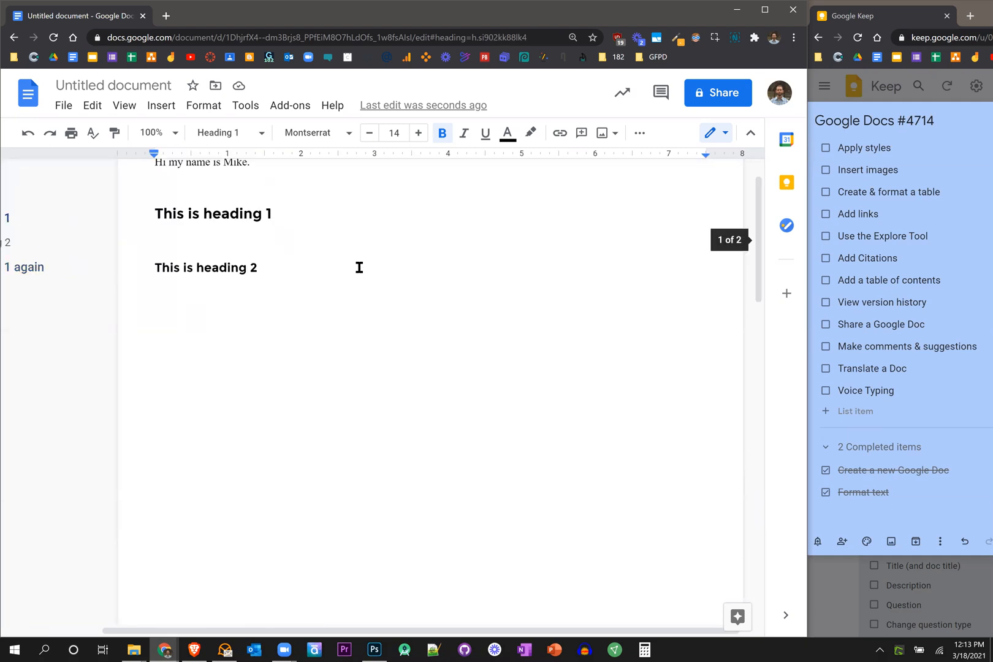
# - Change the first heading's text to "Group 1" by replacing the words "This is heading" with "Group"
pyautogui.click(912, 82)
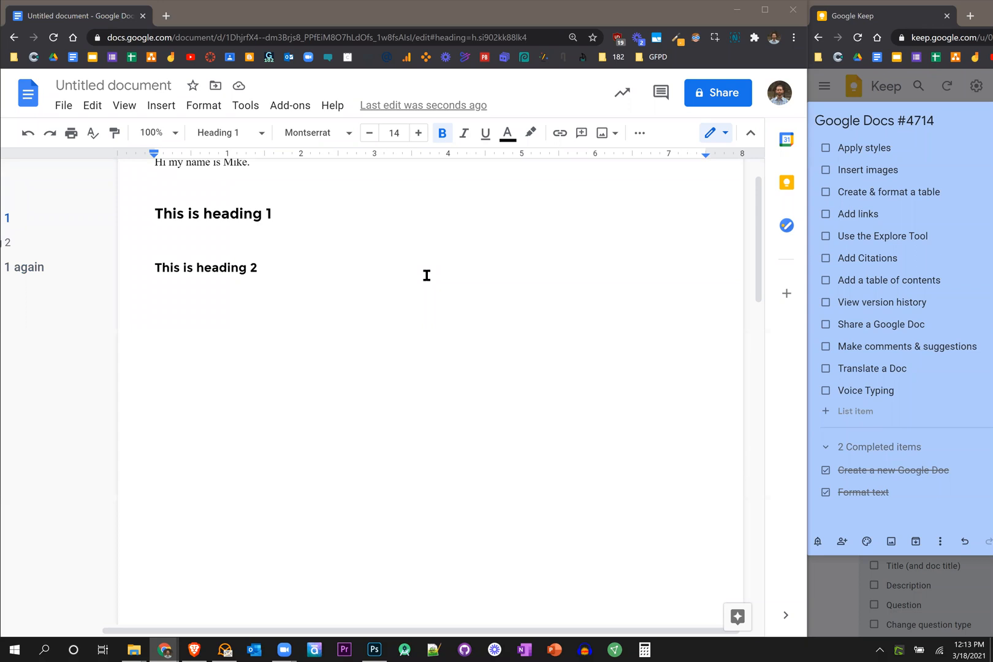
pyautogui.scroll(1, 427, 275)
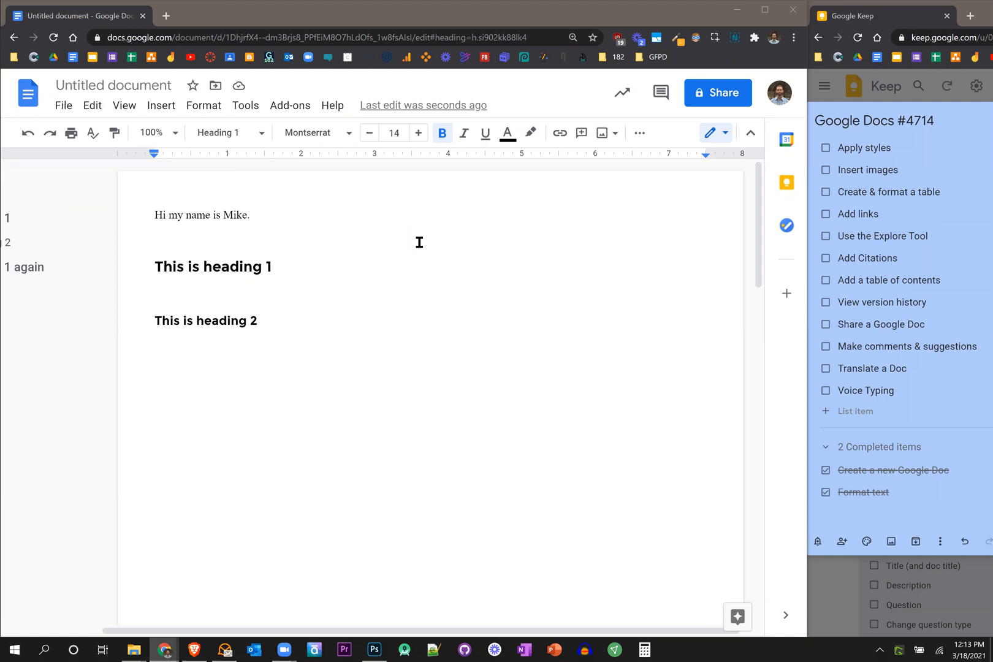
pyautogui.click(386, 239)
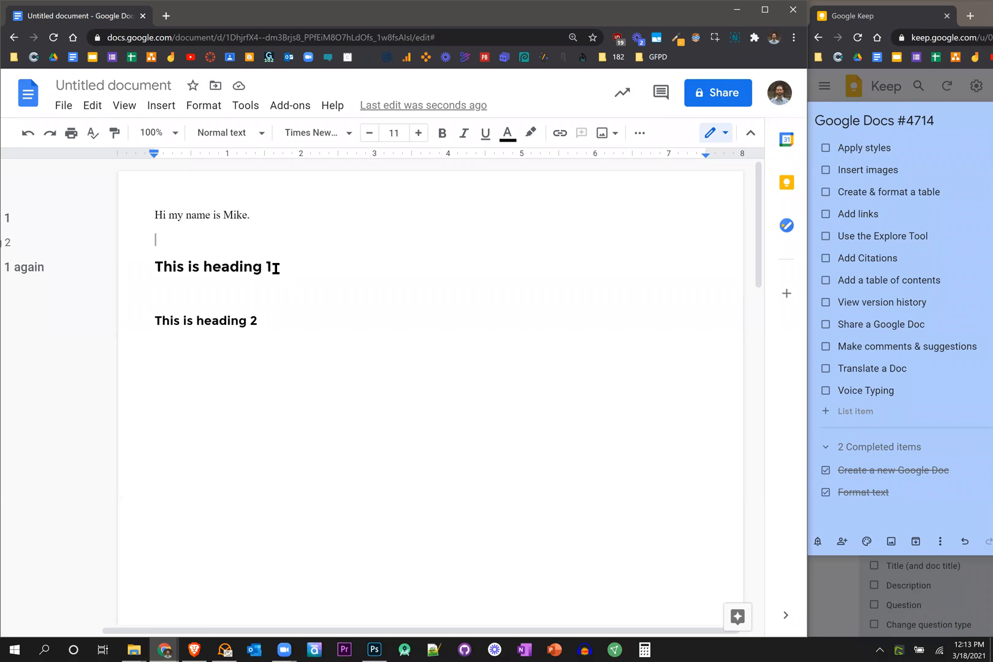
pyautogui.moveTo(260, 268); pyautogui.dragTo(157, 268)
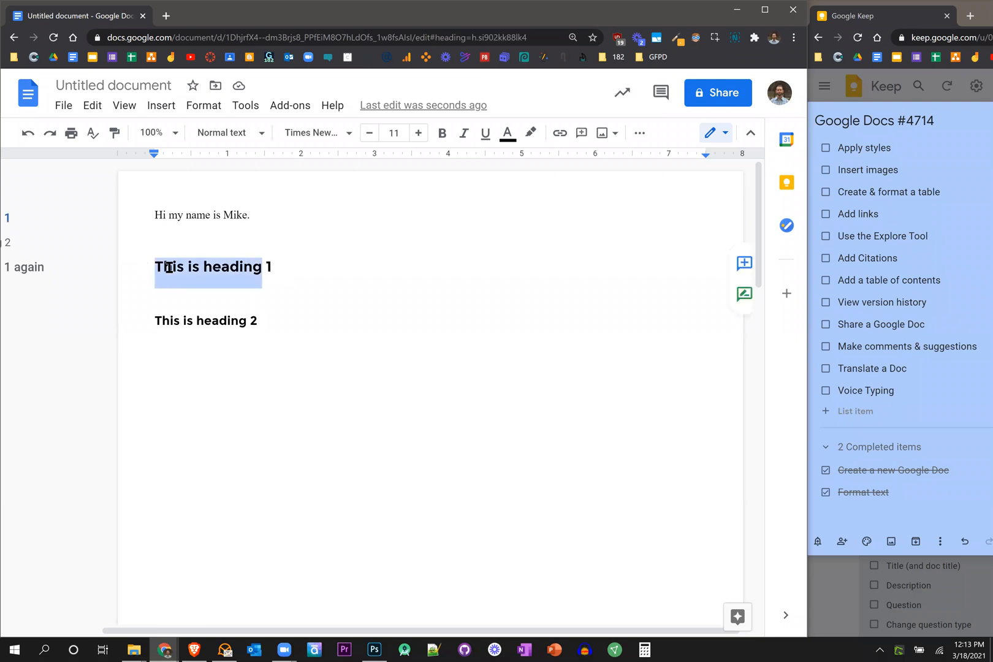
pyautogui.write('Group')
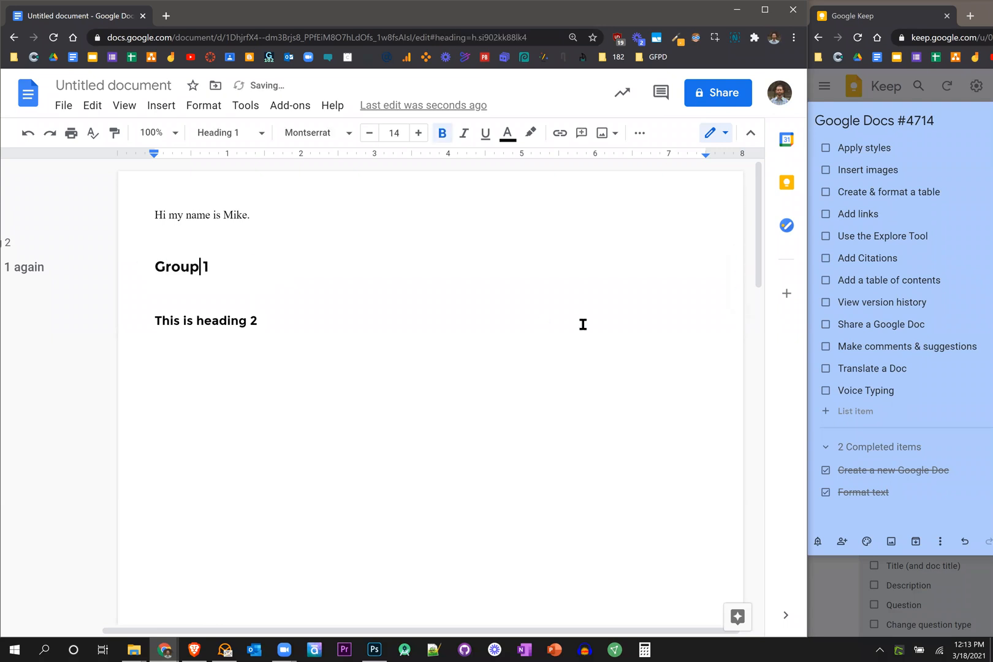
# - Hide the document outline and show it again
pyautogui.hscroll(-3, 38, 362)
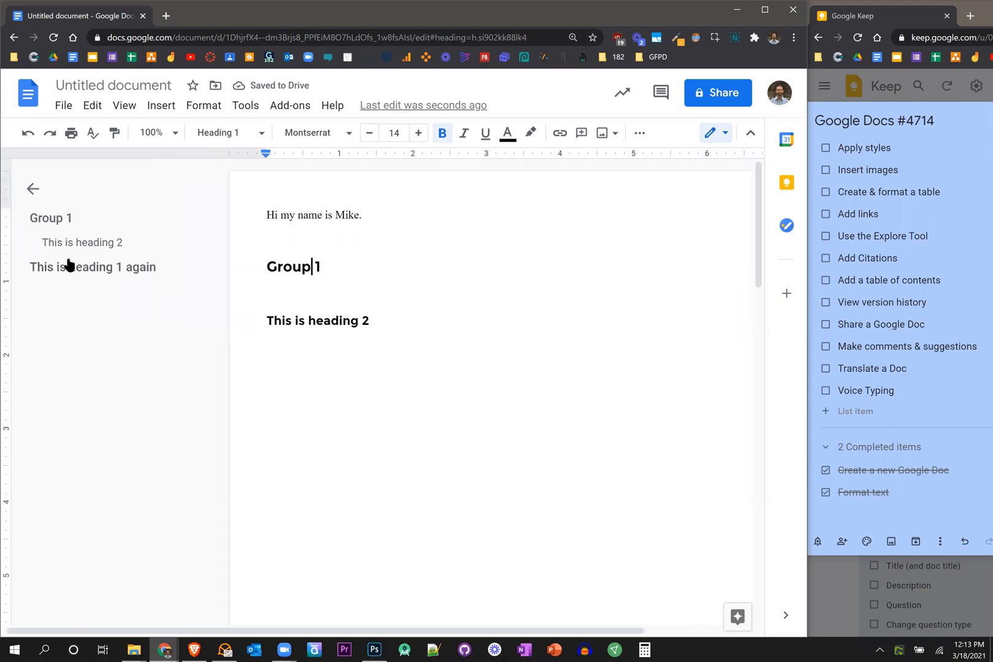
pyautogui.click(30, 187)
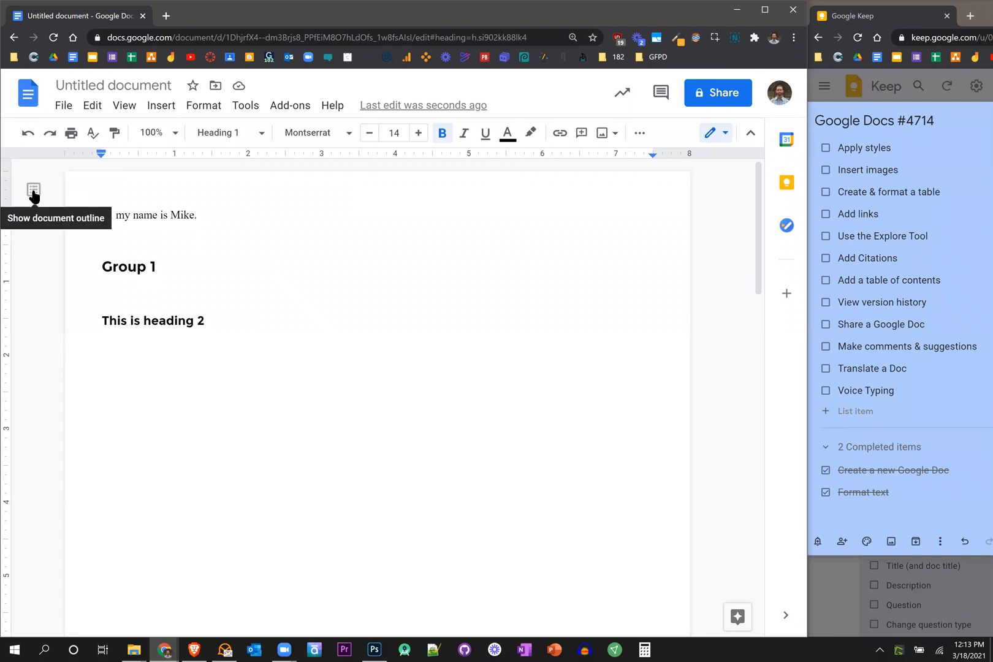
pyautogui.click(34, 191)
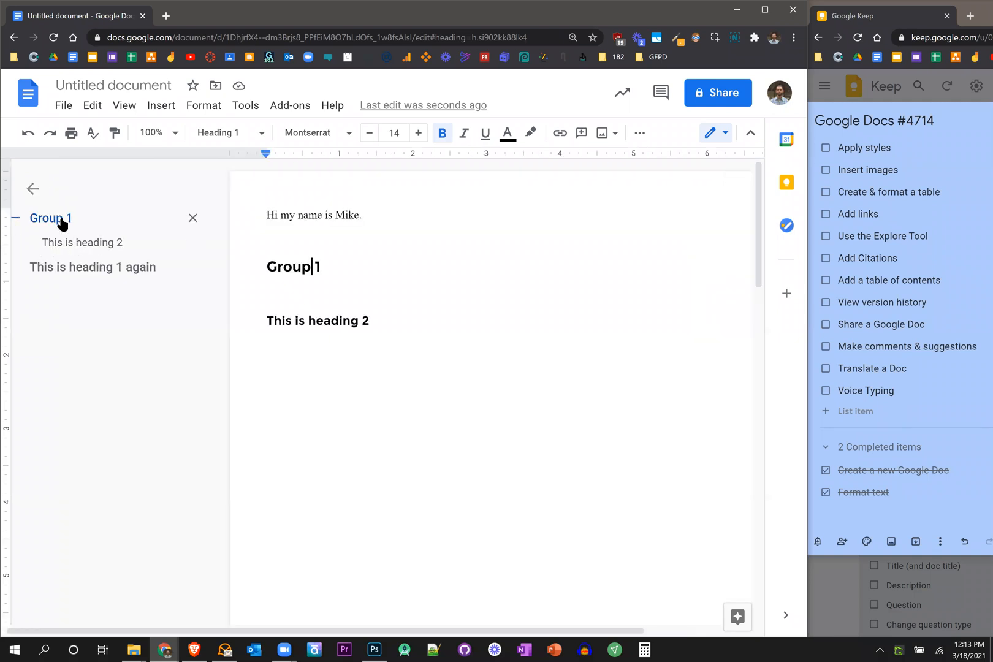
# - Go to the "This is heading 1 again" heading through the outline and replace its text with "Group 2"
pyautogui.click(61, 222)
pyautogui.click(27, 266)
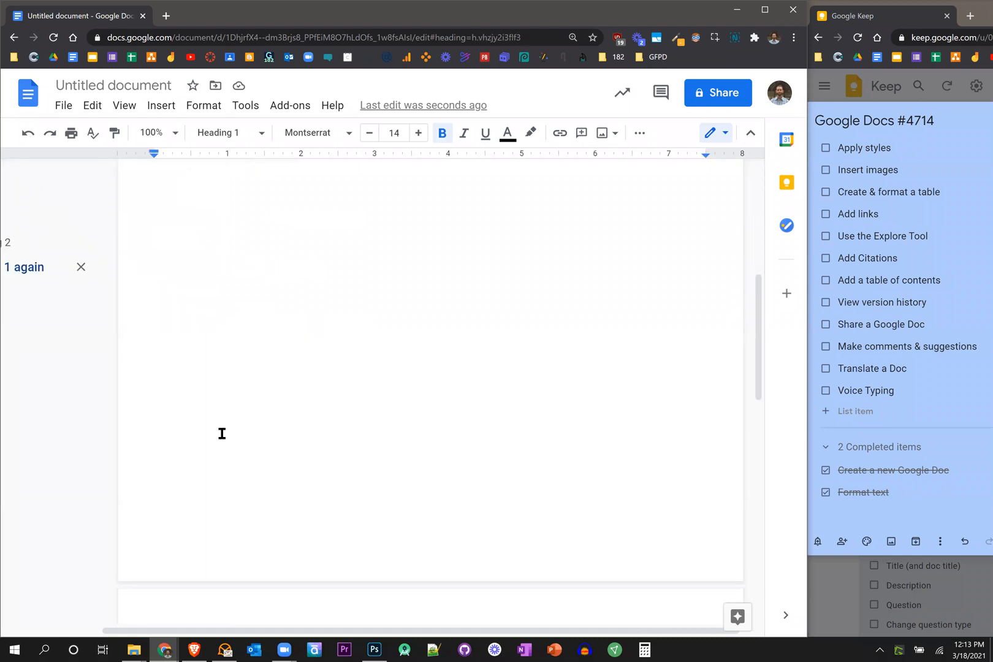
pyautogui.moveTo(322, 214); pyautogui.dragTo(128, 213)
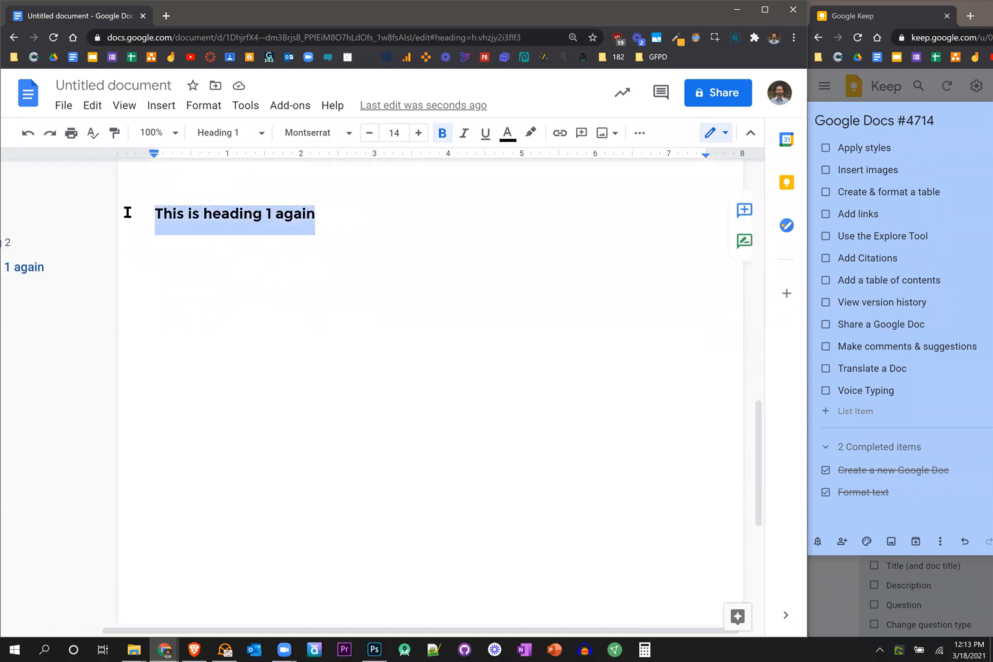
pyautogui.write('Group 2')
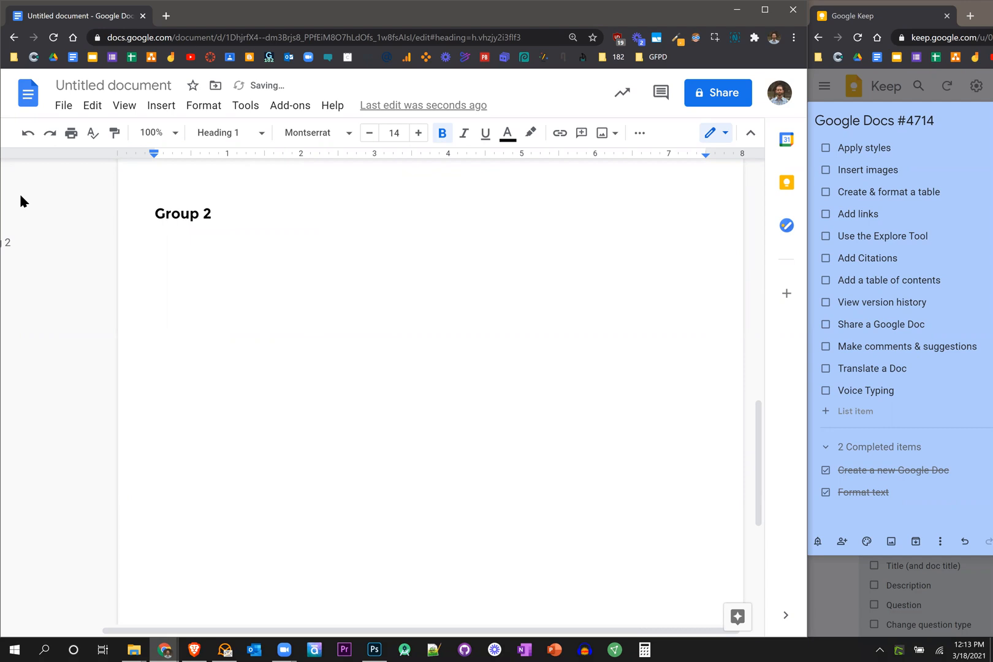
# - Jump between the "This is heading 2", "Group 2" and "Group 1" headings using the document outline
pyautogui.click(26, 247)
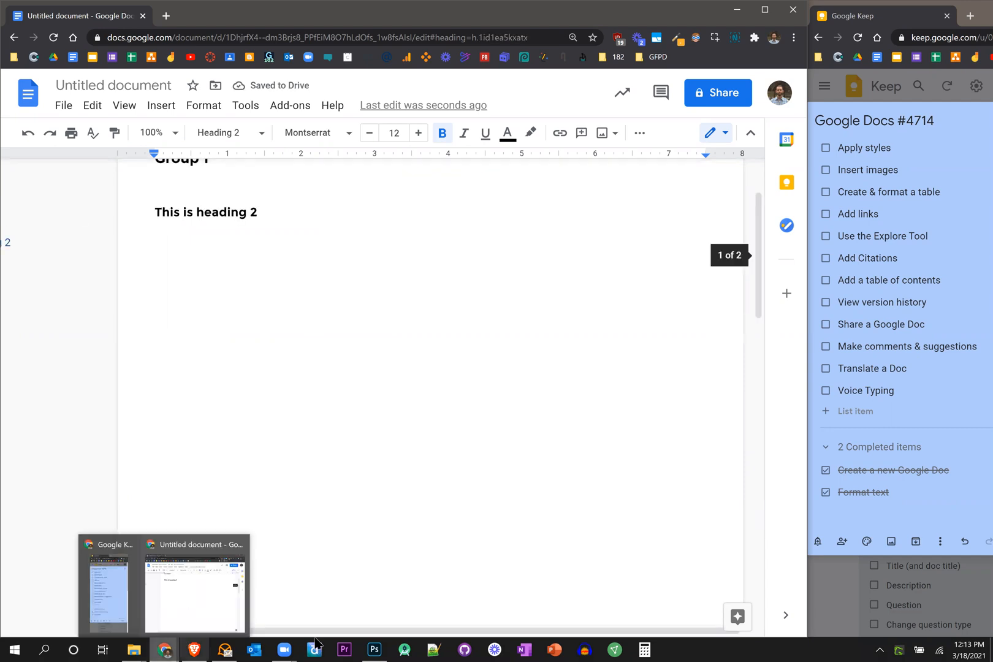
pyautogui.moveTo(210, 630); pyautogui.dragTo(119, 472)
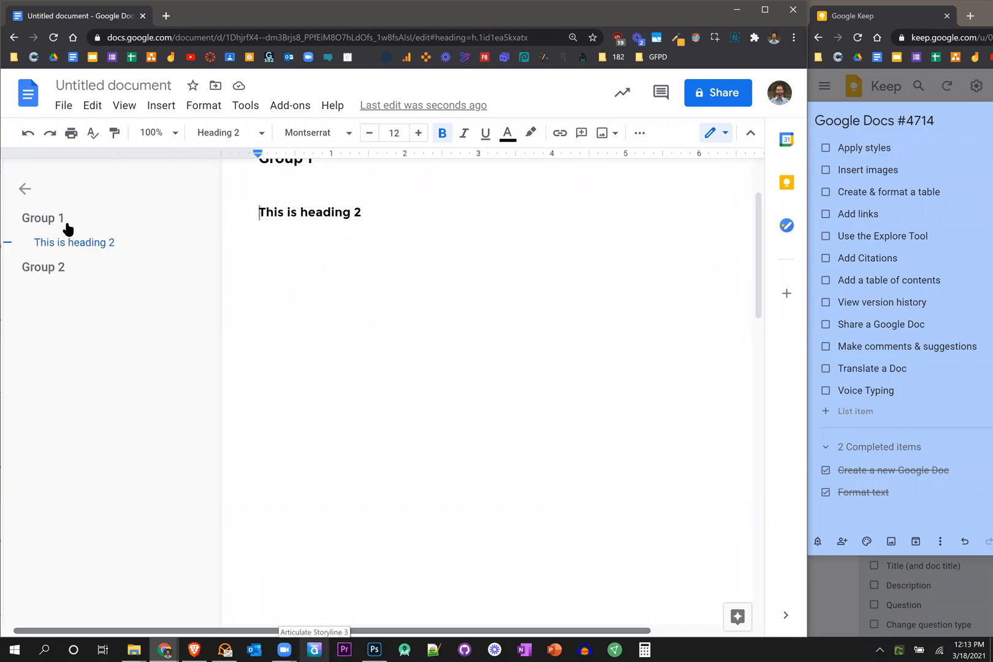
pyautogui.click(7, 268)
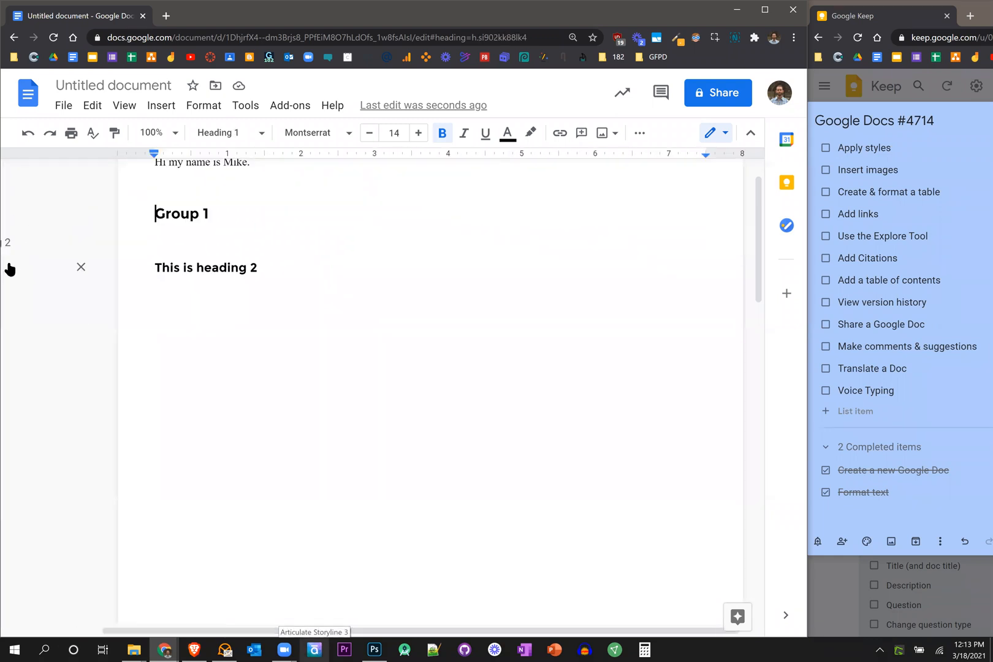
pyautogui.click(20, 228)
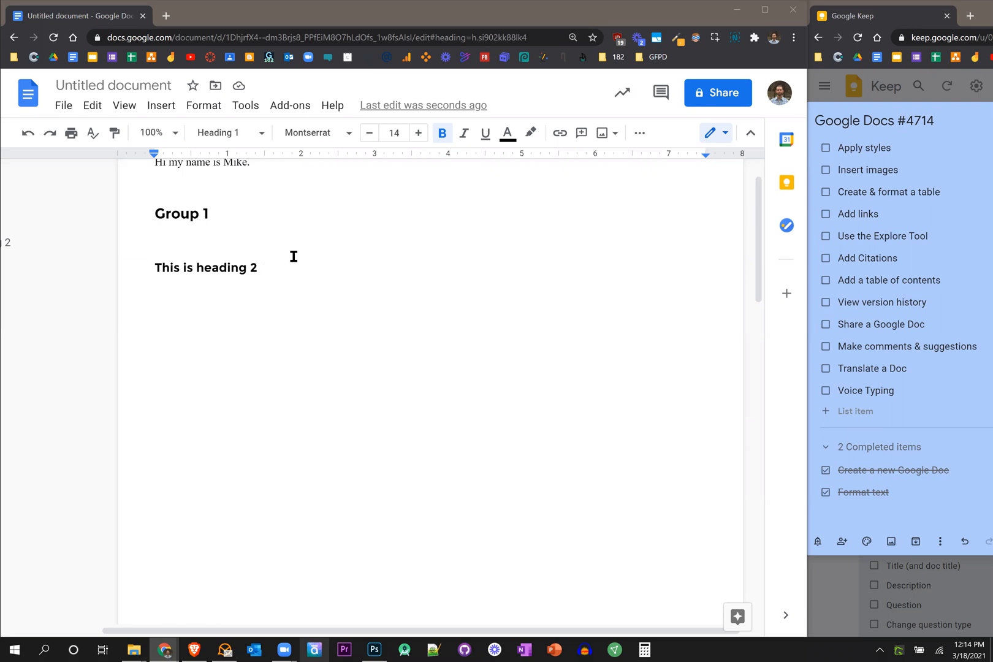
# - Change the font of the introductory line above the "Group 1" heading to Calibri
pyautogui.scroll(1, 316, 270)
pyautogui.doubleClick(330, 346)
pyautogui.click(324, 307)
pyautogui.tripleClick(132, 212)
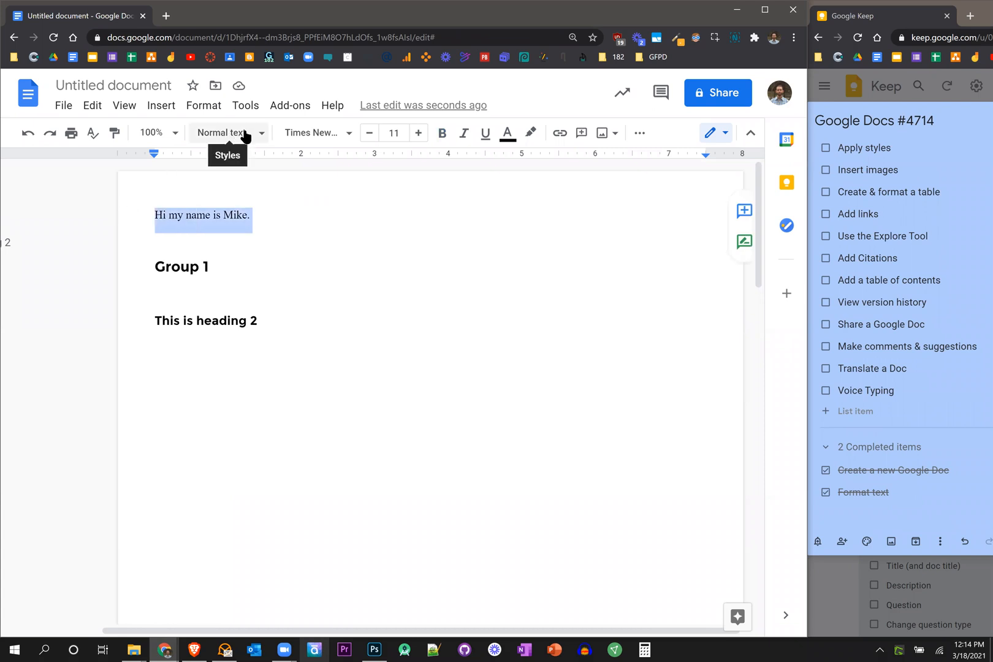
pyautogui.click(316, 134)
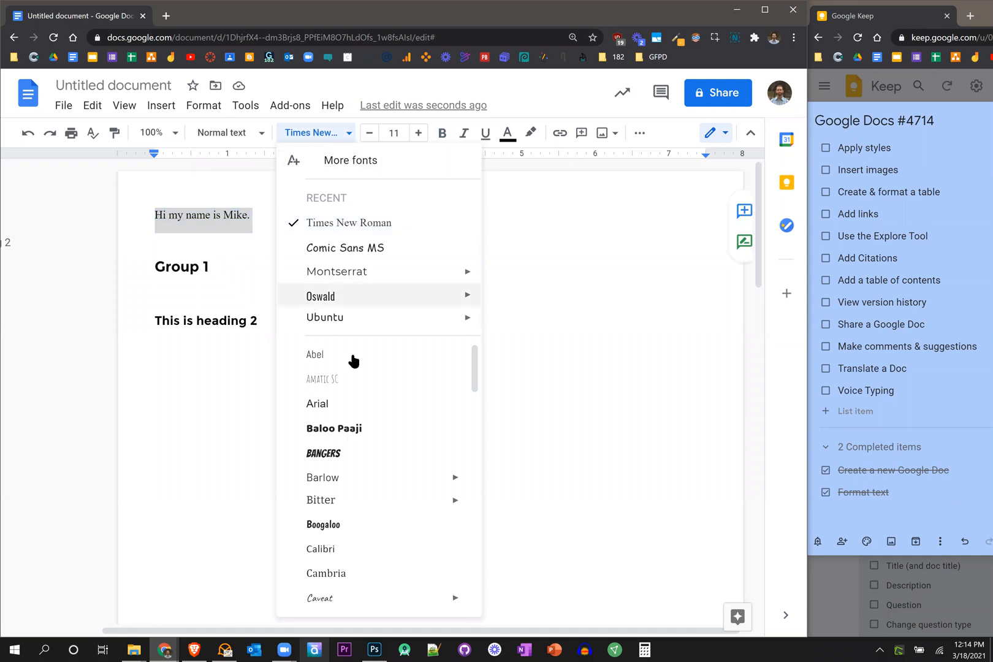
pyautogui.click(343, 546)
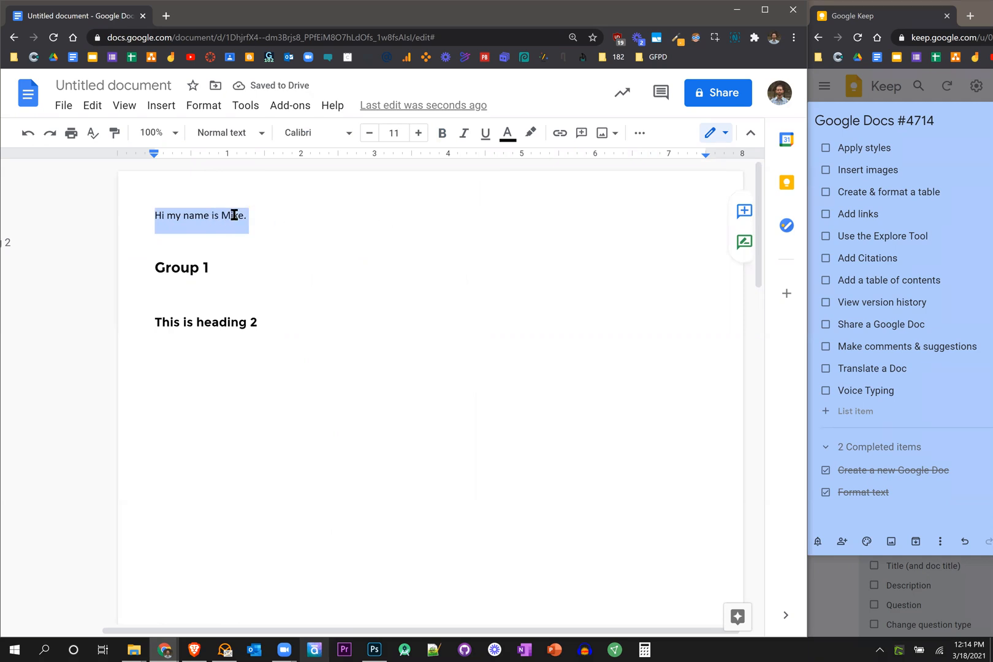
# - Update the Normal text style to match the selected line and add "This is now the normal text" under the "This is heading 2" heading
pyautogui.click(244, 134)
pyautogui.moveTo(310, 172)
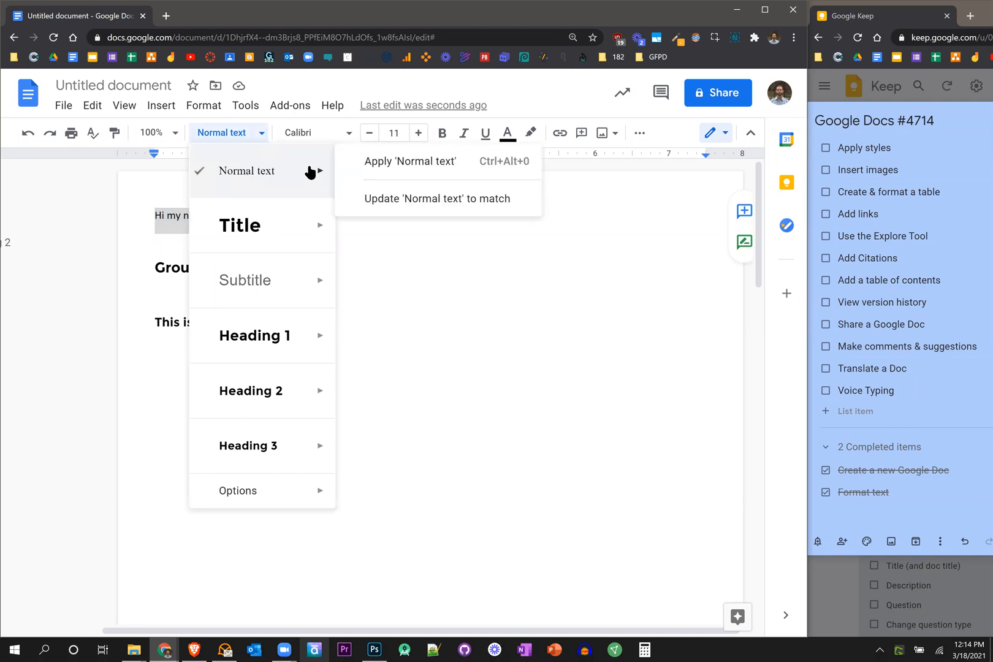
pyautogui.click(502, 200)
pyautogui.click(365, 354)
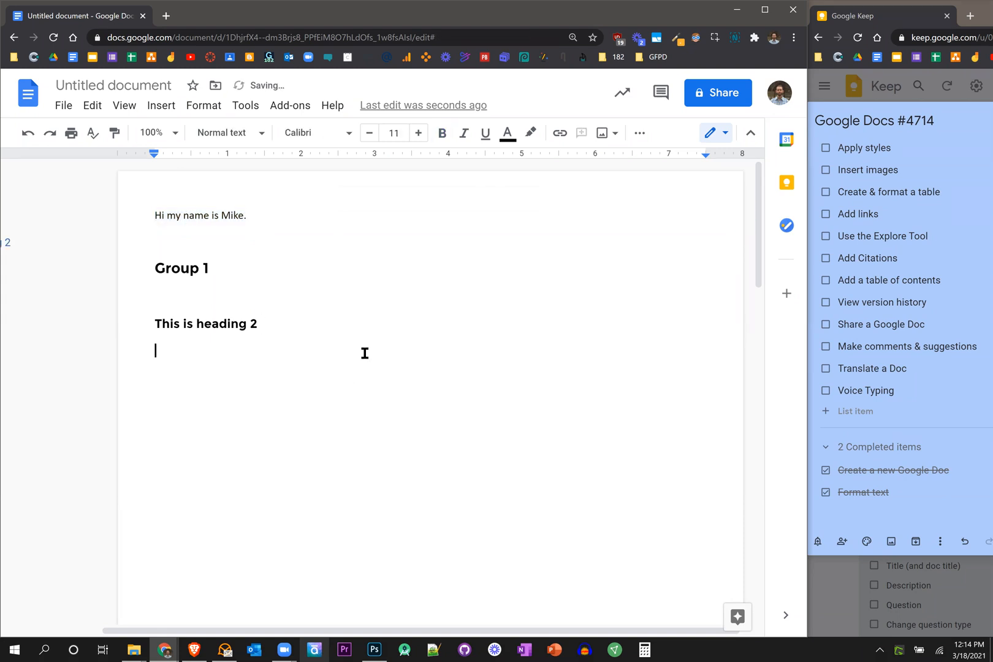
pyautogui.write('This is now the normal text')
# - Examine the paragraph style options for saving, using and resetting default styles
pyautogui.moveTo(281, 351); pyautogui.dragTo(147, 349)
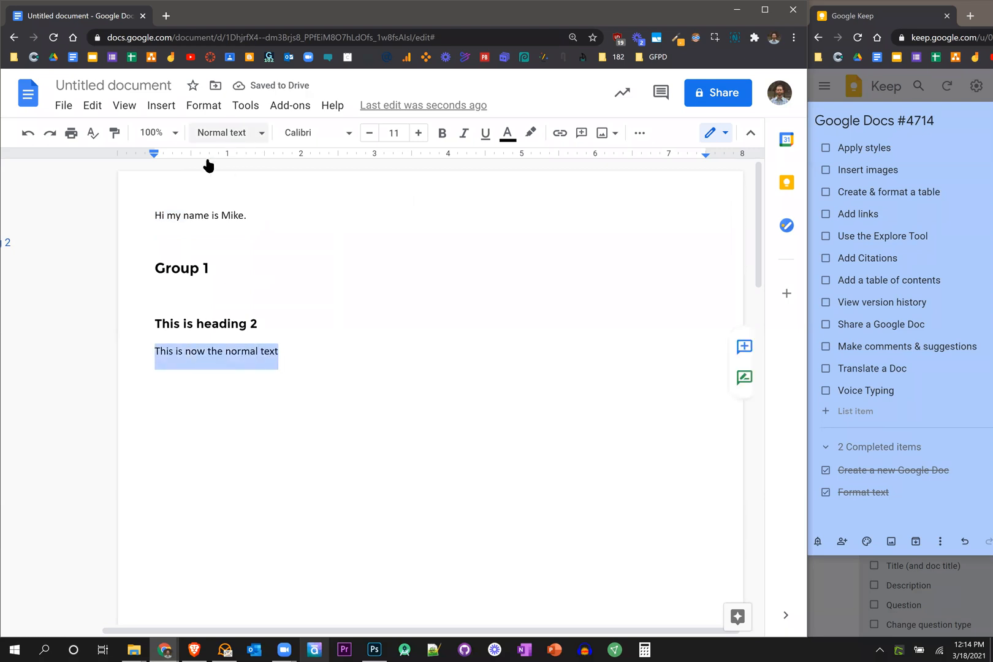
pyautogui.click(228, 133)
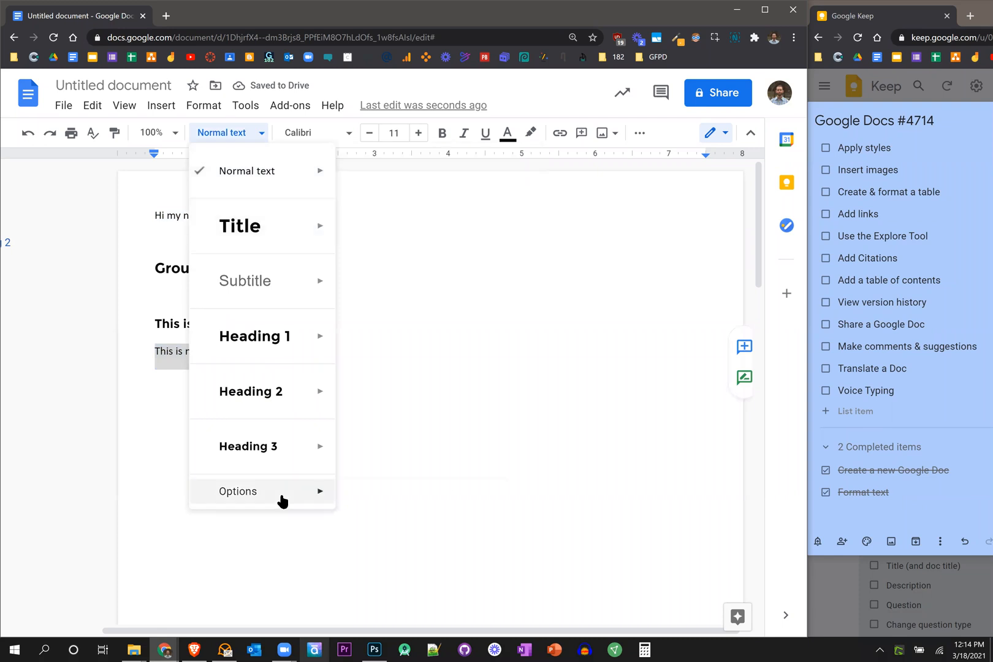
pyautogui.moveTo(282, 501)
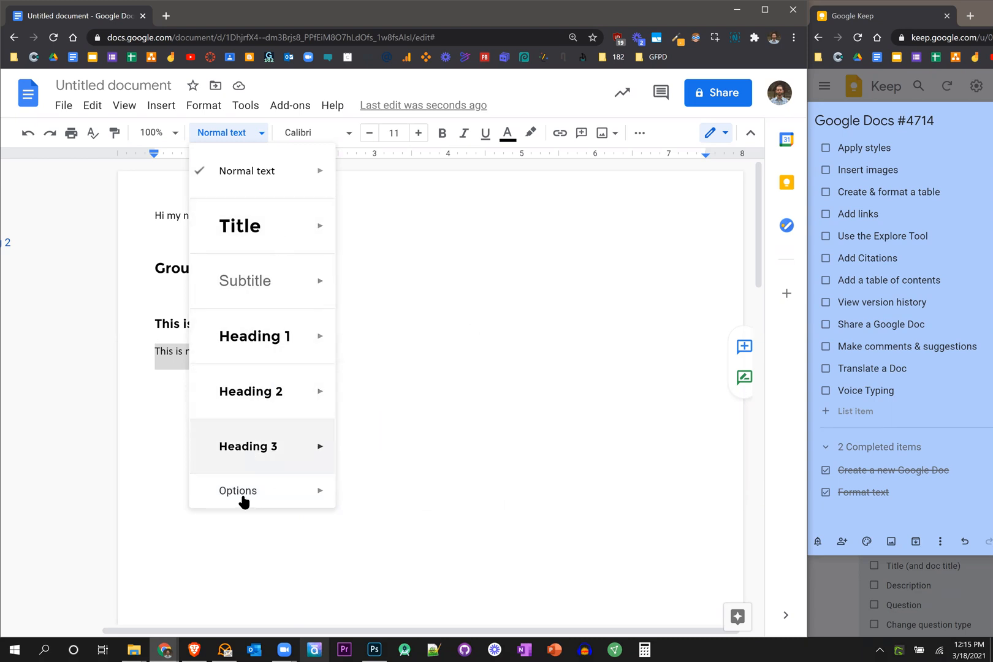
pyautogui.moveTo(246, 499)
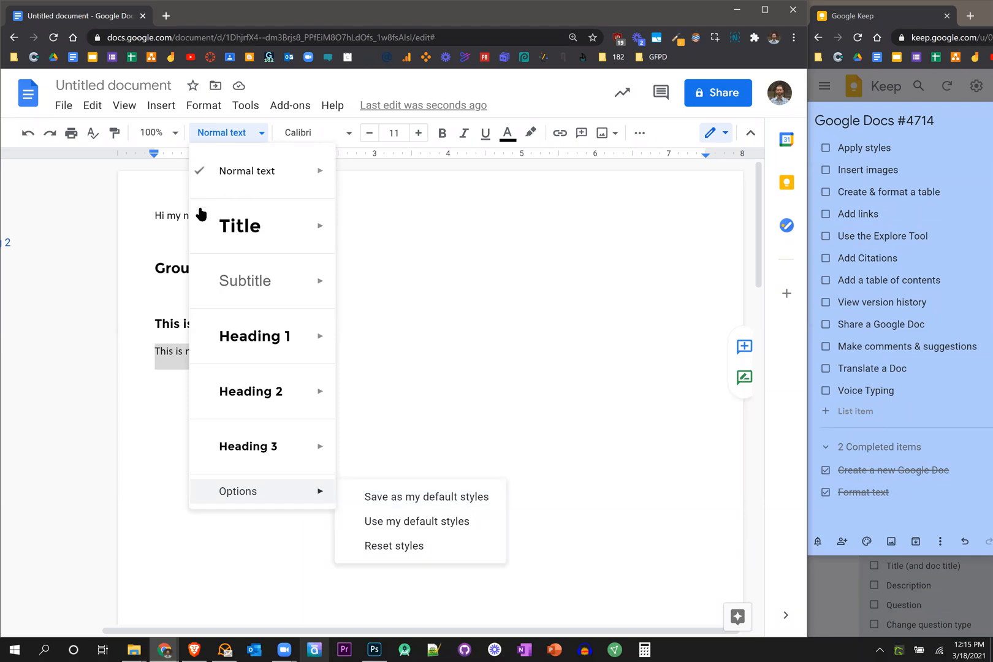
pyautogui.click(143, 214)
pyautogui.tripleClick(251, 210)
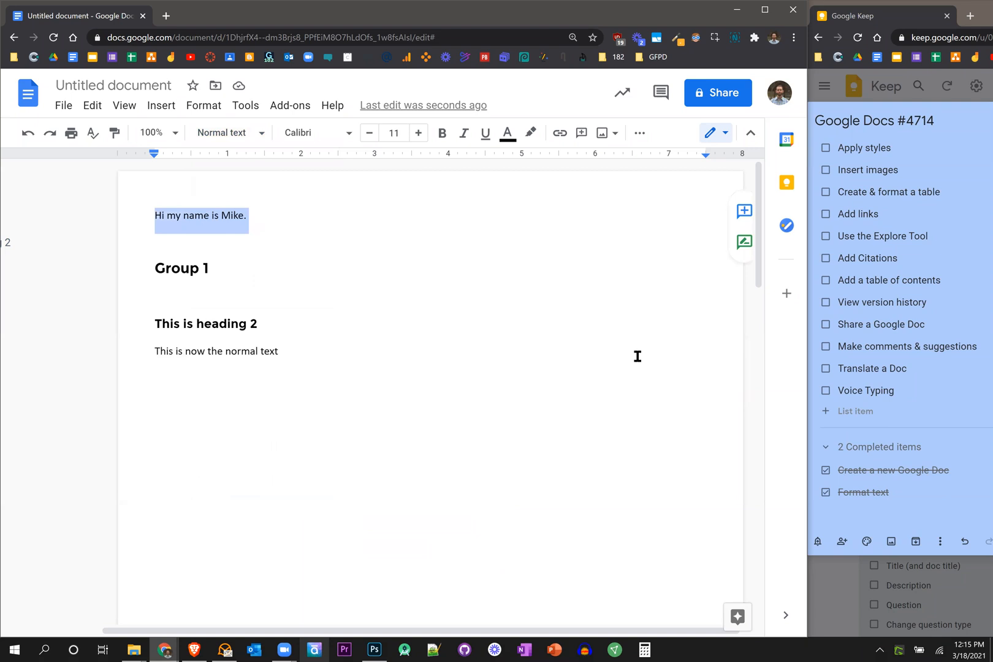
# - Mark "Apply styles" as completed in the Google Keep checklist
pyautogui.click(893, 214)
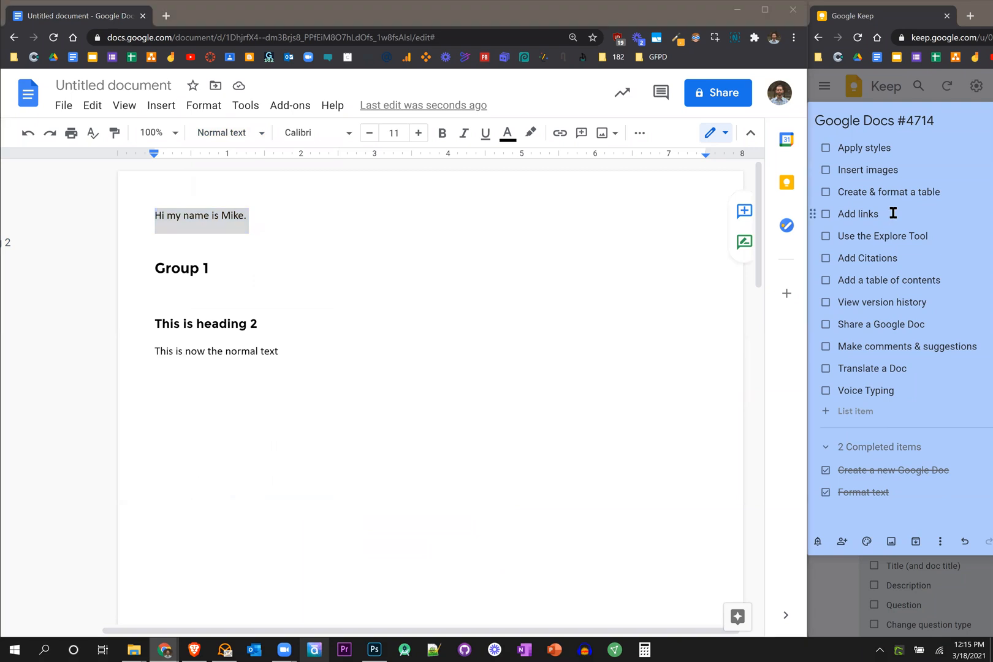
pyautogui.click(826, 149)
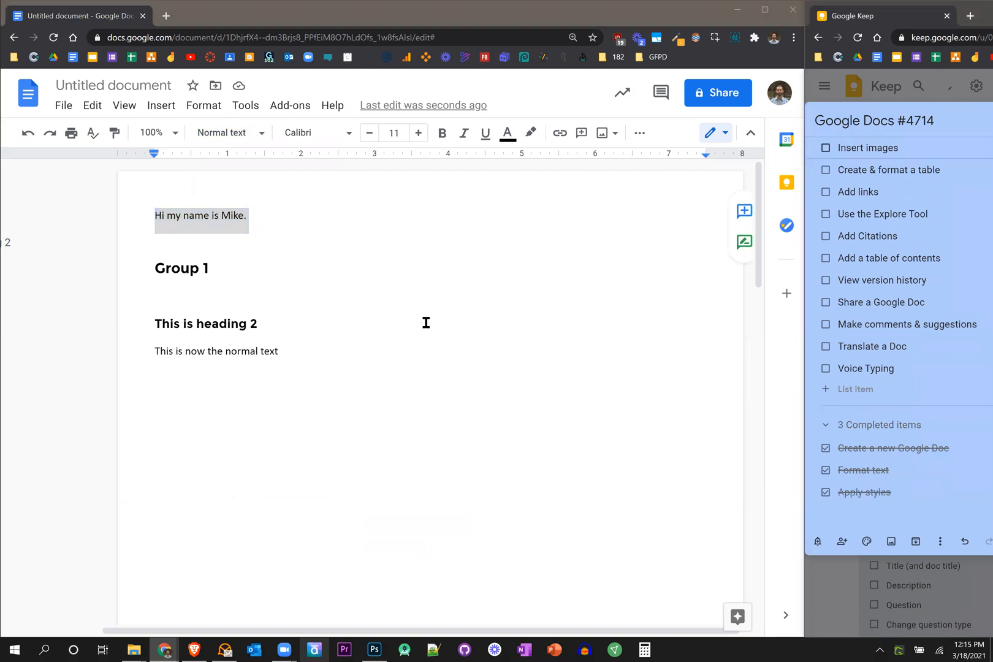
pyautogui.click(341, 308)
pyautogui.click(454, 265)
pyautogui.press('Return')
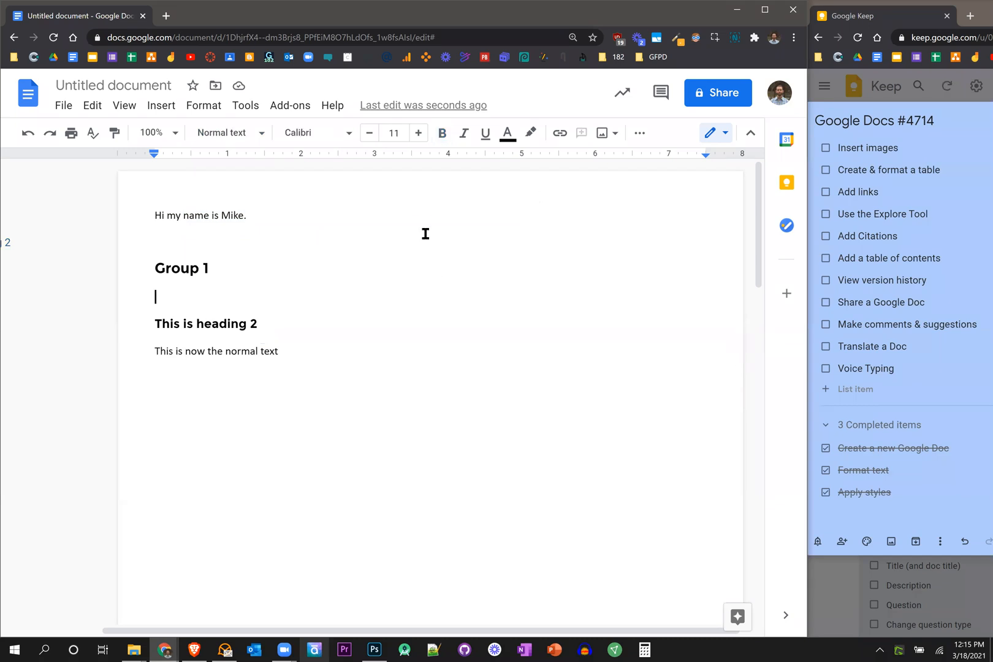
pyautogui.click(406, 265)
pyautogui.click(326, 231)
pyautogui.doubleClick(279, 234)
pyautogui.click(279, 234)
# - Start sharing the document, name it "Test Doc" for that, and close the sharing settings
pyautogui.click(721, 103)
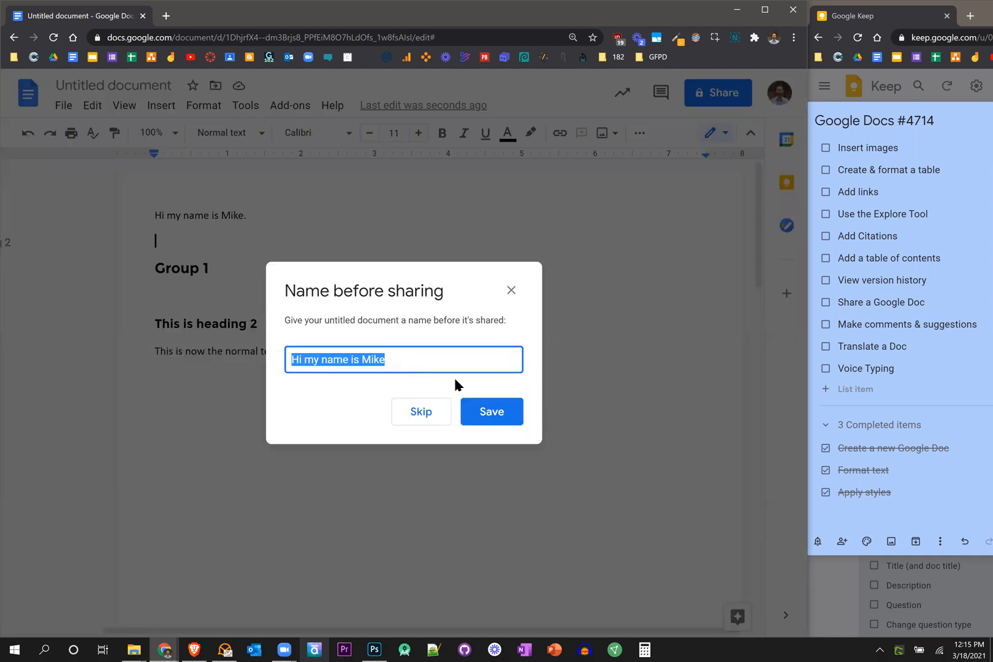
pyautogui.write('Test Doc')
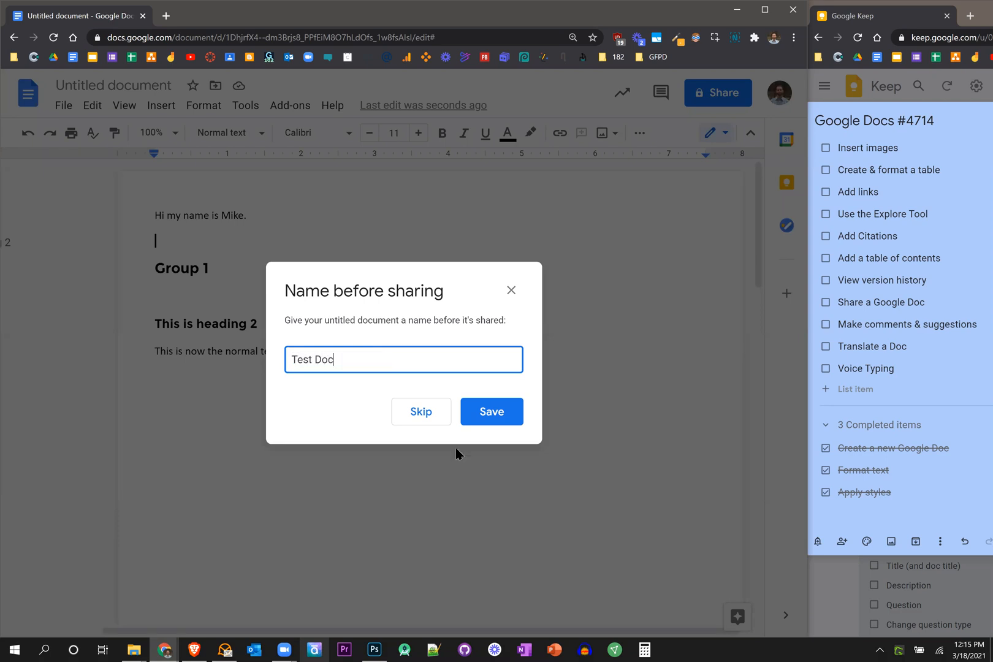
pyautogui.click(494, 417)
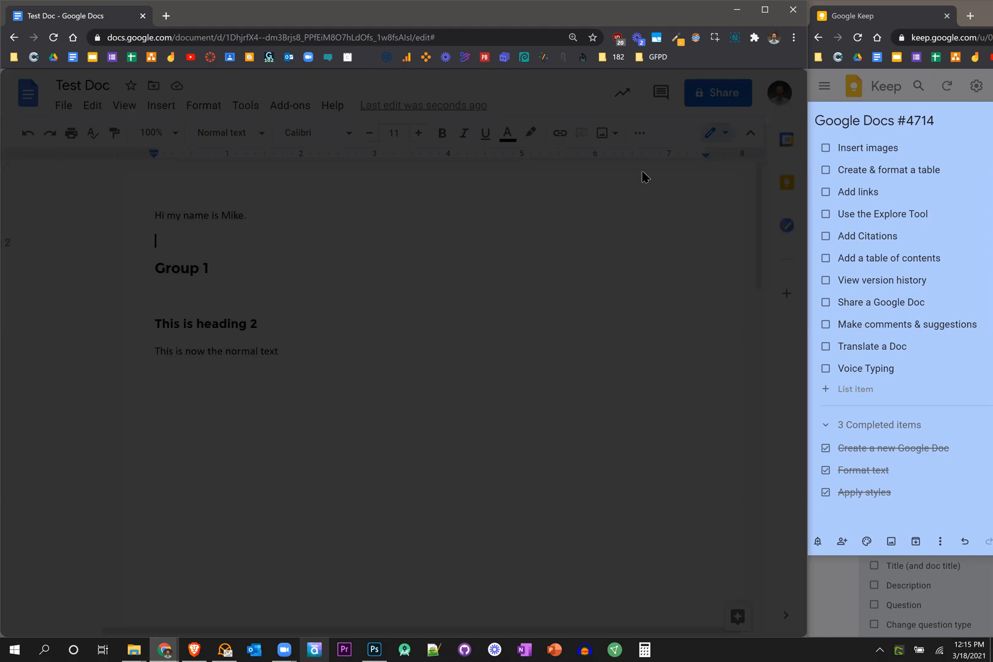
pyautogui.press('Escape')
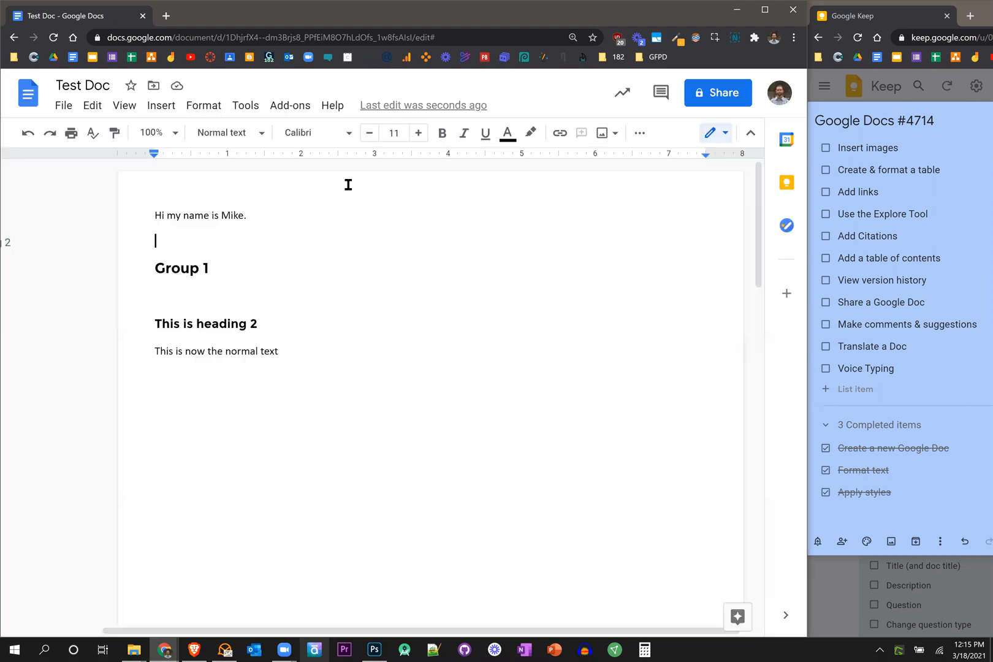
# - Enter "Unamed Document" as the document title and replace it with "Test Doc"
pyautogui.click(94, 85)
pyautogui.moveTo(113, 85); pyautogui.dragTo(40, 83)
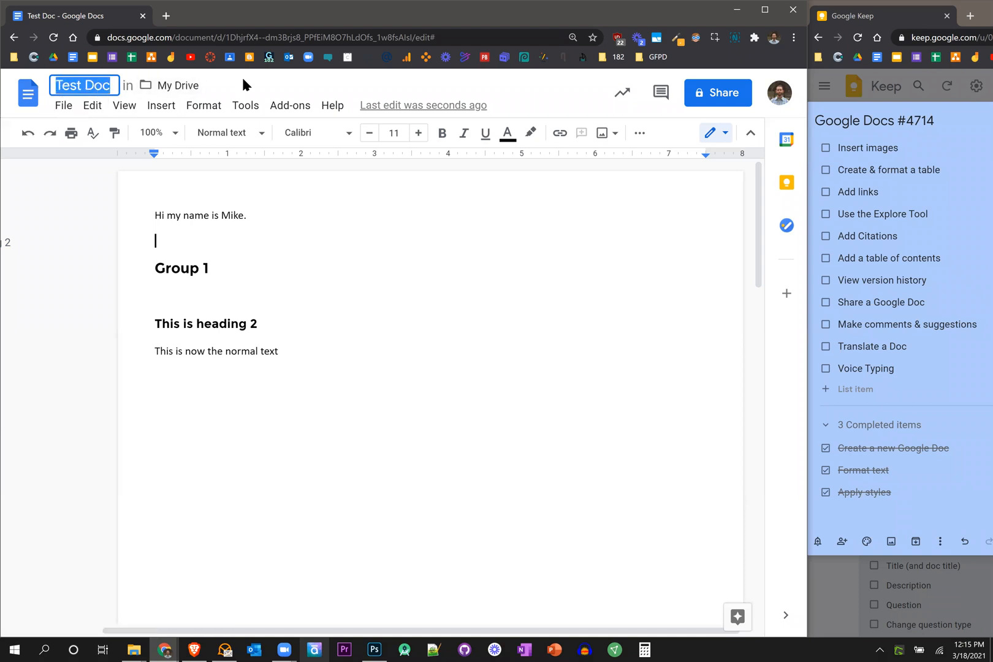
pyautogui.press('Right')
pyautogui.write('Una')
pyautogui.hotkey('ctrl', 'a')
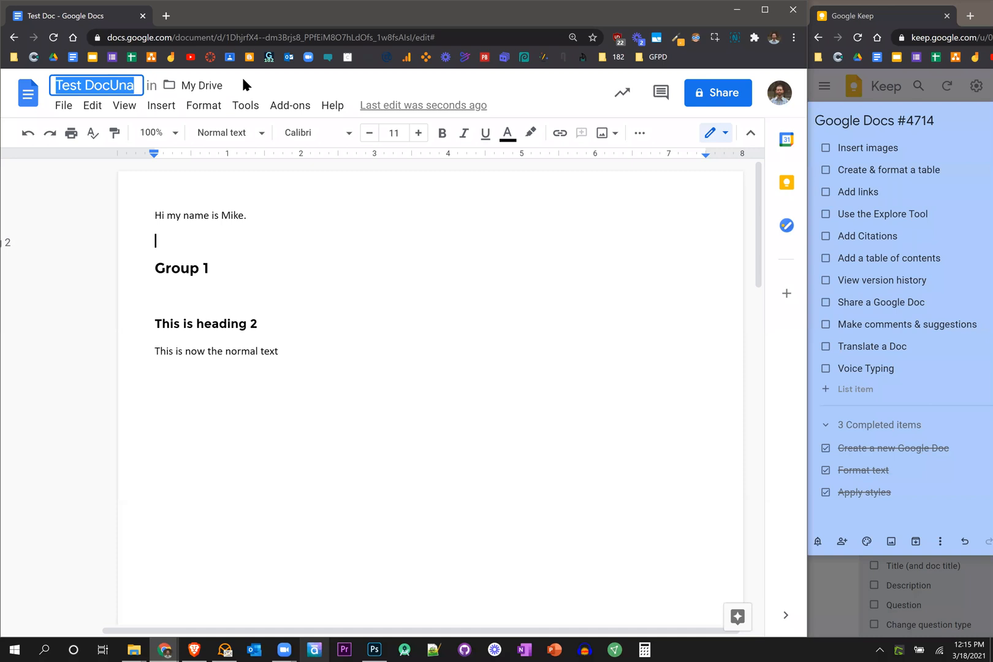
pyautogui.write('Unamed Document')
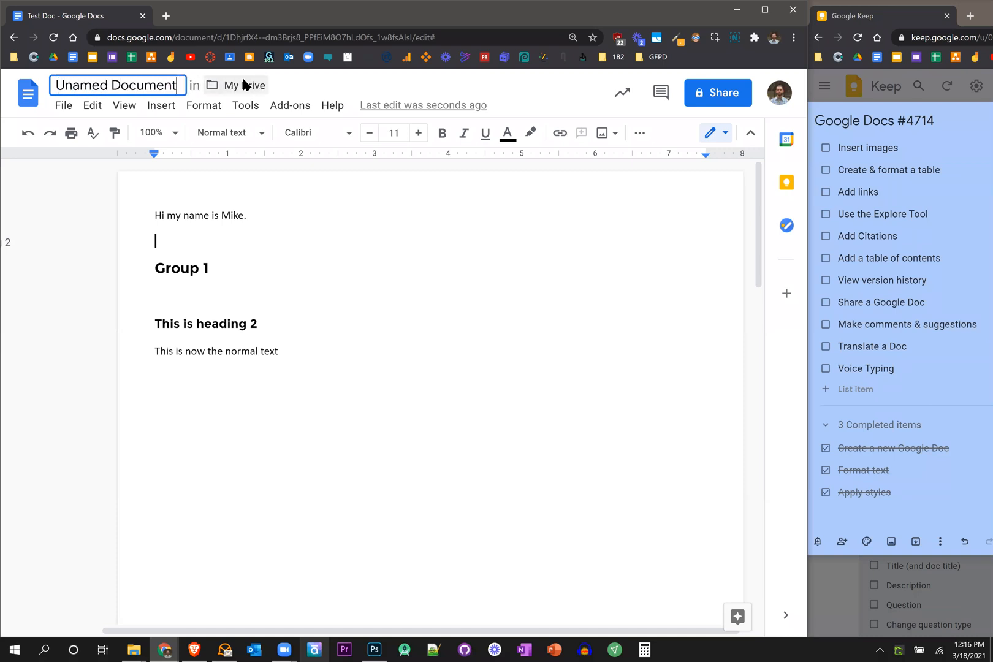
pyautogui.hotkey('ctrl', 'a')
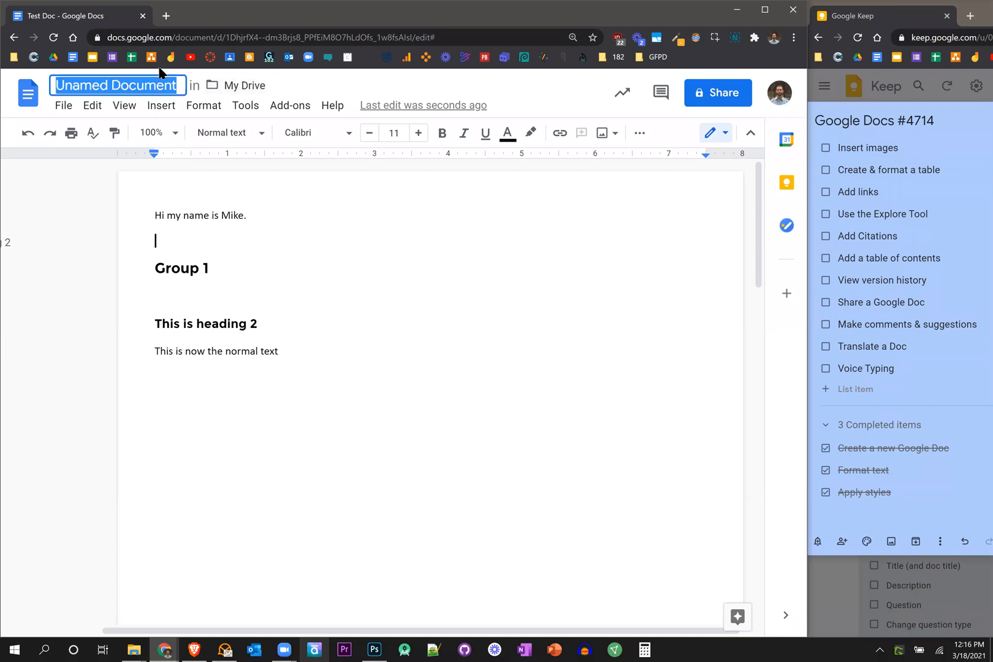
pyautogui.write('Test Doc')
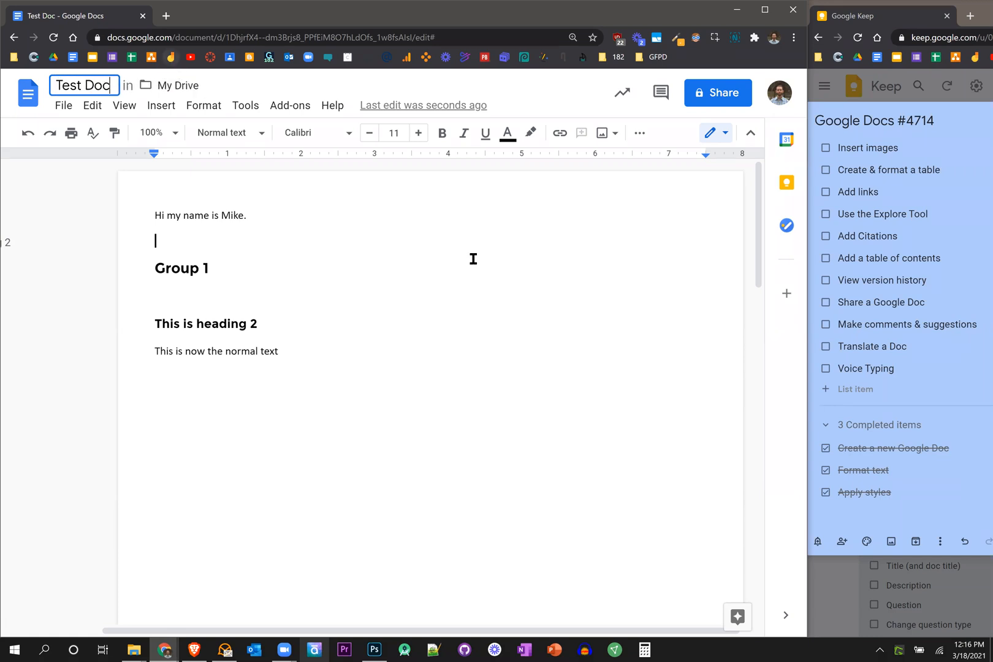
pyautogui.press('Return')
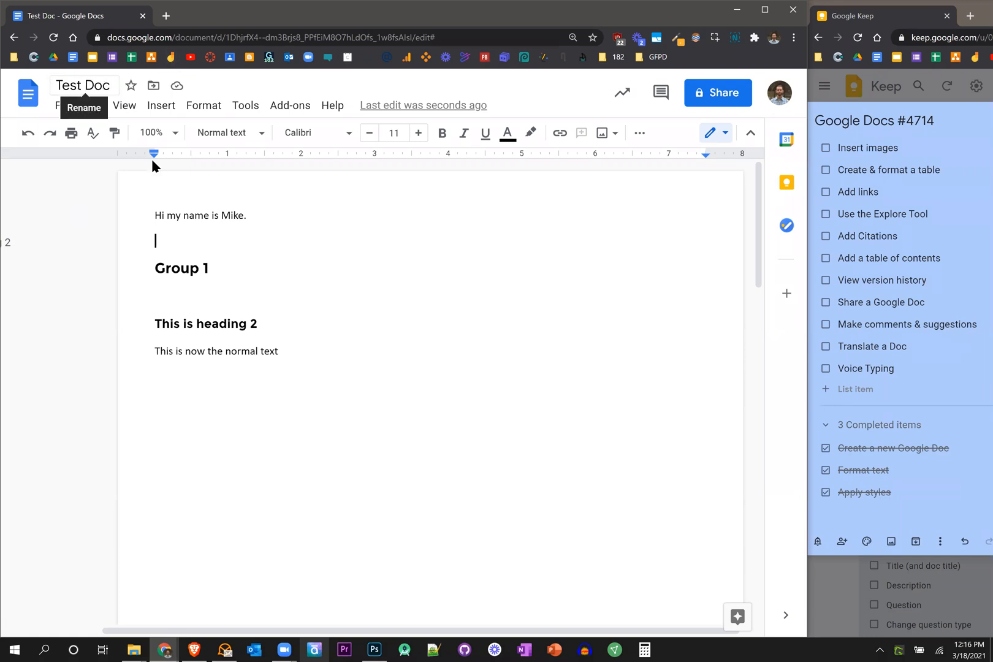
# - Open the document's sharing settings, add a suggested contact as a recipient, and cancel the invitation
pyautogui.click(726, 86)
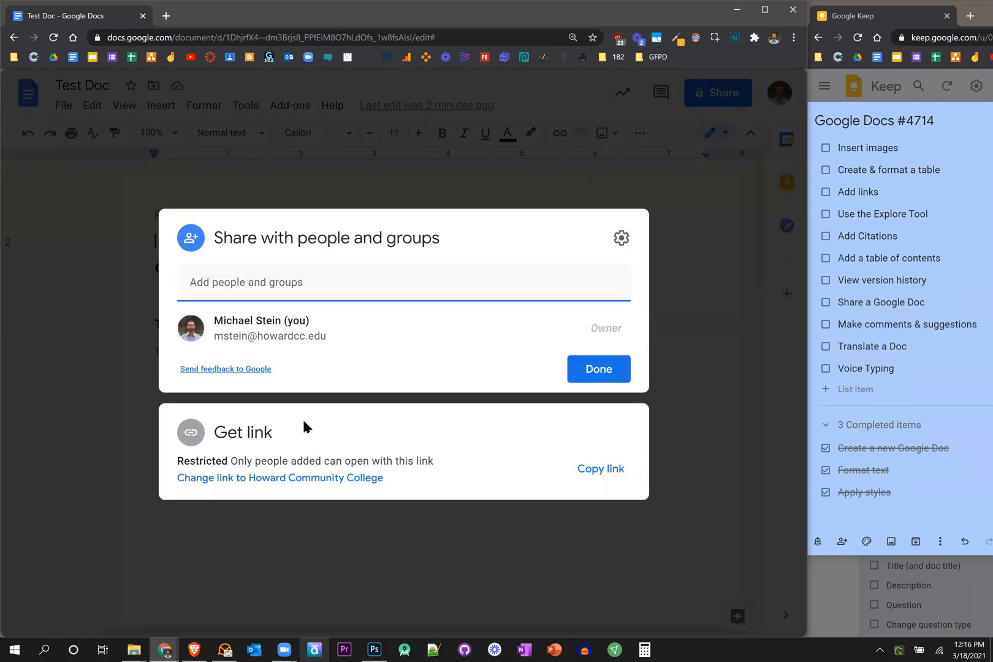
pyautogui.click(264, 288)
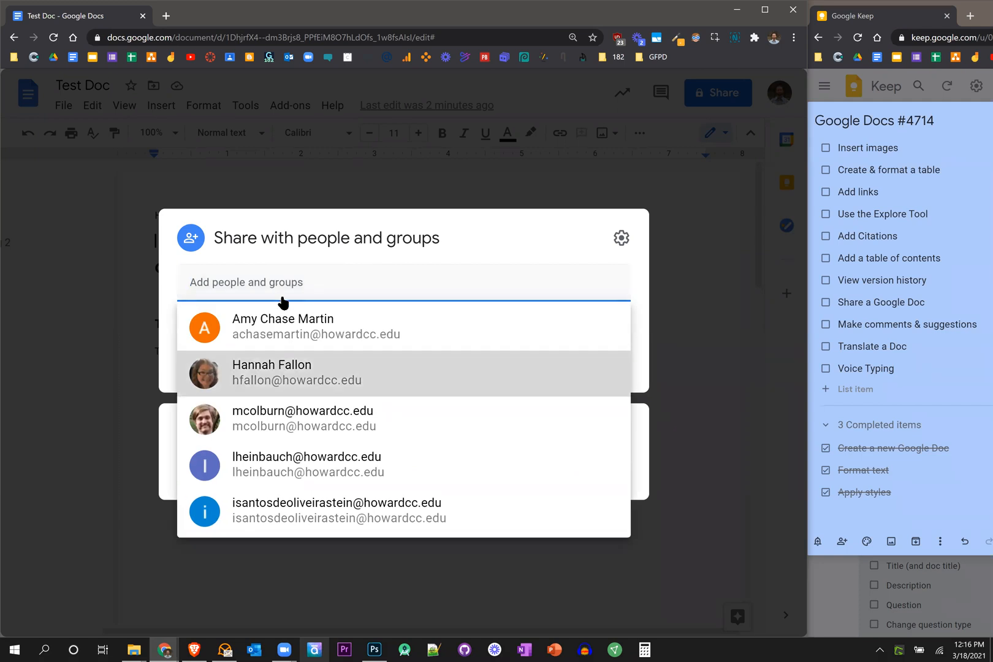
pyautogui.press('Return')
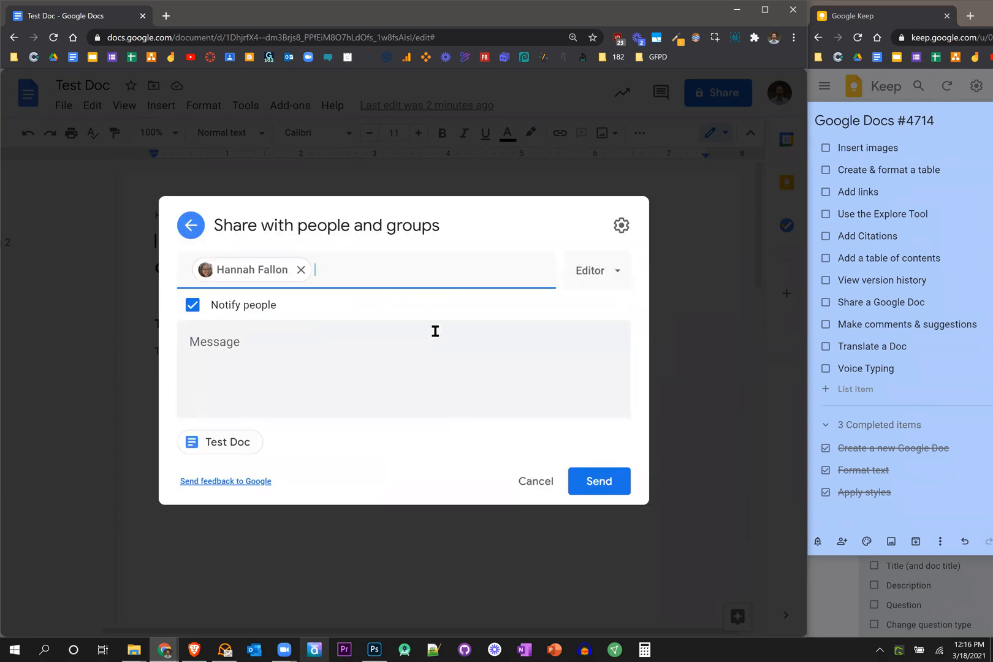
pyautogui.click(521, 485)
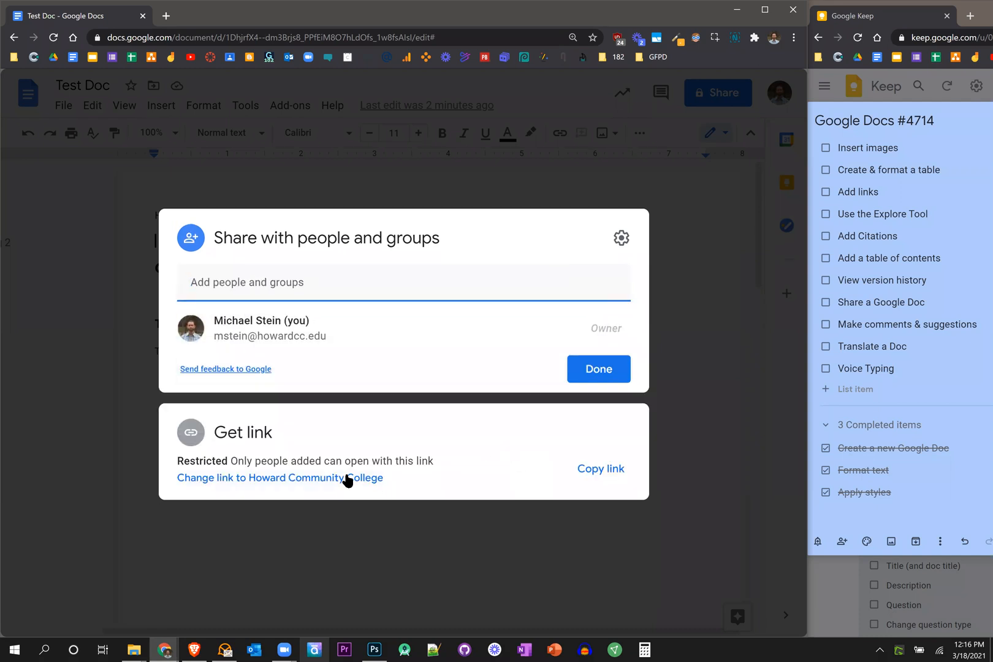
# - Set the link's access to "Anyone with the link" and change it to "Howard Community College"
pyautogui.click(263, 437)
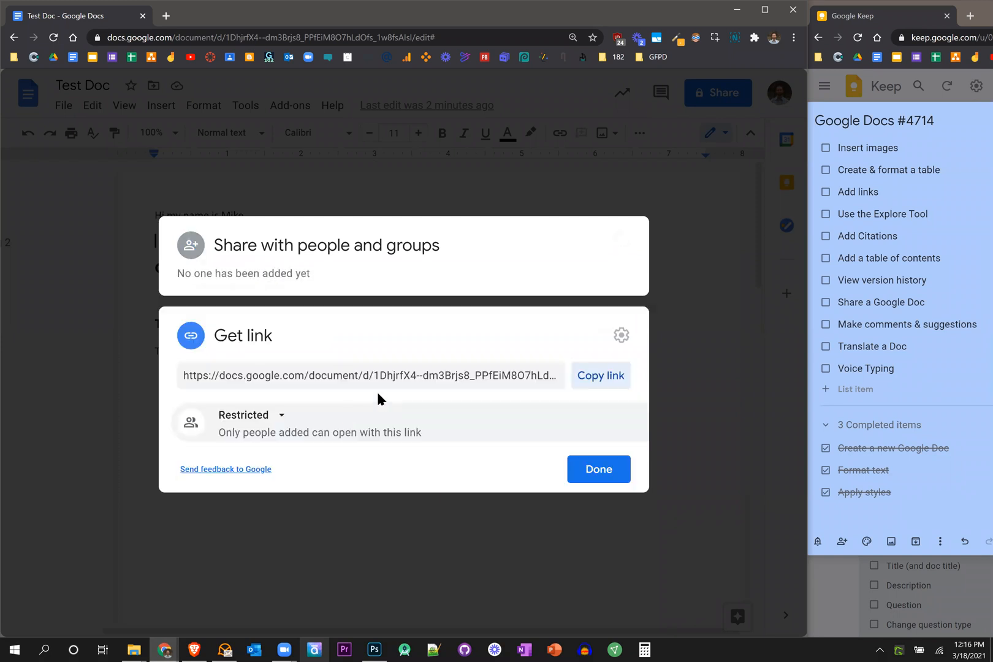
pyautogui.click(255, 416)
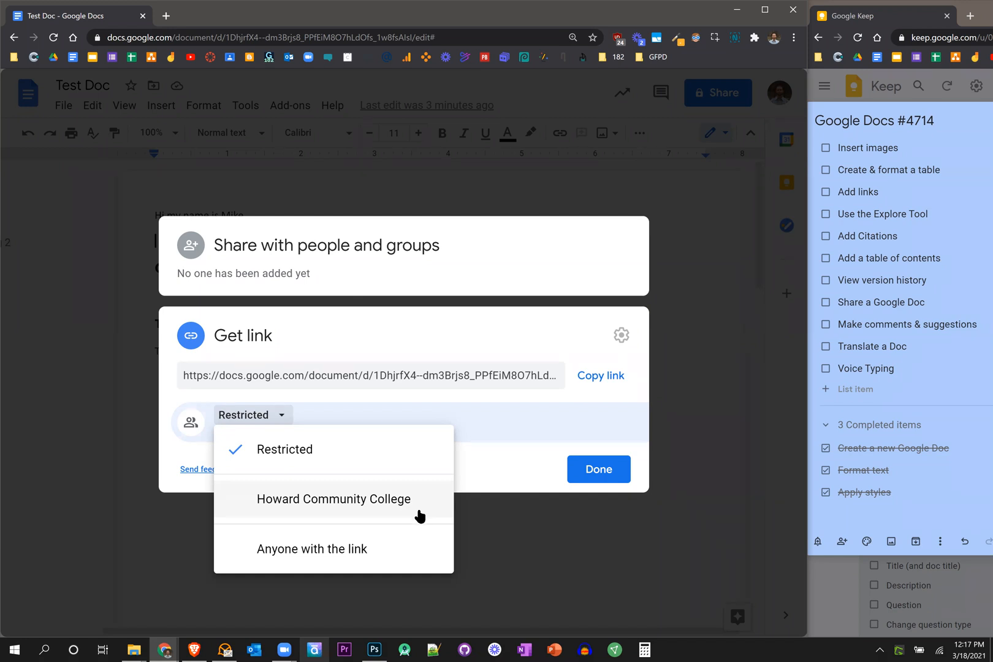
pyautogui.click(388, 558)
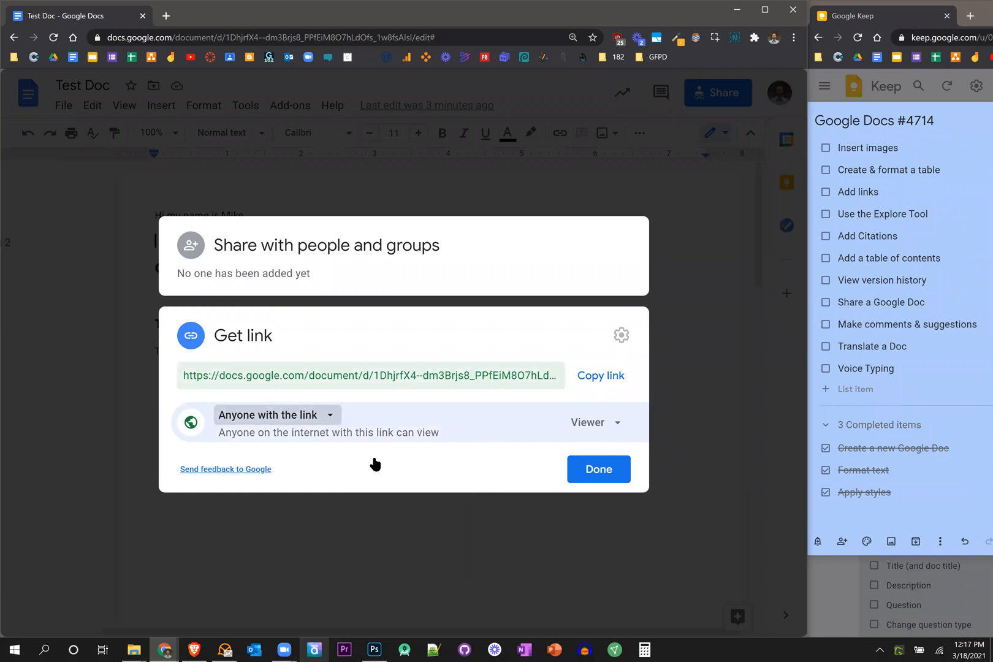
pyautogui.click(320, 417)
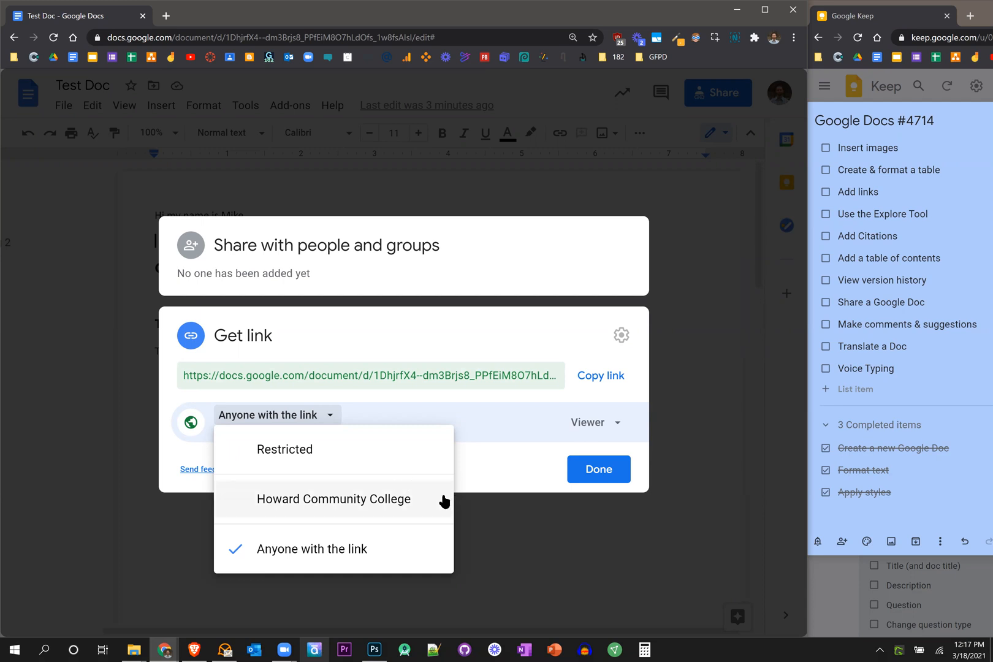
pyautogui.click(411, 501)
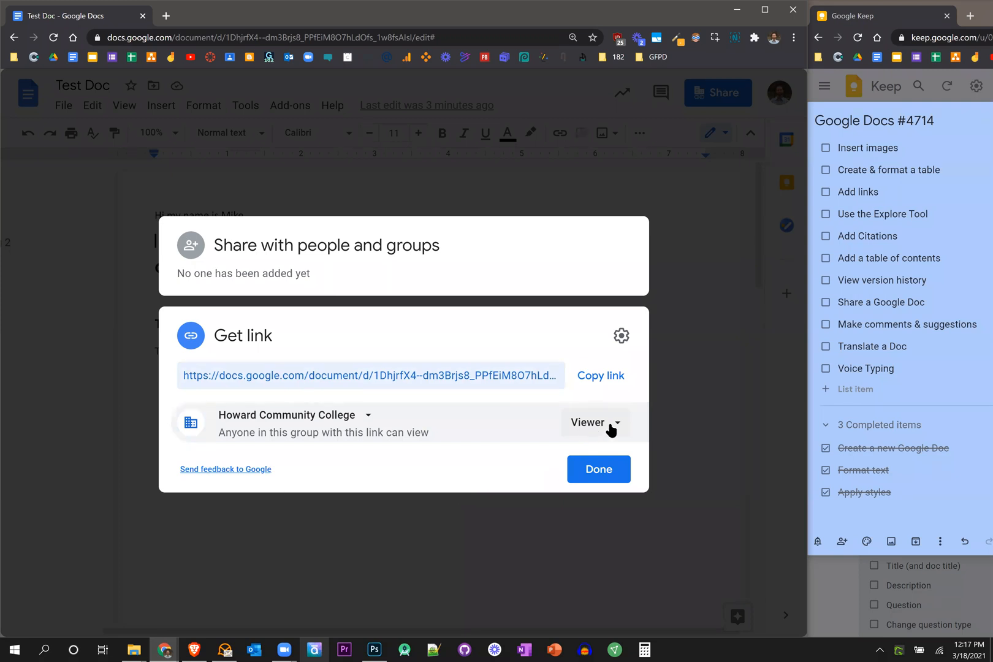
# - Give people with the link the Editor role and copy the sharing link
pyautogui.click(611, 429)
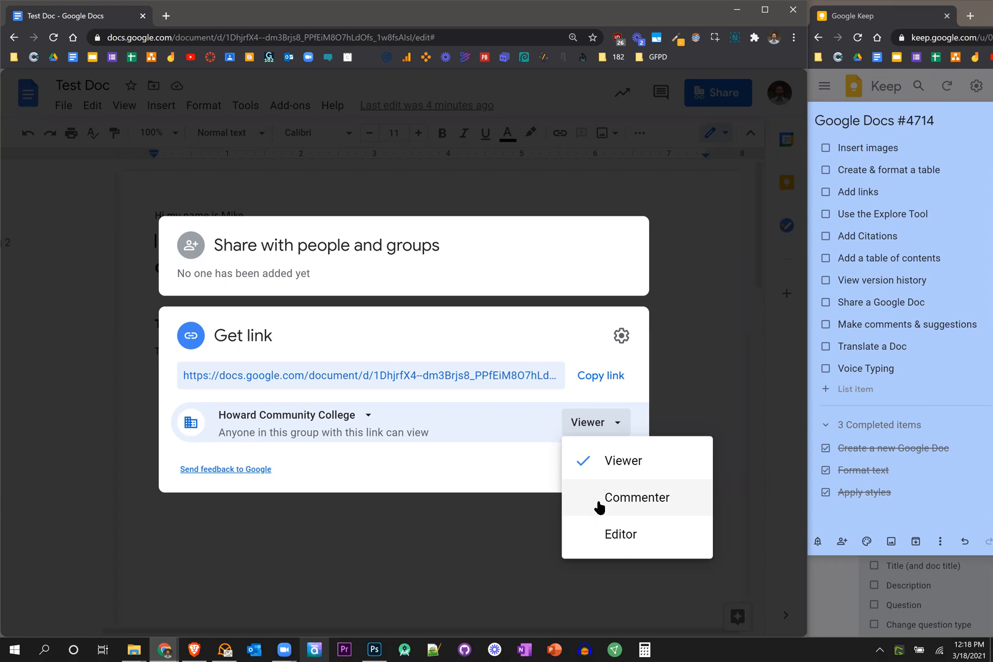
pyautogui.click(602, 542)
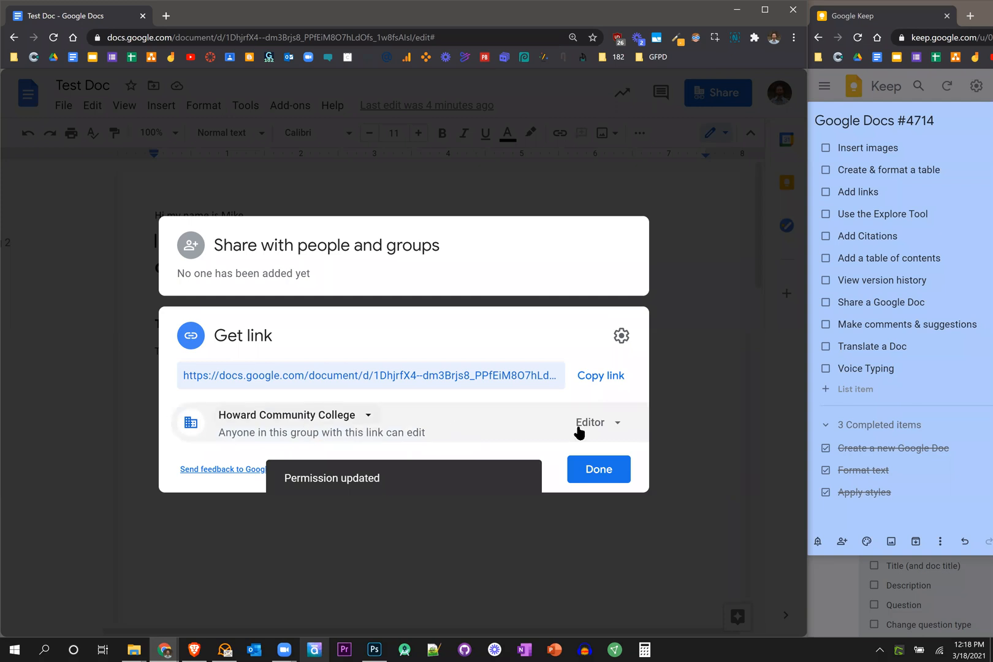
pyautogui.click(607, 380)
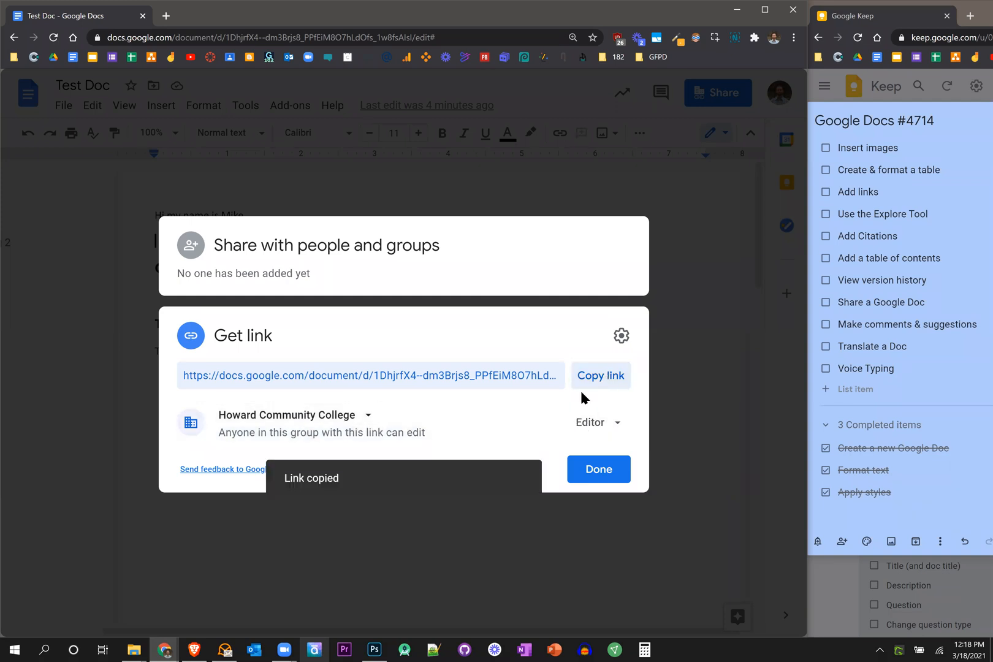
# - Close the sharing settings and mark "Share a Google Doc" as completed in the Google Keep checklist
pyautogui.click(602, 471)
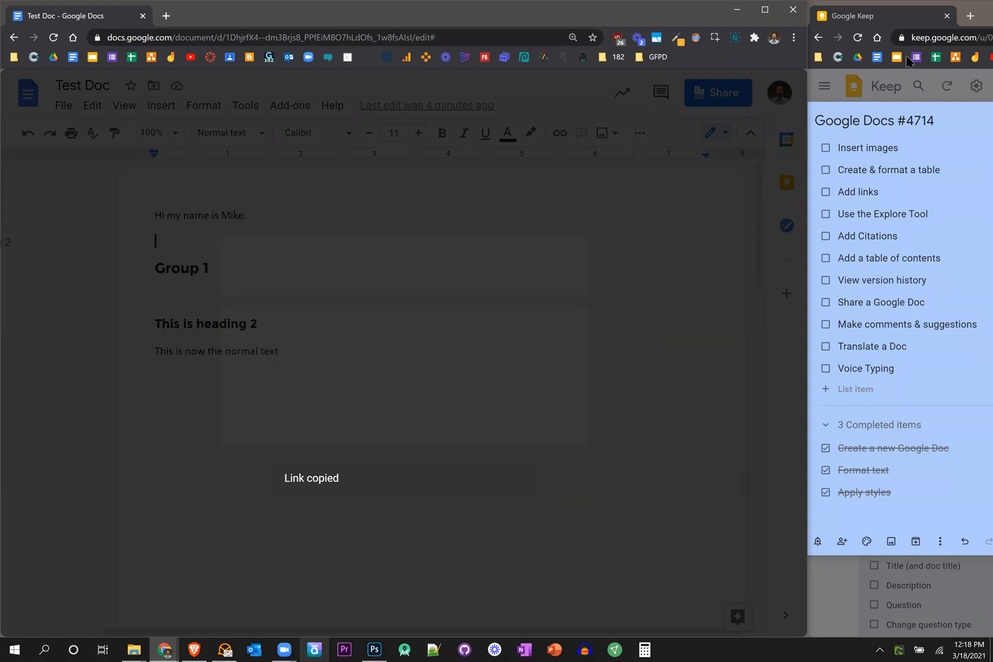
pyautogui.click(906, 56)
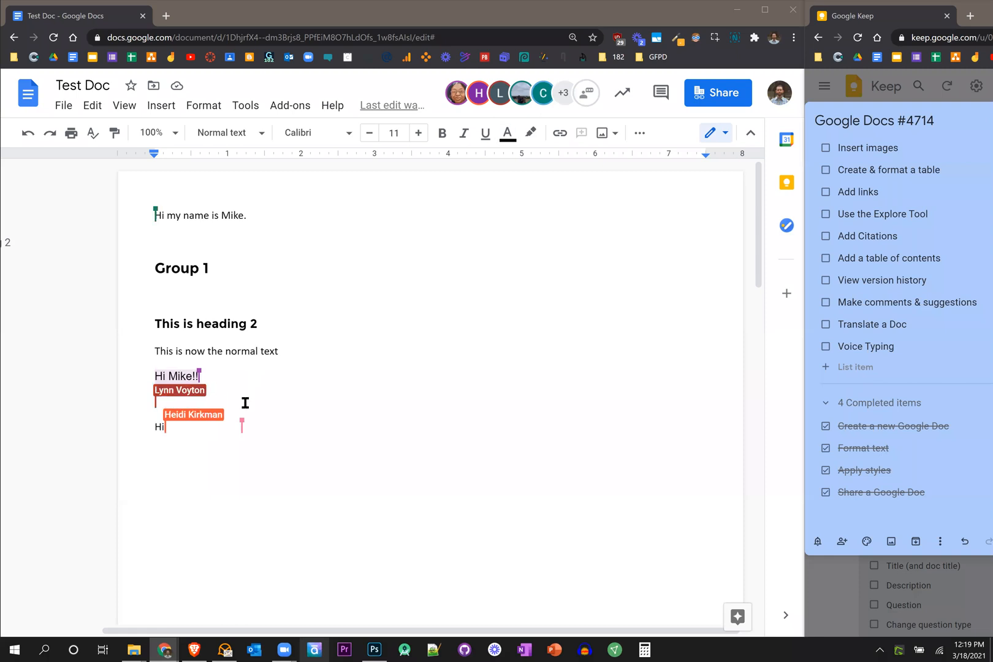
# - Add the text "This" at the end of the Group 1 section, just above the Group 2 heading
pyautogui.click(364, 435)
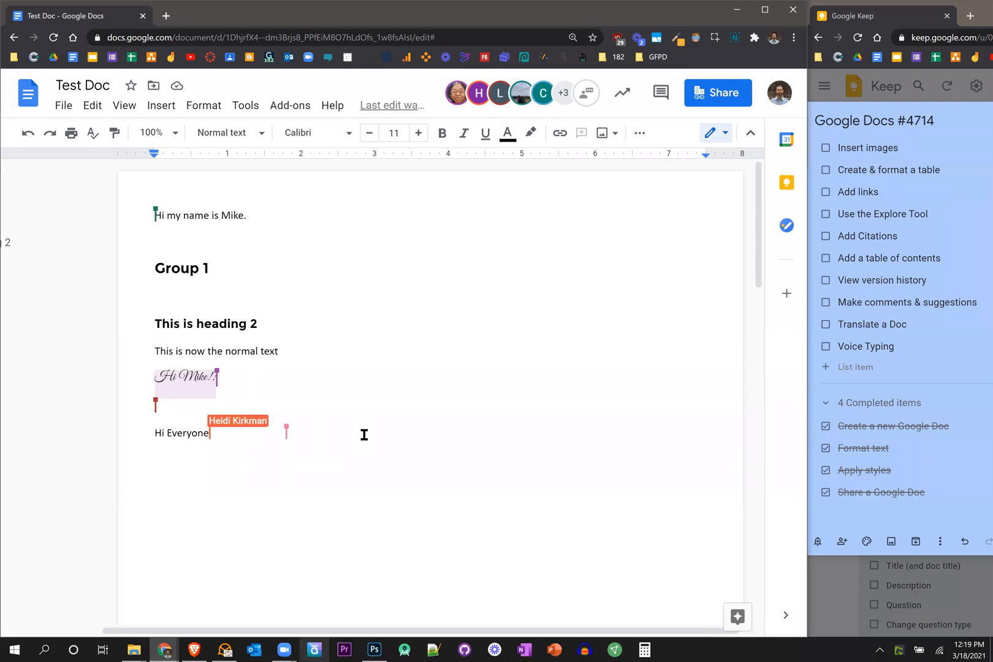
pyautogui.write('This')
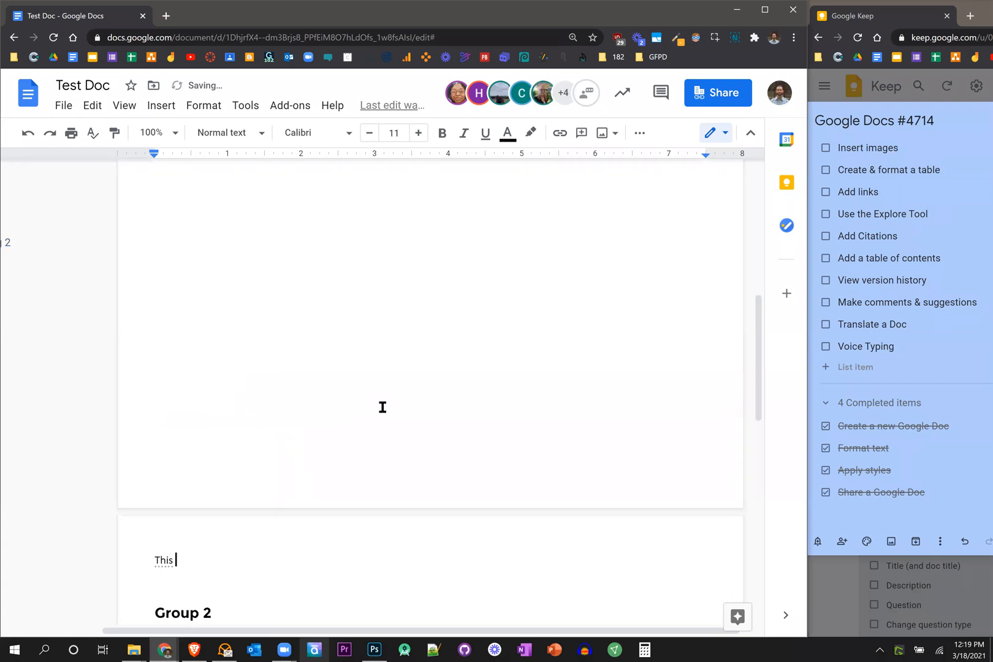
pyautogui.scroll(5, 379, 407)
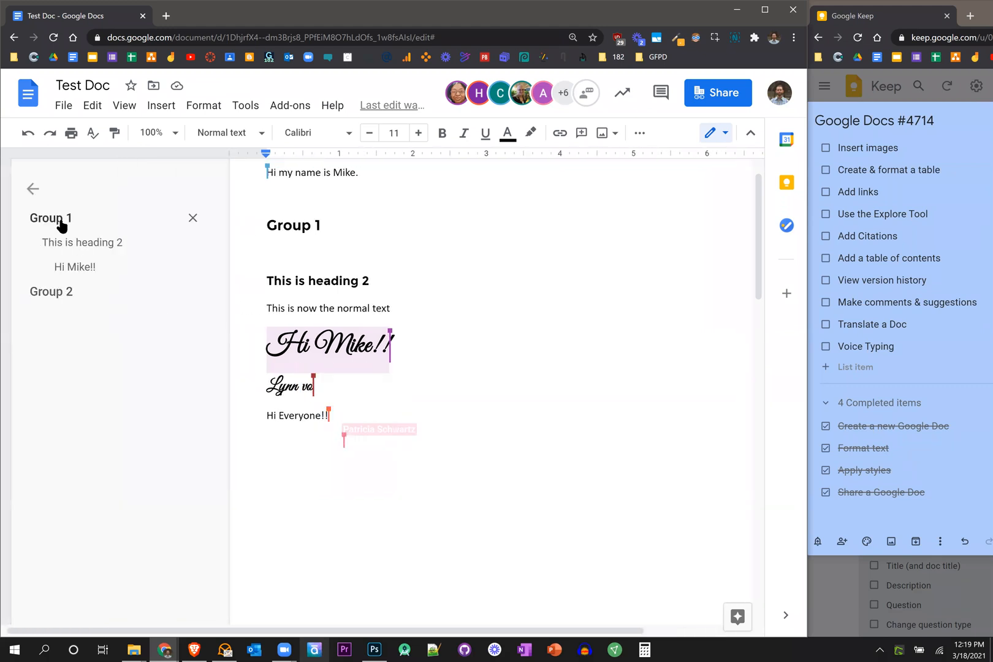
# - Go to Group 2 through the document outline and review the collaborators' entries under both group headings
pyautogui.click(67, 293)
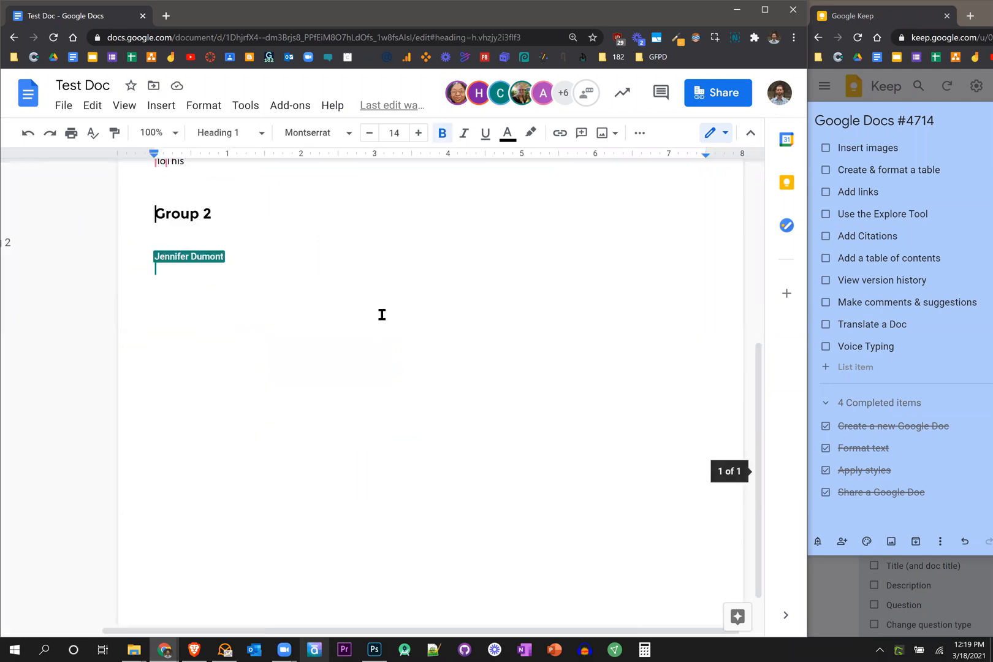
pyautogui.scroll(5, 352, 341)
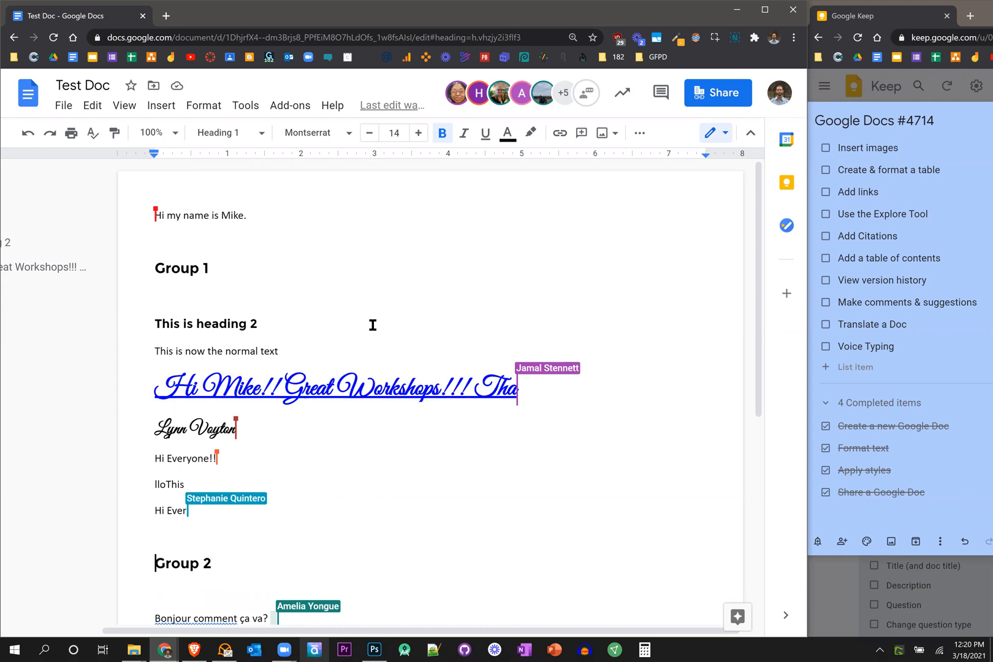
pyautogui.click(339, 388)
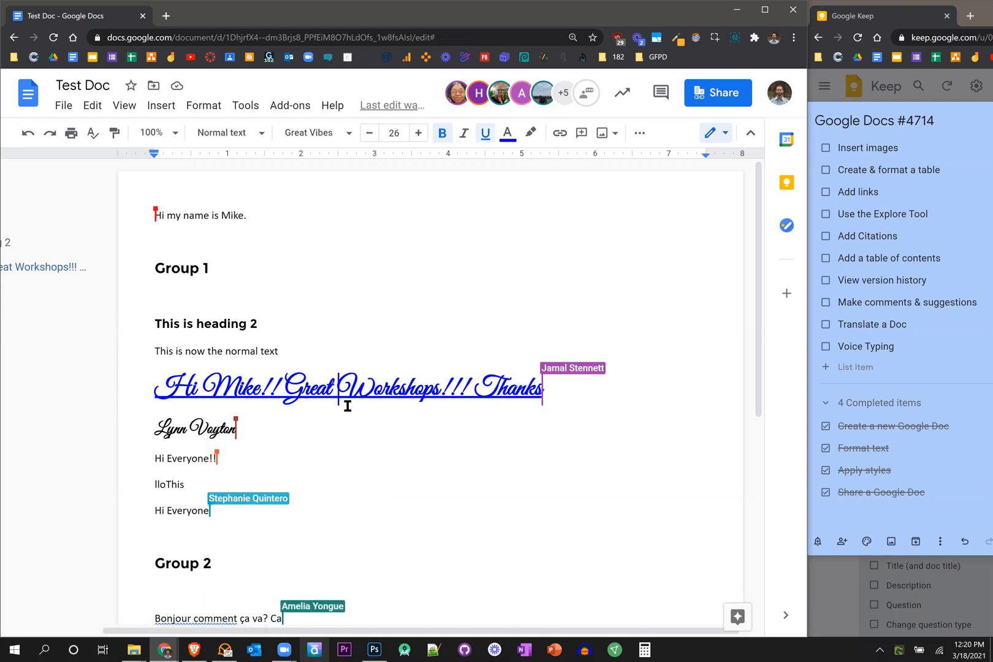
pyautogui.scroll(-2, 352, 295)
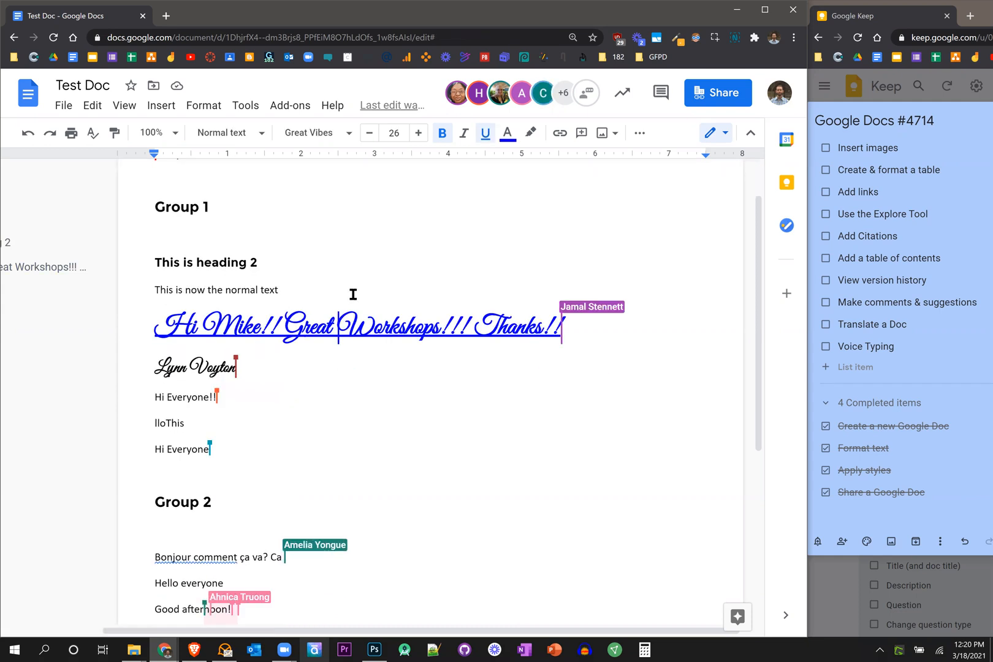
pyautogui.scroll(-2, 380, 310)
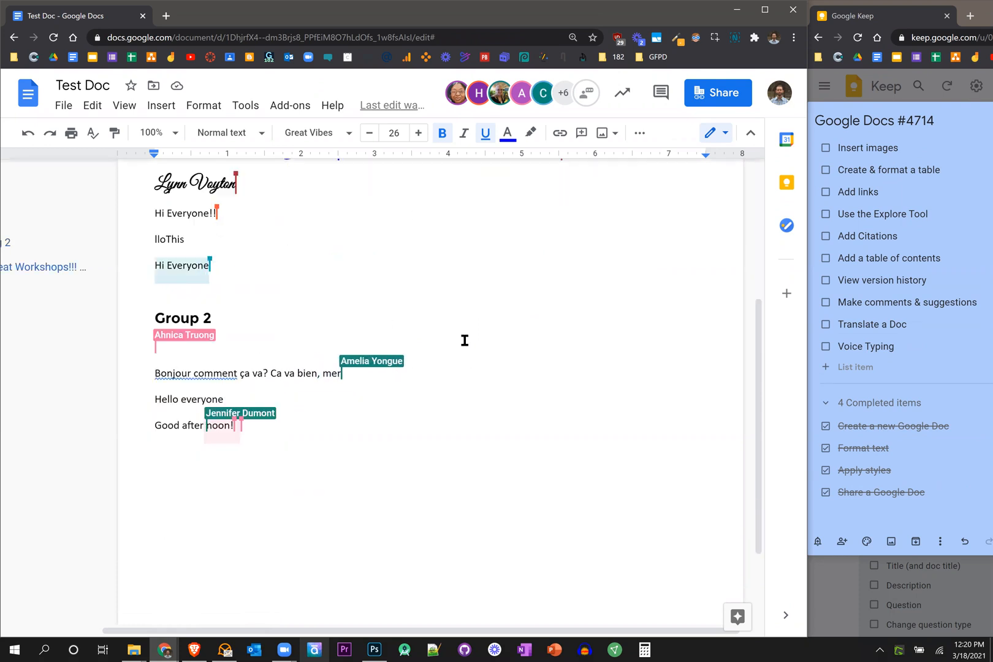
pyautogui.scroll(3, 383, 371)
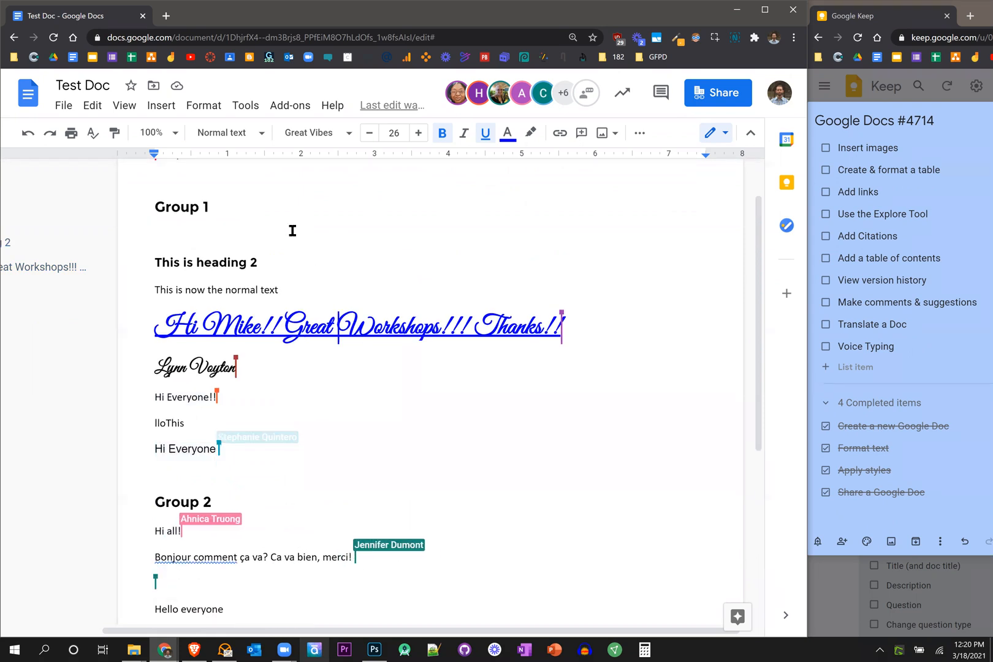
# - Place the insertion point on the blank line under Group 1 and search the web for images of "Italy"
pyautogui.moveTo(292, 230); pyautogui.dragTo(128, 266)
pyautogui.click(230, 244)
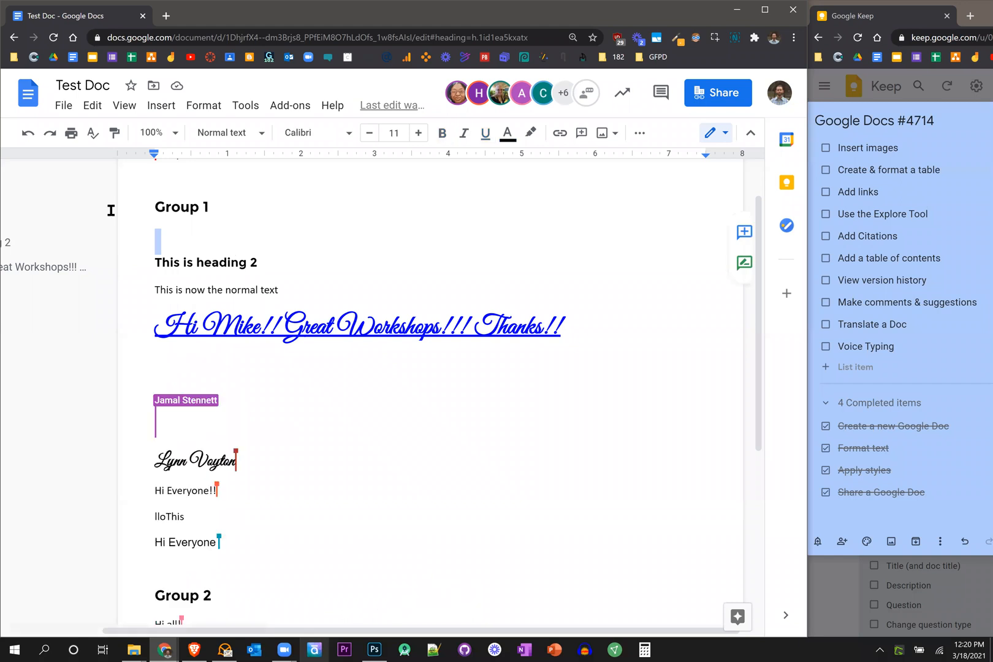
pyautogui.click(172, 110)
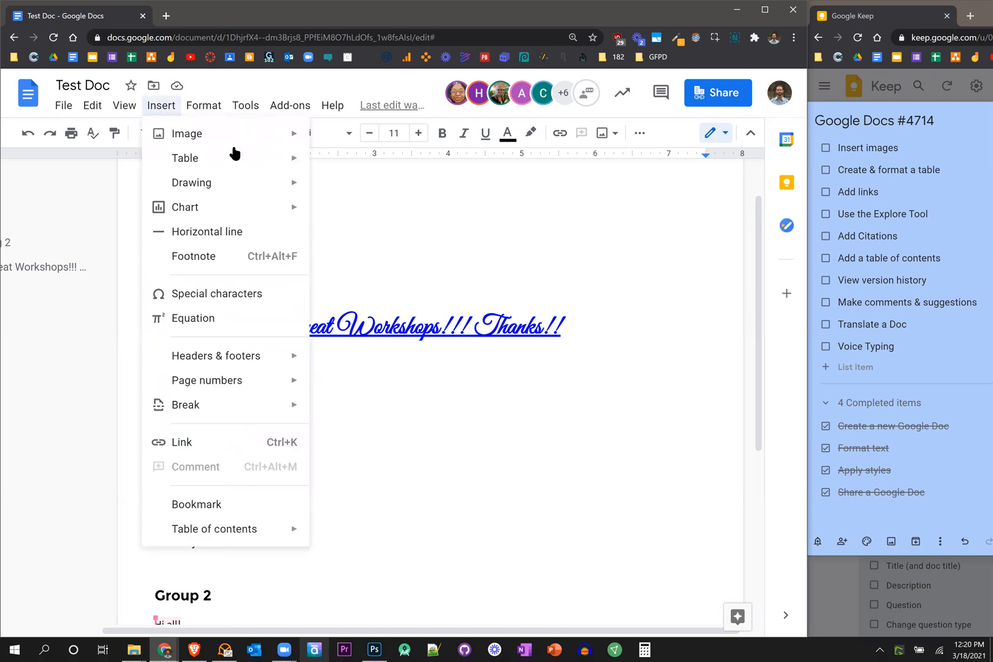
pyautogui.moveTo(237, 141)
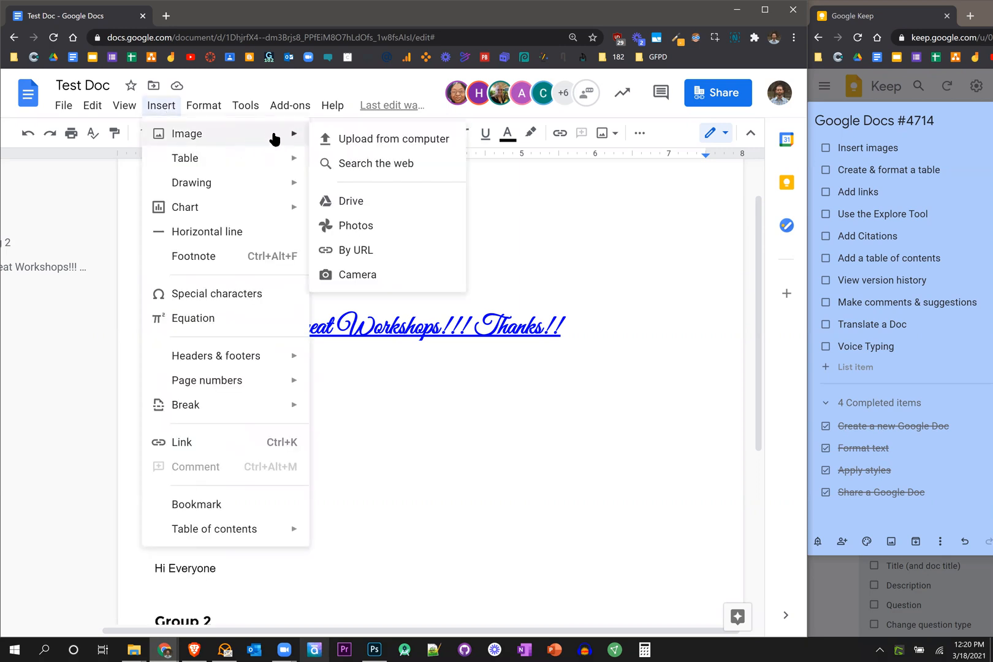
pyautogui.click(432, 169)
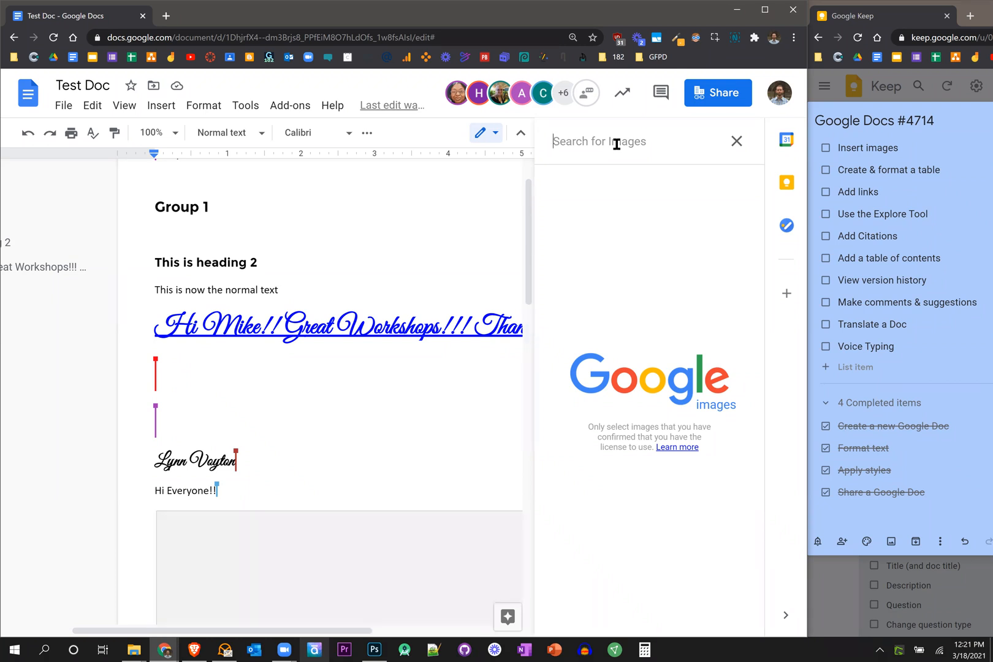
pyautogui.write('Italy')
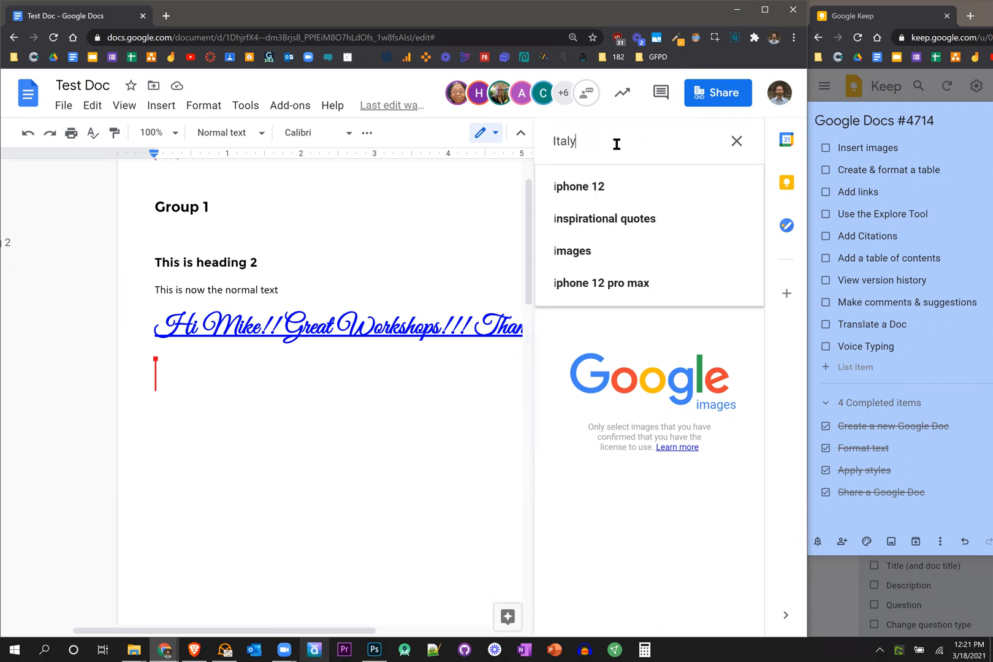
pyautogui.press('Return')
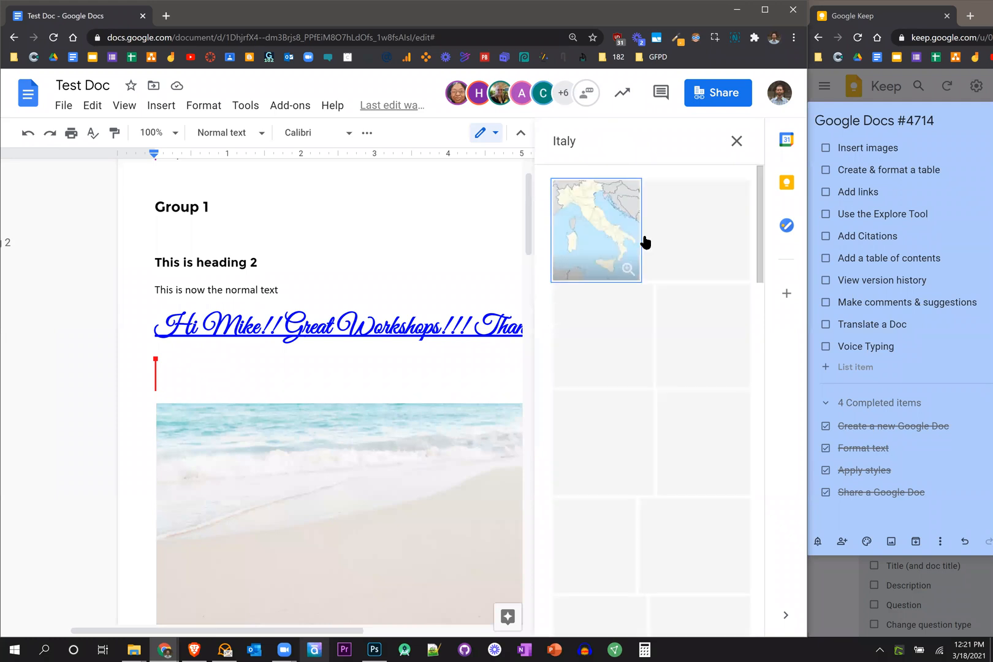
# - Change the image search to "Rome" and insert the night photo of the Colosseum below the Group 1 heading
pyautogui.click(604, 145)
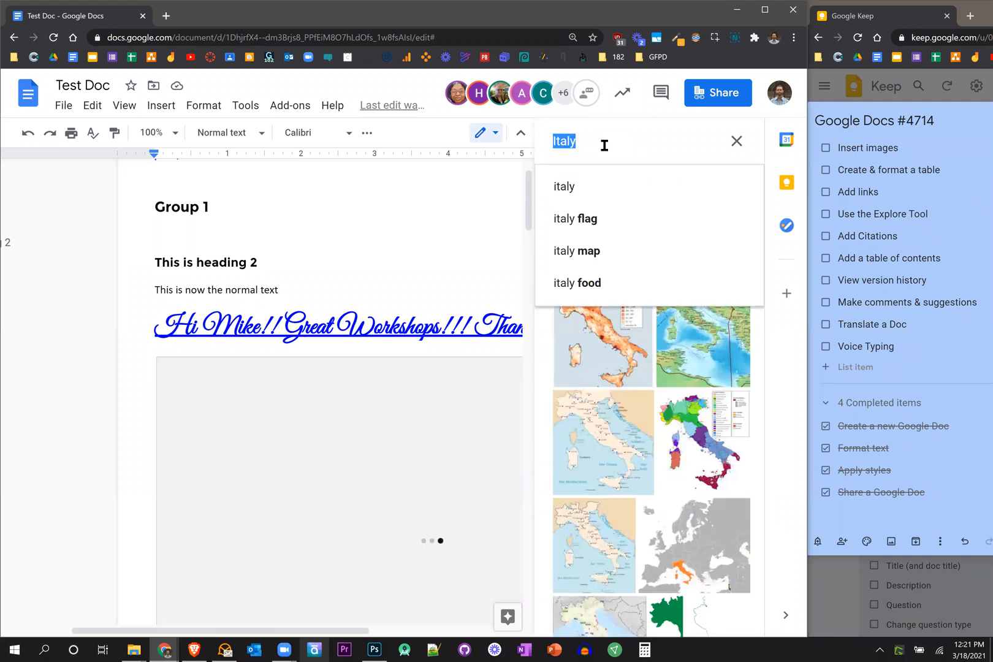
pyautogui.write('Rome')
pyautogui.press('Return')
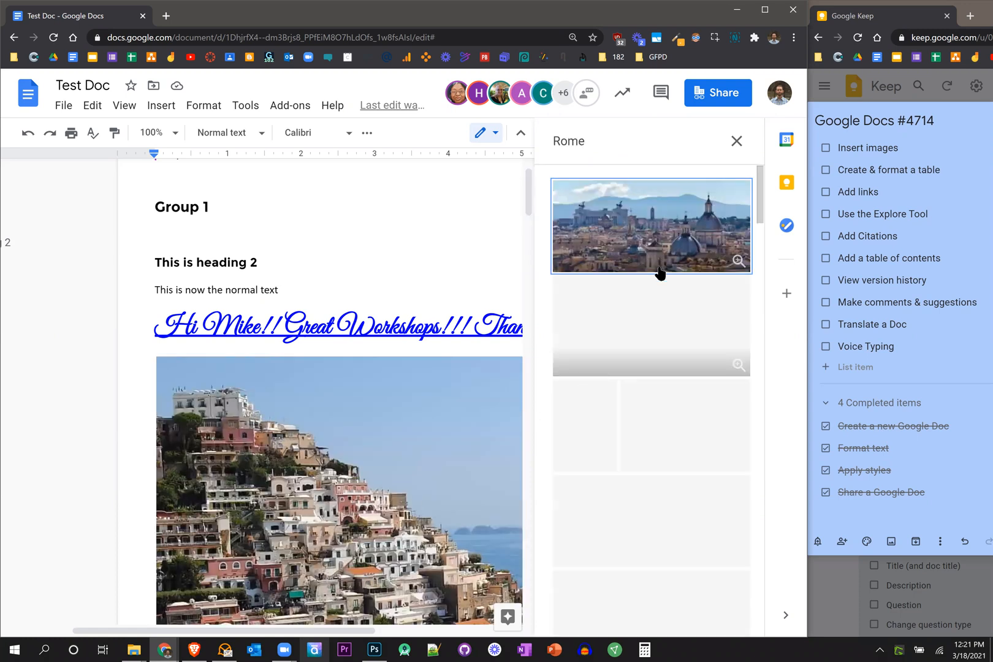
pyautogui.scroll(-1, 665, 248)
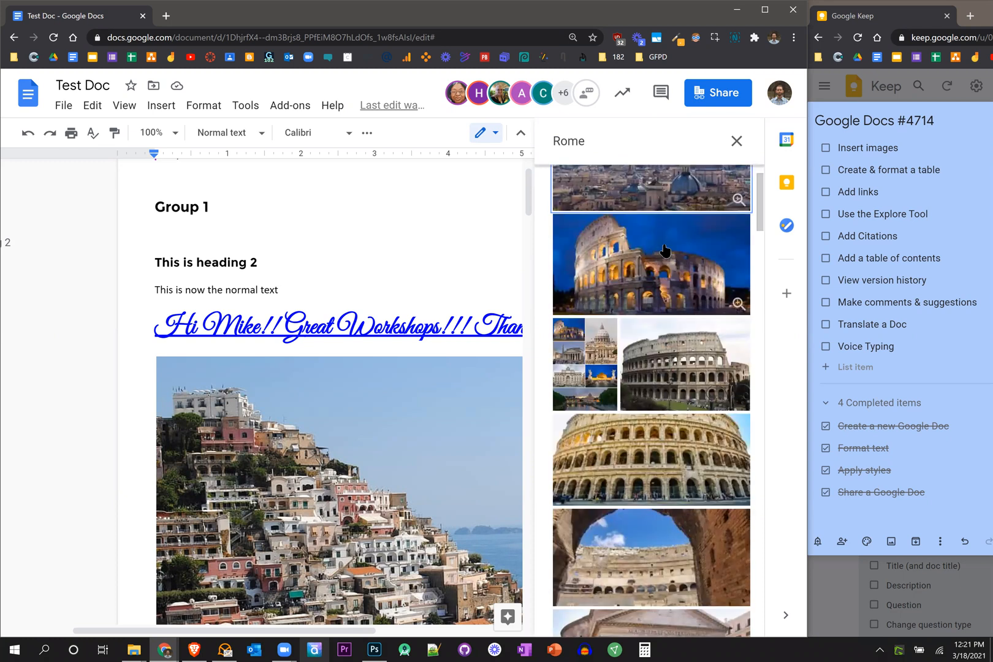
pyautogui.click(680, 239)
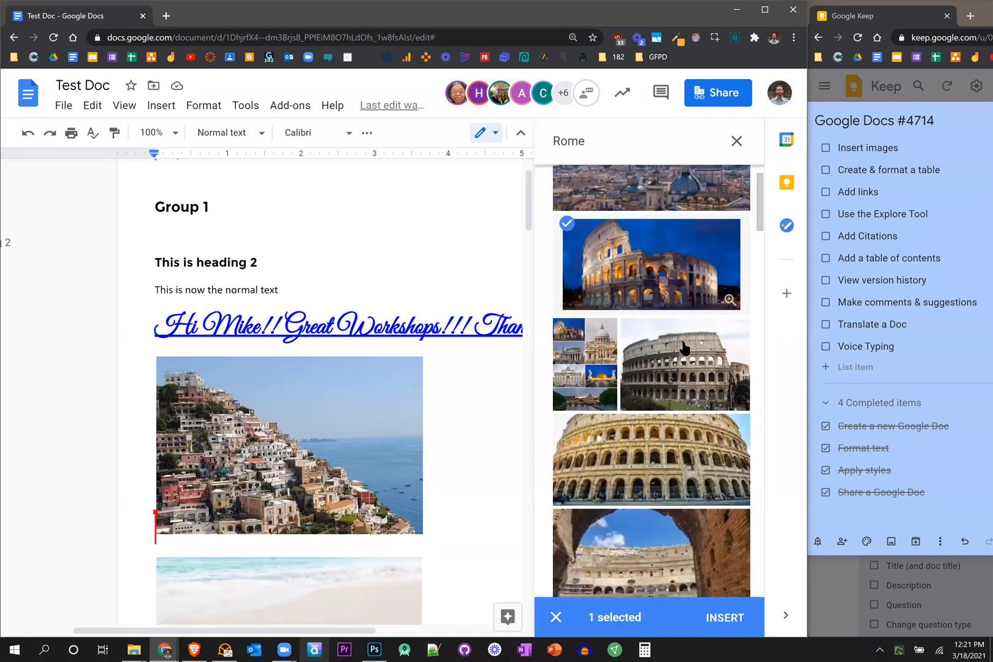
pyautogui.click(725, 621)
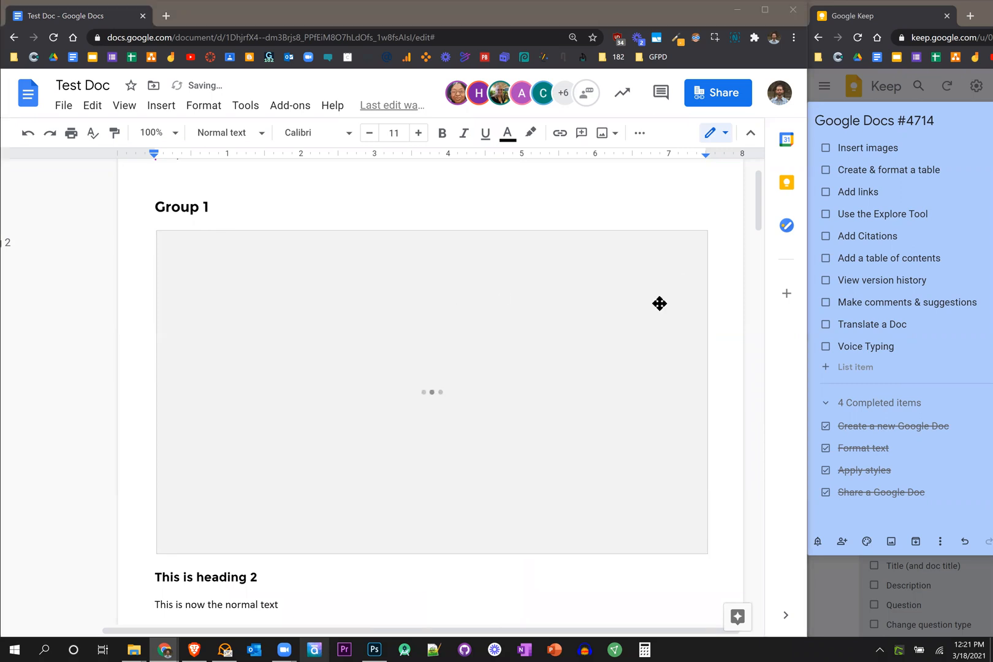
# - Review the images inserted throughout the Group 1 section, selecting the sea and cliff photos to examine them
pyautogui.scroll(-3, 705, 318)
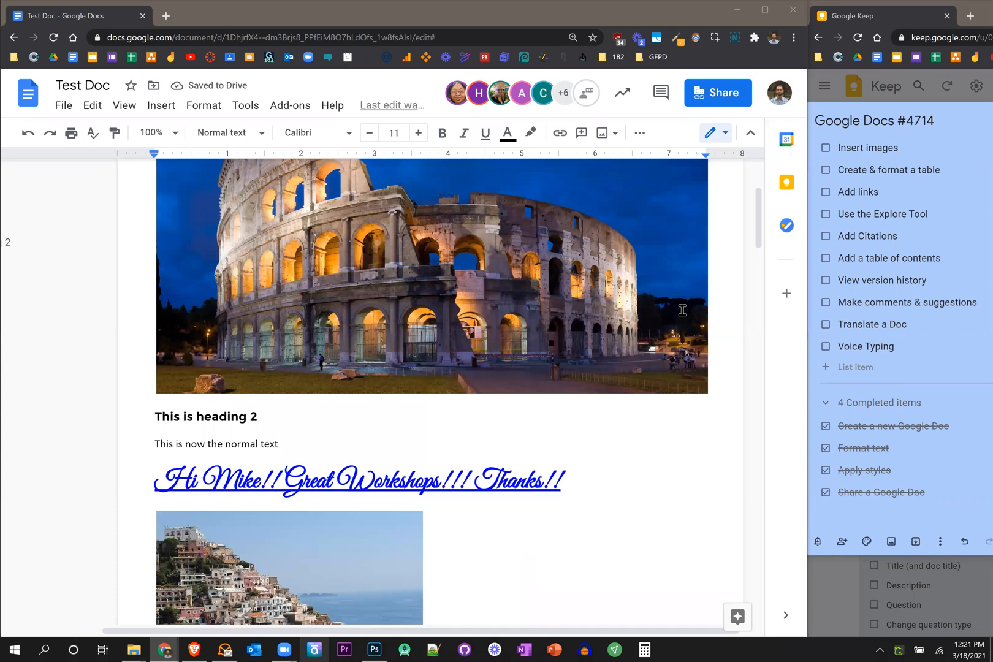
pyautogui.scroll(-5, 680, 310)
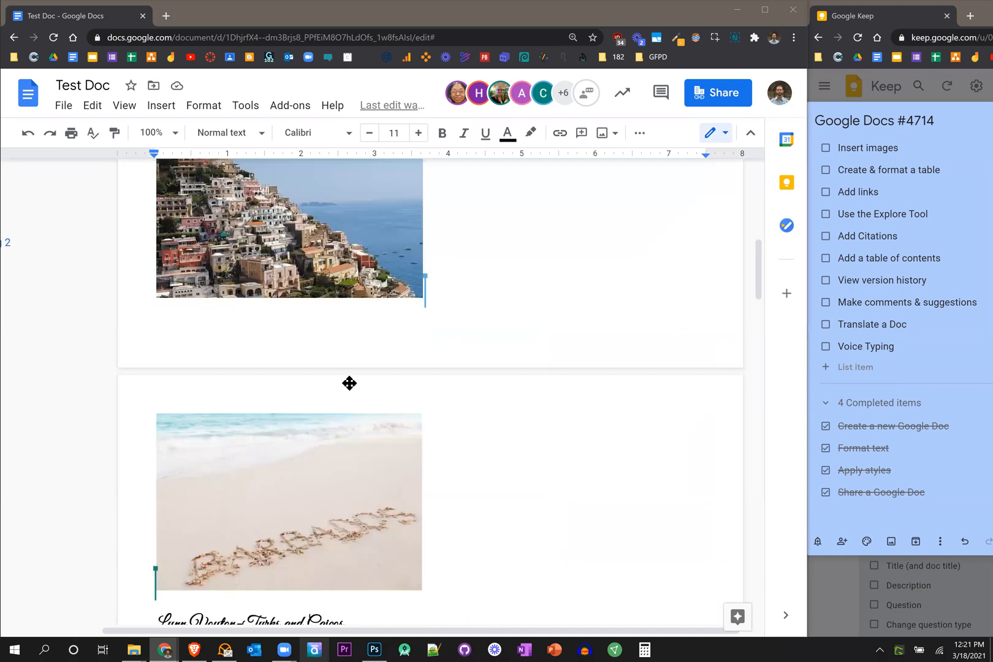
pyautogui.scroll(-2, 481, 364)
pyautogui.scroll(-1, 606, 327)
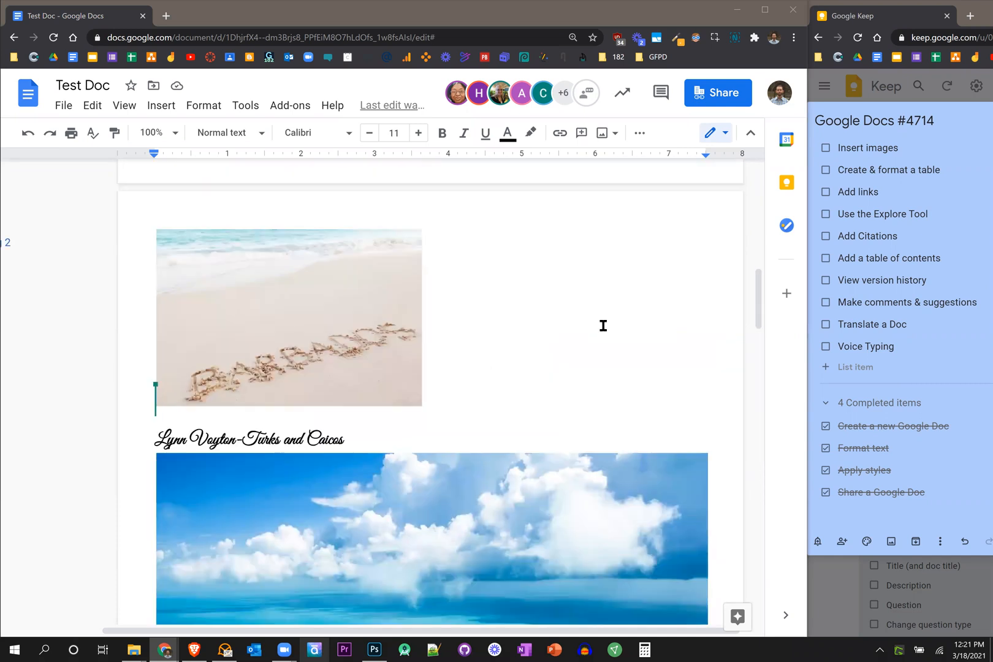
pyautogui.scroll(-4, 603, 325)
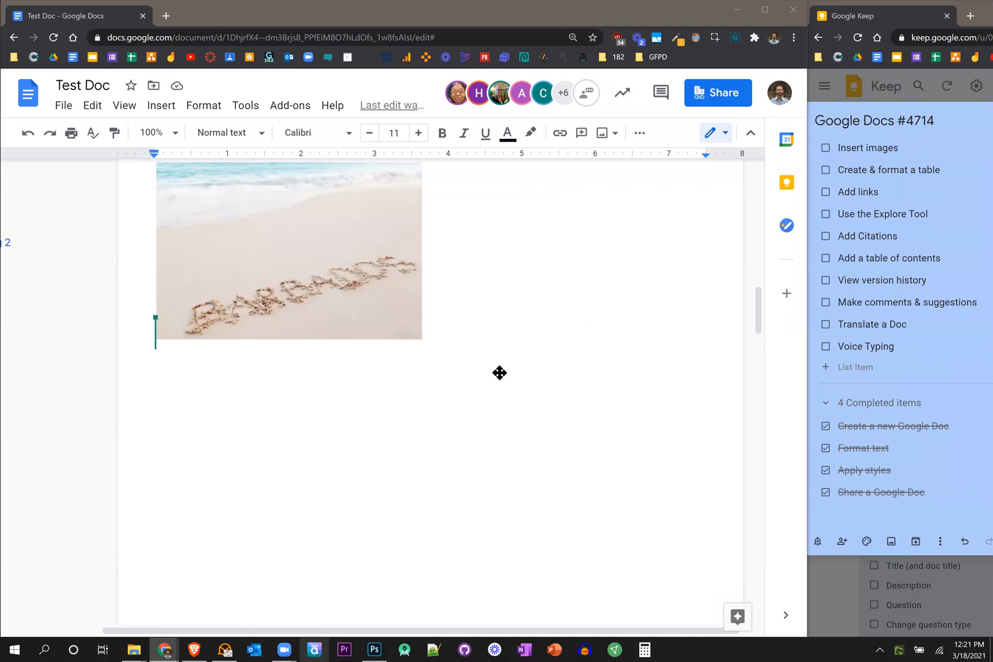
pyautogui.scroll(-6, 501, 372)
pyautogui.scroll(-2, 401, 472)
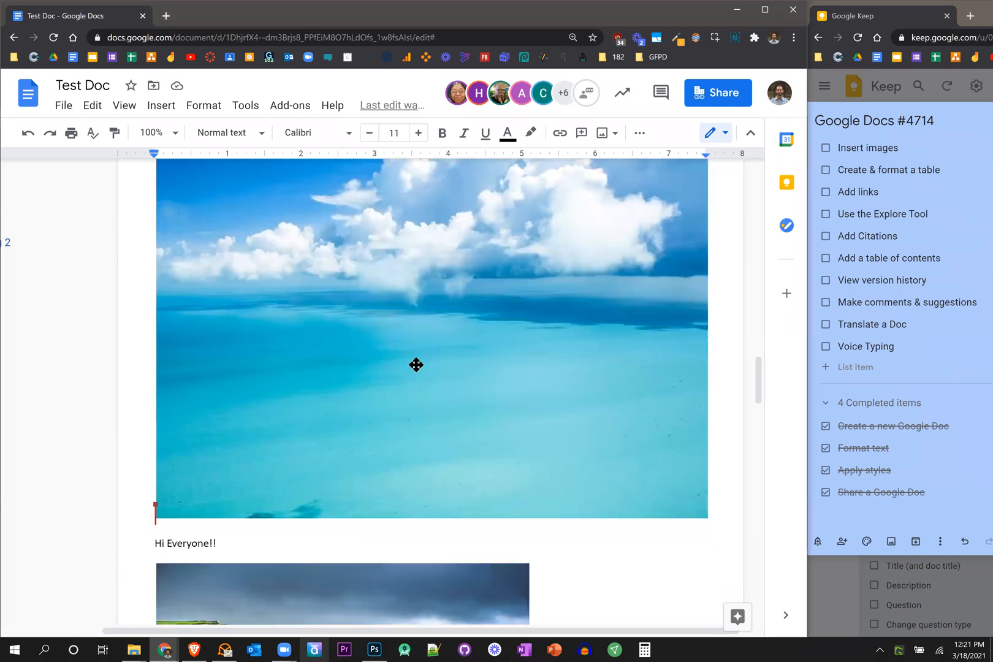
pyautogui.click(454, 336)
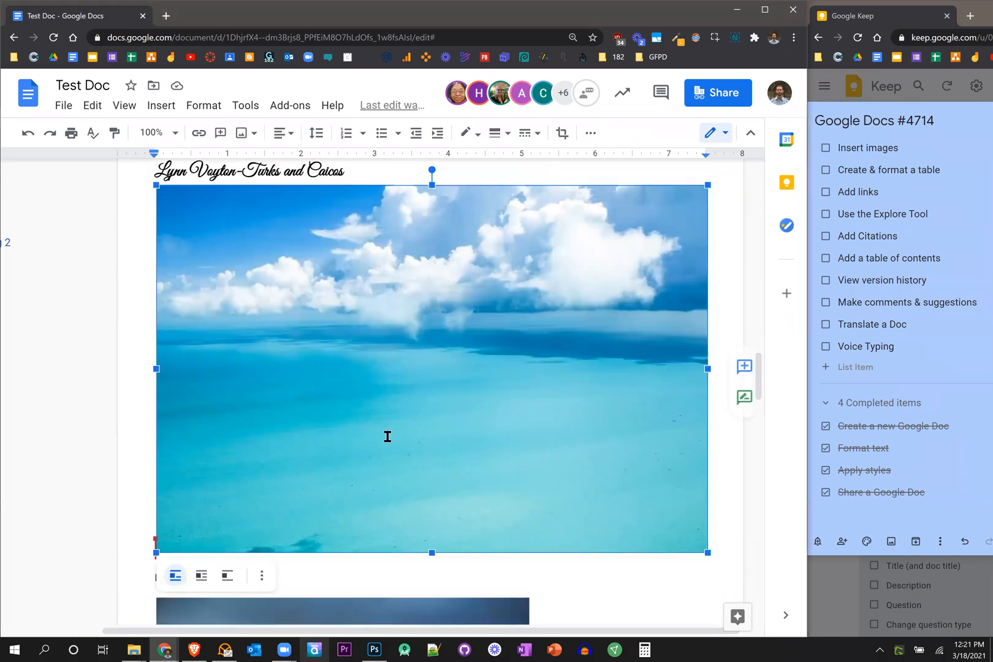
pyautogui.scroll(-3, 534, 430)
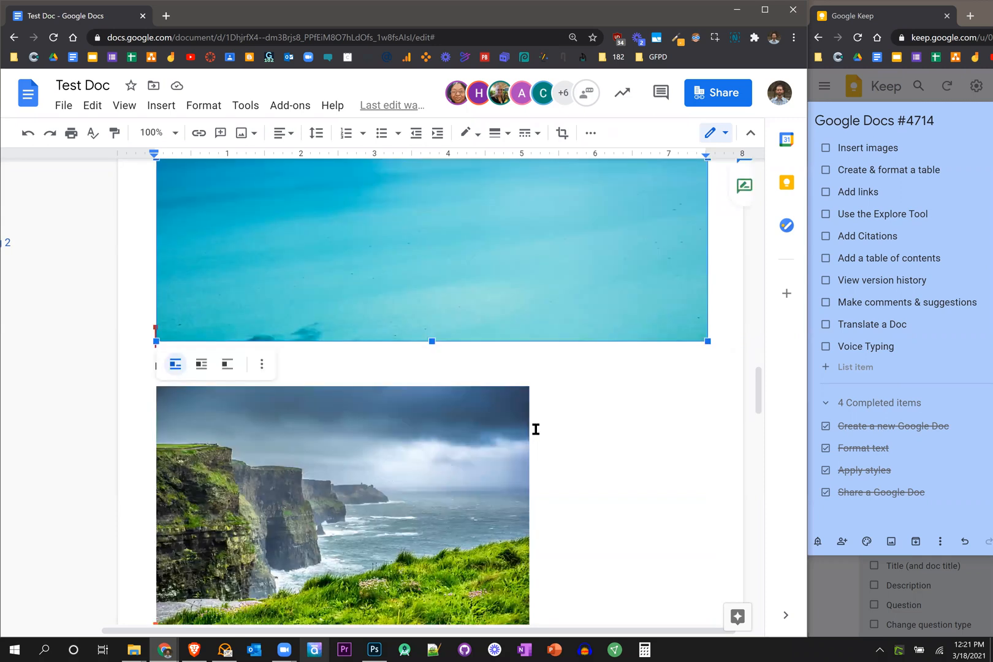
pyautogui.scroll(-1, 626, 407)
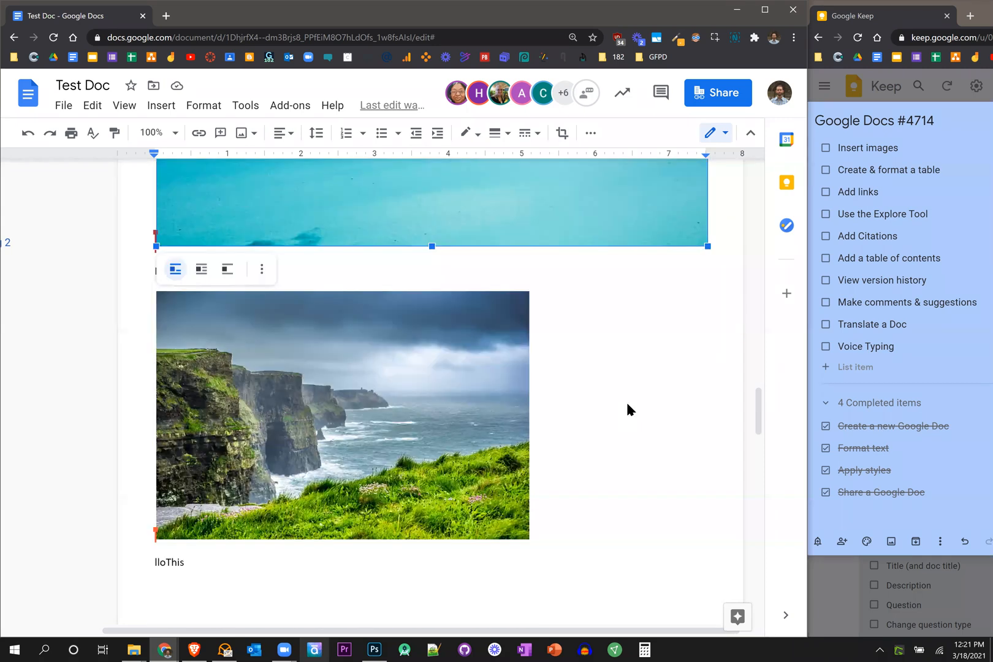
pyautogui.click(631, 434)
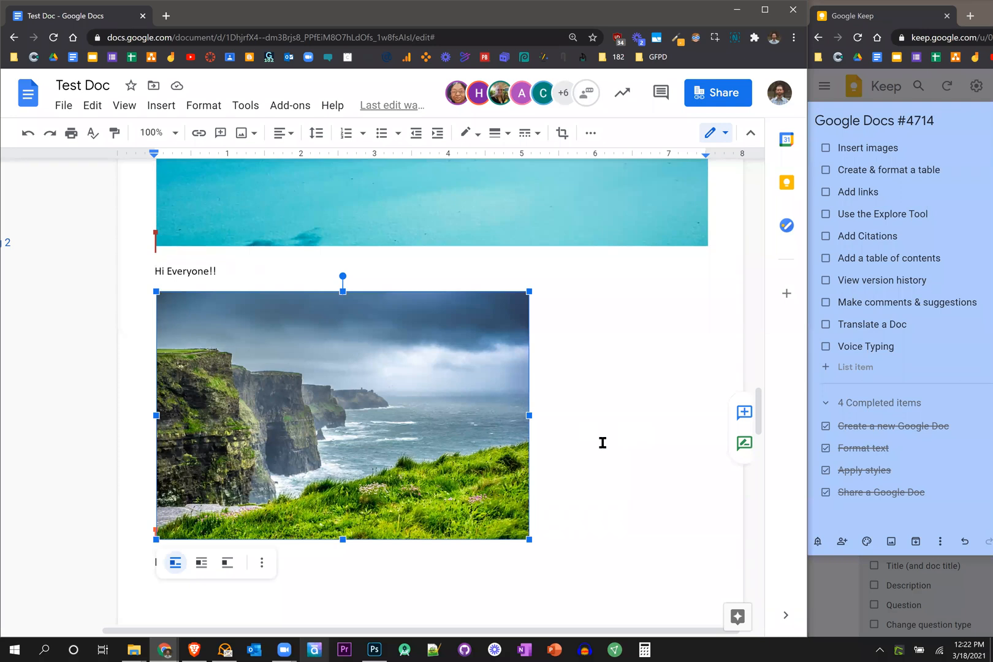
pyautogui.scroll(-2, 650, 418)
pyautogui.click(681, 414)
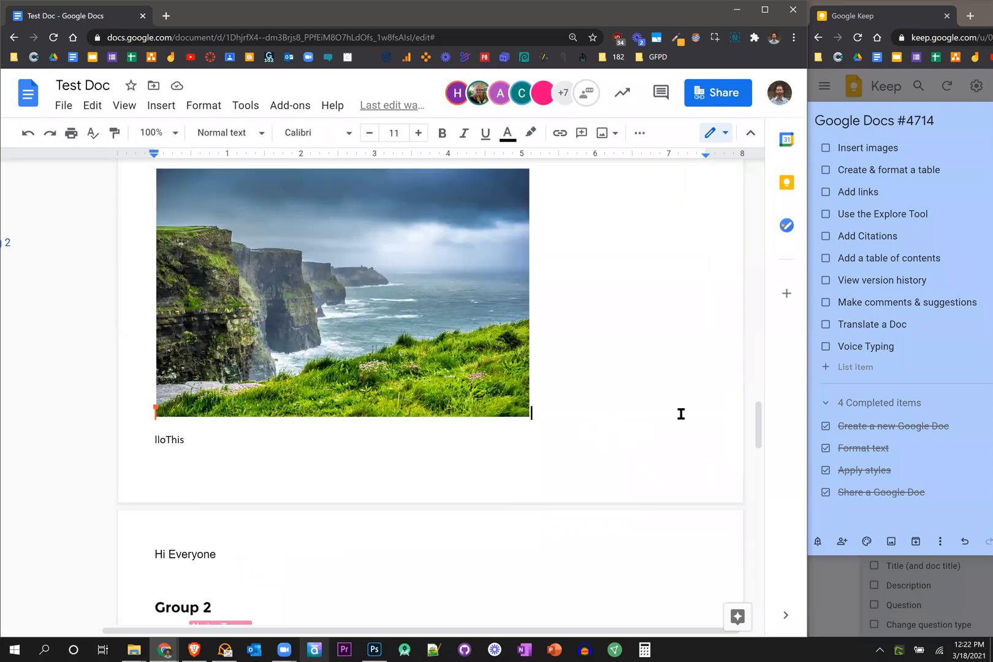
# - Examine the mountain images under Group 2, including the crossed-out copy beside "Hi all!"
pyautogui.scroll(-3, 519, 287)
pyautogui.scroll(-5, 547, 310)
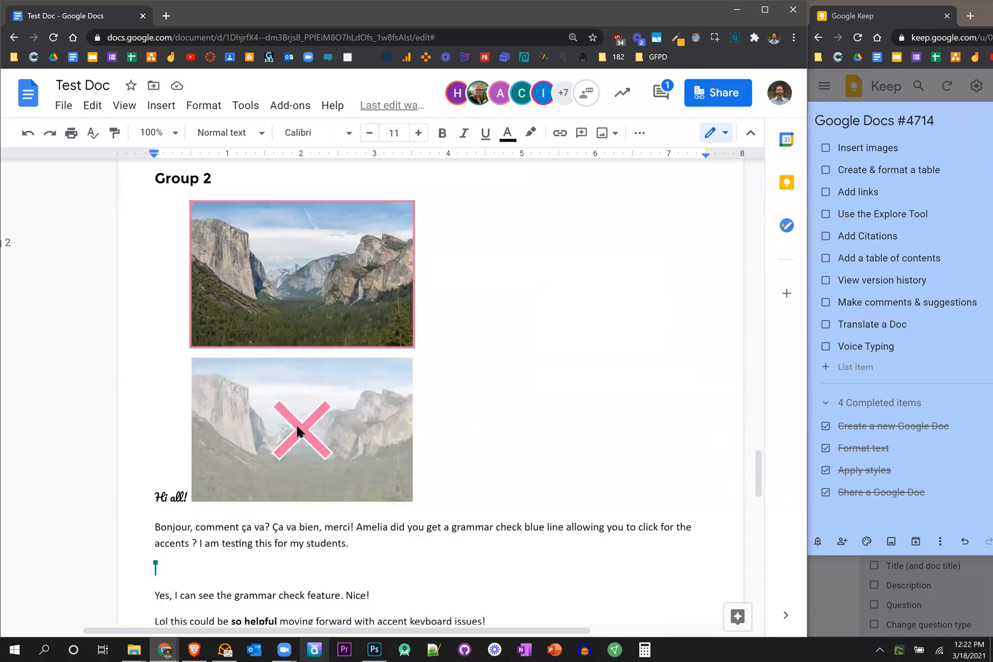
pyautogui.click(325, 443)
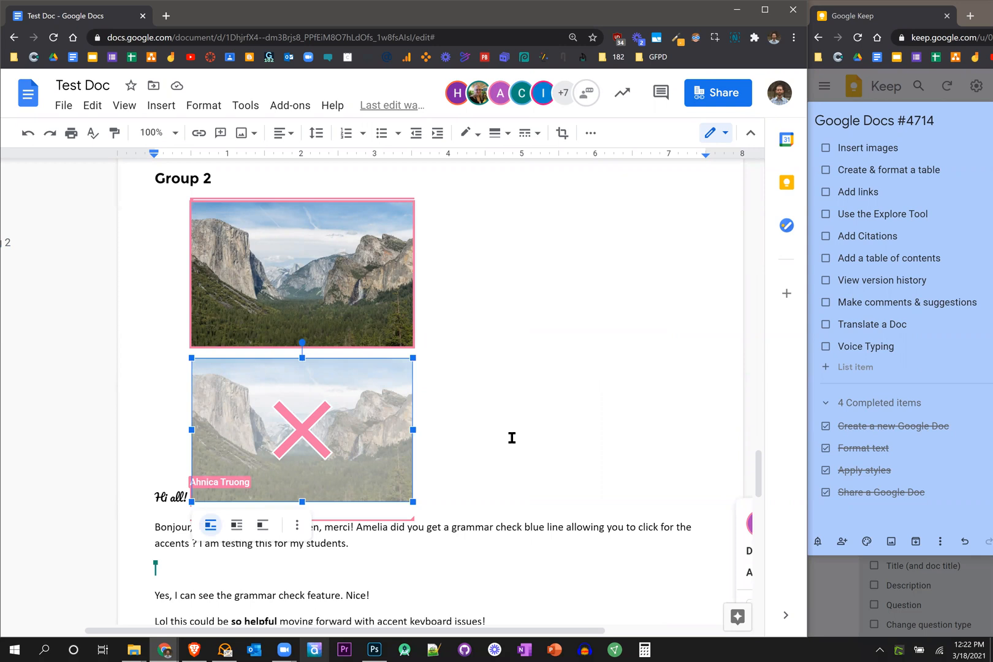
pyautogui.click(512, 437)
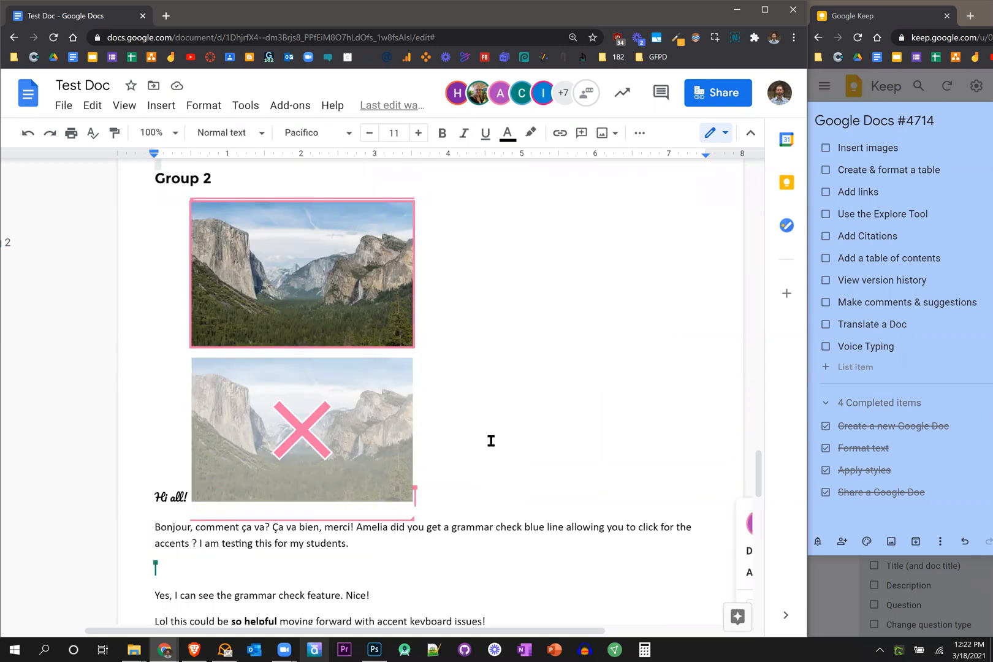
# - Review the remaining images and greetings from Group 2 to the last page, and return to the Colosseum photo under Group 1
pyautogui.scroll(-1, 444, 363)
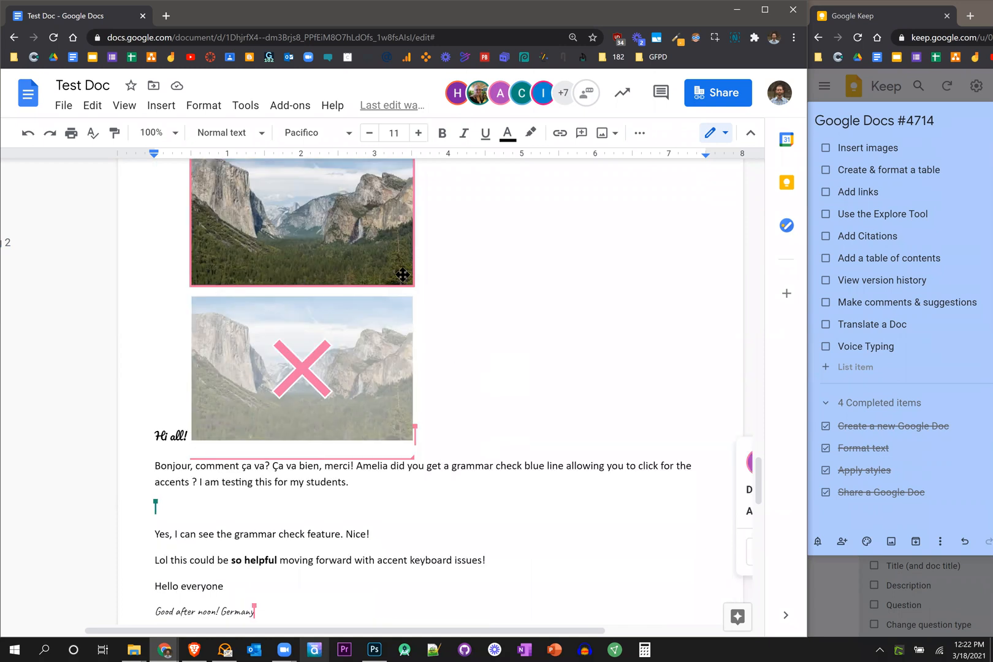
pyautogui.scroll(1, 423, 273)
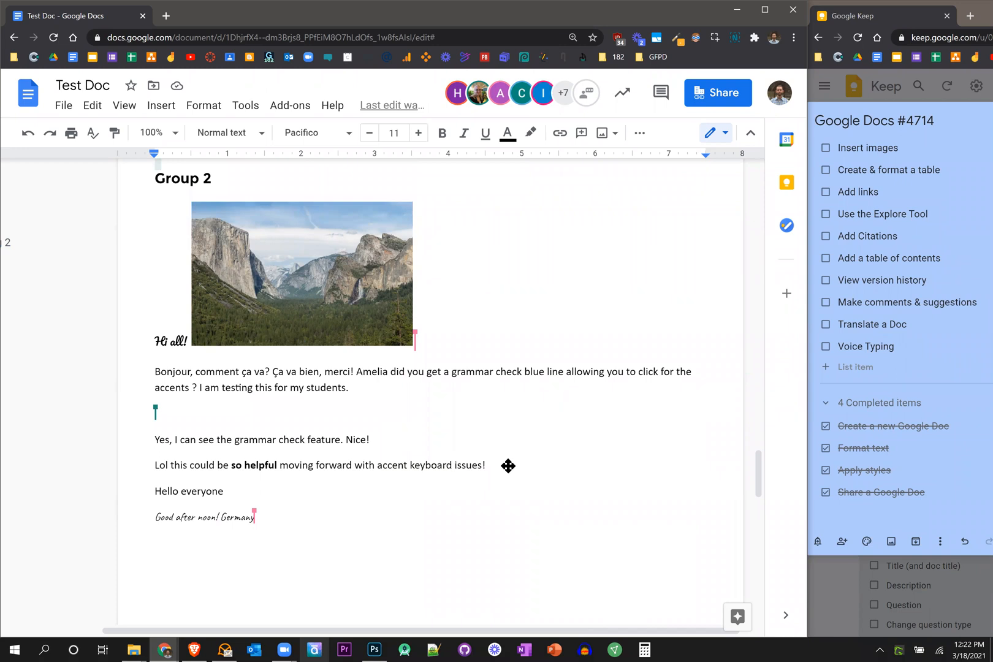
pyautogui.scroll(-2, 509, 466)
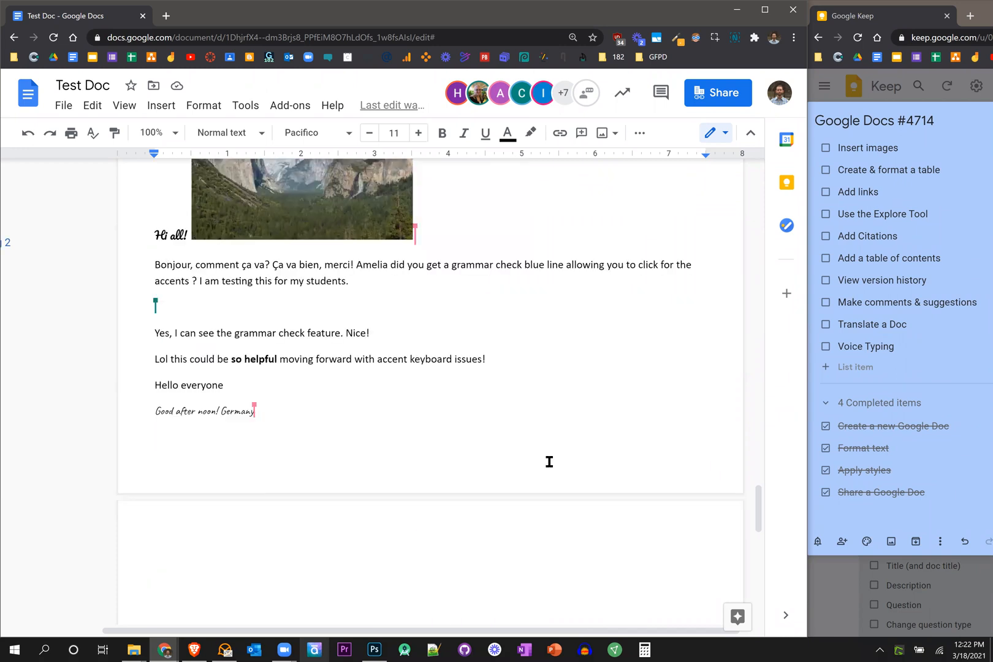
pyautogui.scroll(-3, 549, 461)
pyautogui.scroll(-3, 561, 462)
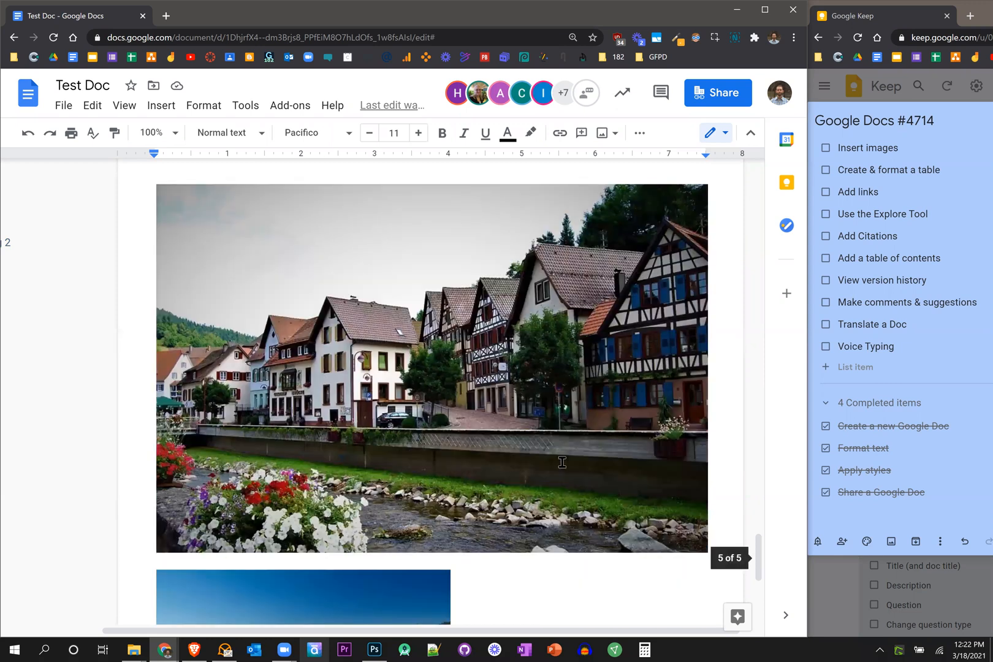
pyautogui.scroll(-5, 562, 462)
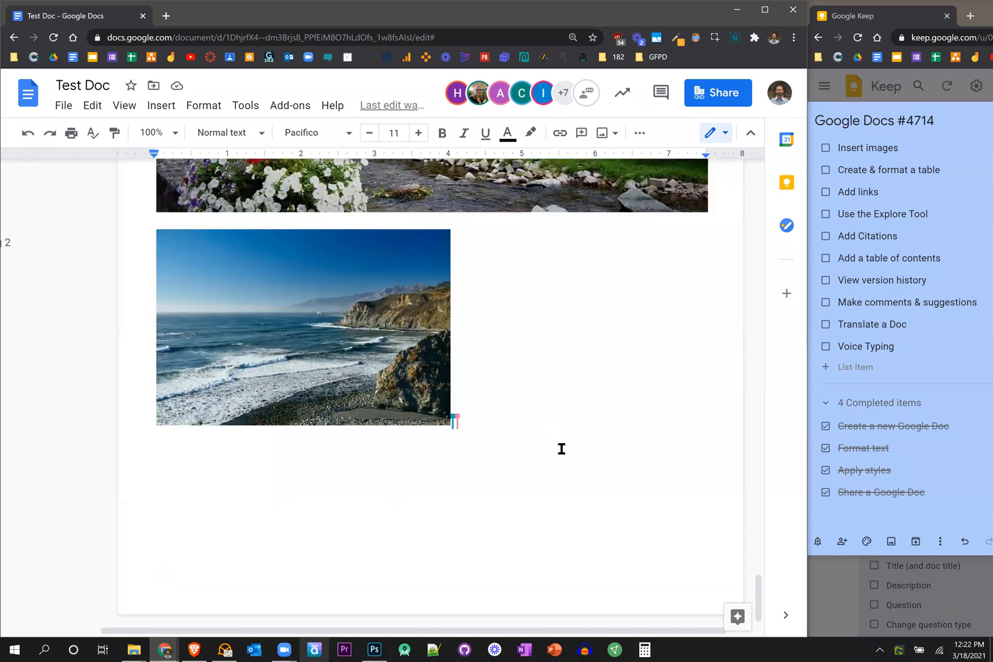
pyautogui.scroll(1, 564, 449)
pyautogui.scroll(15, 575, 445)
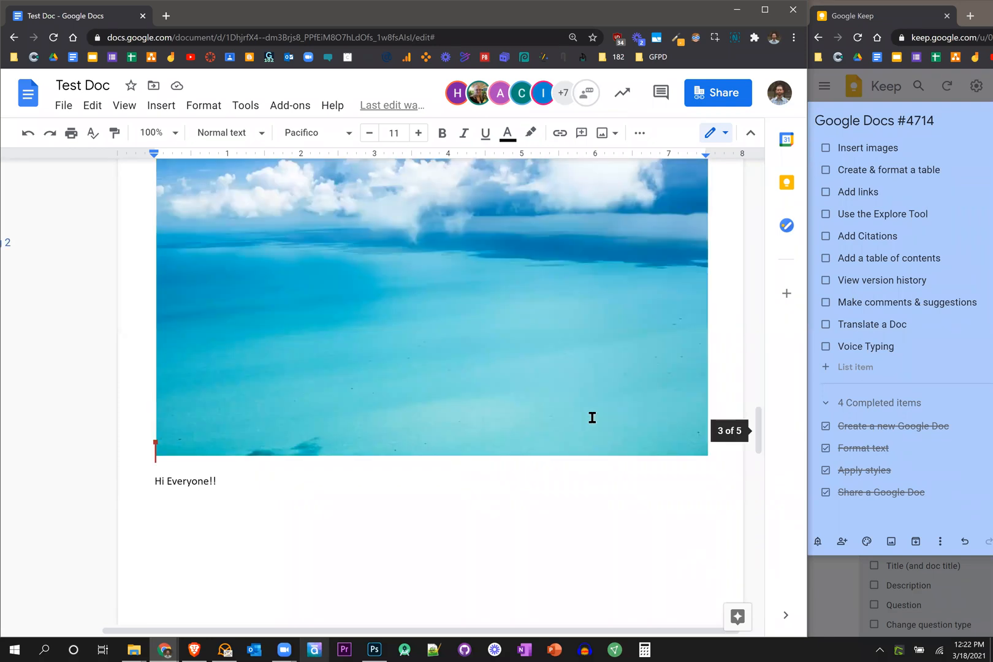
pyautogui.scroll(4, 589, 423)
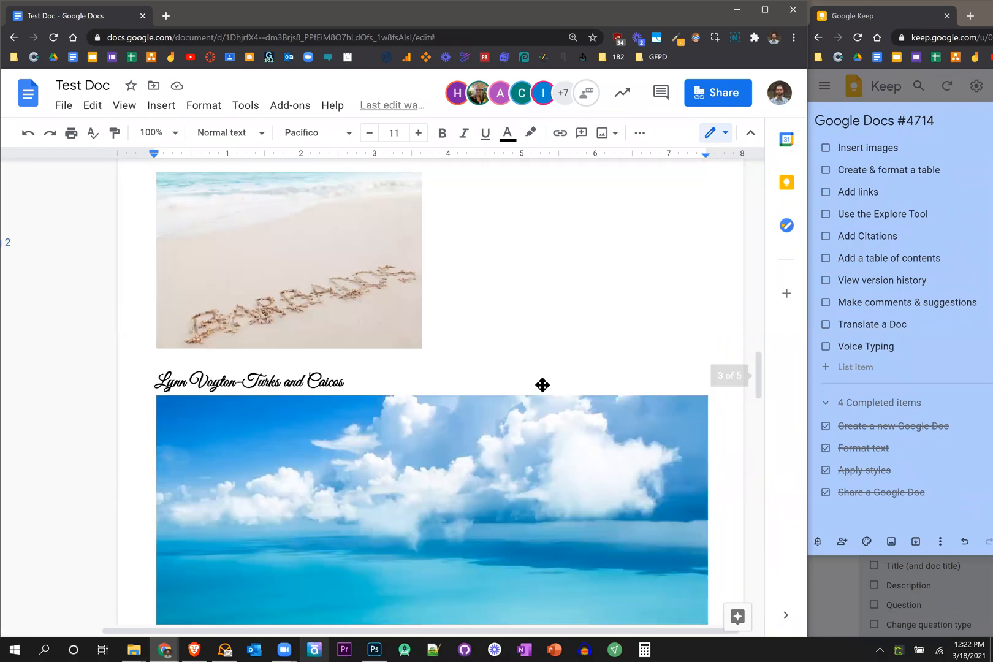
pyautogui.scroll(10, 541, 386)
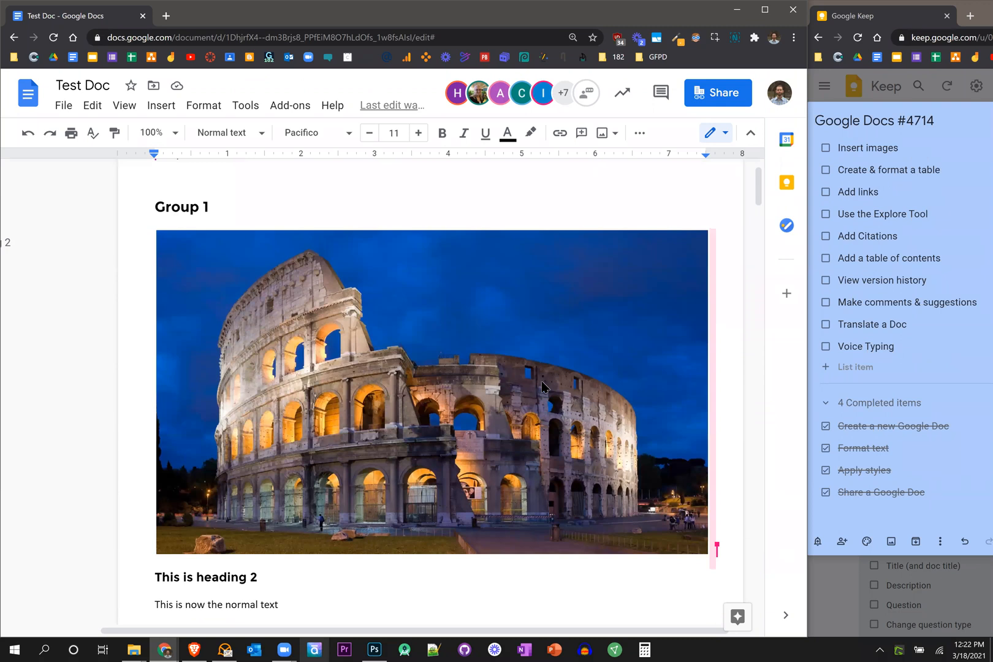
# - Shrink the Colosseum photo under Group 1 proportionally to about 5 inches wide and deselect it
pyautogui.click(629, 387)
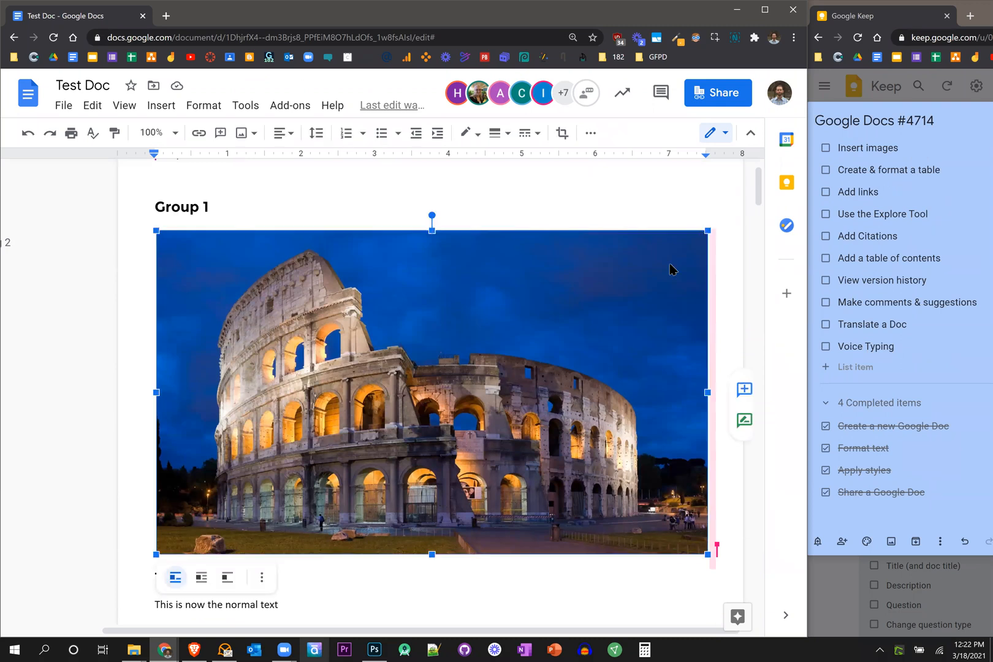
pyautogui.moveTo(710, 231); pyautogui.dragTo(560, 336)
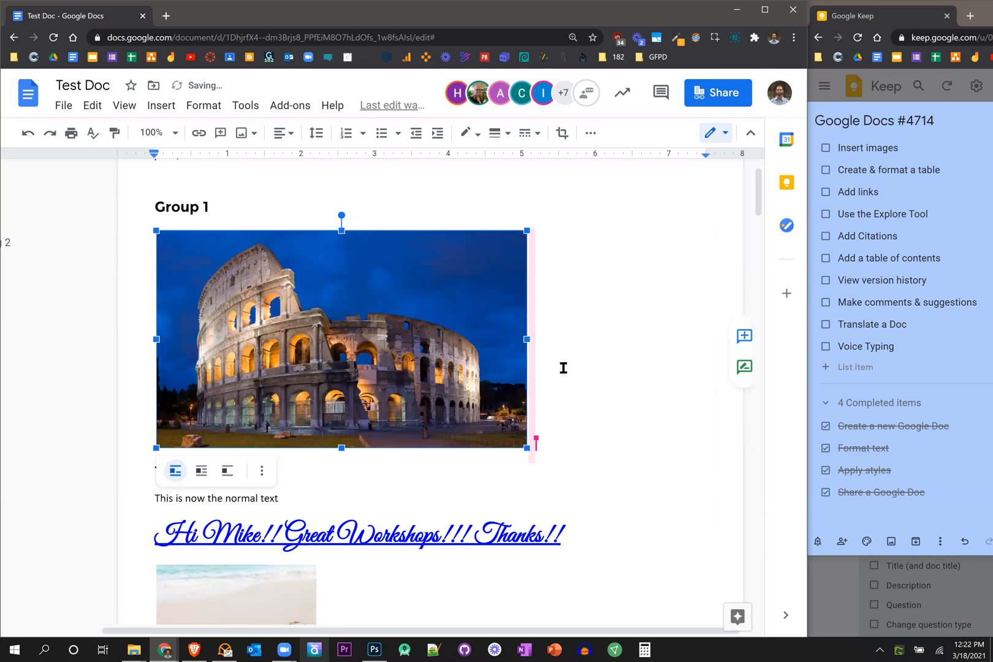
pyautogui.click(533, 446)
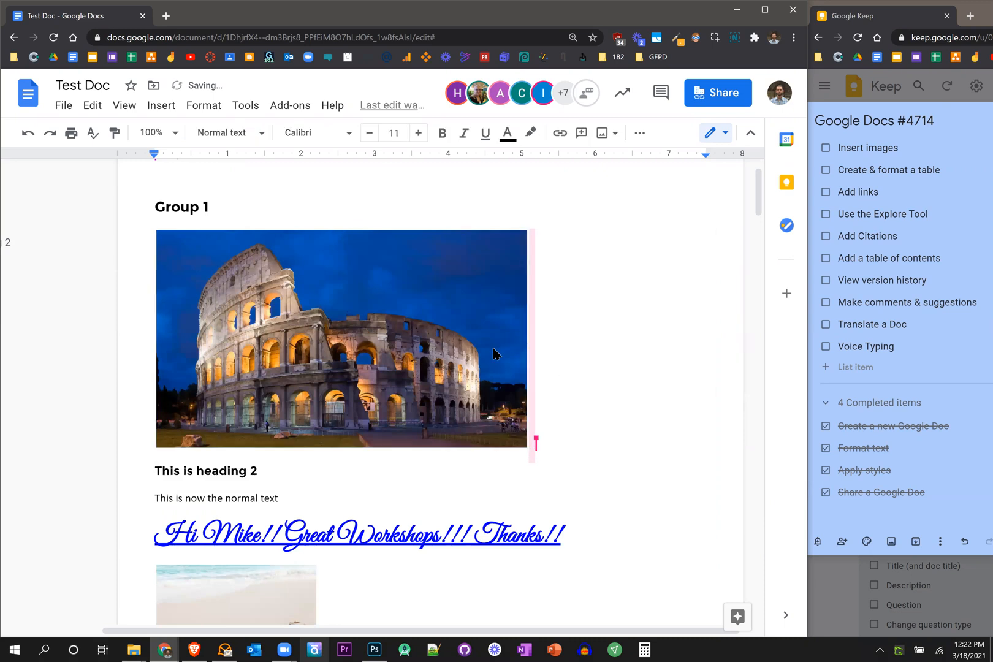
# - Try to squash the Colosseum photo vertically from its lower edge, and undo the distortion
pyautogui.click(328, 358)
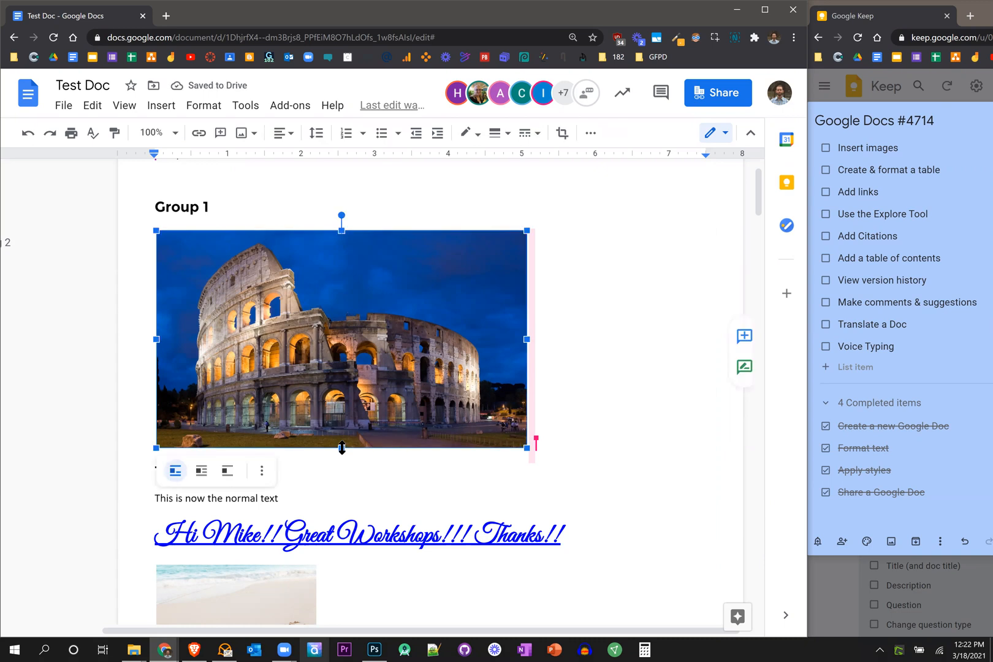
pyautogui.moveTo(342, 448); pyautogui.dragTo(343, 363)
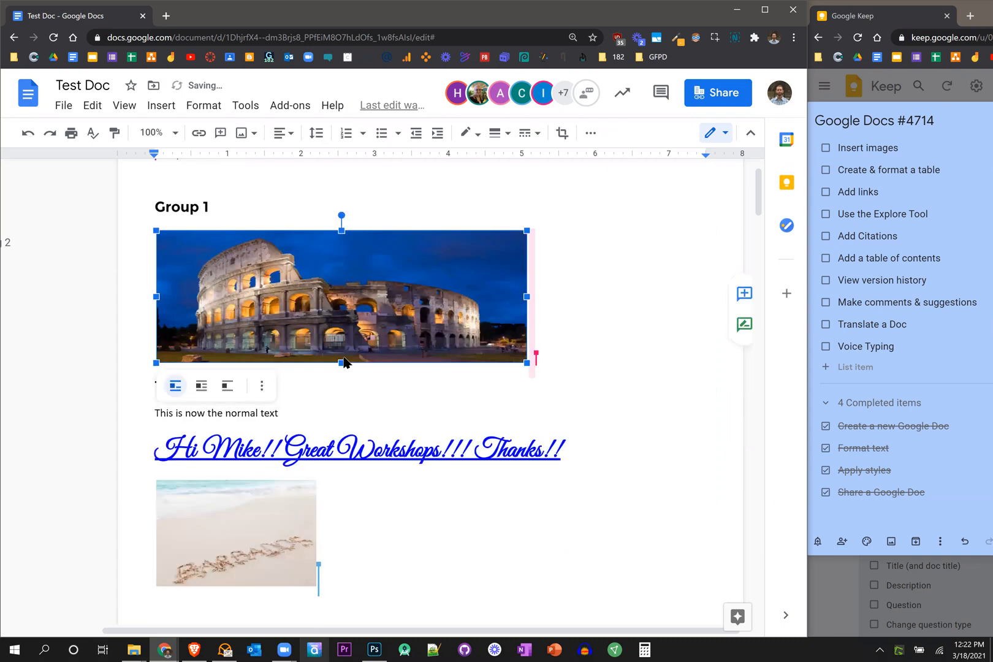
pyautogui.hotkey('ctrl', 'z')
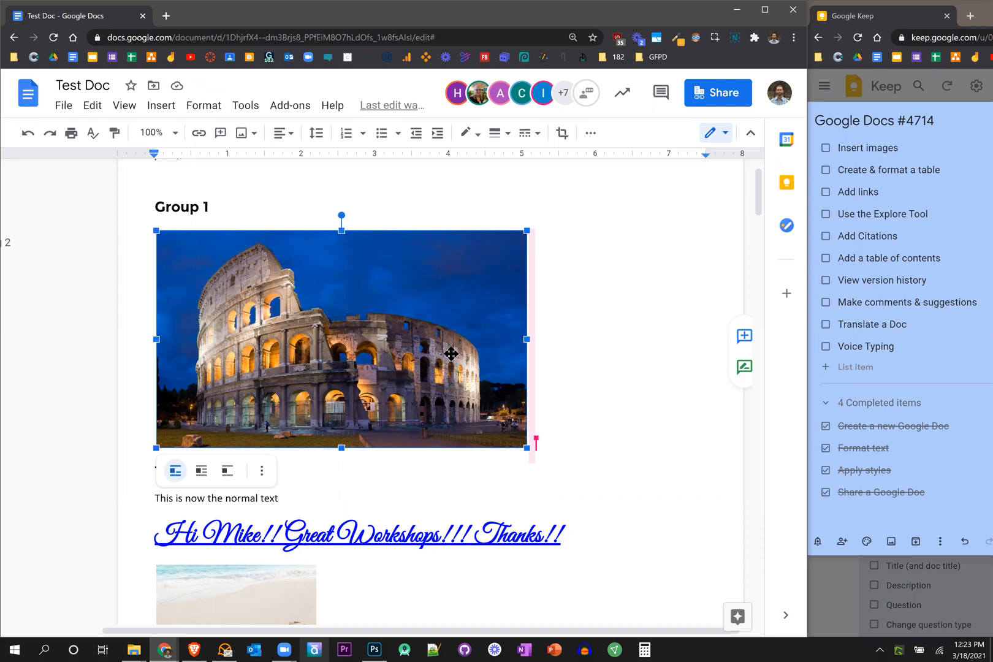
# - Scale the Colosseum photo down proportionally to about 4.5 inches wide, and check off "Insert images" in the Google Keep checklist
pyautogui.click(529, 235)
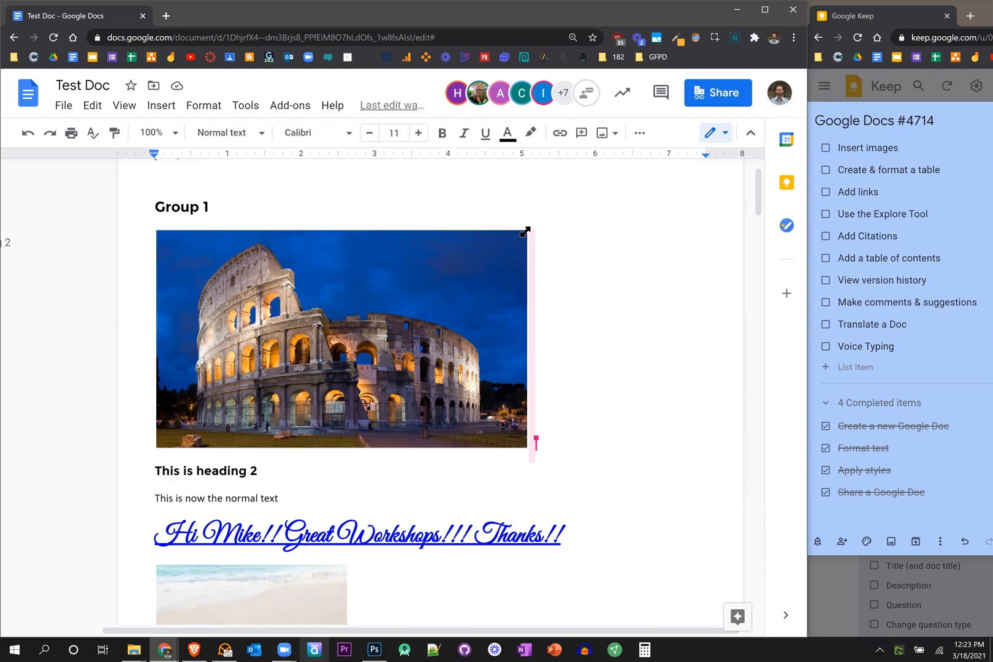
pyautogui.click(524, 233)
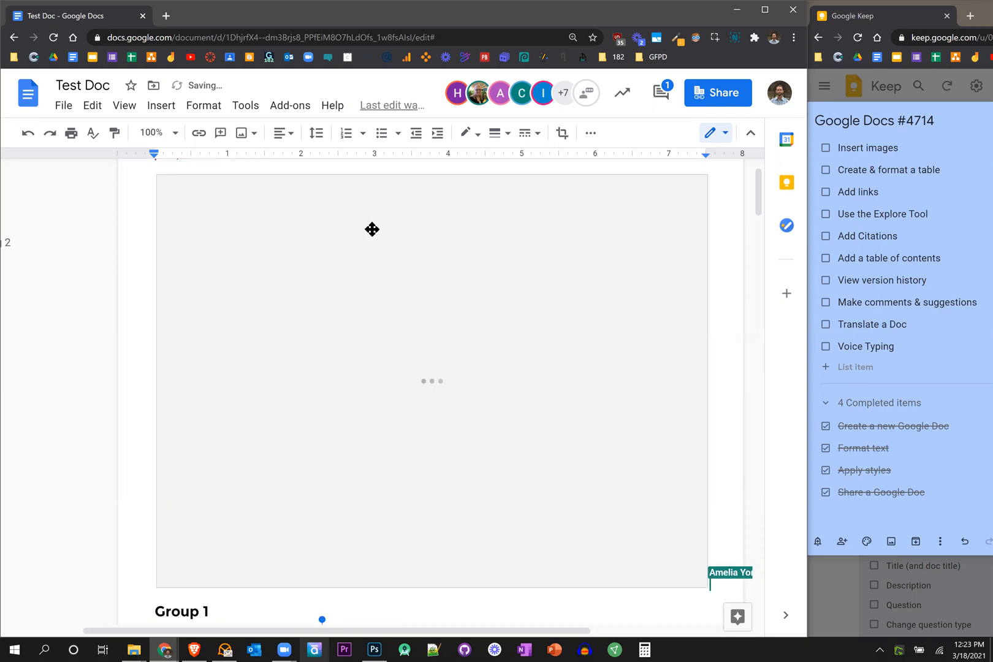
pyautogui.scroll(-4, 375, 373)
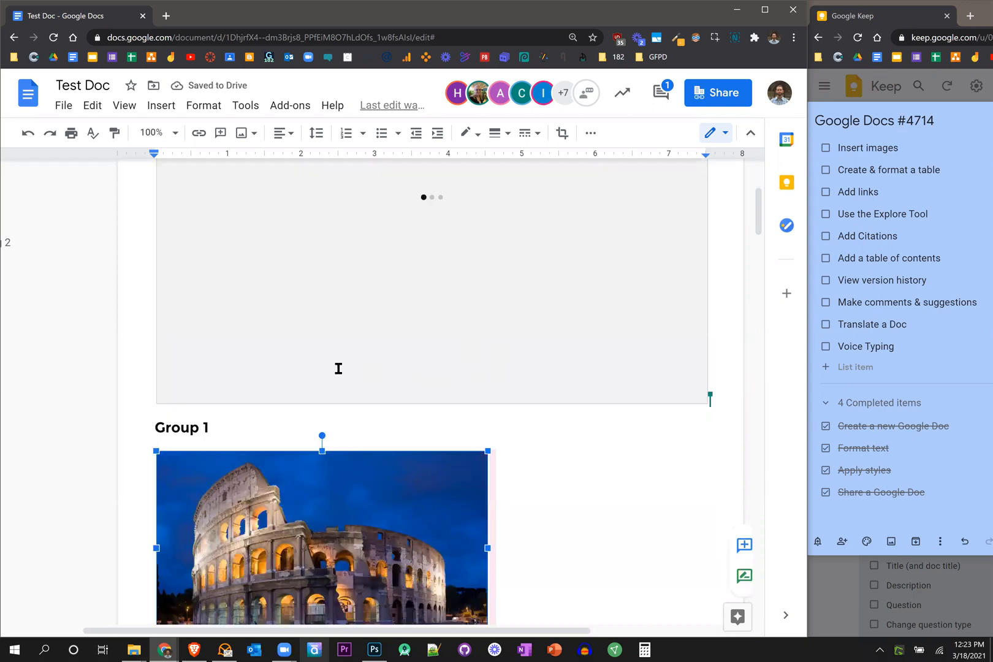
pyautogui.moveTo(320, 374); pyautogui.dragTo(440, 396)
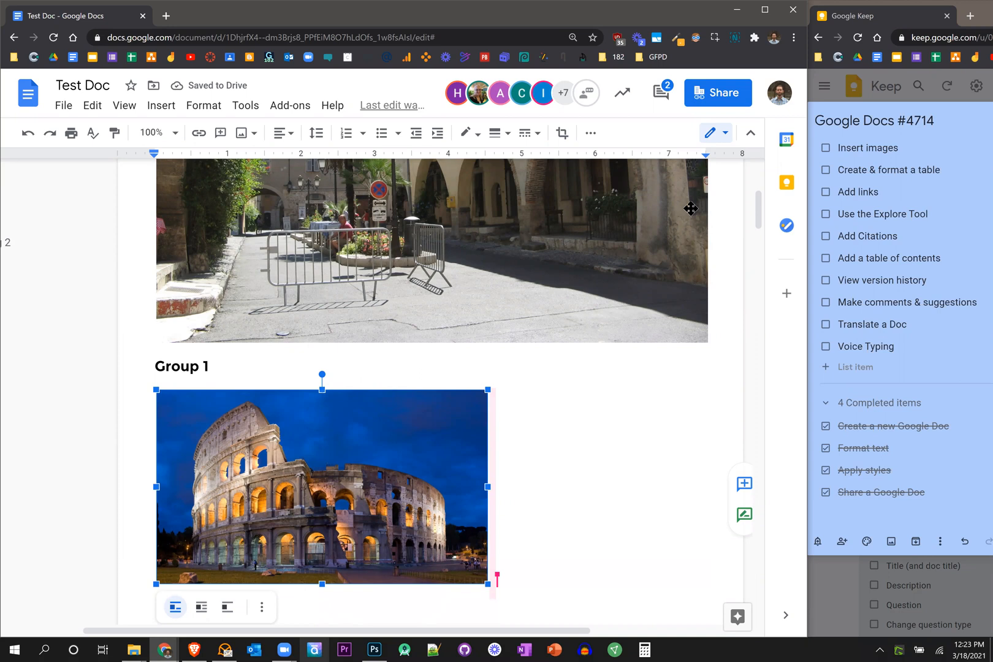
pyautogui.scroll(1, 691, 209)
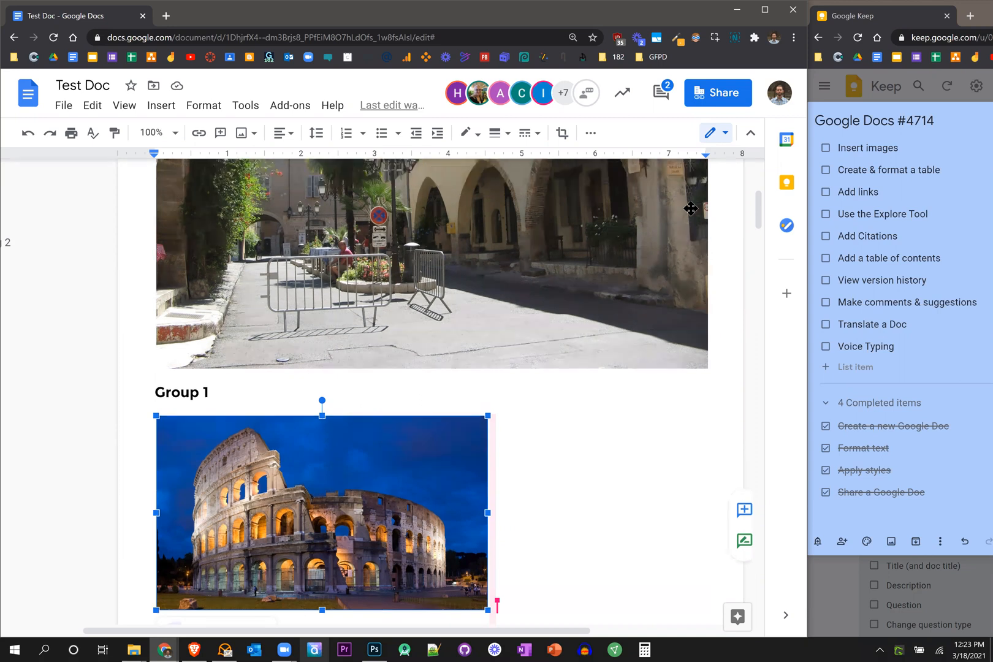
pyautogui.click(826, 149)
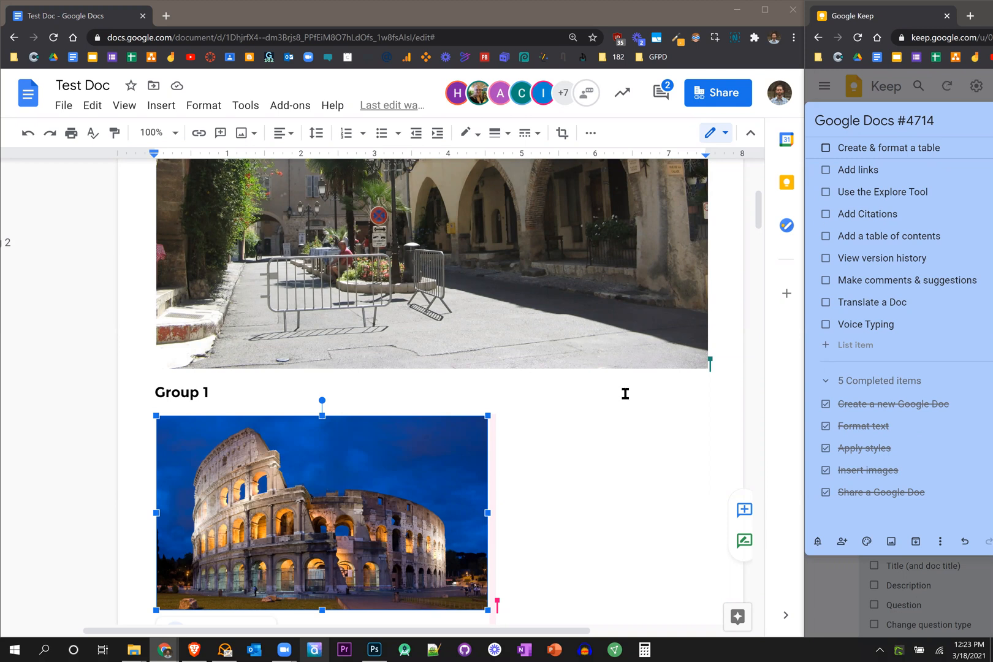
# - Open the Colosseum photo's image options in the document and expand the size, text wrapping, recolor and adjustment settings to examine them
pyautogui.click(363, 405)
pyautogui.scroll(-2, 357, 433)
pyautogui.click(269, 442)
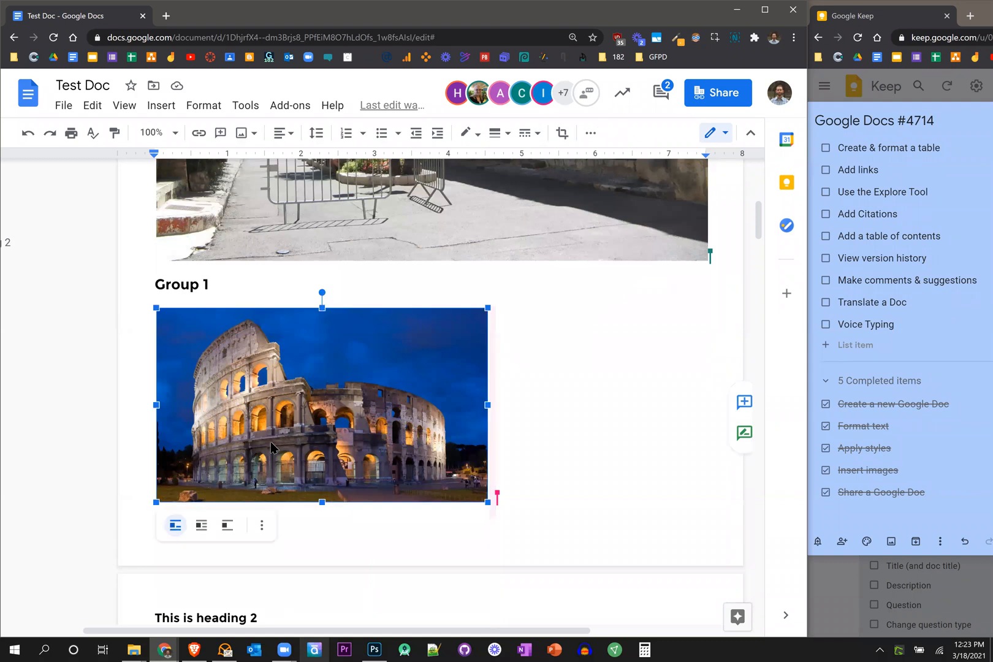
pyautogui.click(262, 526)
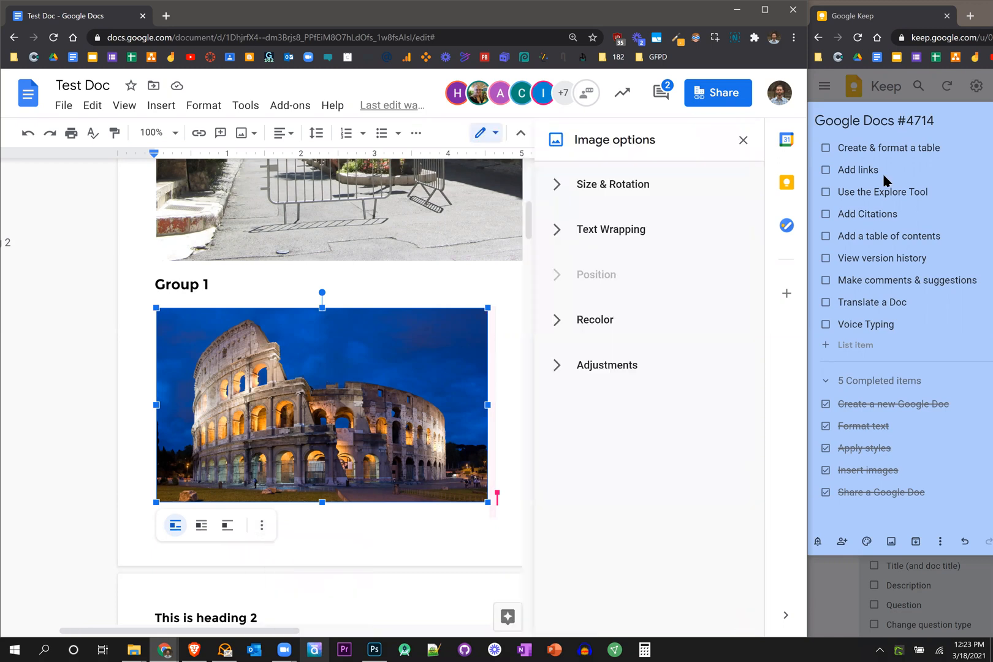
pyautogui.click(557, 382)
pyautogui.click(547, 320)
pyautogui.click(555, 231)
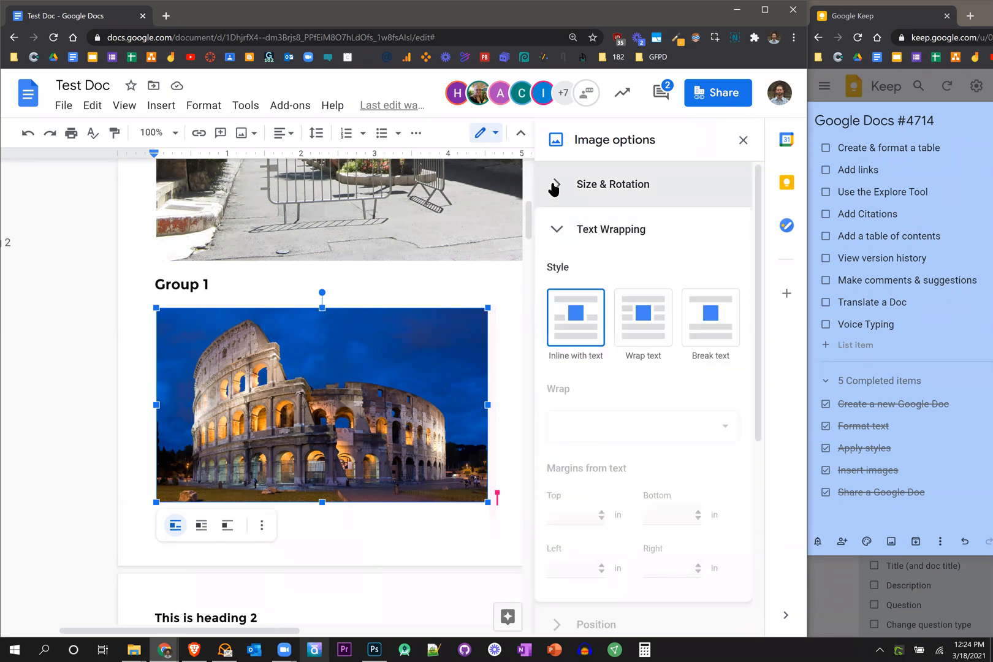
pyautogui.click(555, 185)
pyautogui.scroll(-1, 686, 337)
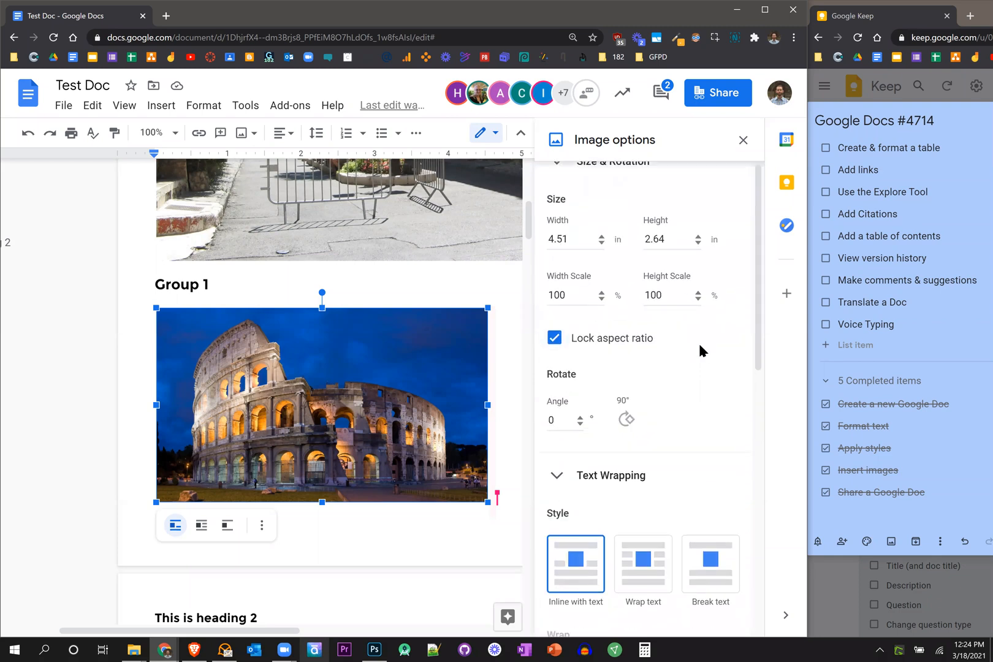
pyautogui.scroll(-5, 558, 115)
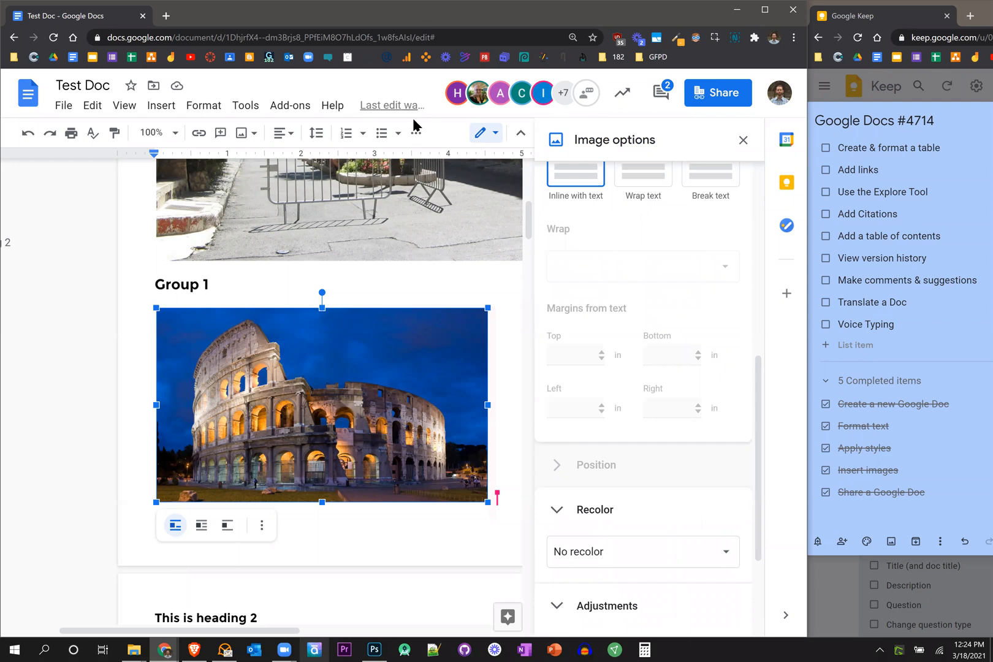
# - Maximize the document window, find the Alt text command by searching for "alt", and open and dismiss it for the Colosseum photo
pyautogui.press('super+Right')
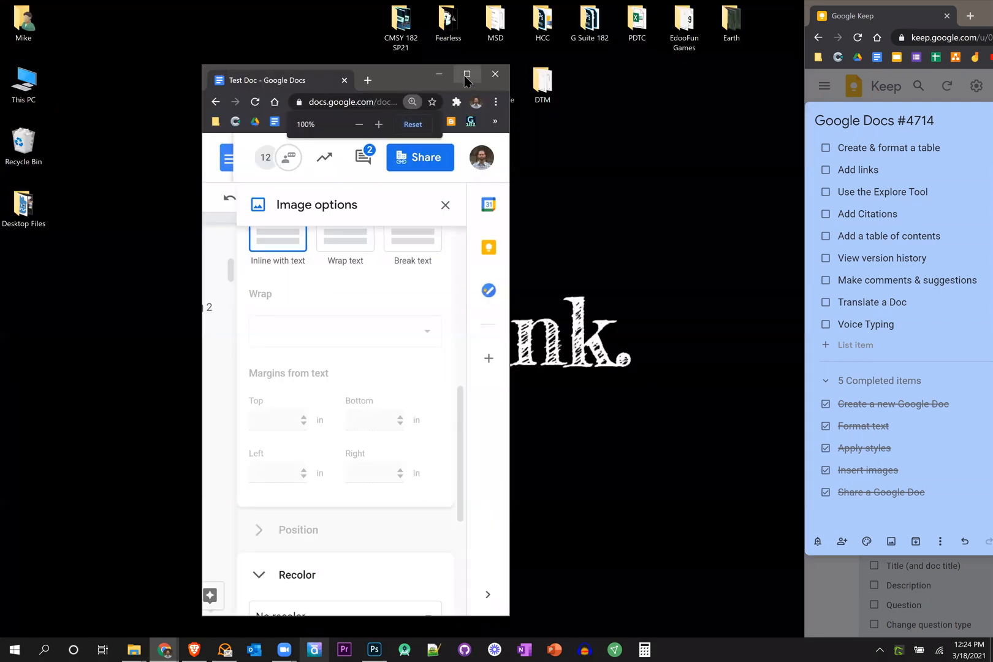
pyautogui.press('super+Up')
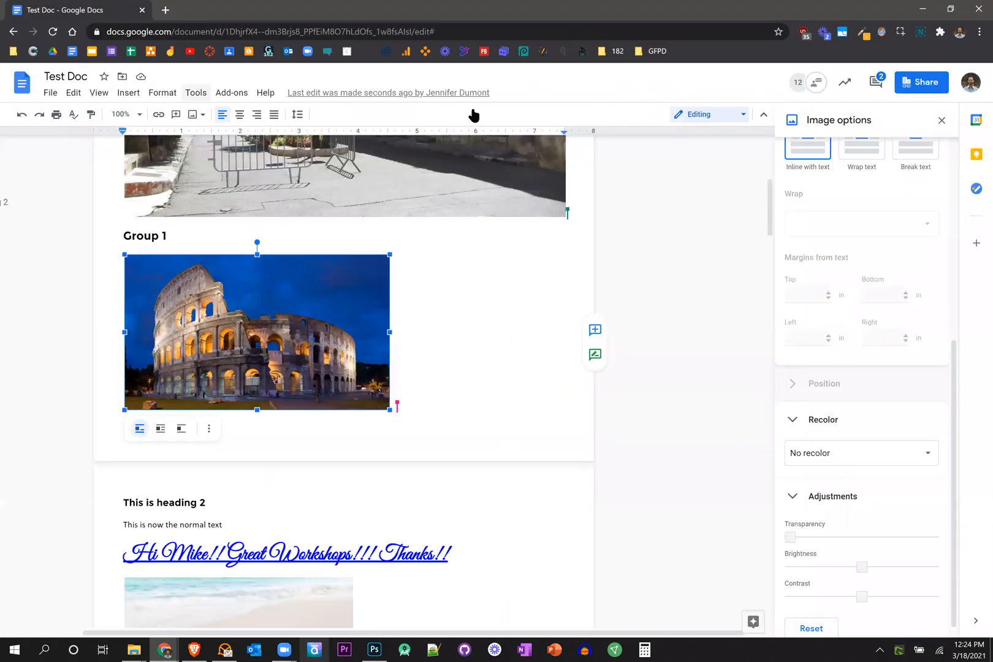
pyautogui.hotkey('alt', '/')
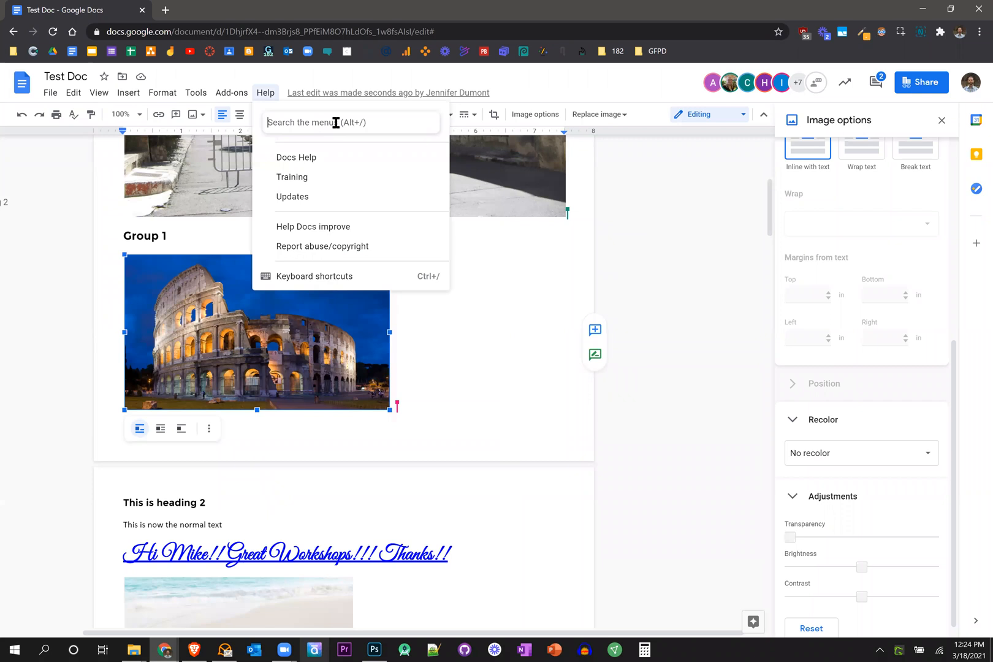
pyautogui.write('alt')
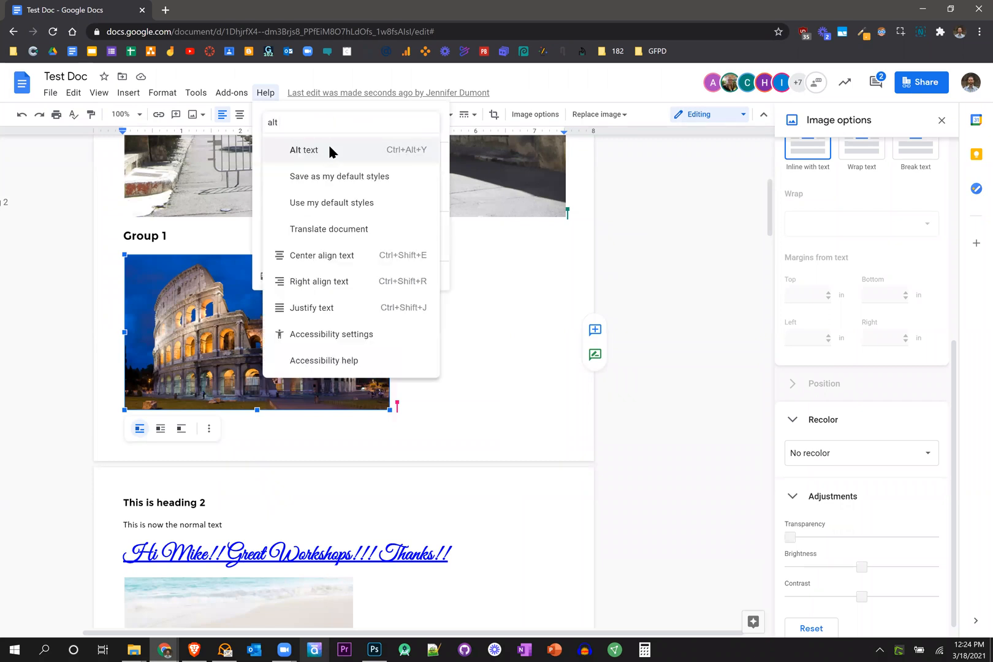
pyautogui.press('Return')
pyautogui.click(640, 254)
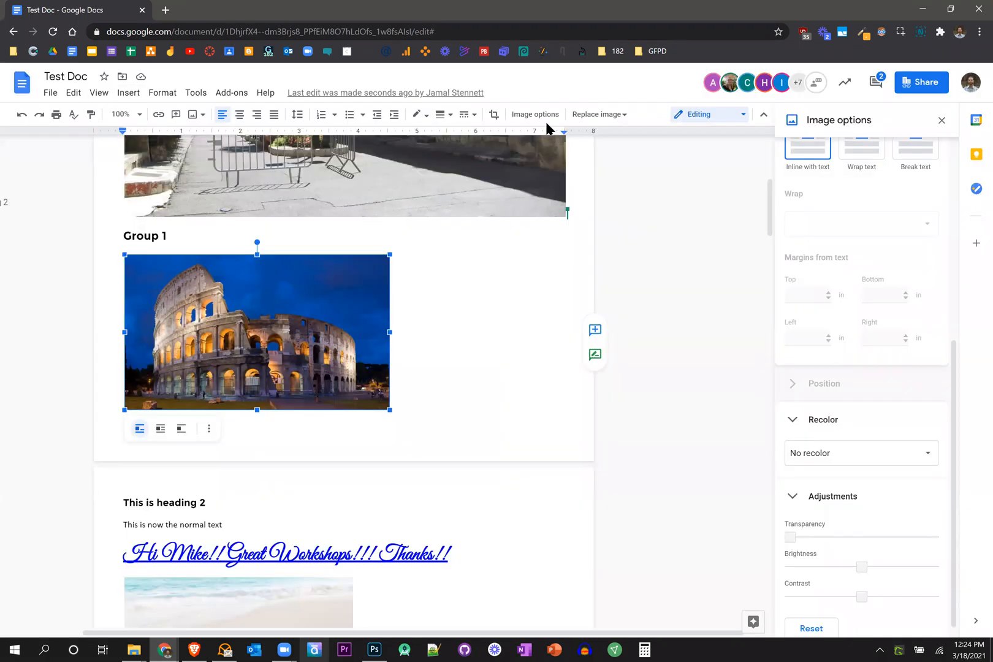
# - Look back through the Colosseum photo's image options and collapse the Size & Rotation and Text Wrapping sections
pyautogui.click(545, 120)
pyautogui.scroll(5, 907, 294)
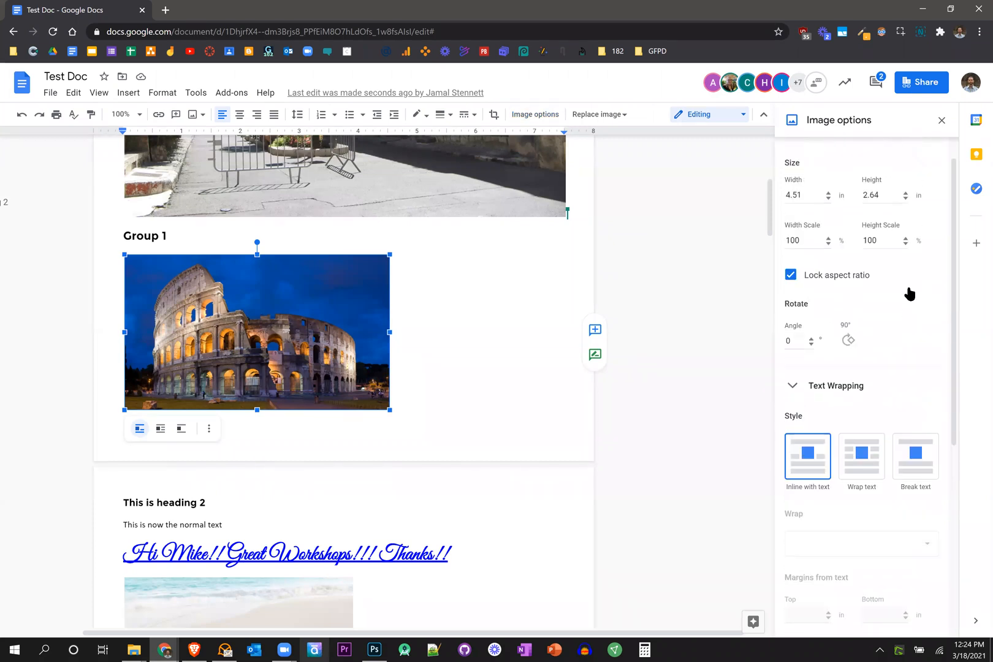
pyautogui.click(796, 164)
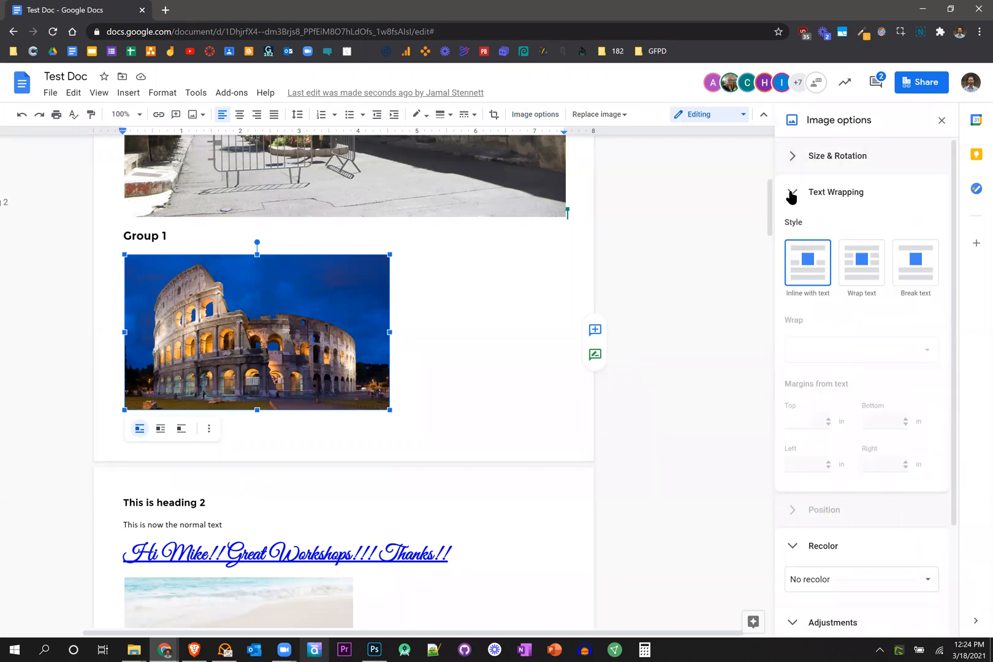
pyautogui.click(794, 194)
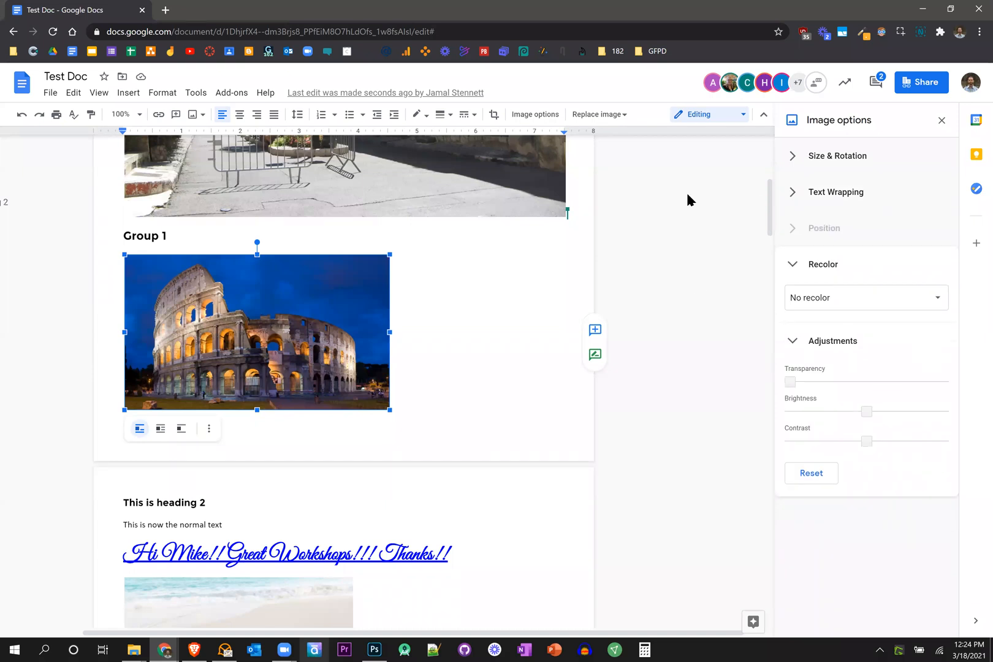
# - Open the Colosseum photo's alt text and enter the title "Colleseum in Rome"
pyautogui.rightClick(314, 336)
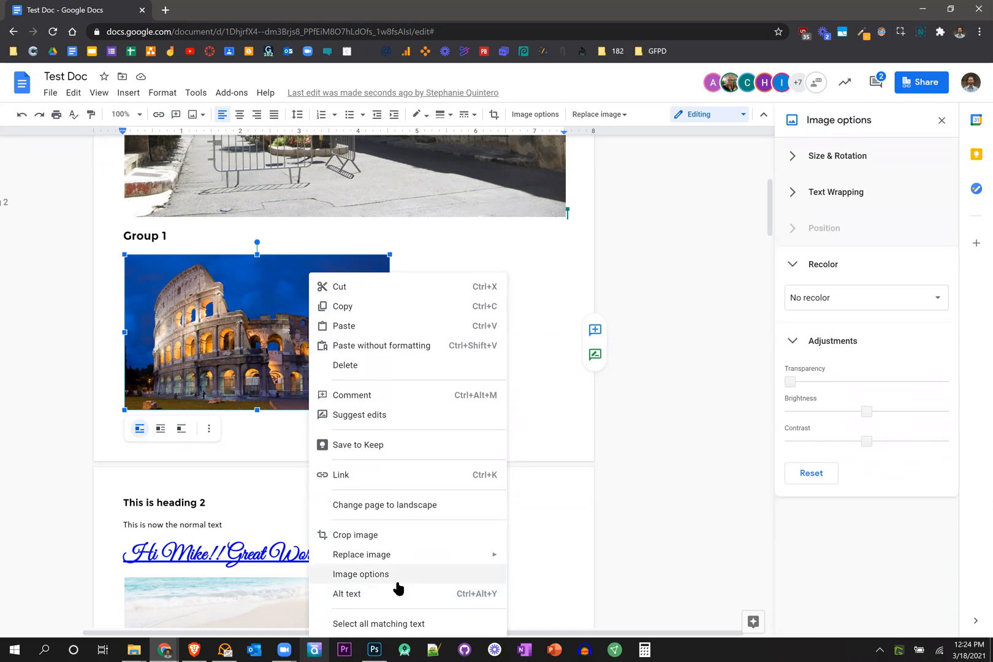
pyautogui.rightClick(236, 276)
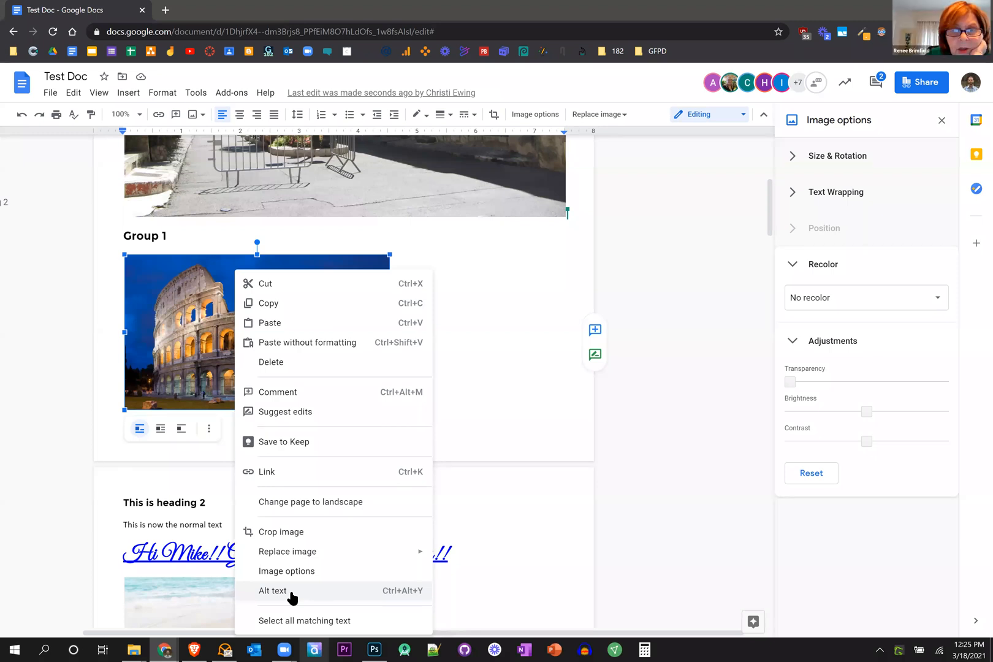
pyautogui.click(291, 592)
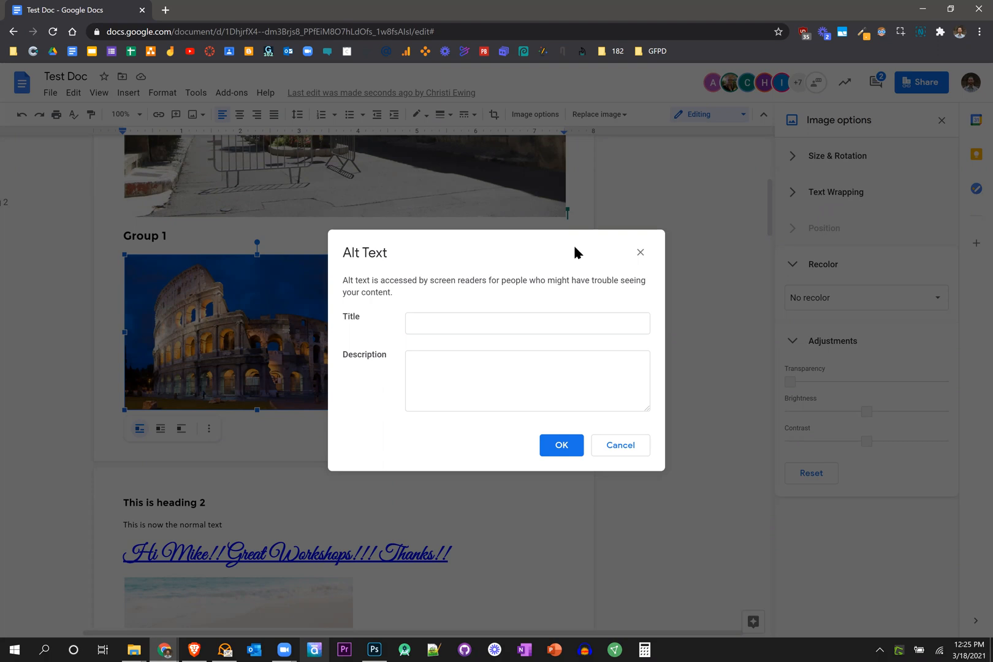
pyautogui.click(508, 324)
pyautogui.write('Collesum')
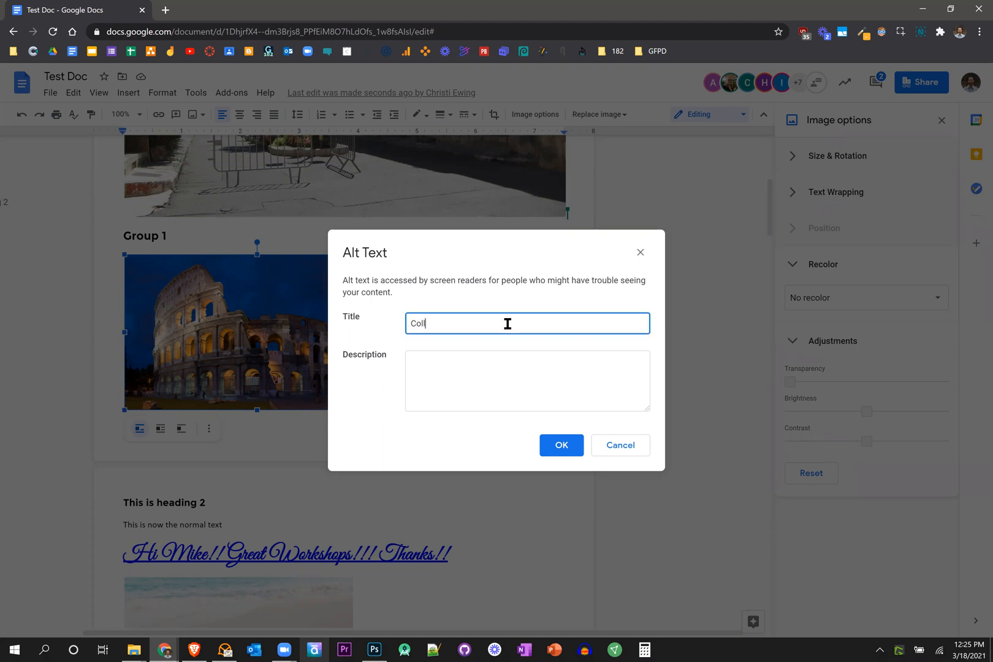
pyautogui.press('BackSpace')
pyautogui.press('BackSpace')
pyautogui.press('BackSpace')
pyautogui.write('seum in Rome')
# - Correct the misspelled word in the alt text title with the suggestion "Colosseum" and save the alt text
pyautogui.rightClick(427, 327)
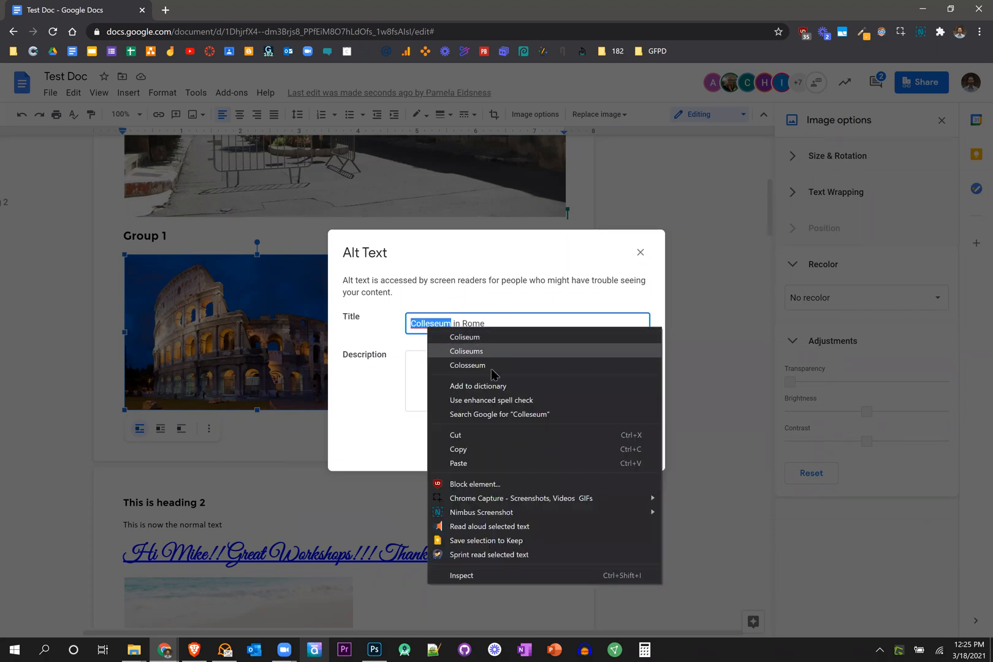
pyautogui.click(479, 366)
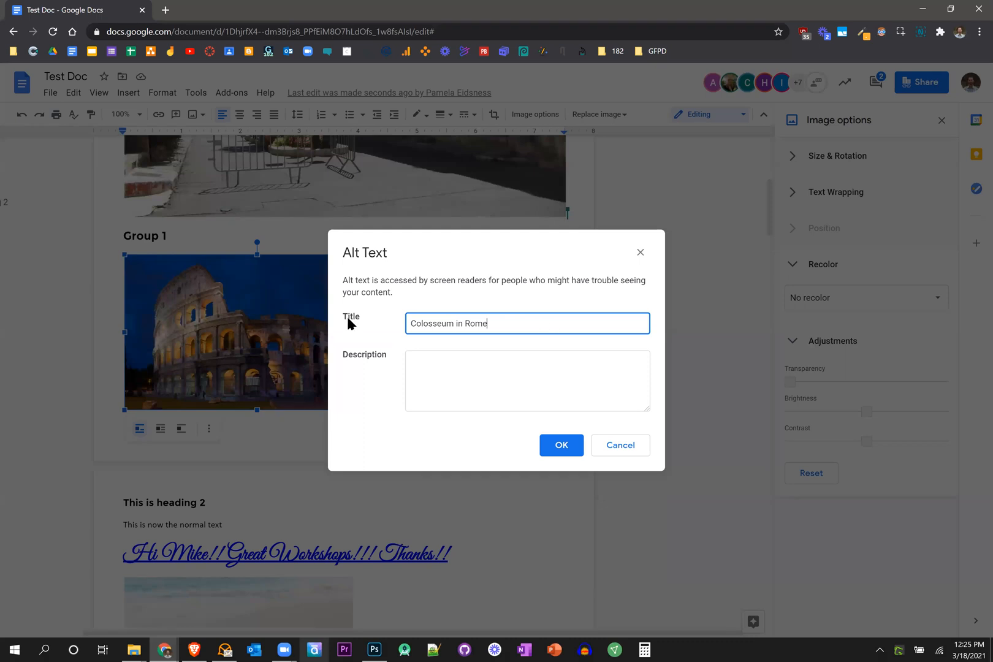
pyautogui.hotkey('ctrl', 'shift', 'Left')
pyautogui.hotkey('ctrl', 'shift', 'Left')
pyautogui.hotkey('ctrl', 'shift', 'Left')
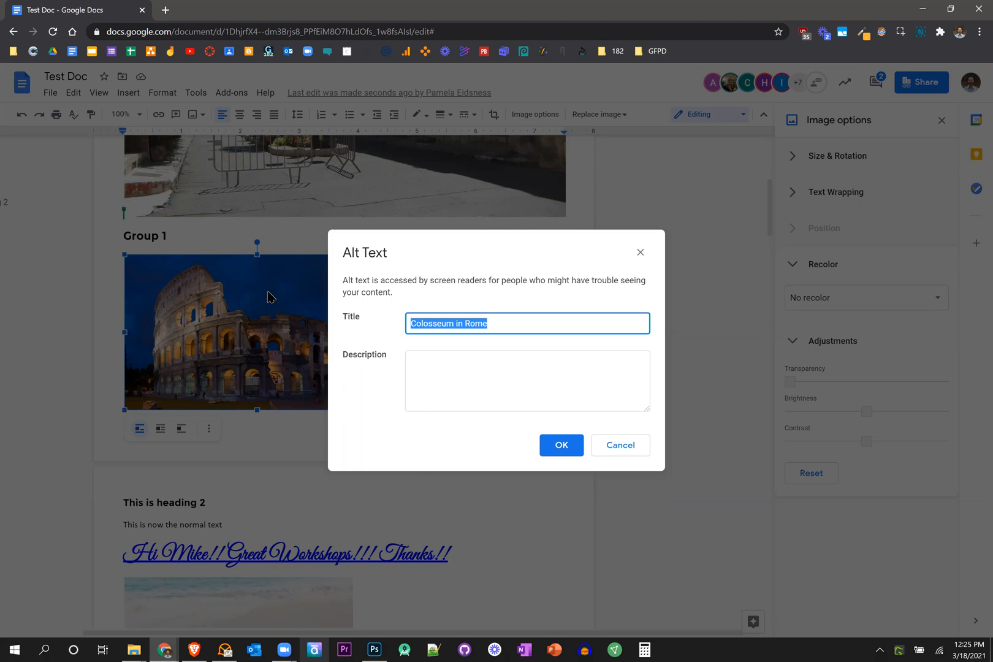
pyautogui.click(563, 448)
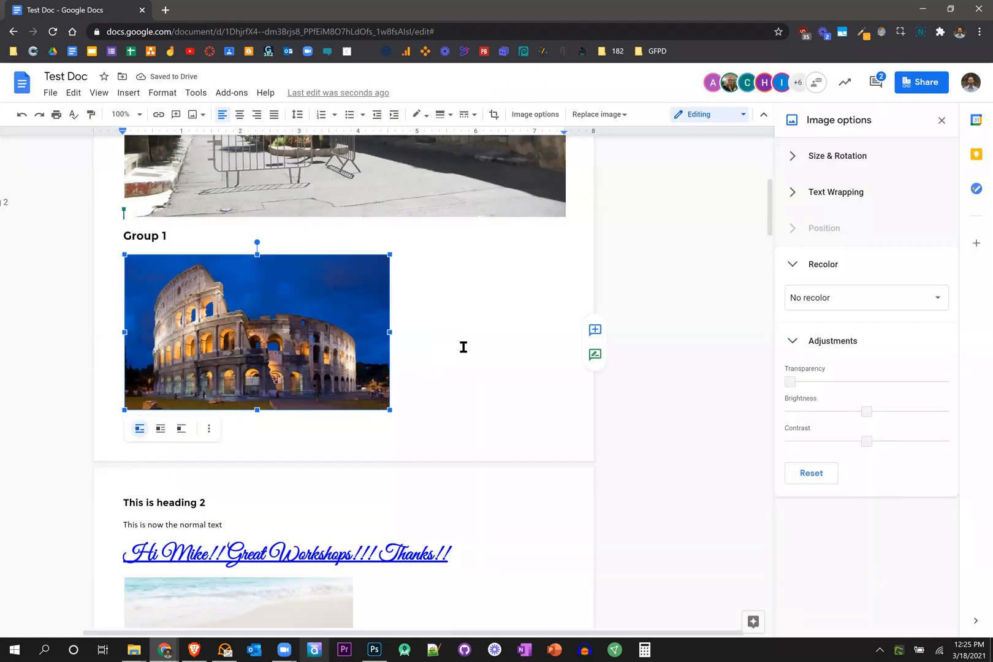
# - Add the caption "Image: Colosseum in Rome (source: Google Images)" on a new line below the Colosseum photo and select it
pyautogui.click(441, 380)
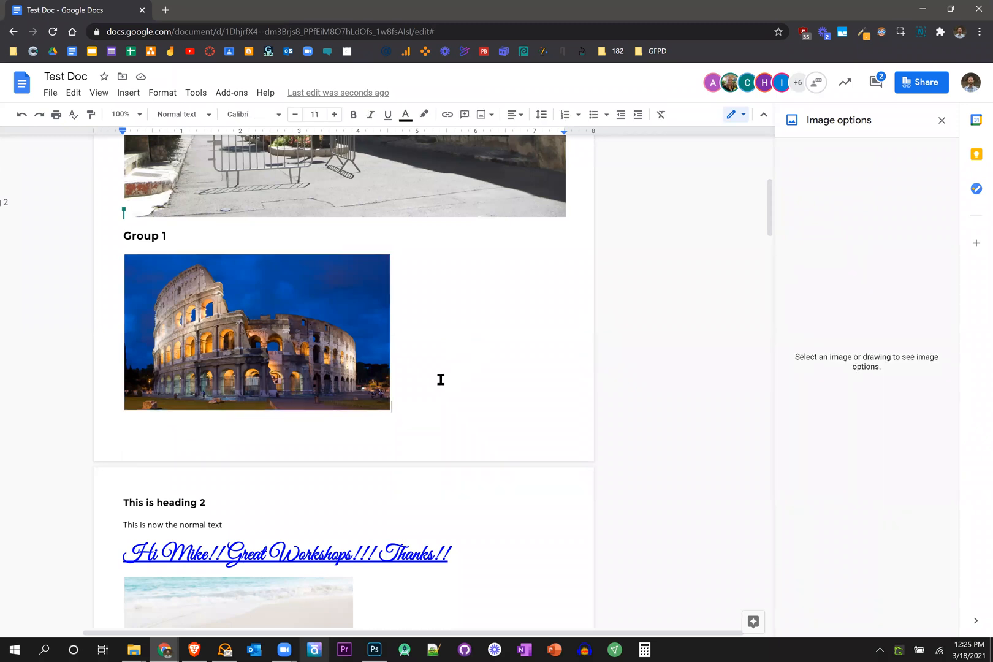
pyautogui.press('Return')
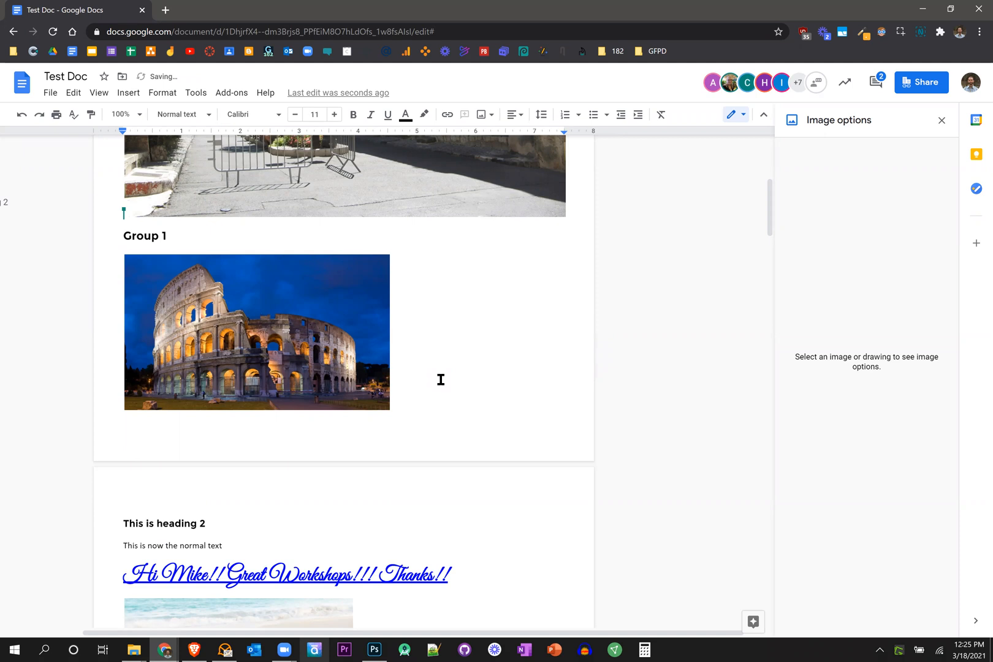
pyautogui.write('Image: Colosseum in Rome (source: Google Images)')
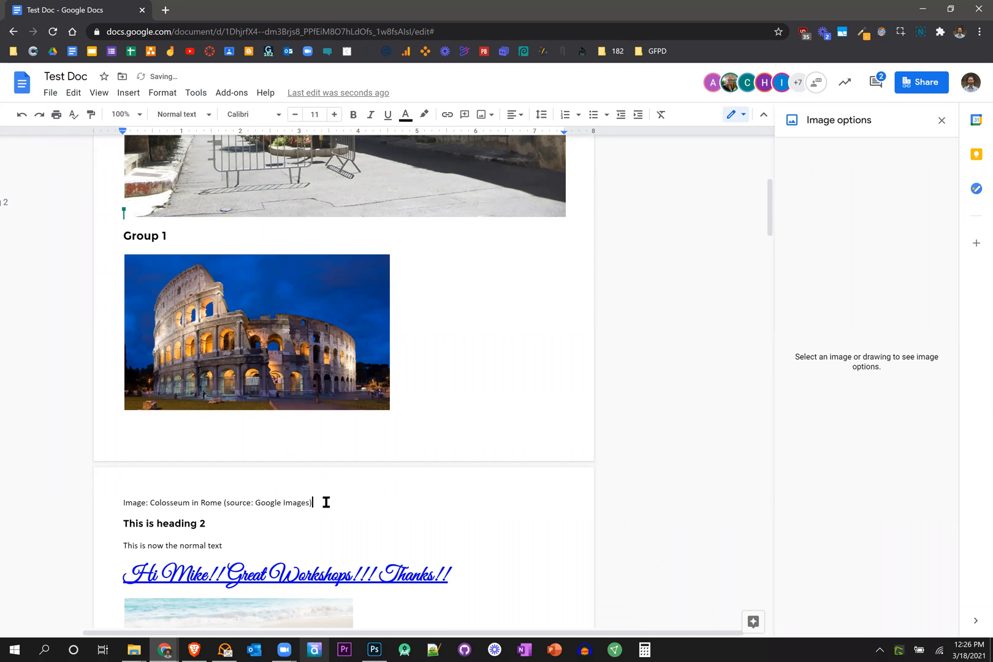
pyautogui.hotkey('shift', 'Down')
pyautogui.moveTo(110, 511); pyautogui.dragTo(114, 506)
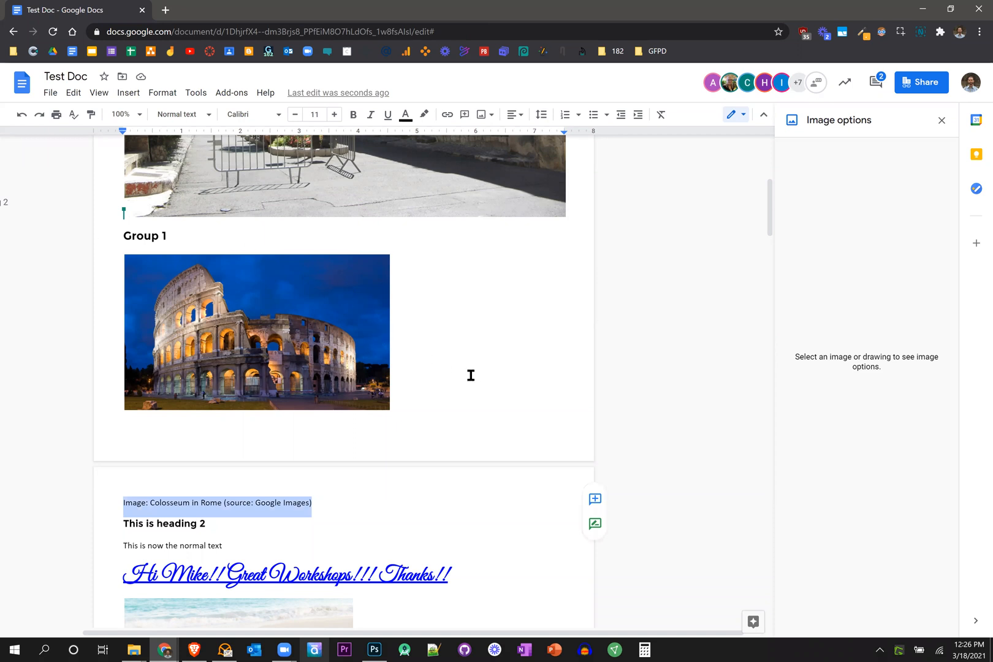
# - Look over the Colosseum photo's alt text and the images below it, and place the document window beside the Google Keep checklist
pyautogui.hscroll(-2, 471, 375)
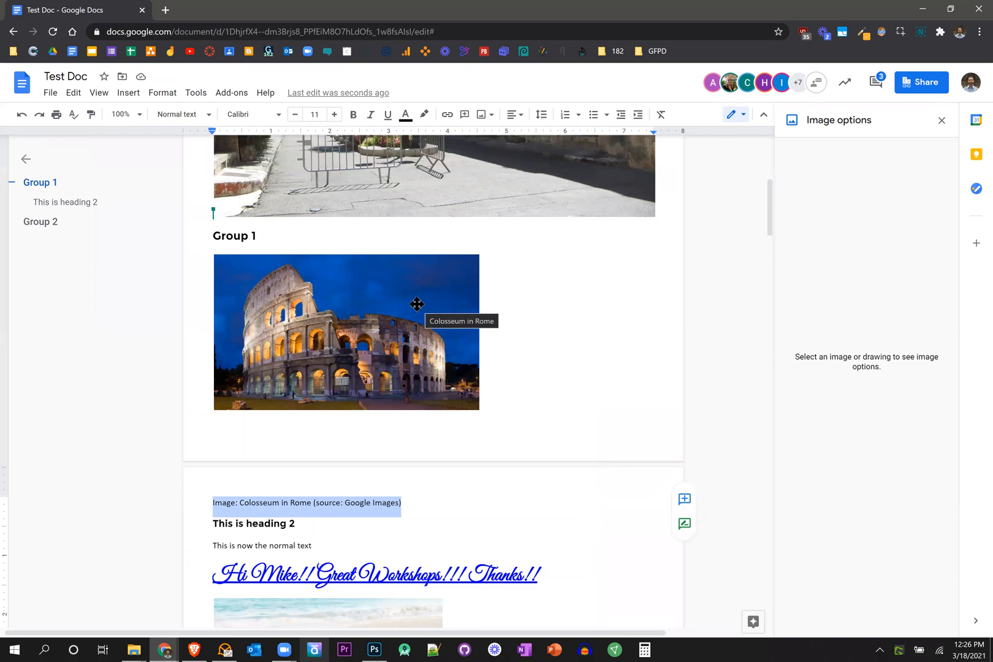
pyautogui.scroll(2, 544, 337)
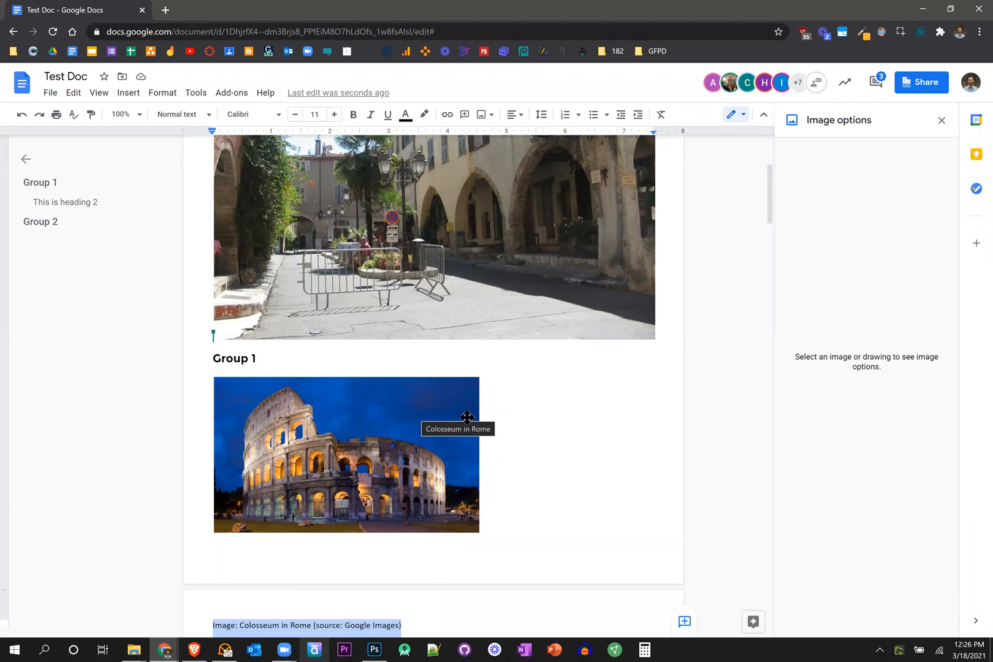
pyautogui.scroll(-2, 596, 468)
pyautogui.scroll(-7, 596, 469)
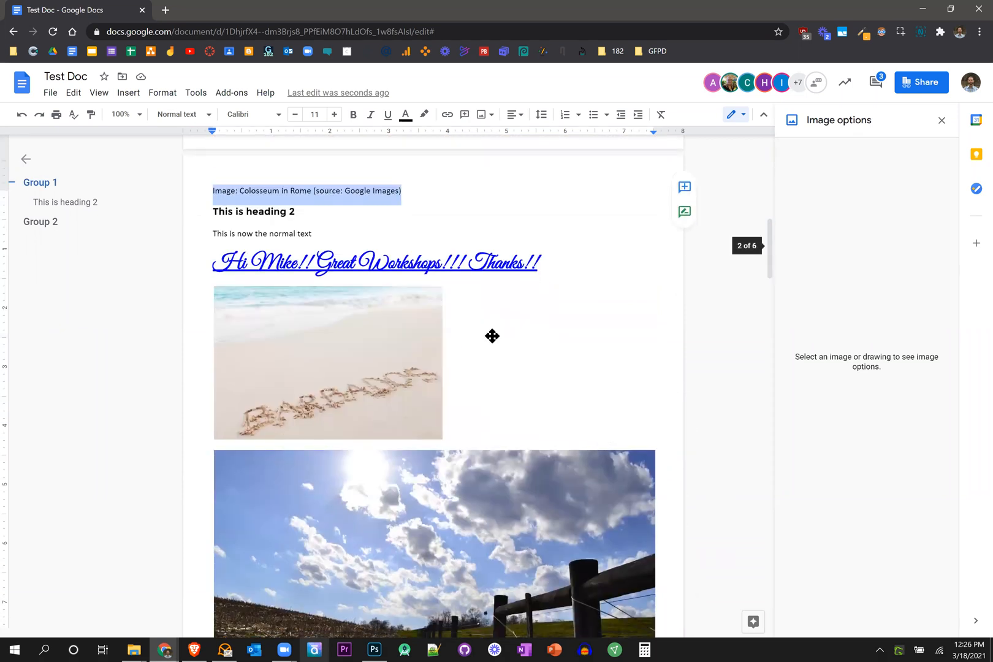
pyautogui.scroll(-4, 492, 336)
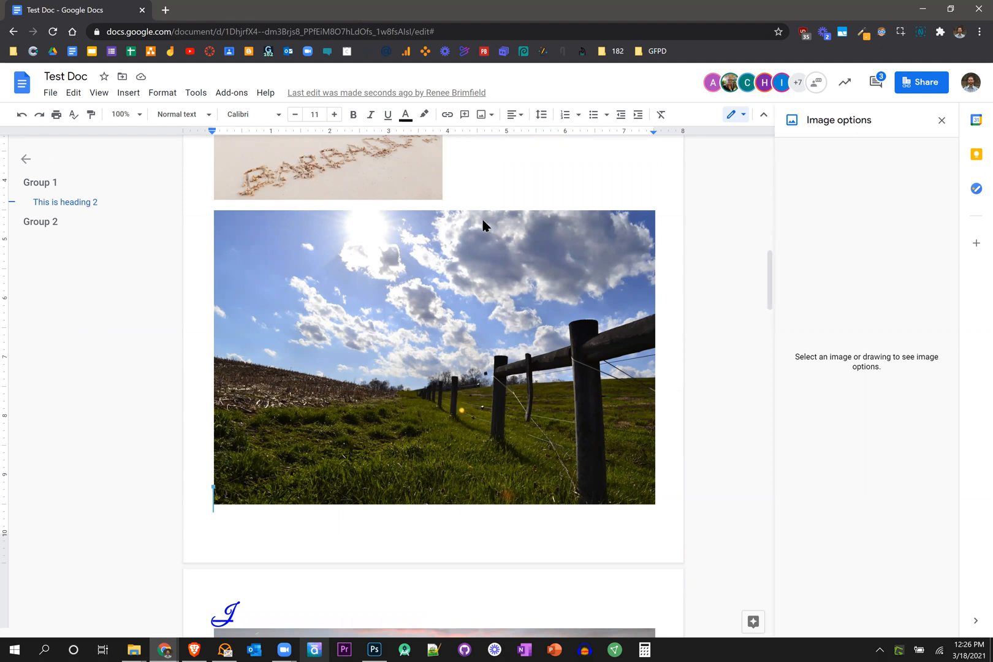
pyautogui.press('super+Left')
pyautogui.moveTo(497, 217); pyautogui.dragTo(807, 220)
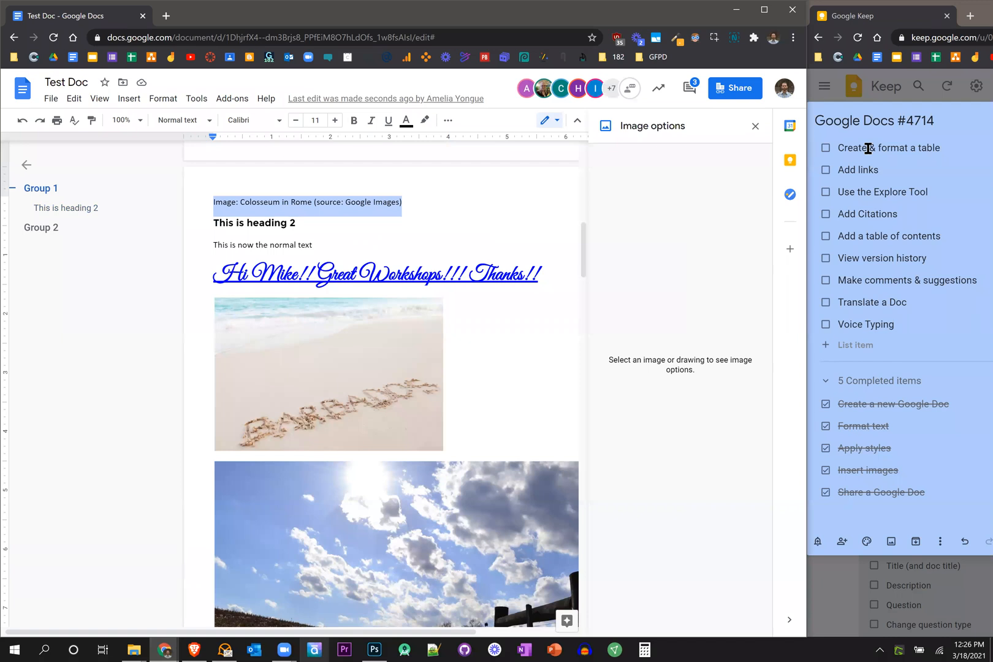
# - Select the Colosseum photo under Group 1 and start adding a link to it
pyautogui.scroll(5, 510, 361)
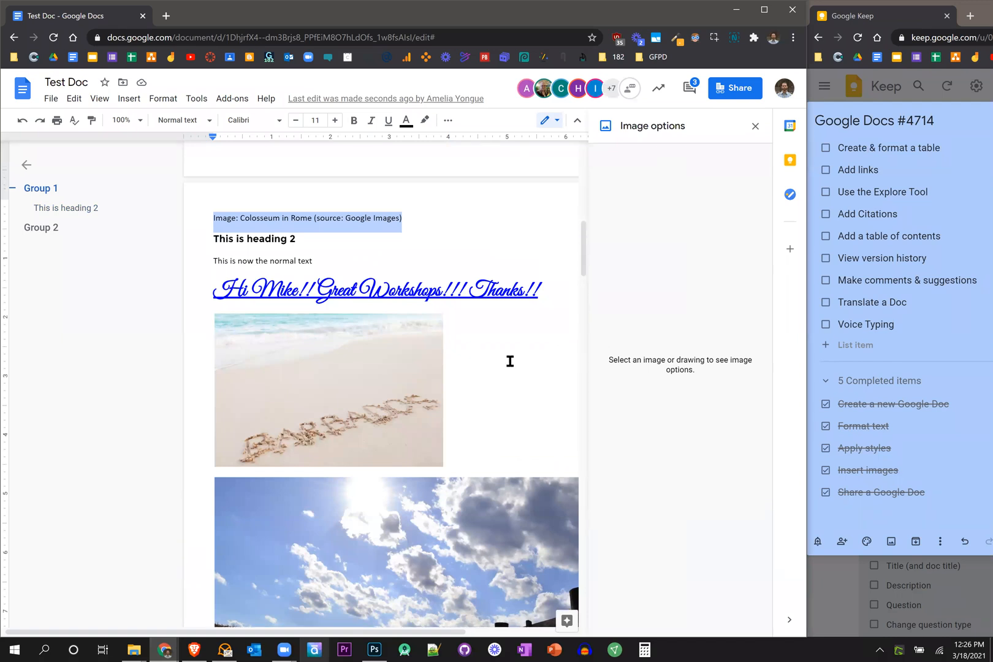
pyautogui.scroll(5, 339, 430)
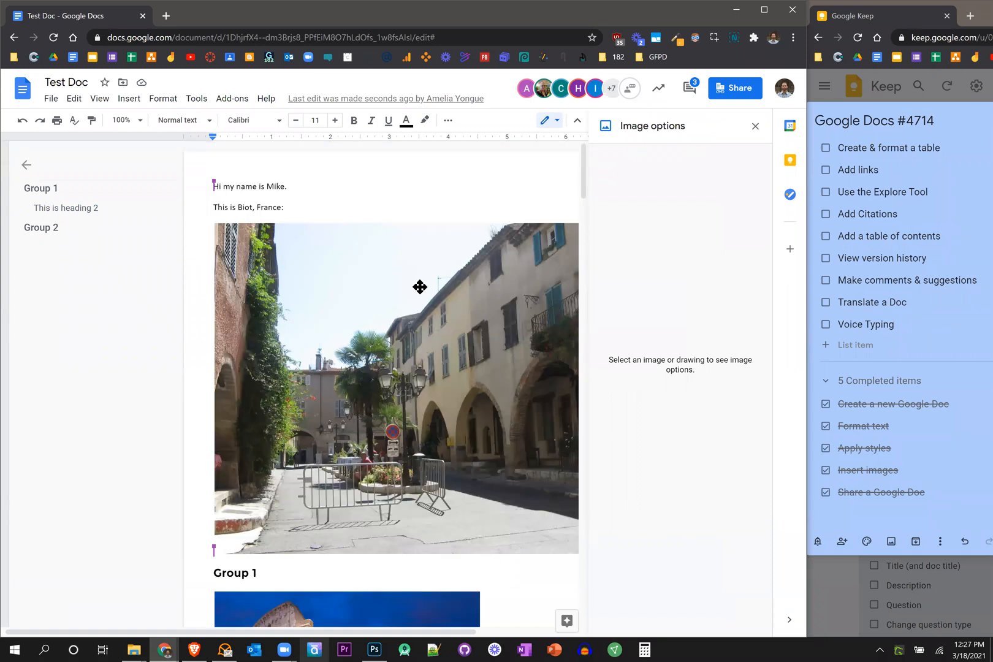
pyautogui.scroll(-3, 423, 285)
pyautogui.scroll(-3, 375, 344)
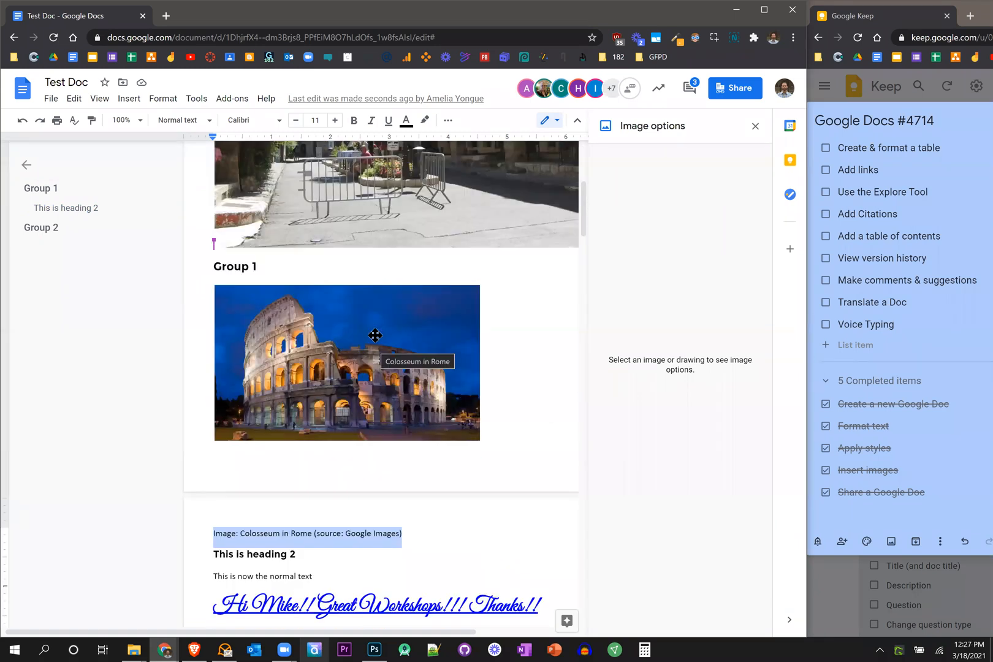
pyautogui.scroll(-5, 470, 336)
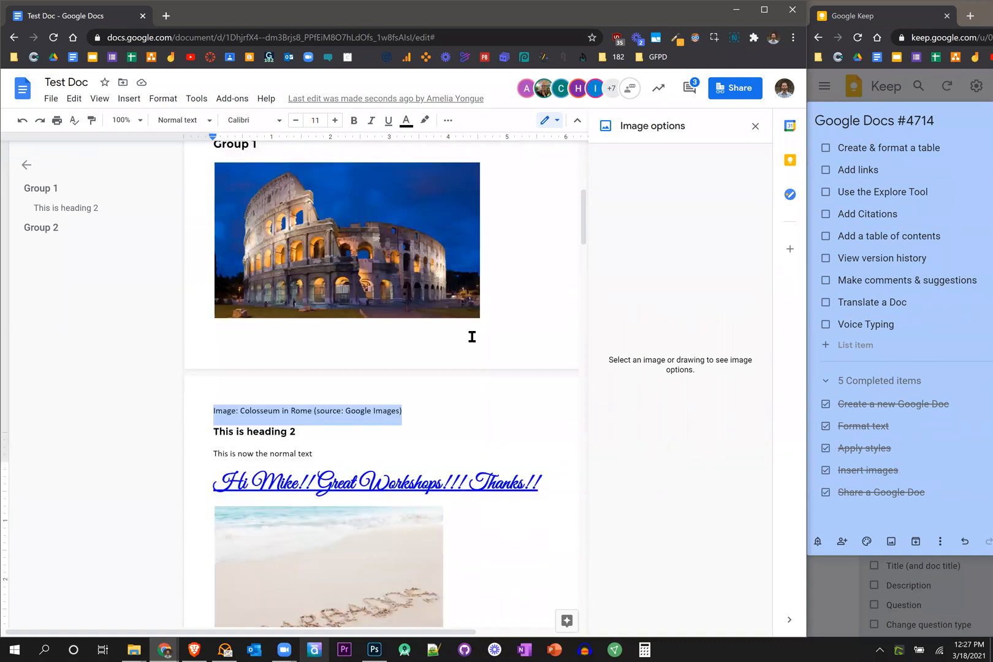
pyautogui.scroll(3, 470, 336)
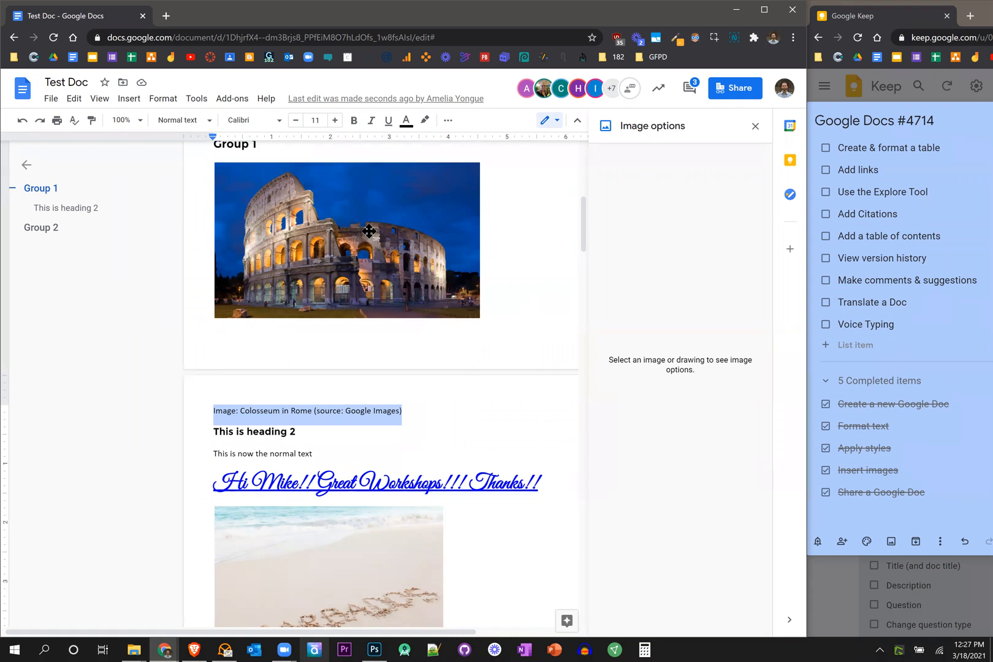
pyautogui.click(416, 212)
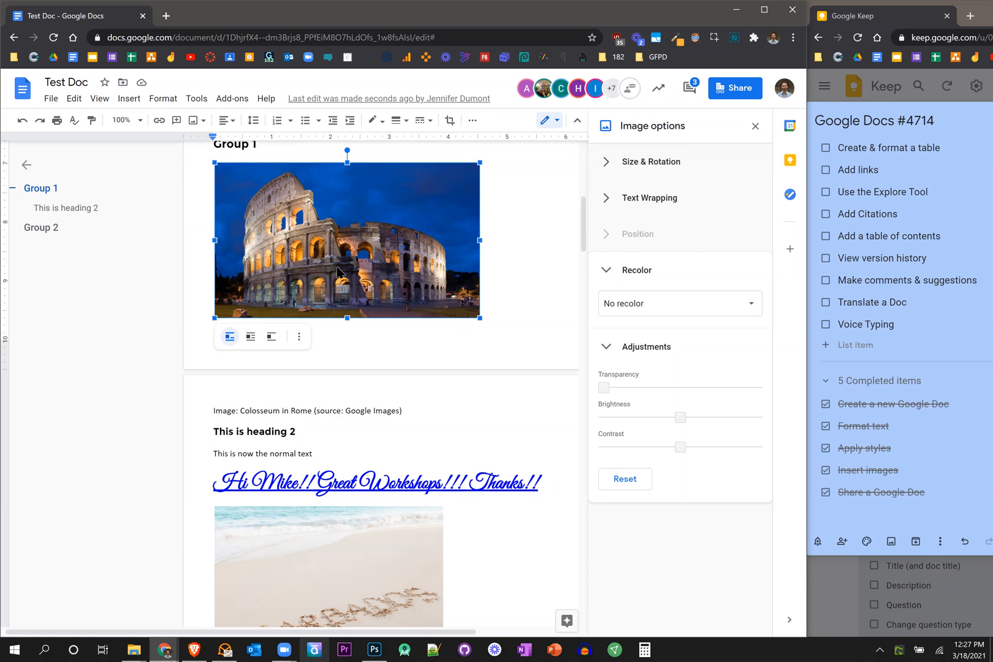
pyautogui.rightClick(366, 221)
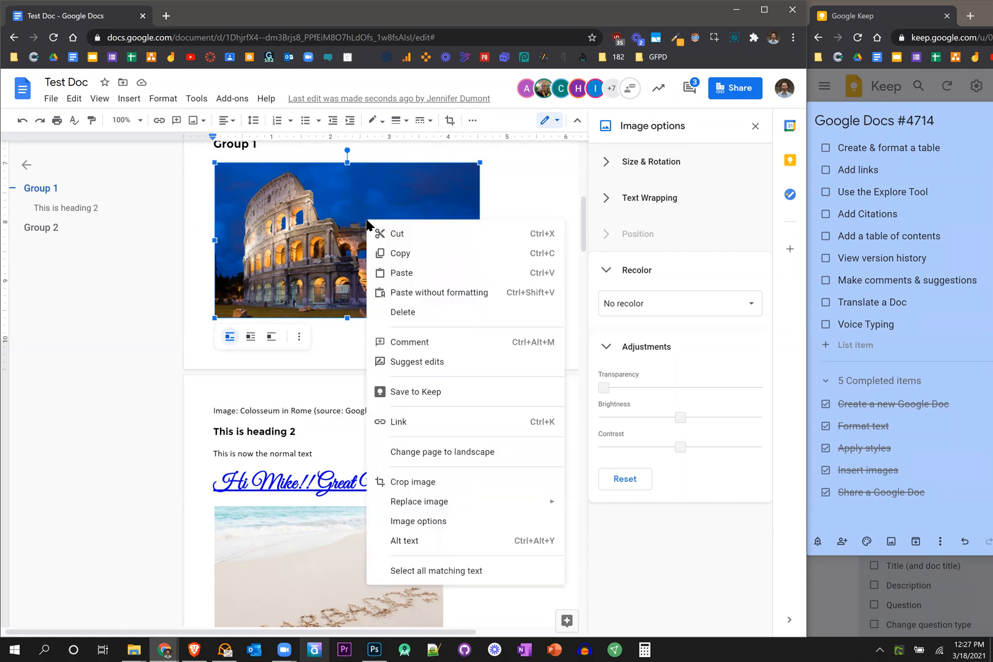
pyautogui.click(426, 422)
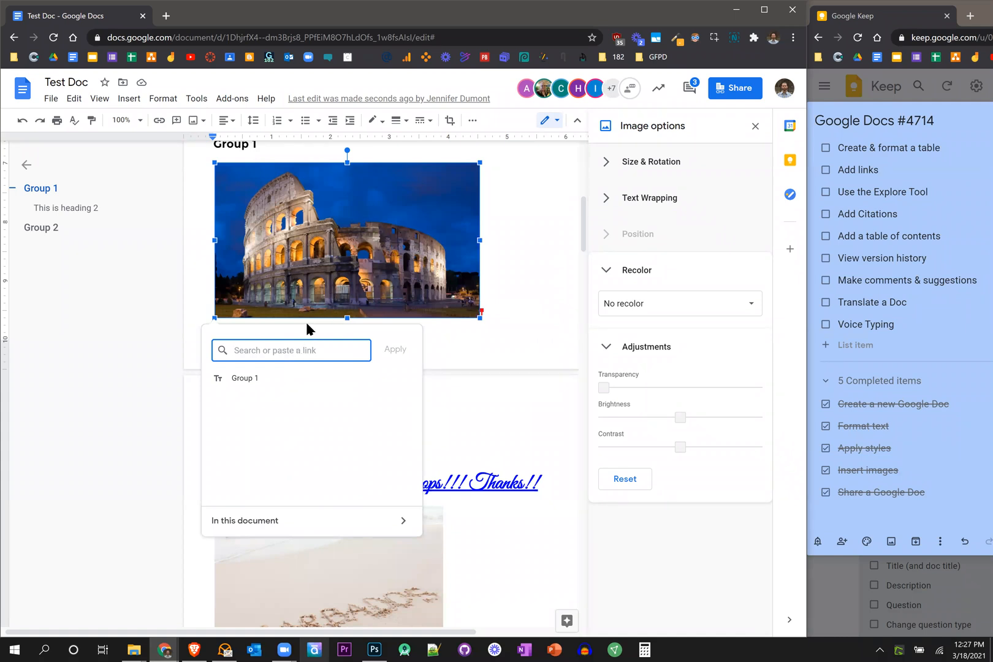
# - Search for "colosseum in rome", link the photo to the en.wikipedia.org "Colosseum - Wikipedia" result, and check the link preview
pyautogui.write('coloss')
pyautogui.write('eum')
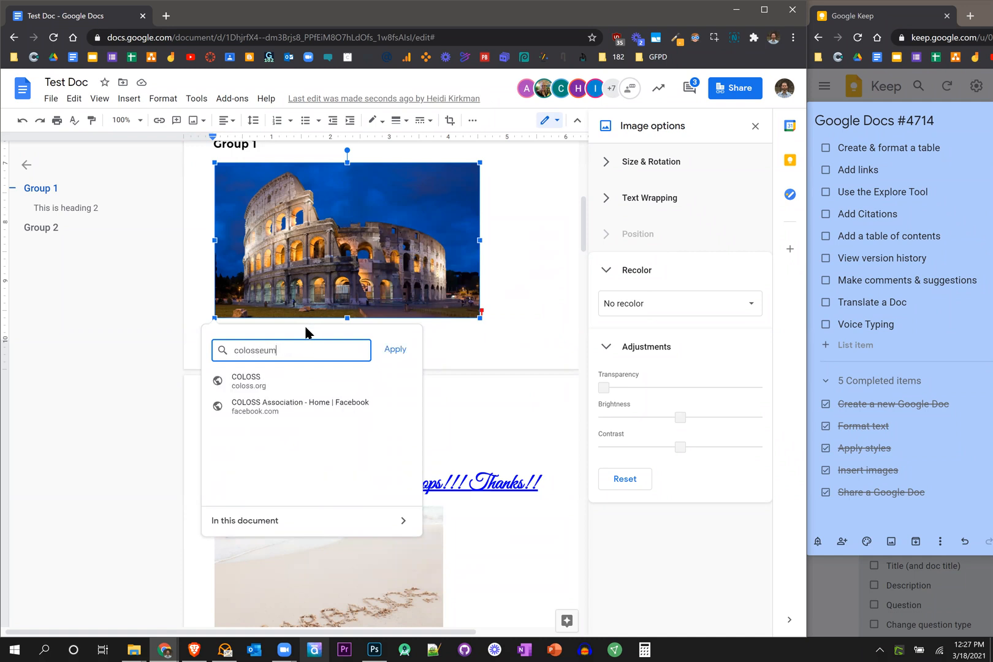
pyautogui.write(' in rome')
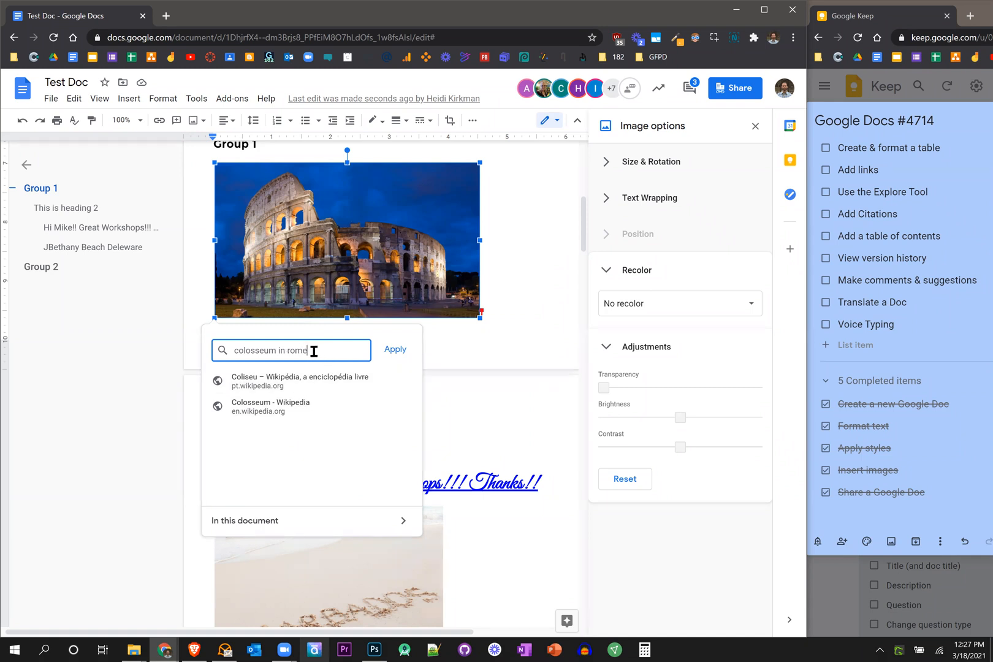
pyautogui.moveTo(316, 351); pyautogui.dragTo(210, 353)
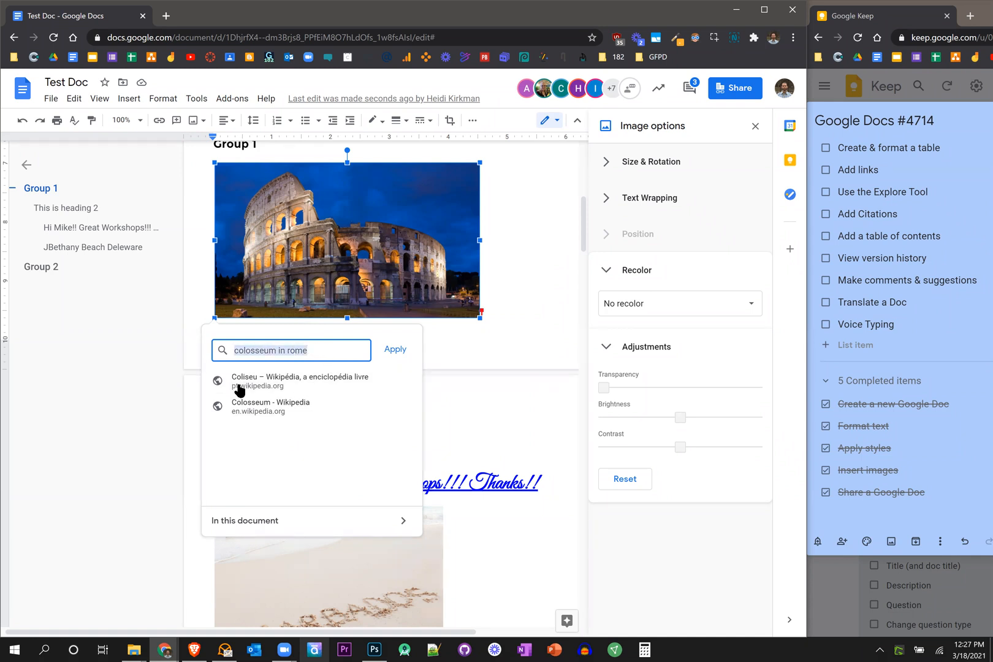
pyautogui.click(305, 410)
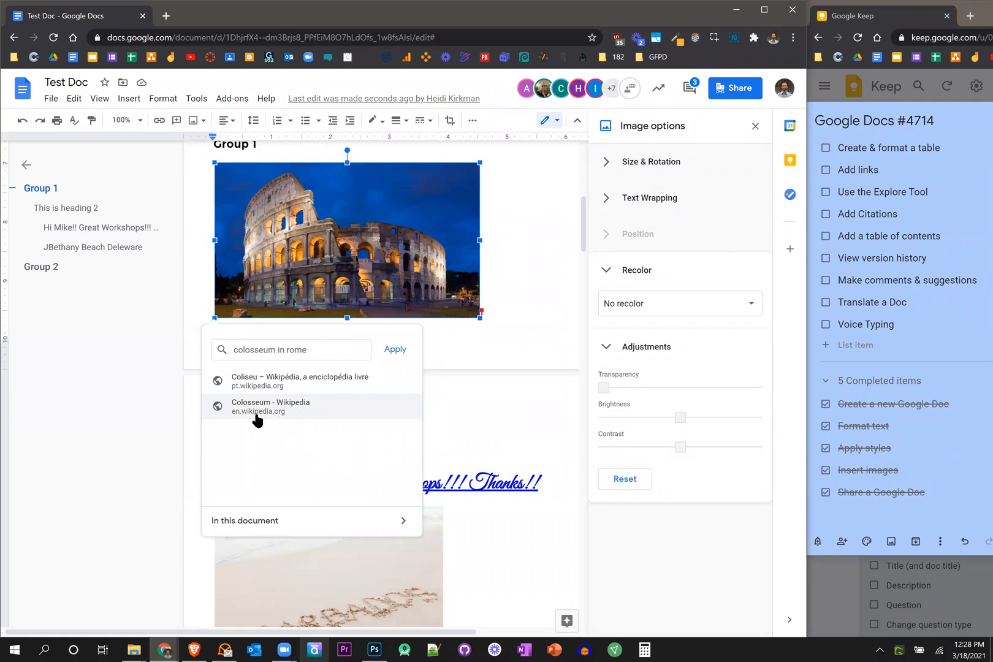
pyautogui.click(340, 409)
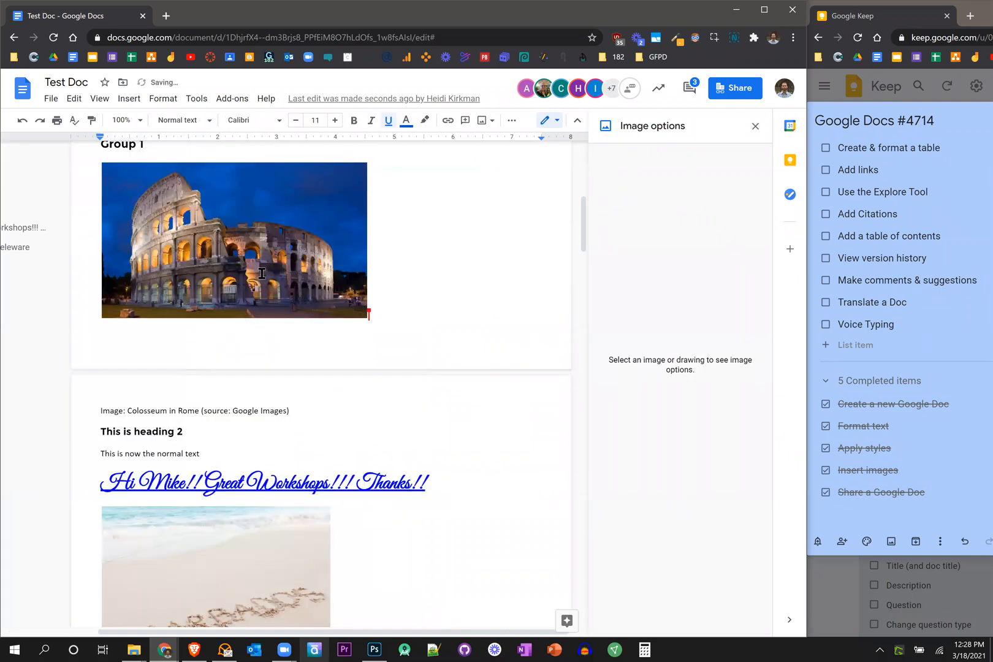
pyautogui.click(158, 306)
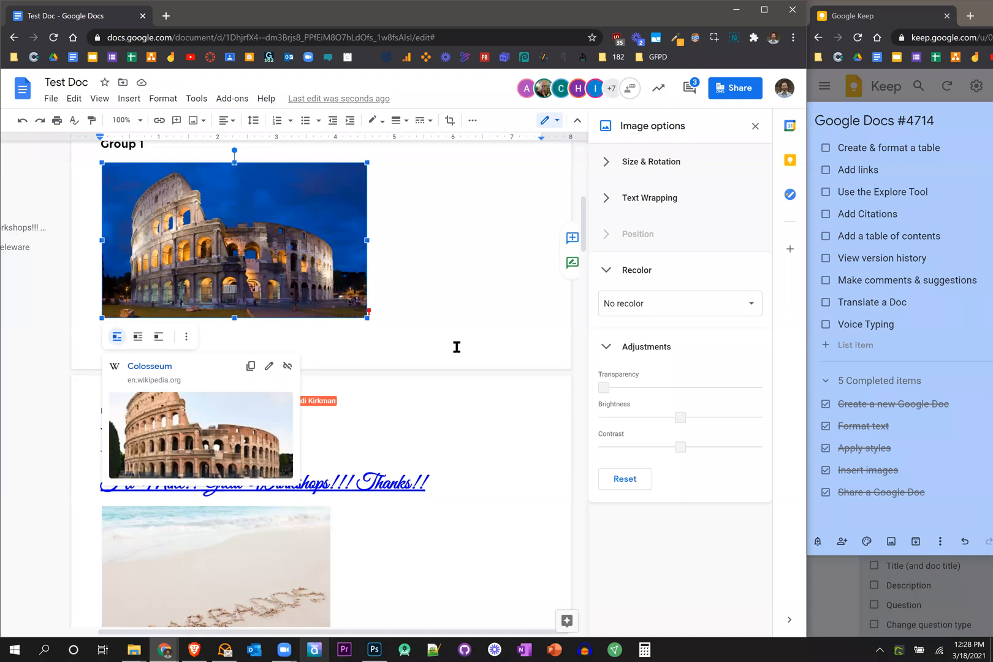
pyautogui.click(436, 285)
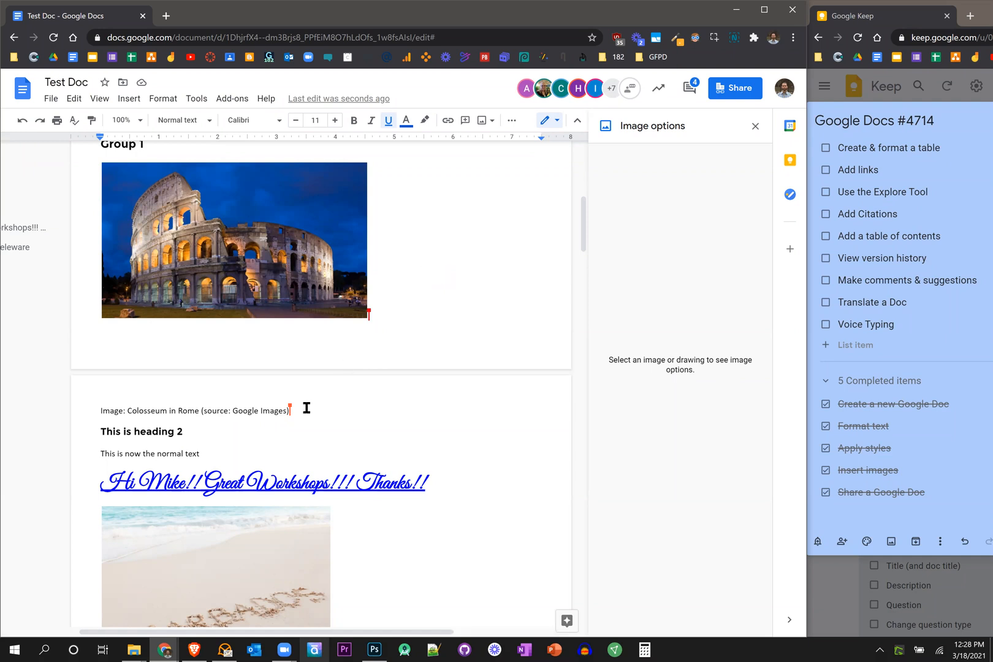
# - Select the Colosseum caption line under Group 1 and search for "colosseum in rome" as its link target
pyautogui.moveTo(158, 411); pyautogui.dragTo(369, 372)
pyautogui.scroll(2, 306, 308)
pyautogui.click(306, 309)
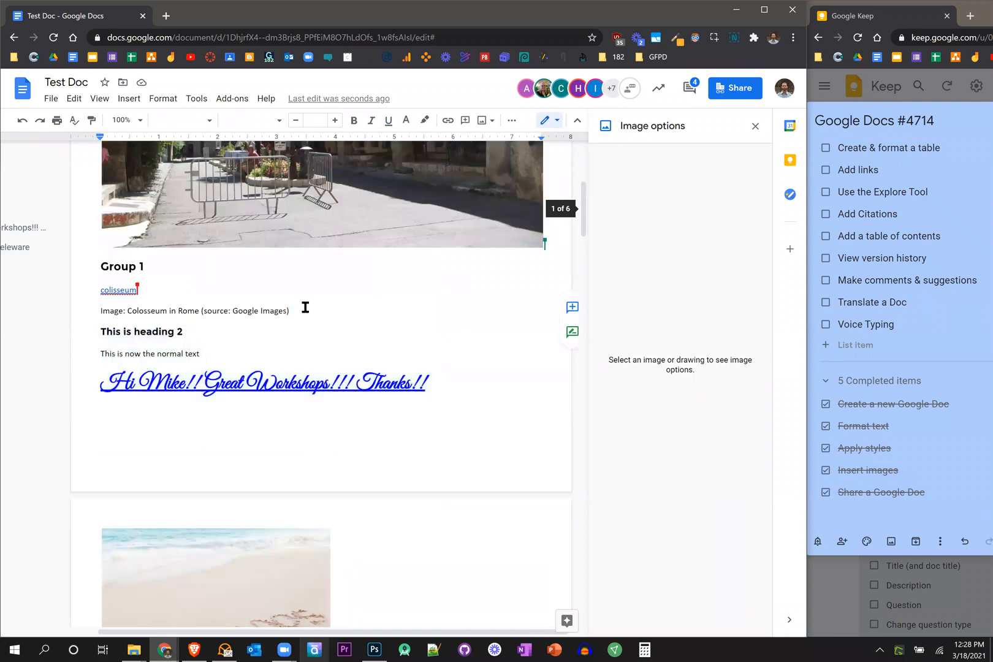
pyautogui.moveTo(124, 311); pyautogui.dragTo(96, 310)
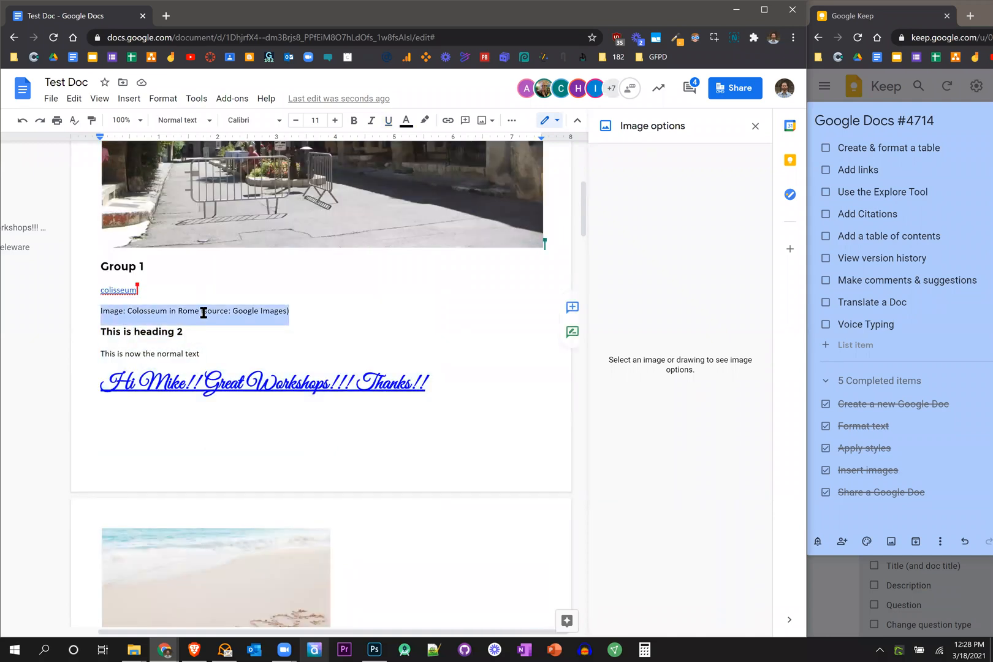
pyautogui.rightClick(204, 315)
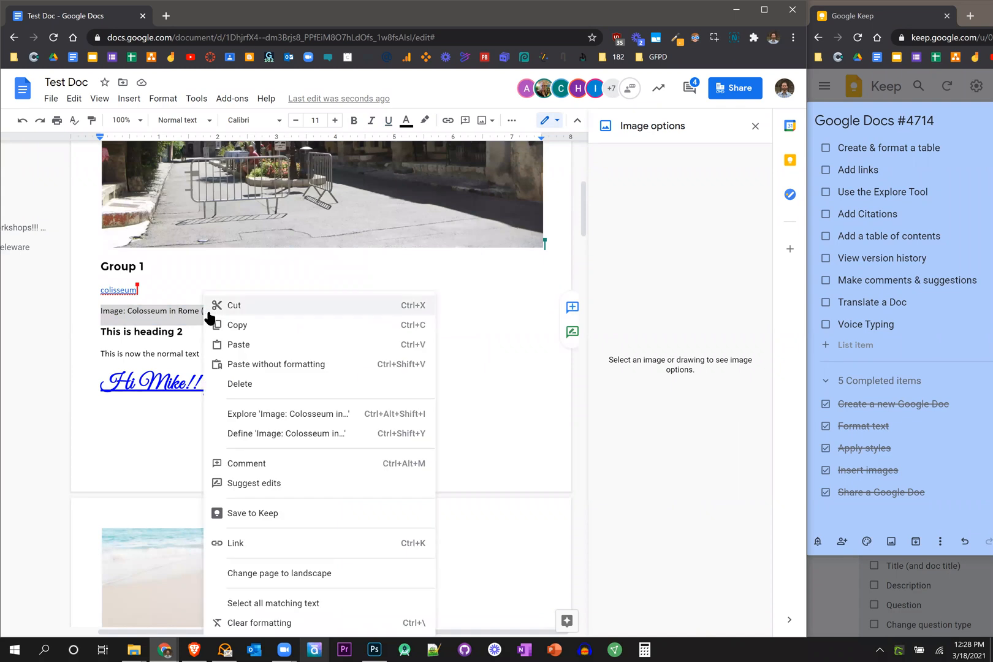
pyautogui.click(251, 543)
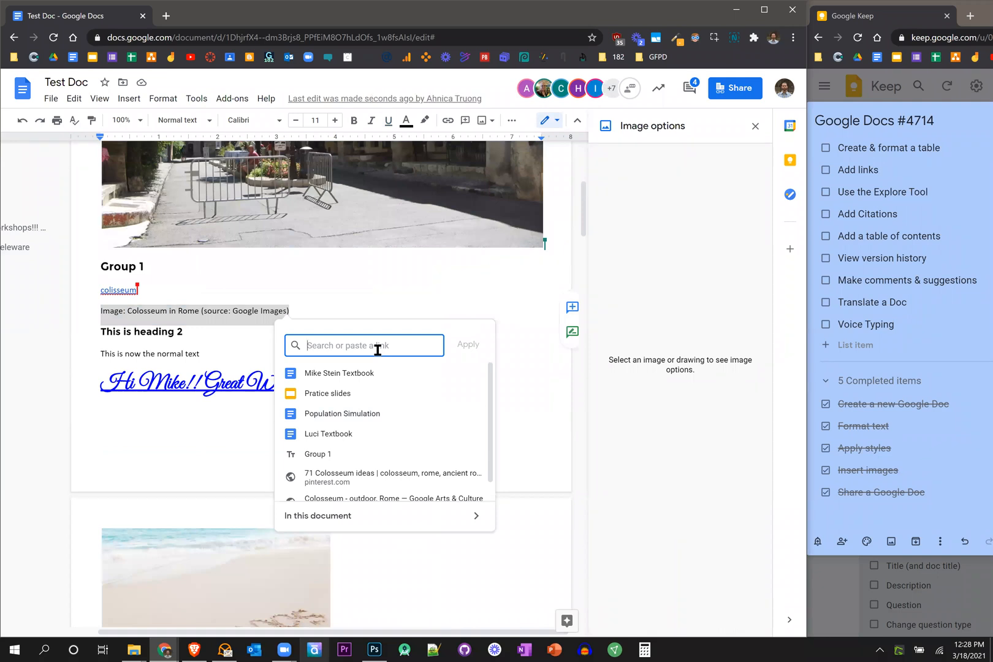
pyautogui.write('colosseum')
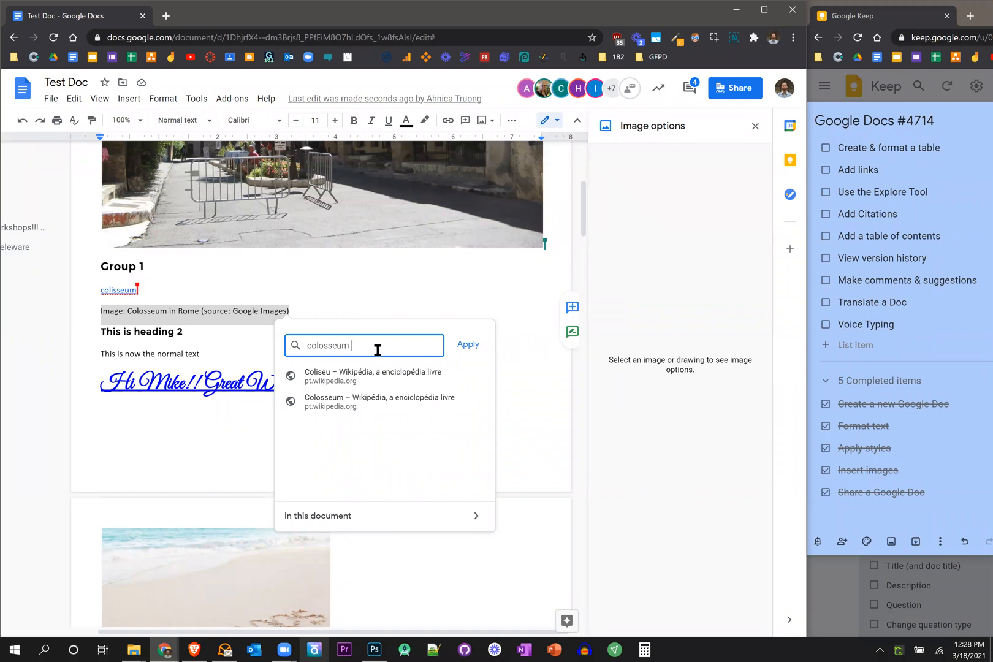
pyautogui.write(' in rome')
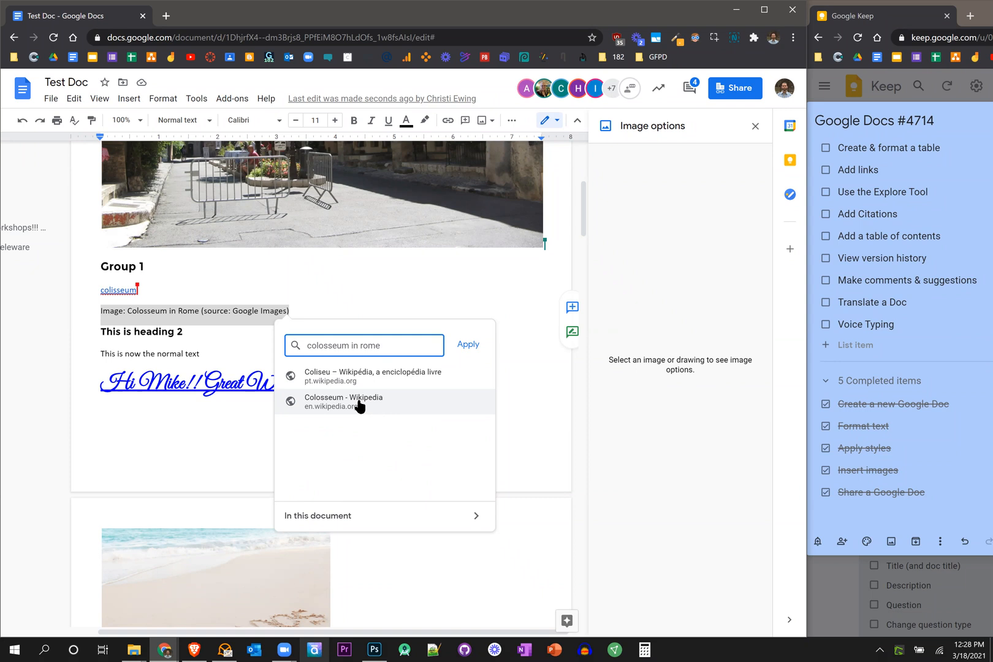
pyautogui.hotkey('ctrl', 'a')
pyautogui.write('www.google.com')
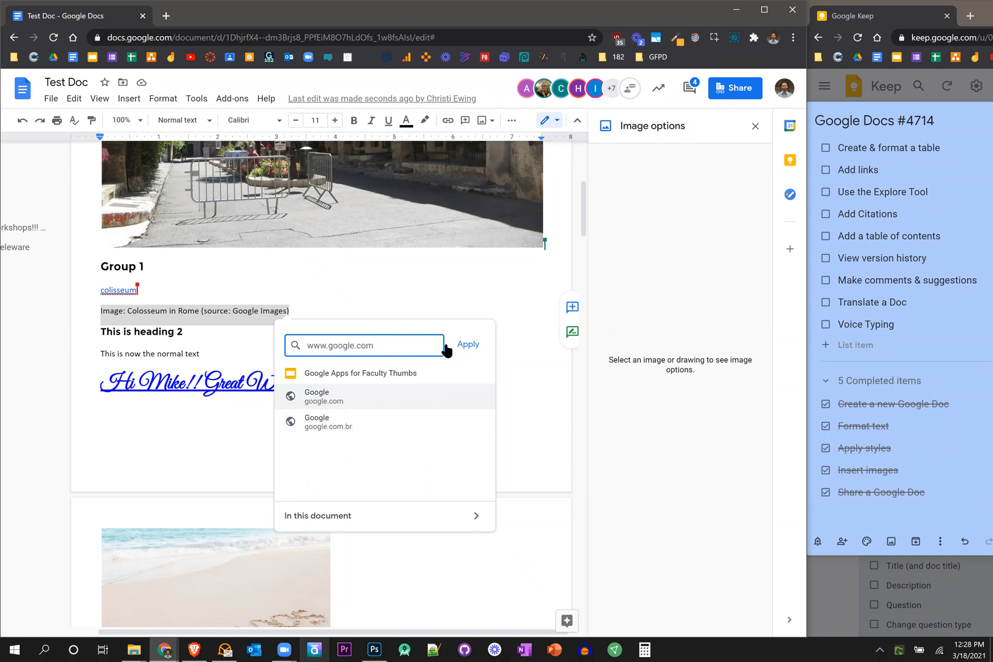
pyautogui.click(469, 346)
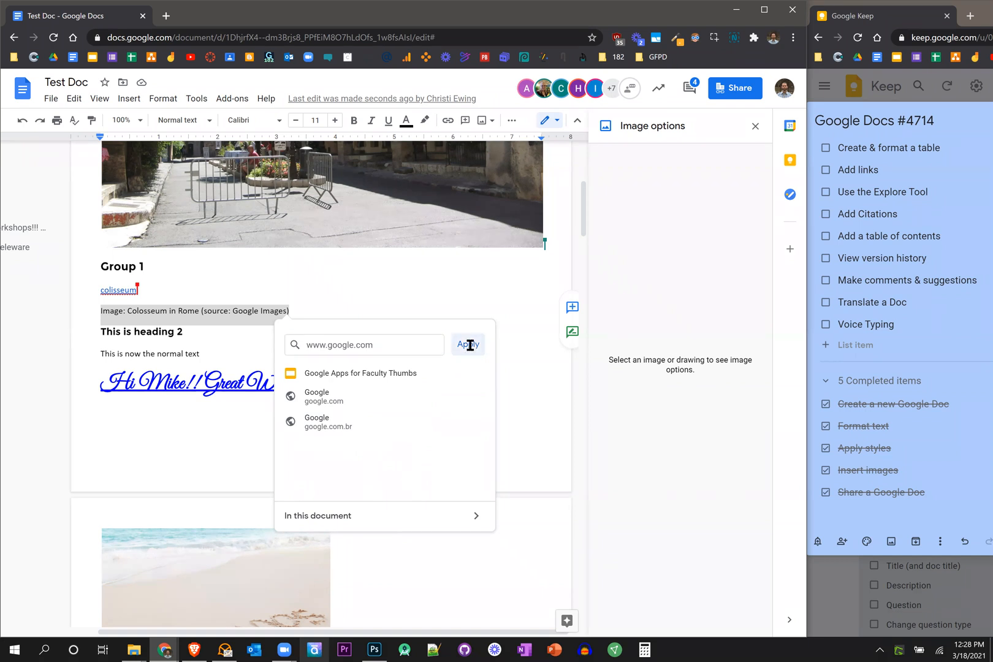
pyautogui.click(238, 311)
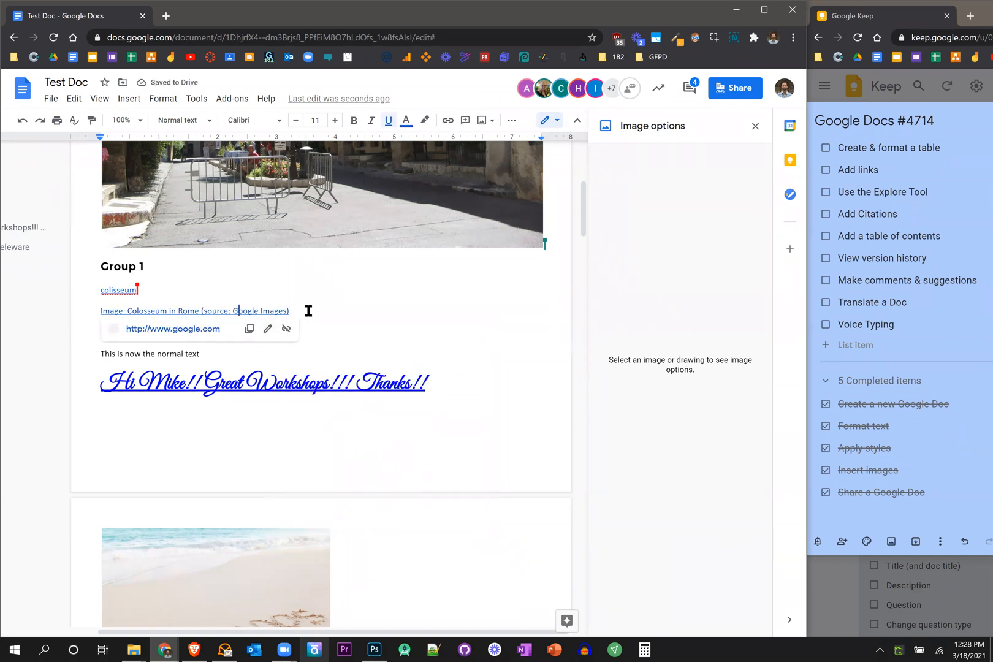
pyautogui.click(444, 308)
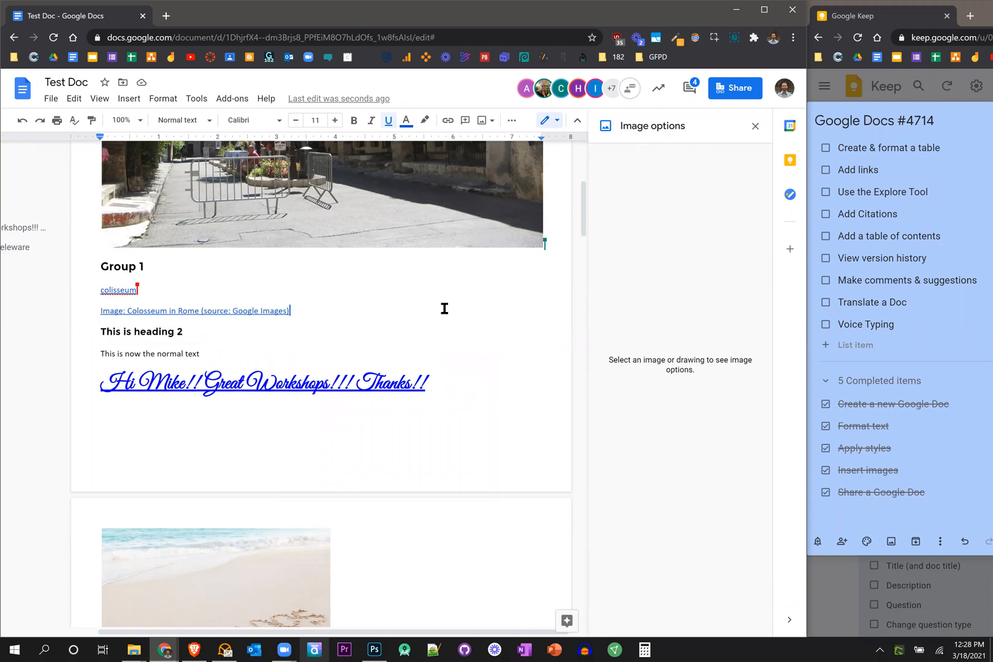
pyautogui.press('Return')
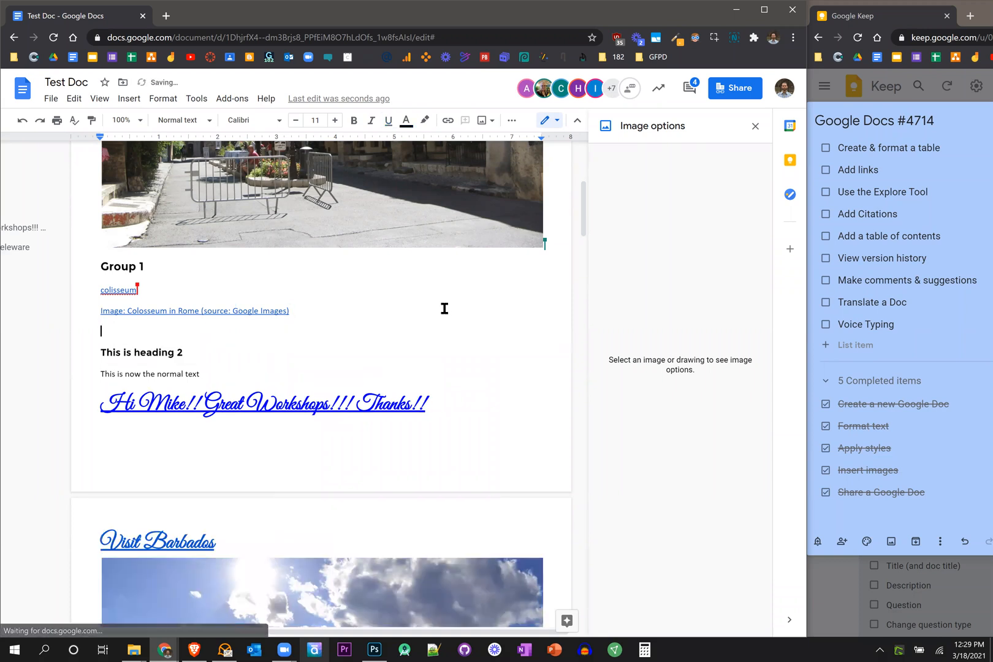
pyautogui.press('Return')
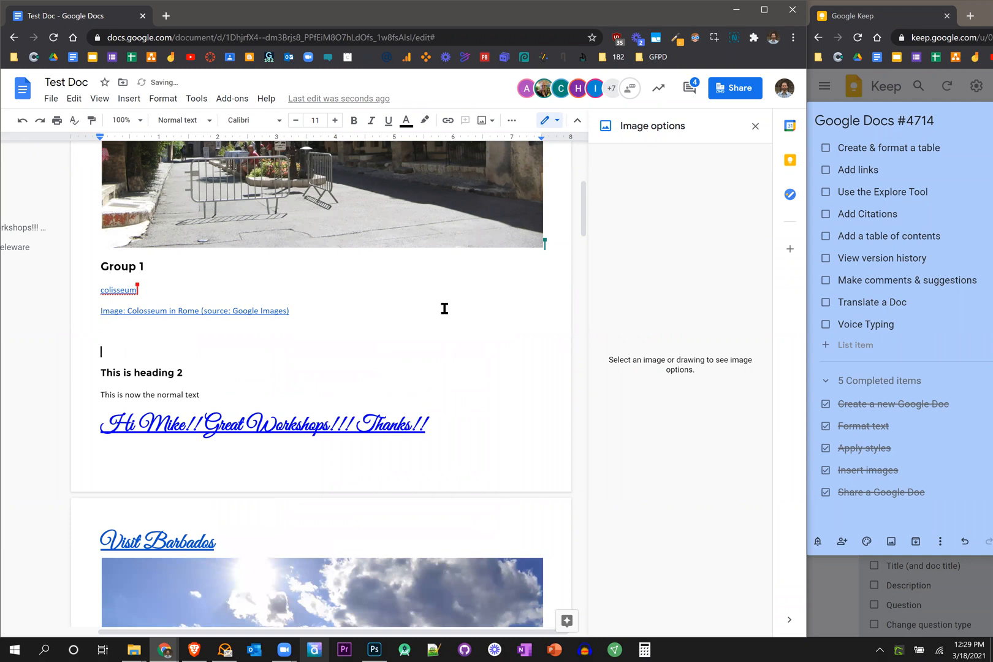
pyautogui.write('www.google.com')
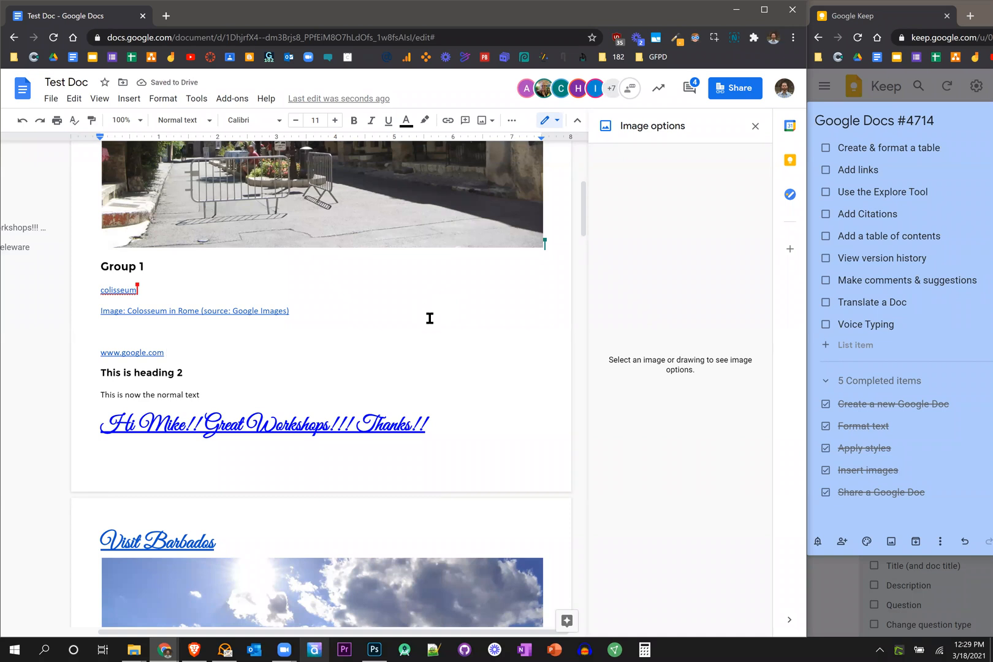
pyautogui.click(325, 333)
pyautogui.doubleClick(171, 351)
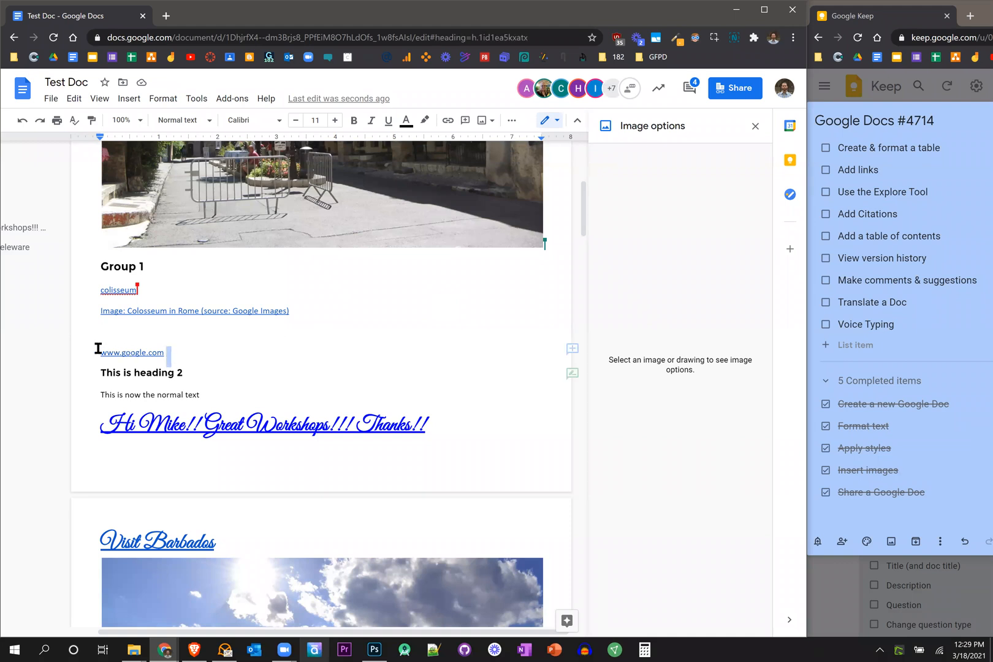
pyautogui.moveTo(98, 352); pyautogui.dragTo(167, 353)
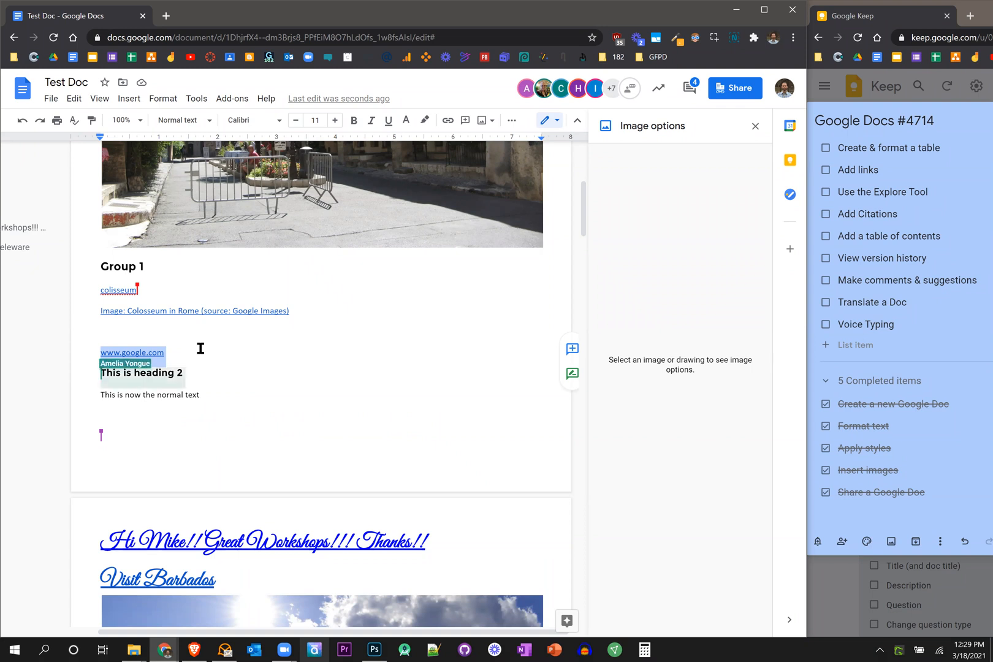
pyautogui.click(201, 348)
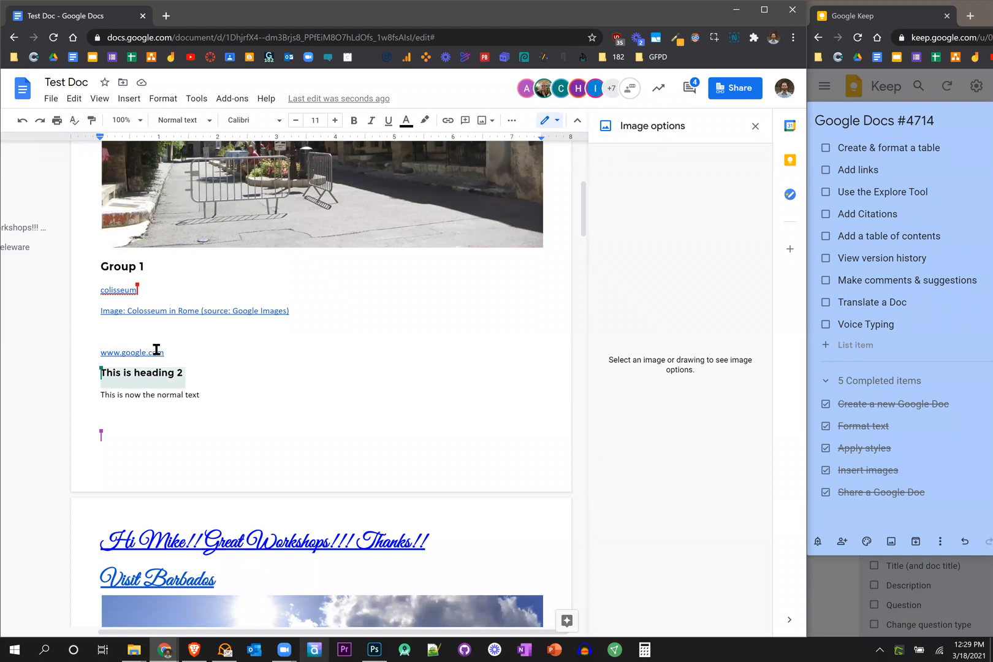
pyautogui.click(198, 337)
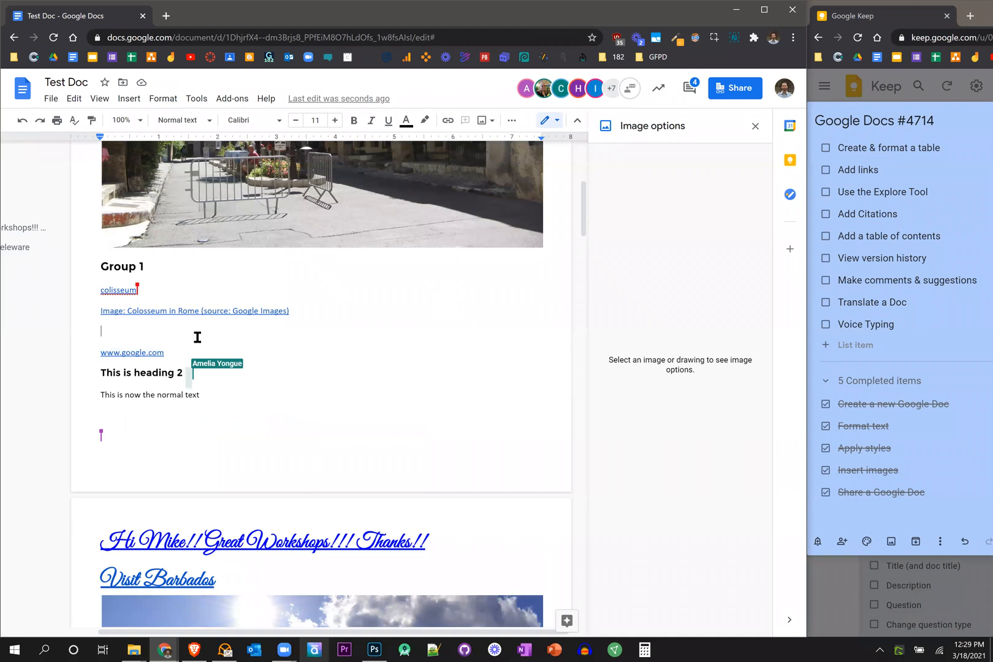
pyautogui.write('Visit Goog')
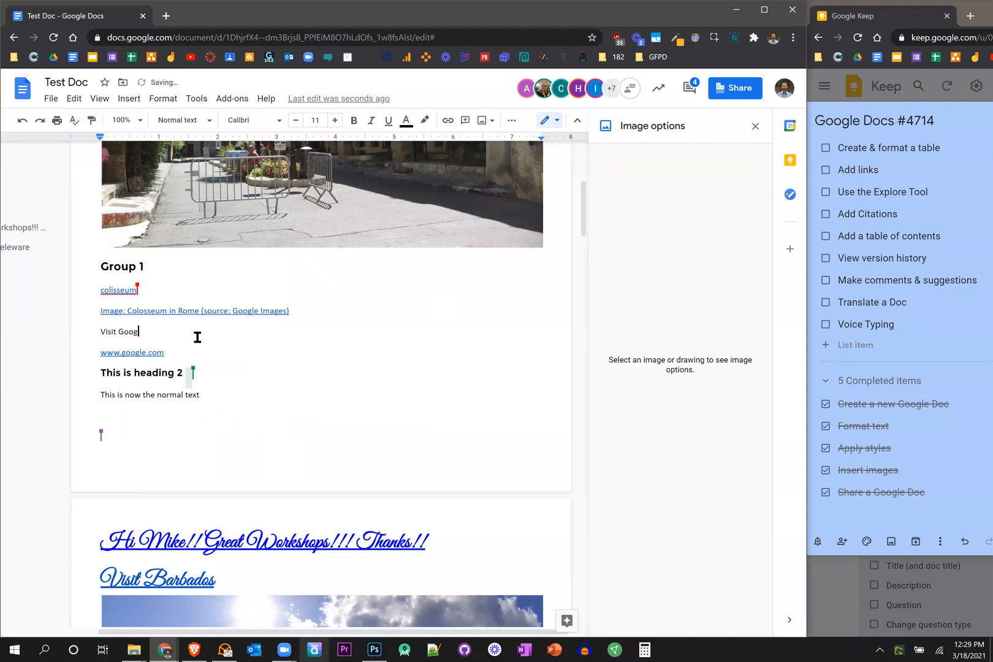
pyautogui.write("le's Website")
pyautogui.moveTo(180, 330); pyautogui.dragTo(97, 336)
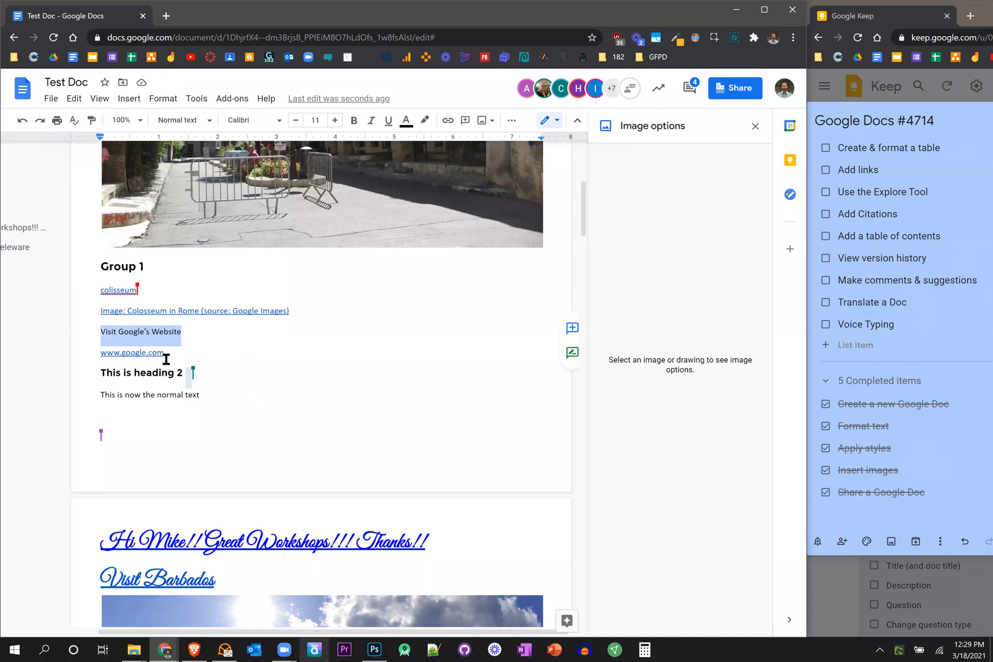
pyautogui.moveTo(170, 354); pyautogui.dragTo(97, 354)
pyautogui.press('BackSpace')
pyautogui.moveTo(191, 333); pyautogui.dragTo(95, 332)
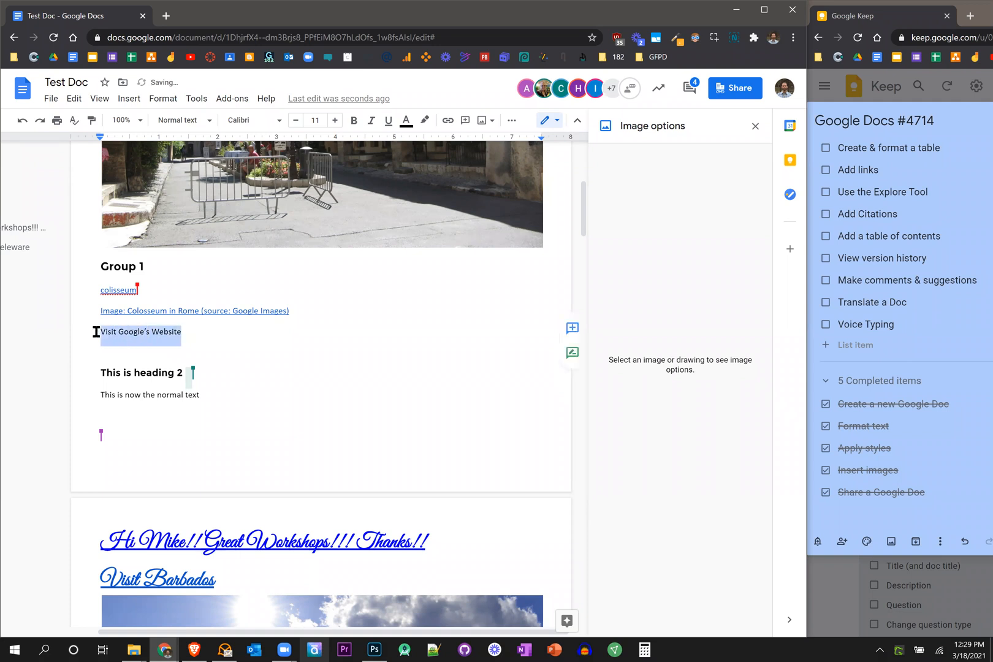
pyautogui.rightClick(135, 338)
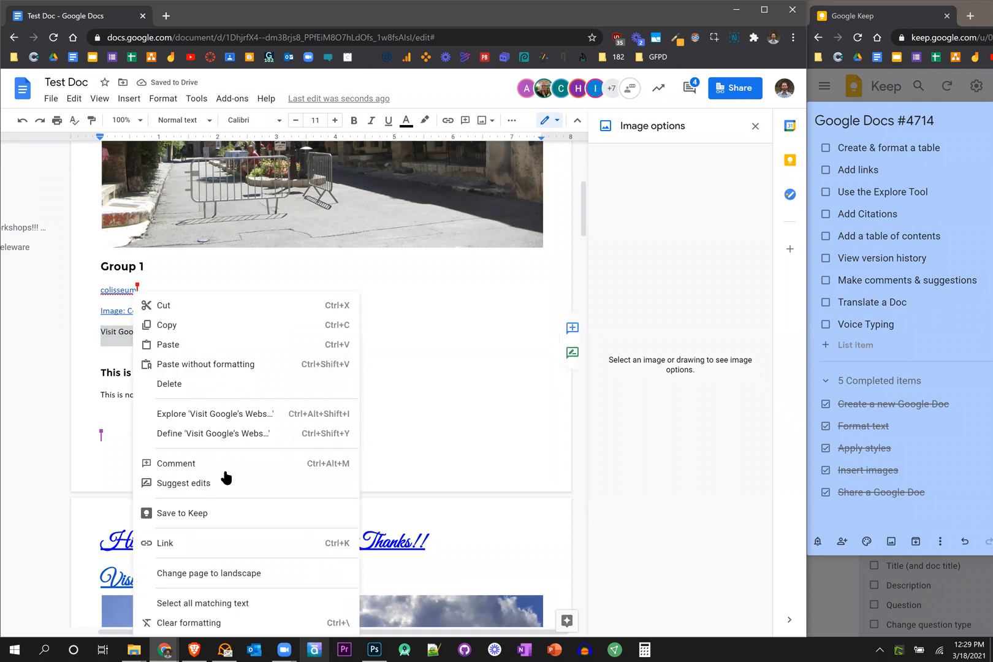
pyautogui.click(195, 545)
pyautogui.hotkey('ctrl', 'v')
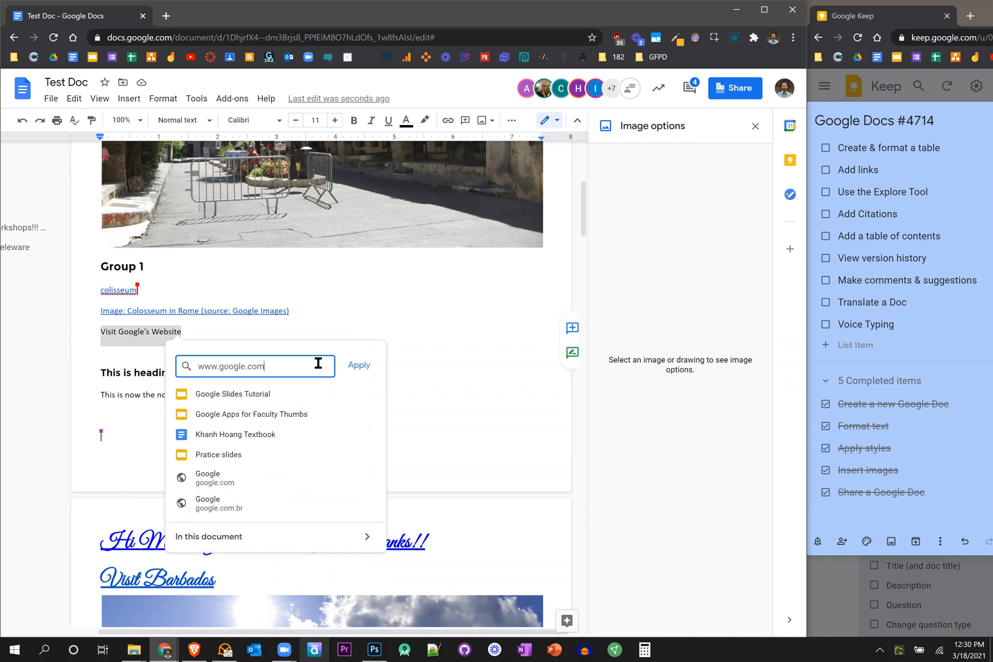
pyautogui.click(350, 364)
pyautogui.click(135, 333)
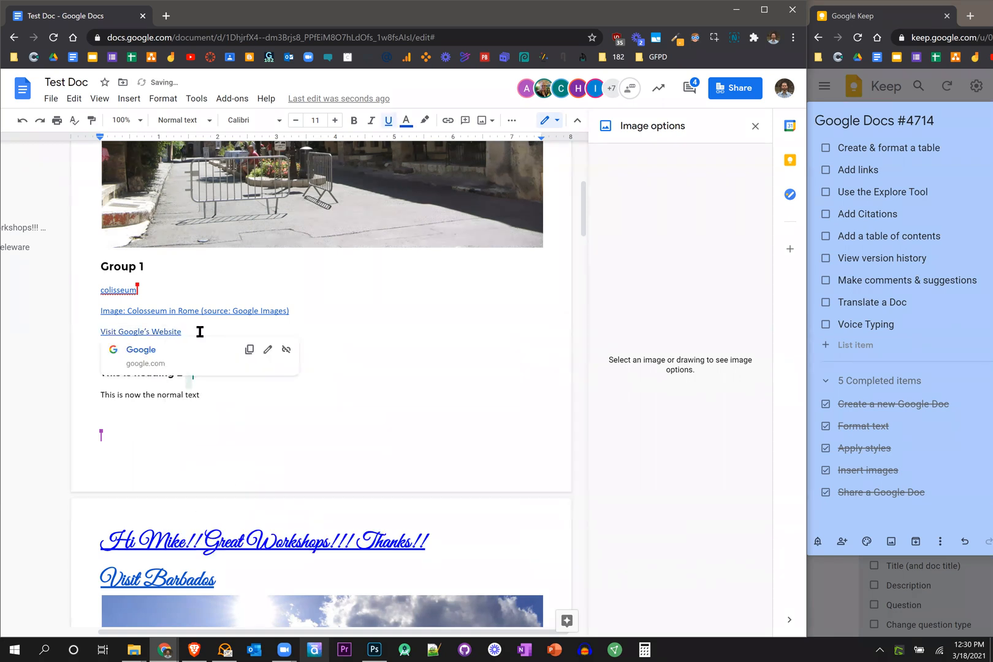
pyautogui.click(195, 332)
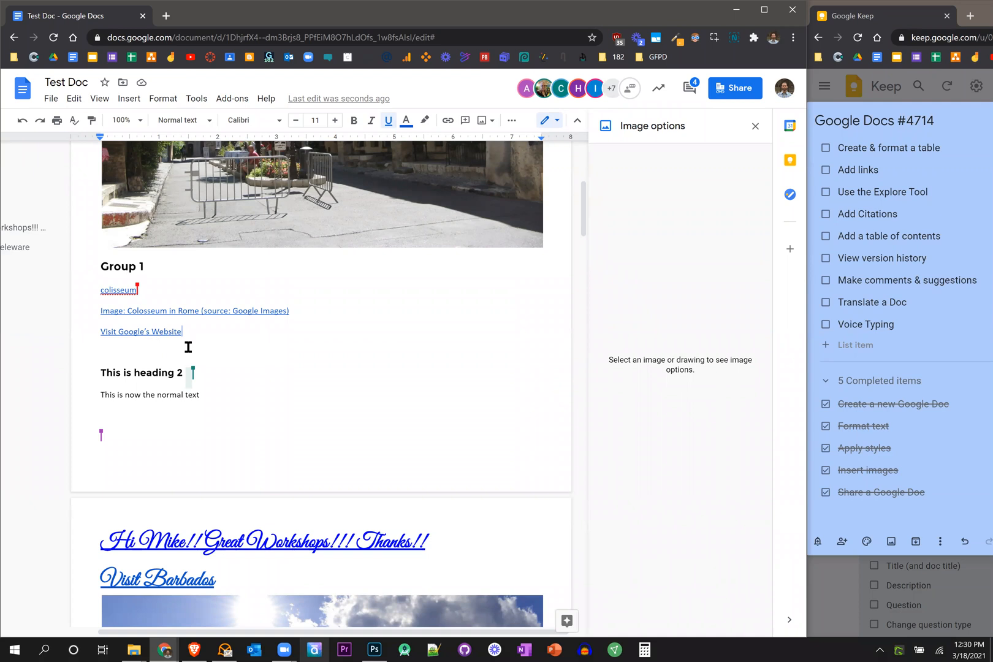
pyautogui.click(219, 349)
# - Insert a page break before the document's first line and write "Group 1" on the new blank first page, followed by a new line
pyautogui.scroll(5, 255, 368)
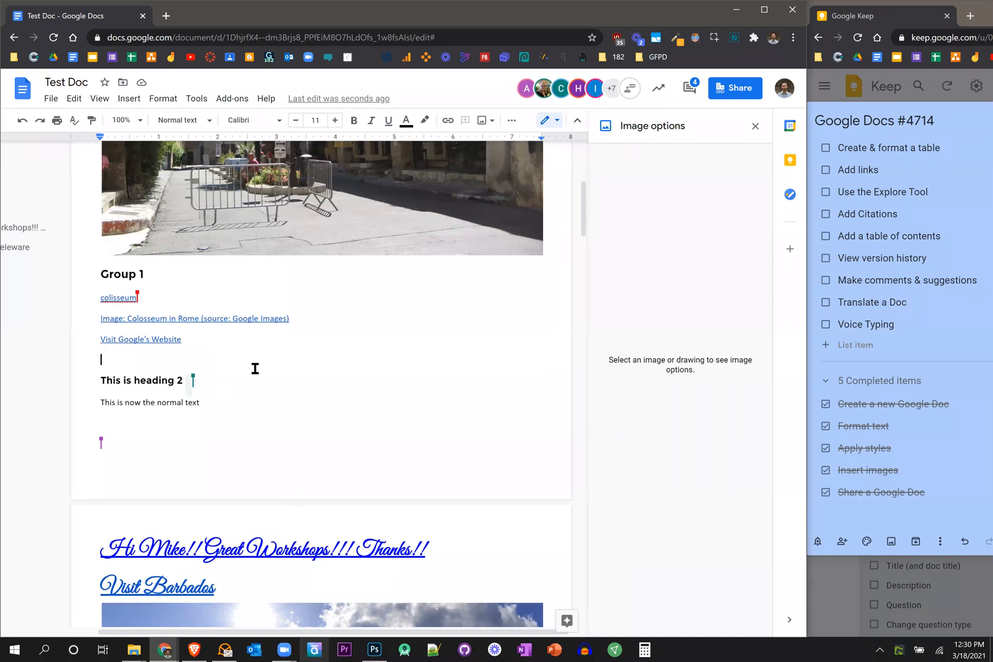
pyautogui.click(87, 187)
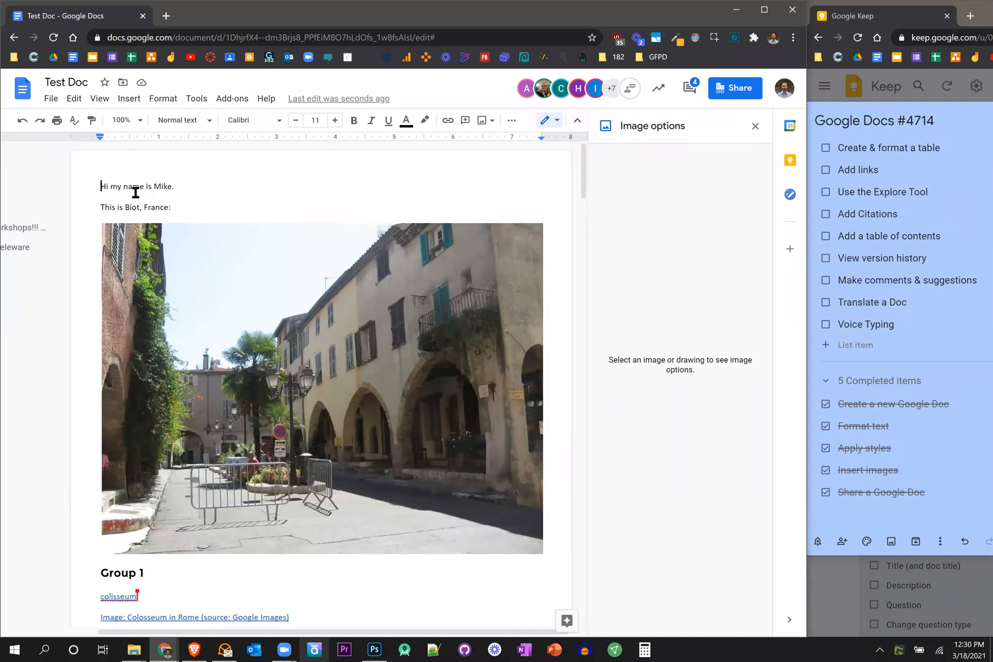
pyautogui.hotkey('ctrl', 'Return')
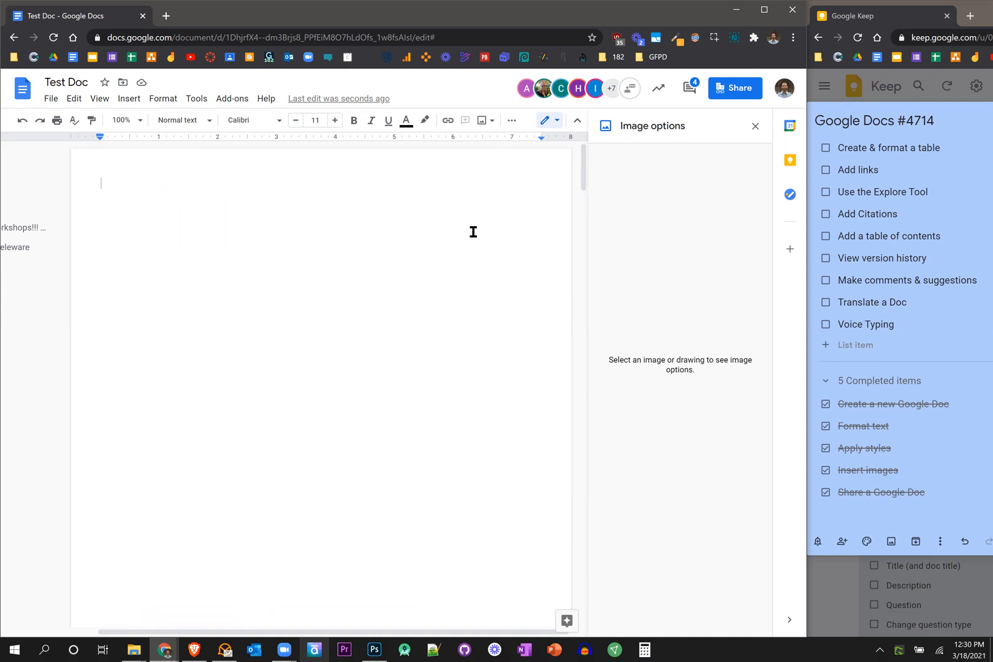
pyautogui.write('Group 1')
pyautogui.press('Return')
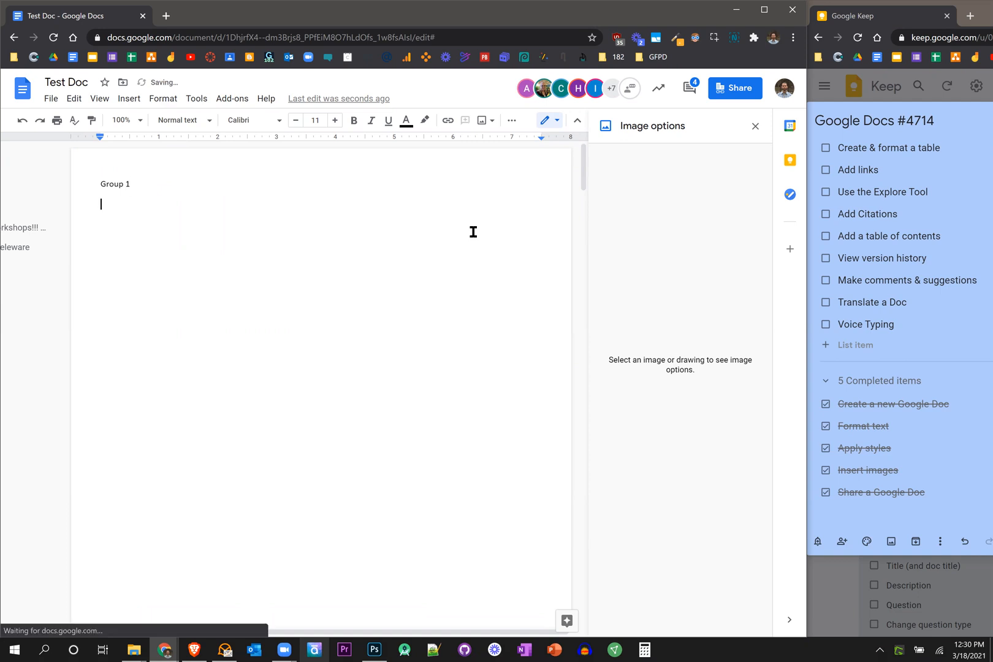
# - Add the lines "Group 2", "Group 3" and "Group 4" below the "Group 1" line at the start of the document
pyautogui.write('Group 2')
pyautogui.press('Return')
pyautogui.write('Group 3')
pyautogui.press('Return')
pyautogui.write('Group 3')
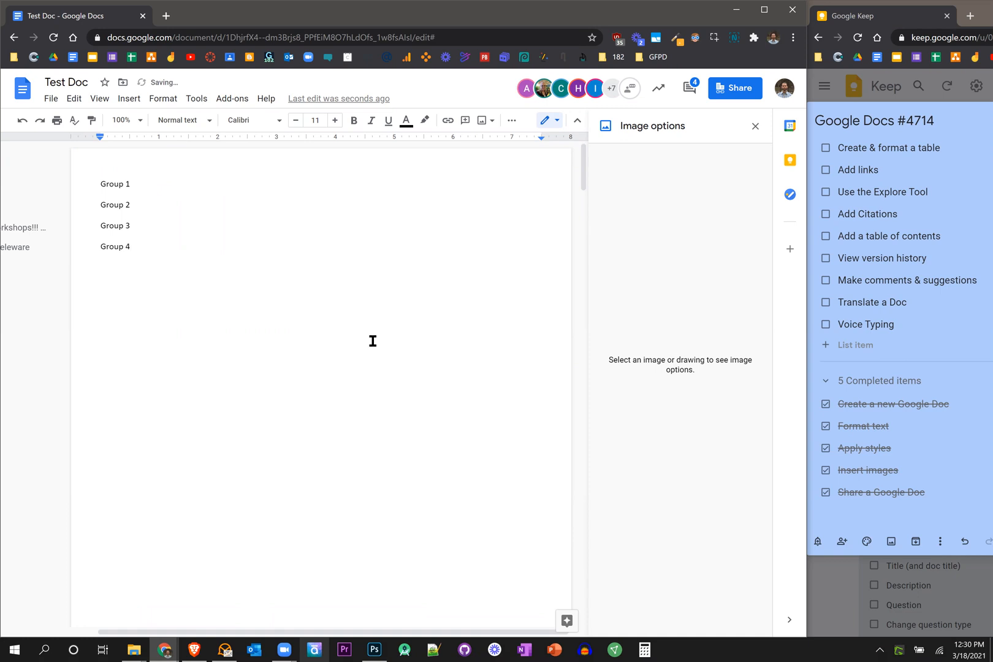
# - Link the "Group 1" line on the first page to the Group 1 heading within this document
pyautogui.scroll(-6, 225, 343)
pyautogui.scroll(-10, 225, 342)
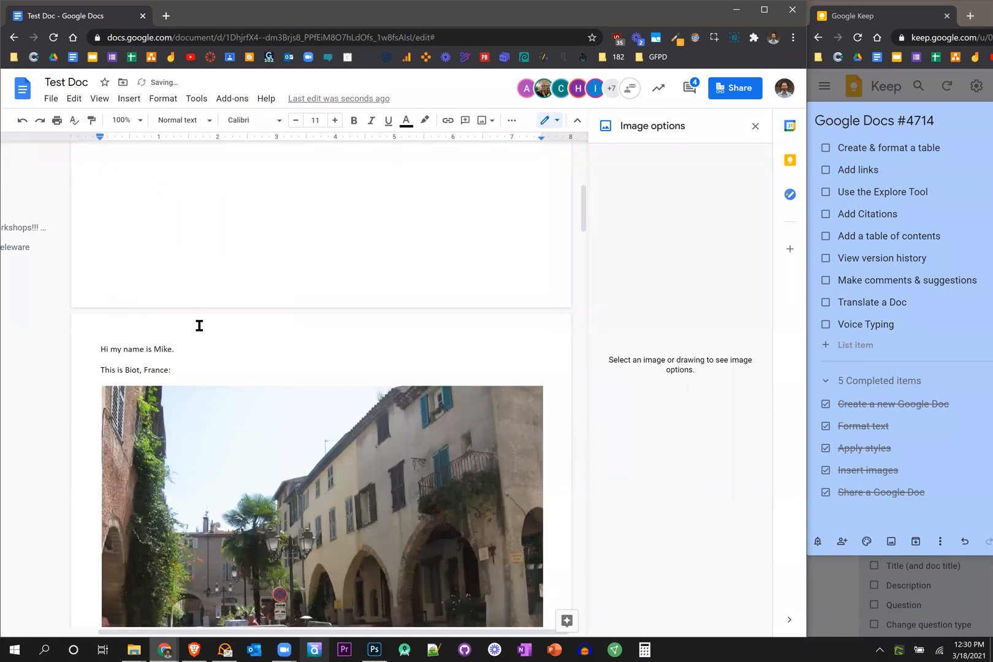
pyautogui.scroll(-15, 249, 399)
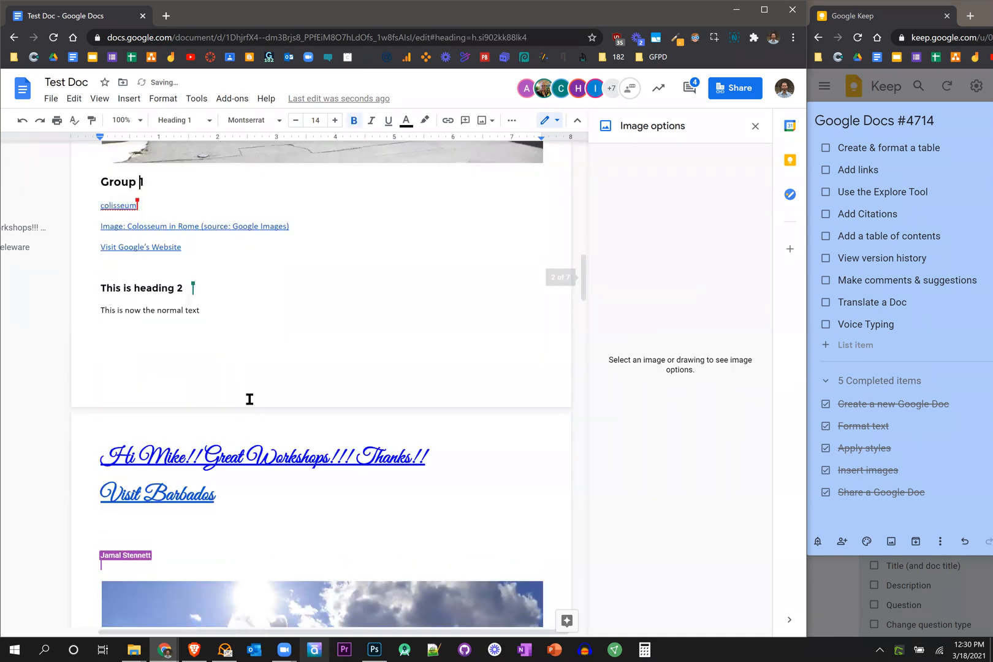
pyautogui.scroll(-15, 244, 427)
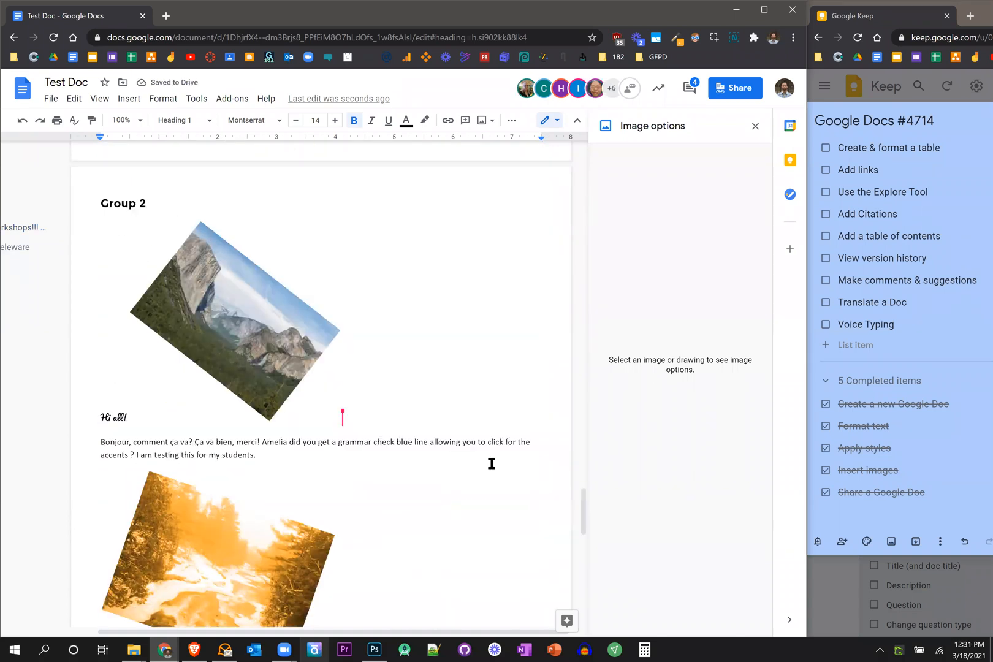
pyautogui.scroll(5, 465, 467)
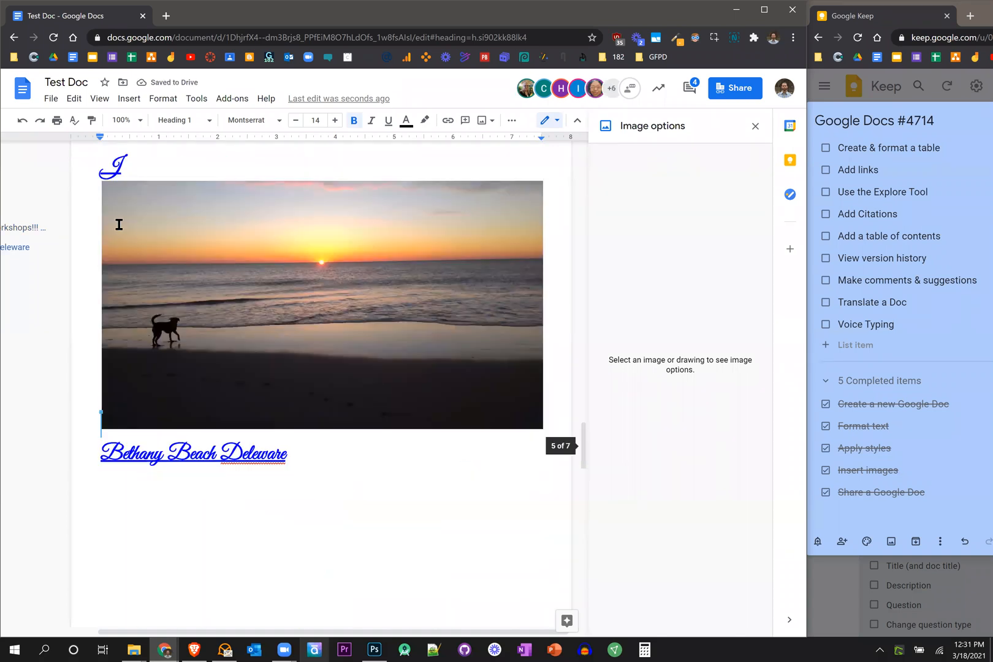
pyautogui.scroll(20, 117, 209)
pyautogui.moveTo(99, 186); pyautogui.dragTo(127, 186)
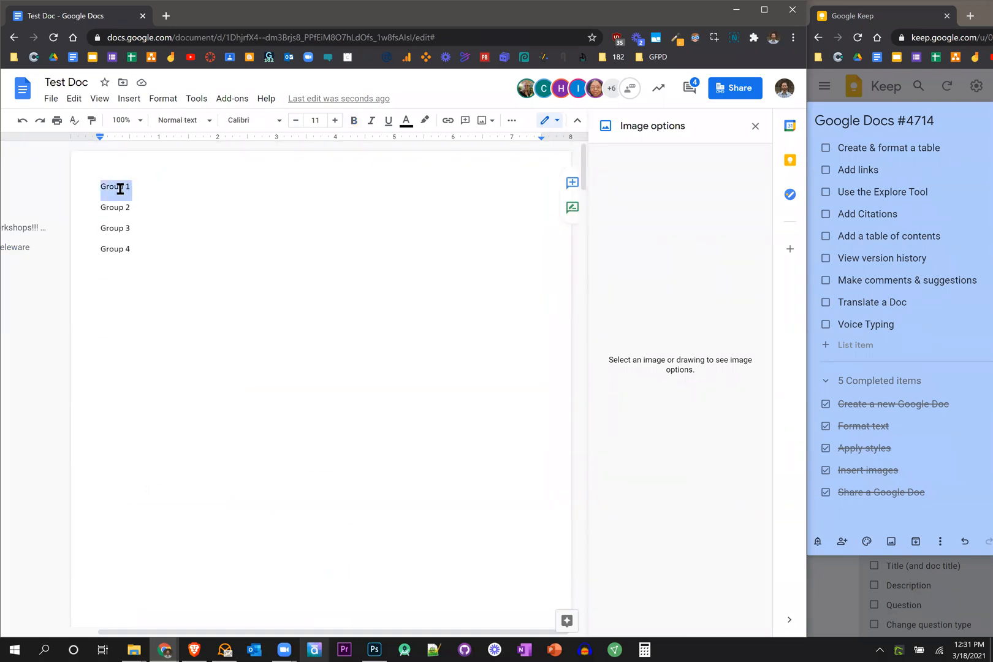
pyautogui.rightClick(123, 192)
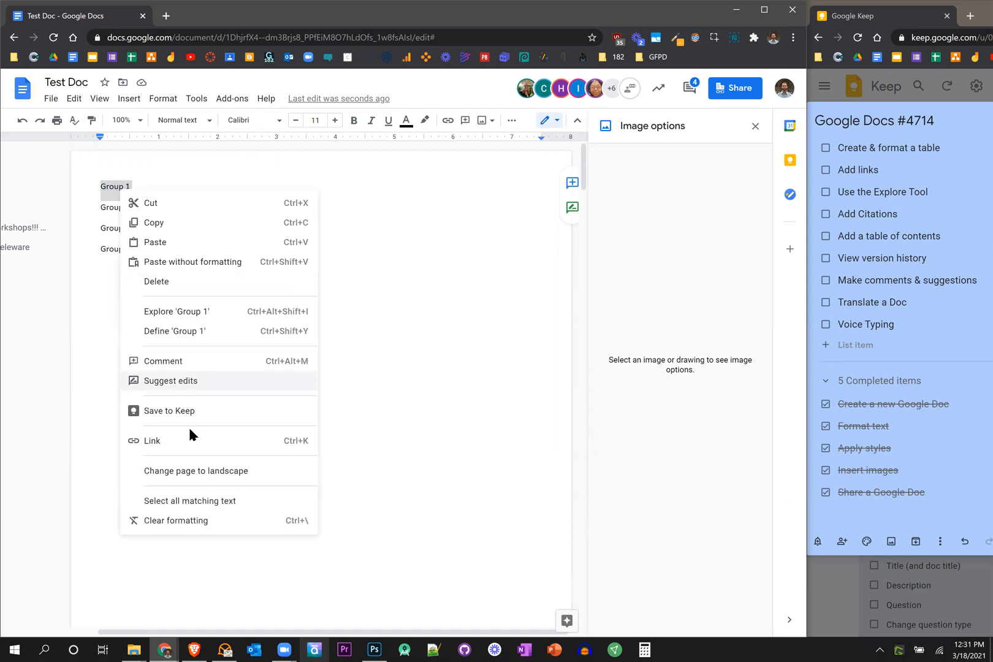
pyautogui.click(185, 440)
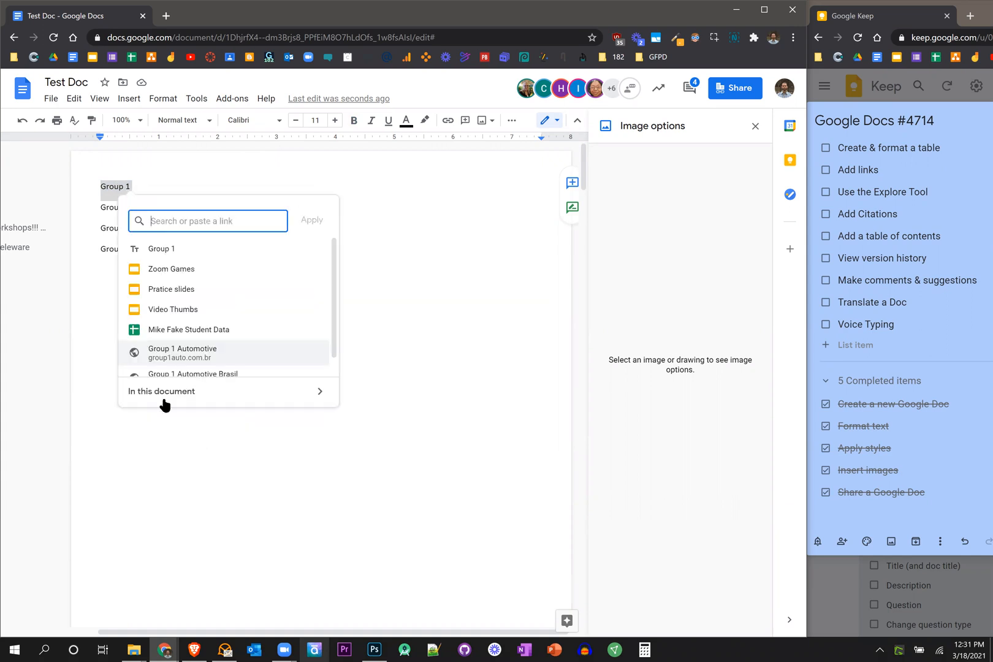
pyautogui.click(209, 392)
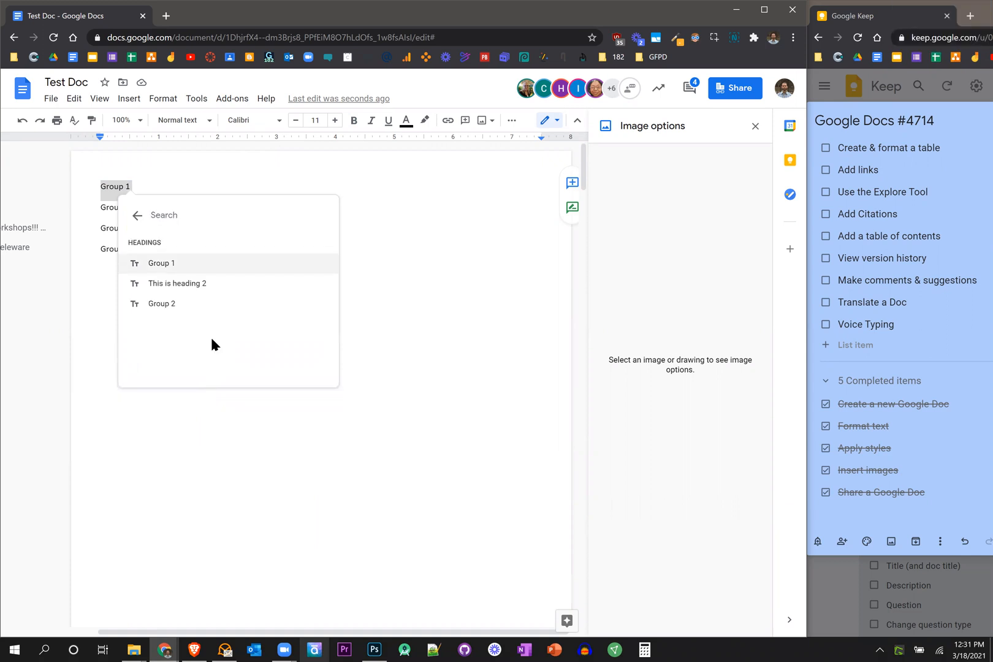
pyautogui.click(205, 262)
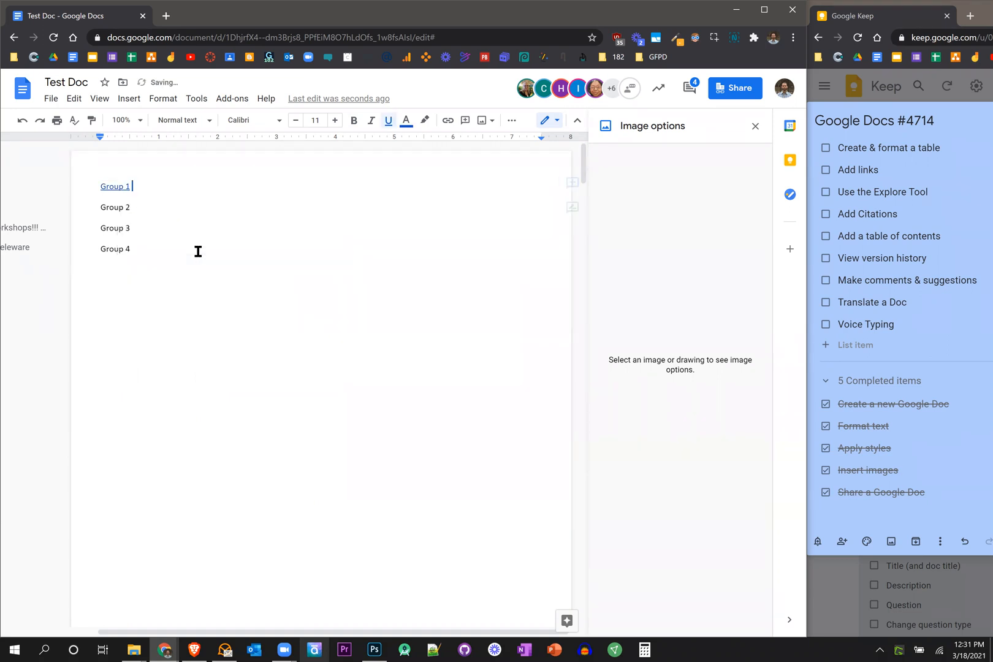
# - Test the "Group 1" link by jumping to its heading, and check the headings in the document outline
pyautogui.click(114, 186)
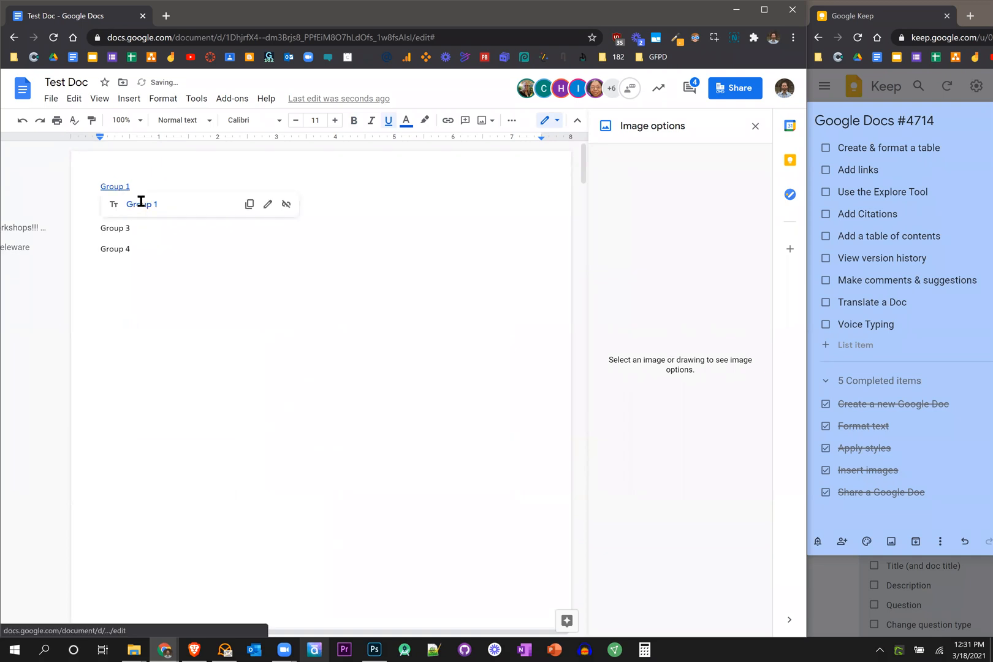
pyautogui.click(141, 204)
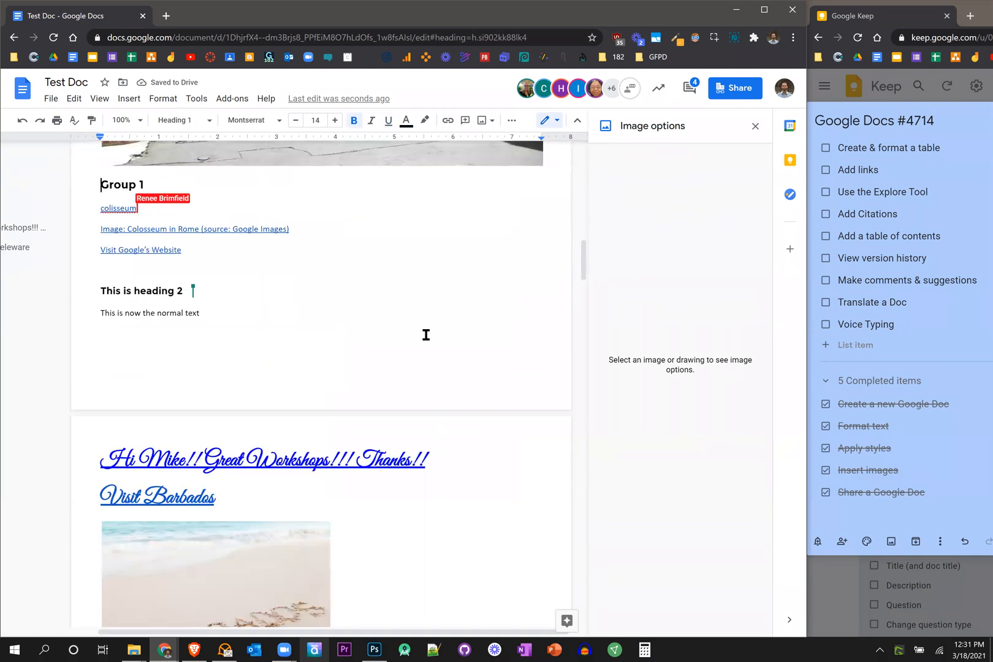
pyautogui.scroll(16, 427, 332)
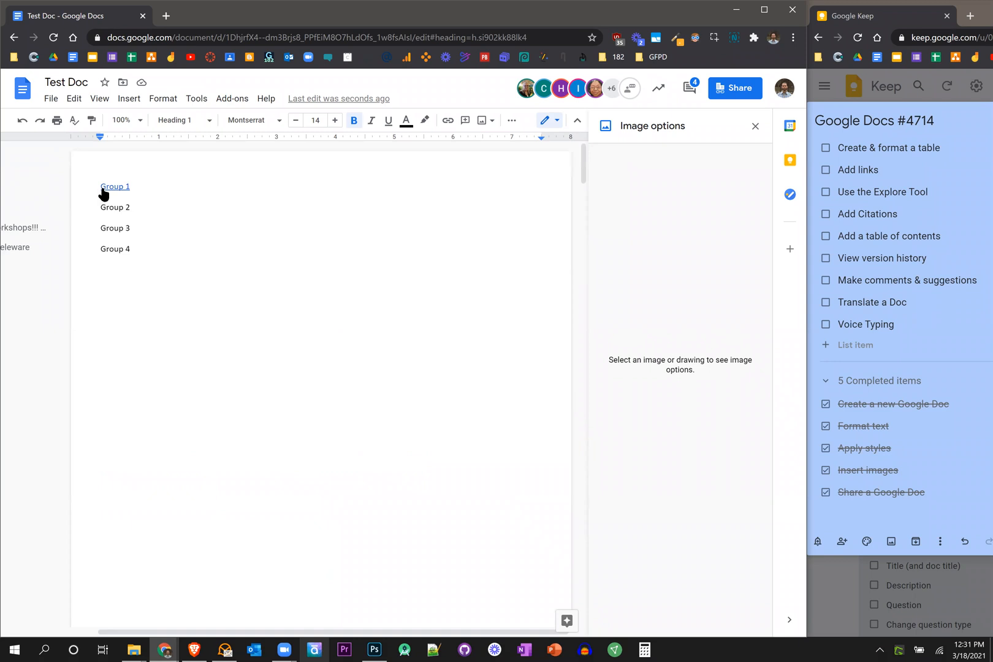
pyautogui.hscroll(-4, 72, 214)
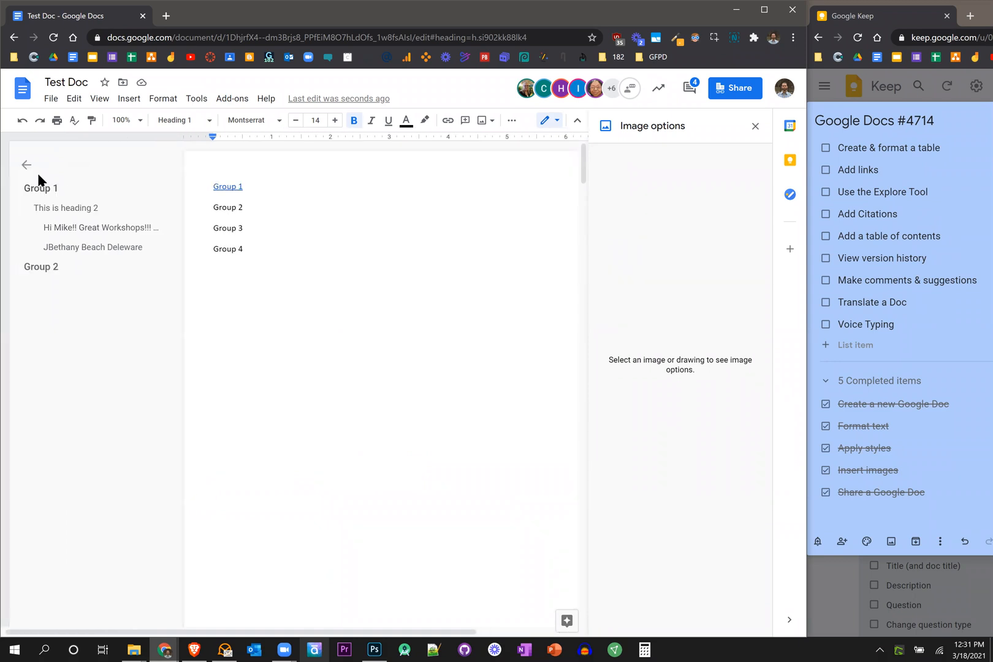
pyautogui.click(233, 189)
pyautogui.hscroll(4, 153, 211)
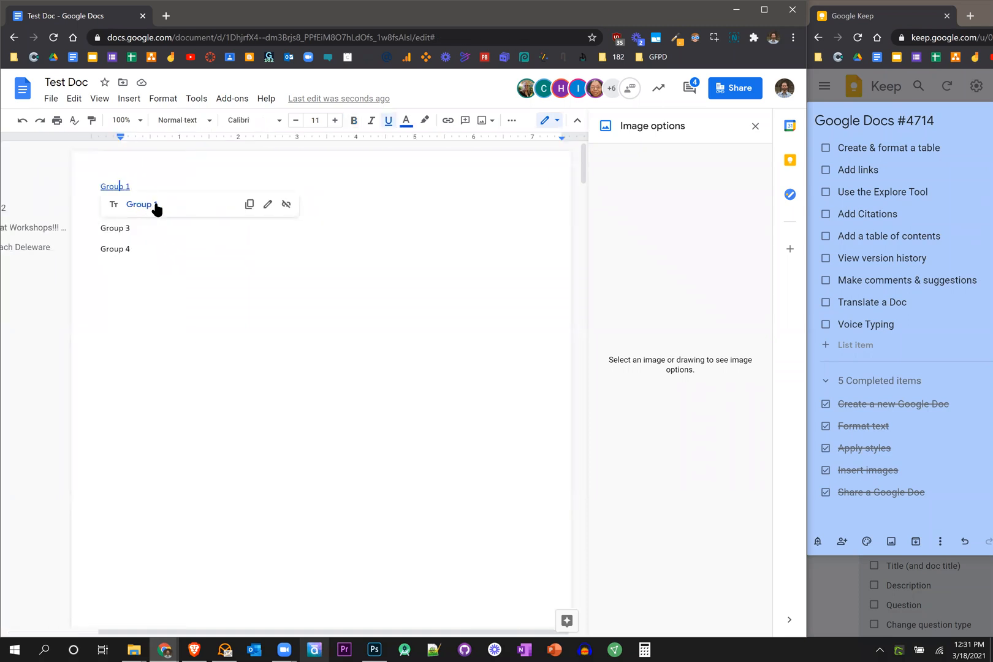
pyautogui.scroll(16, 127, 207)
# - Link the "Group 2" line on the first page to the Group 2 heading and follow the link to test it
pyautogui.moveTo(105, 206); pyautogui.dragTo(137, 206)
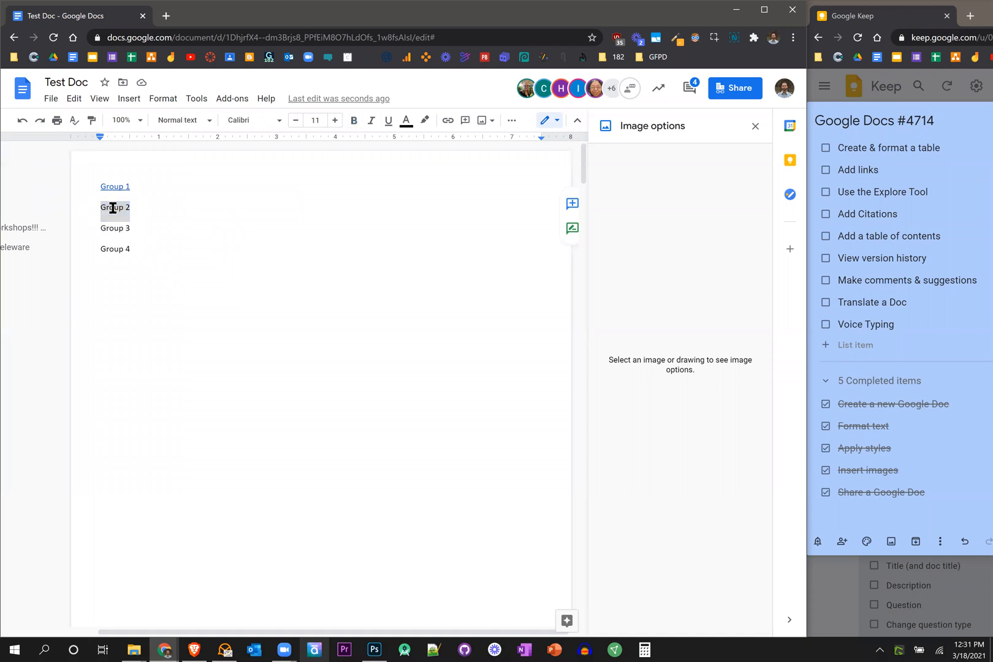
pyautogui.rightClick(113, 208)
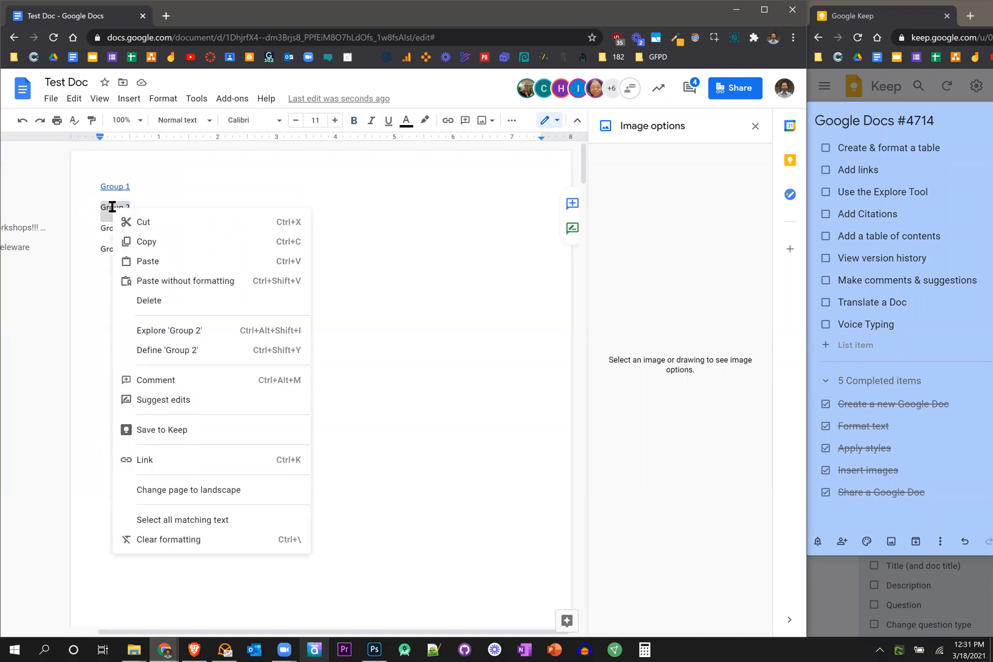
pyautogui.click(173, 459)
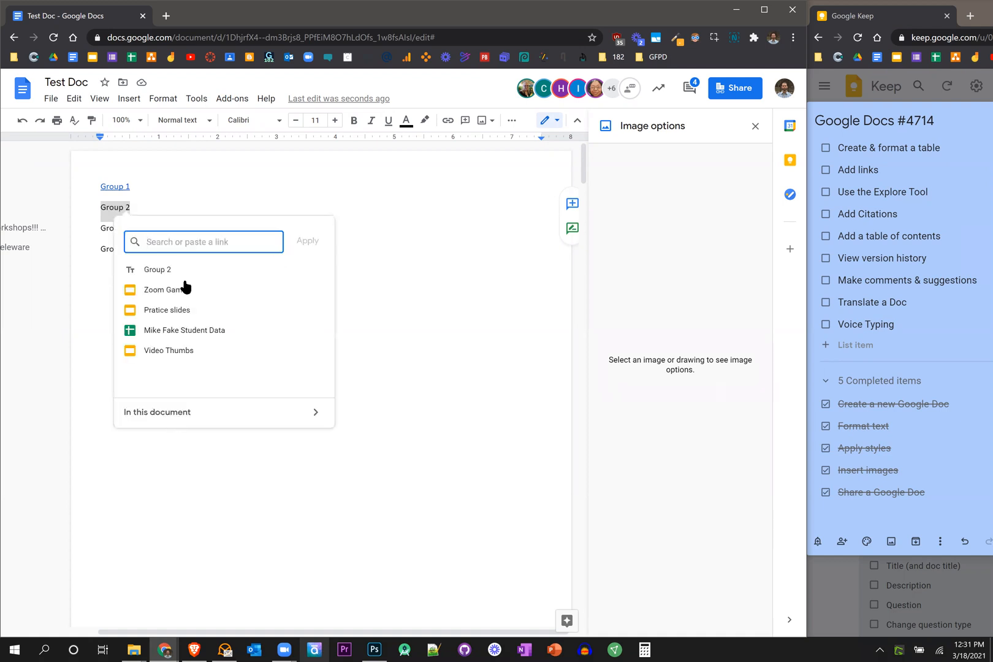
pyautogui.click(211, 414)
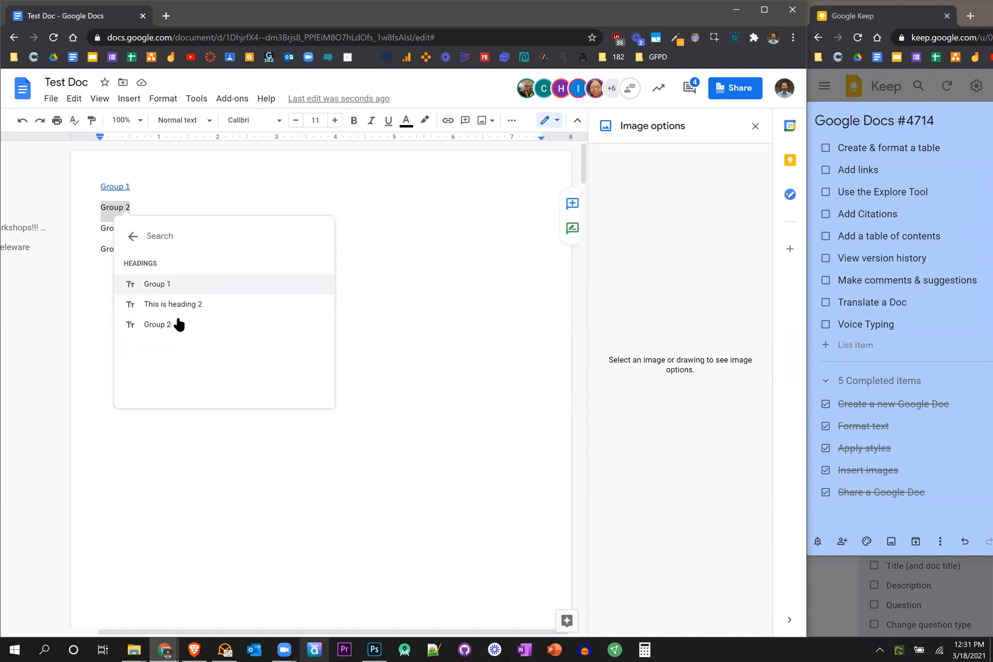
pyautogui.click(190, 282)
pyautogui.click(121, 207)
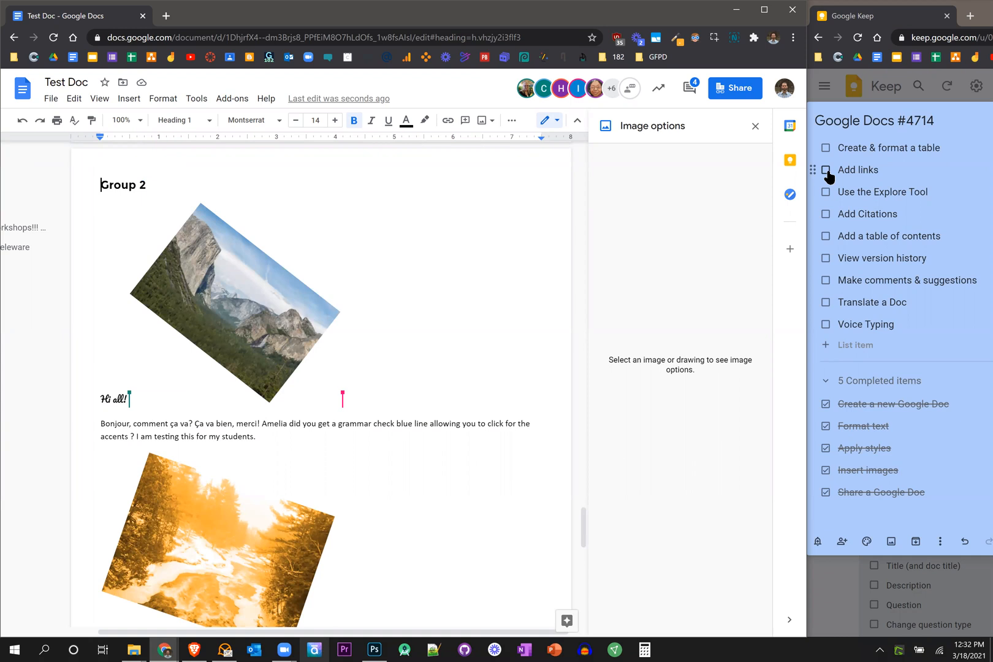
# - Mark "Add links" as completed in the Google Docs #4714 checklist in Google Keep, and return to the document's first page
pyautogui.click(825, 171)
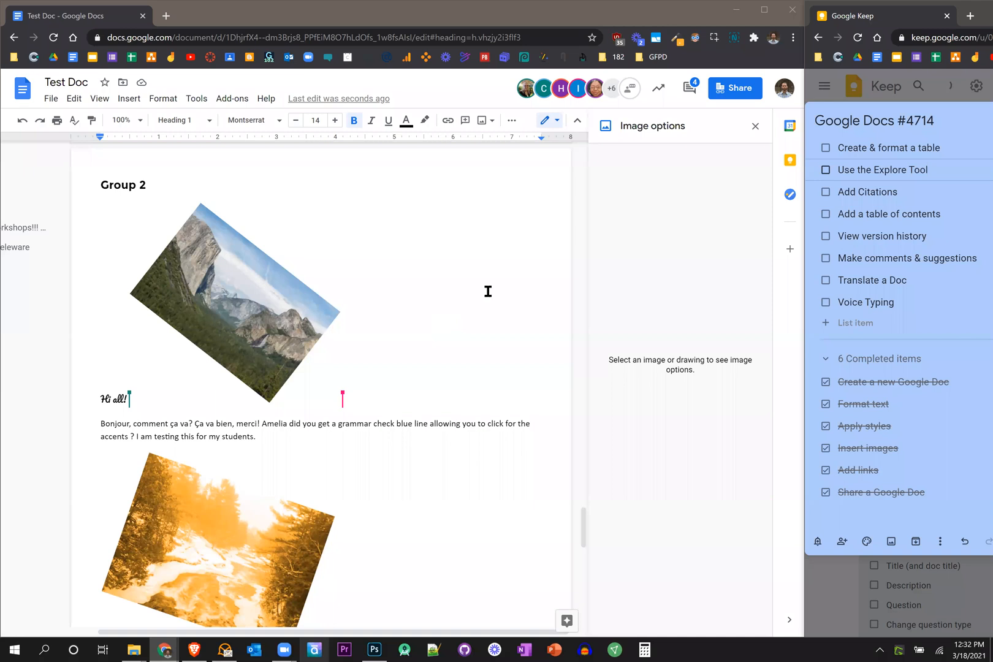
pyautogui.scroll(-15, 489, 286)
pyautogui.scroll(15, 293, 269)
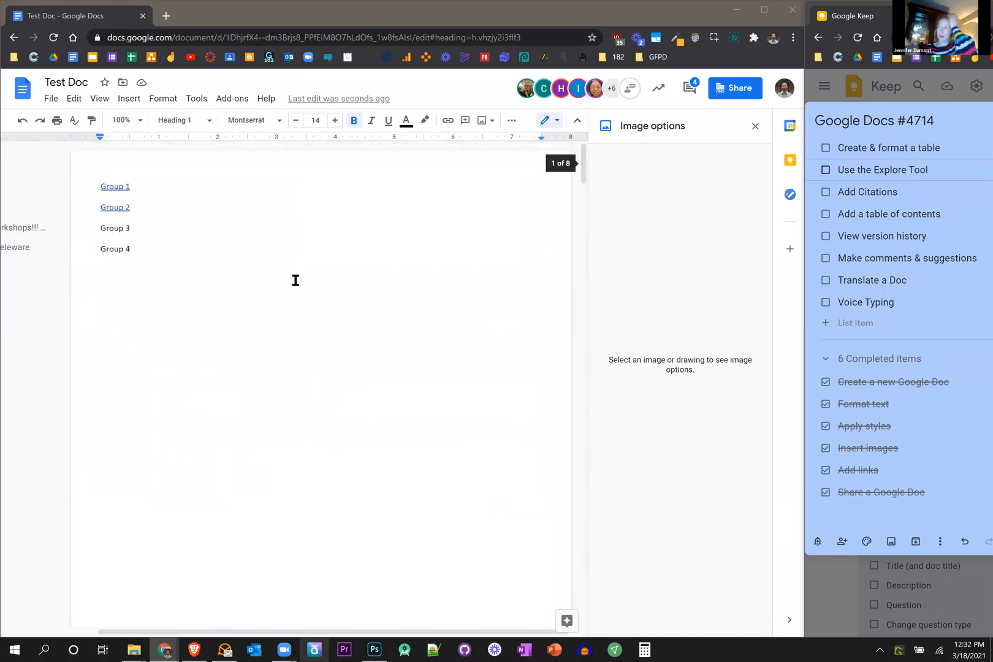
# - Jump to several collaborators' cursor positions to examine where they are working in the document
pyautogui.doubleClick(306, 293)
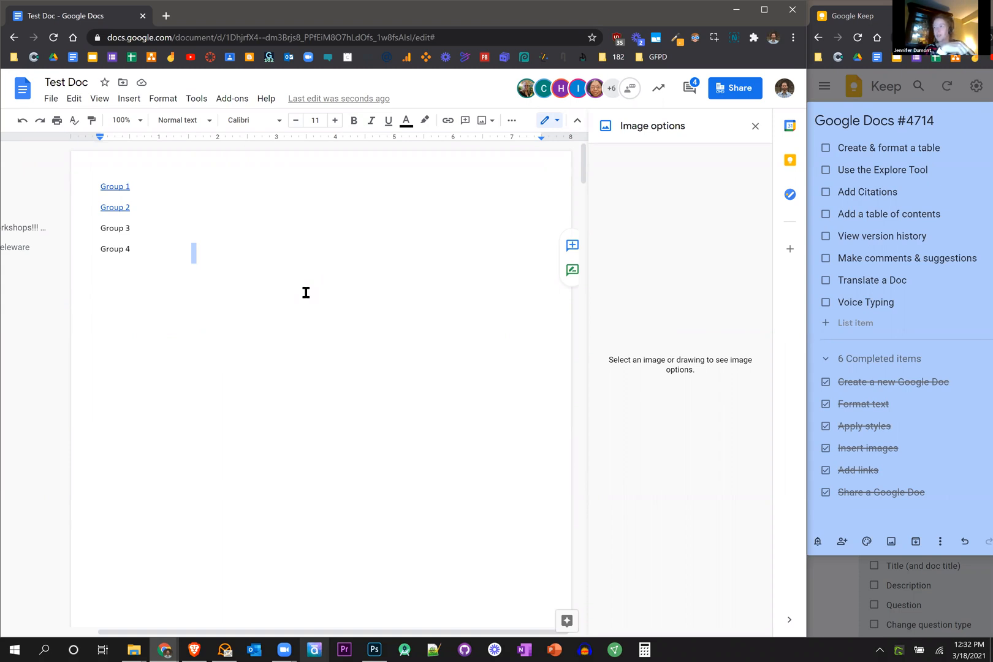
pyautogui.click(525, 90)
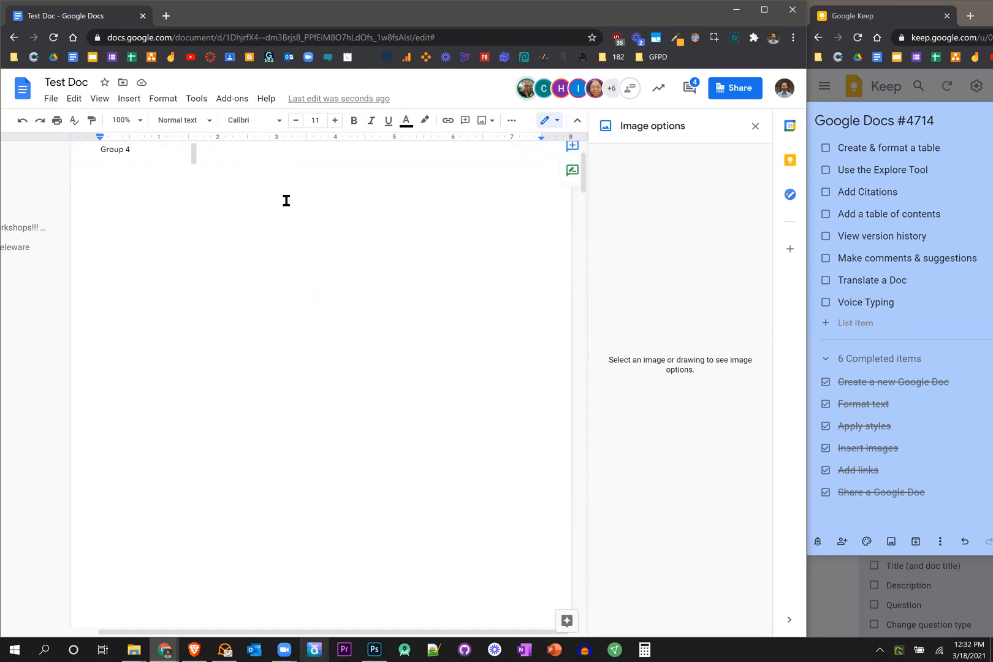
pyautogui.click(228, 575)
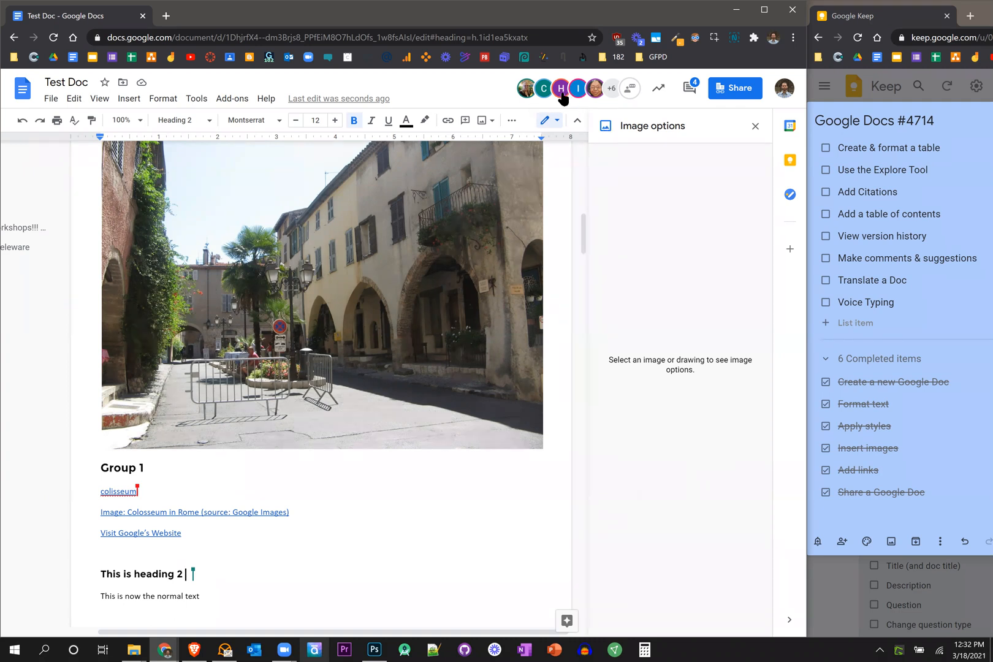
pyautogui.moveTo(563, 98)
pyautogui.scroll(-6, 405, 243)
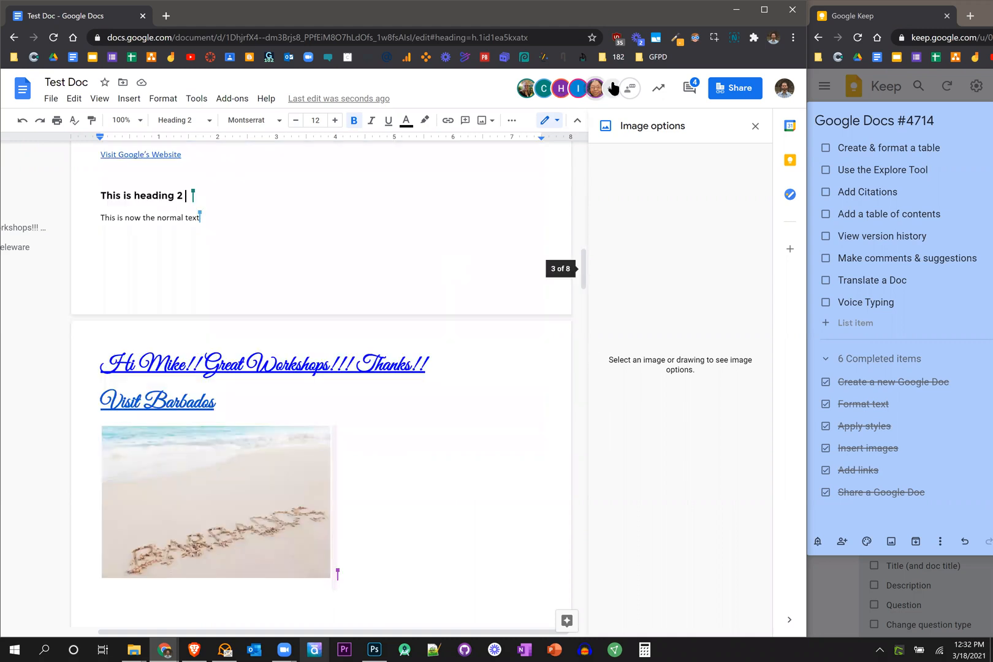
pyautogui.click(575, 92)
pyautogui.click(537, 92)
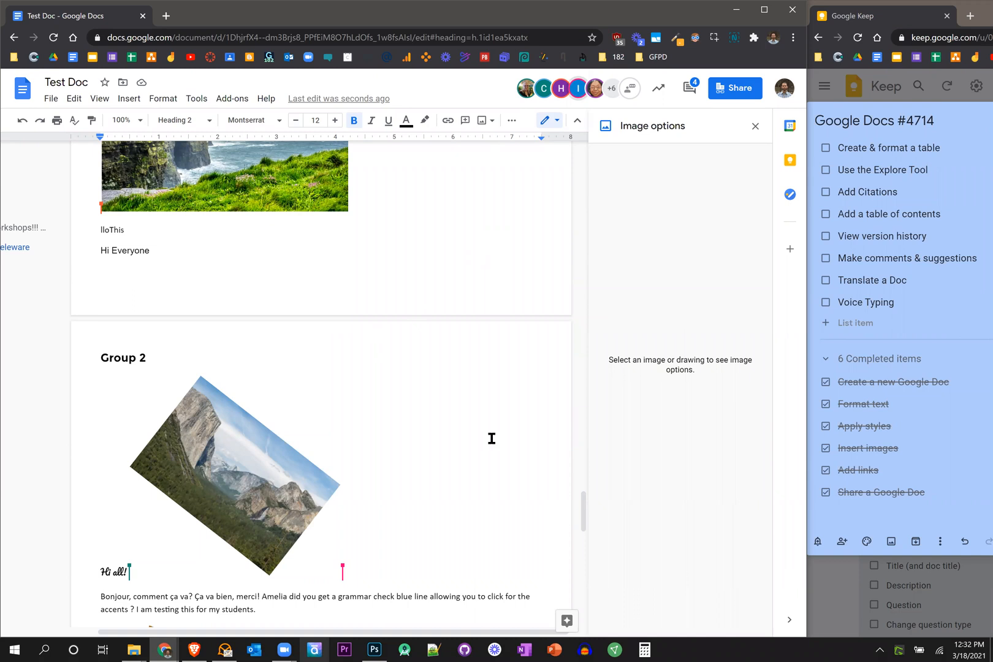
pyautogui.scroll(20, 454, 438)
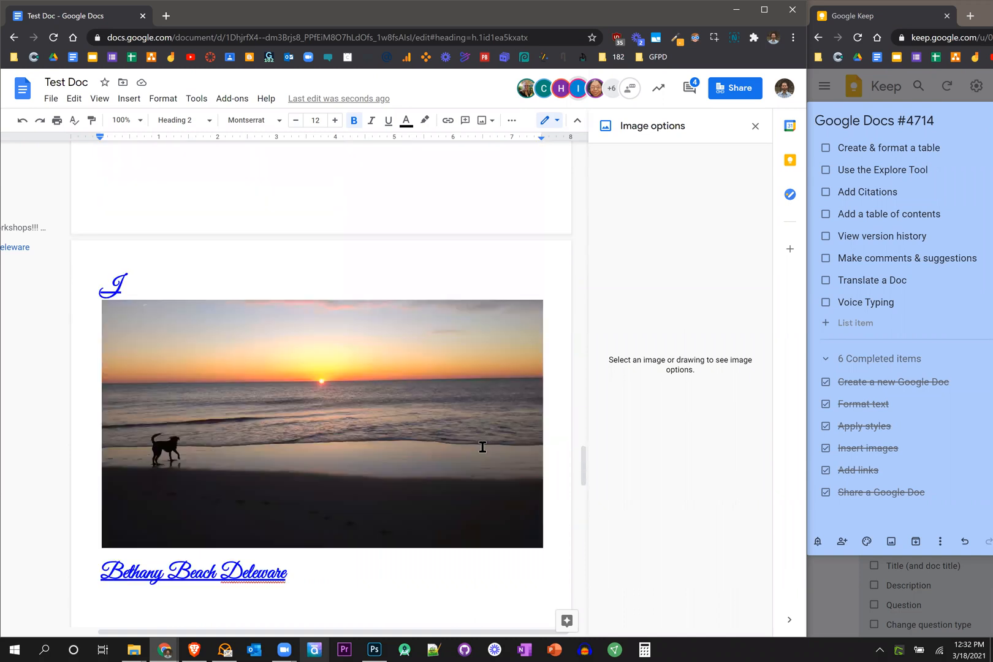
pyautogui.scroll(2, 483, 447)
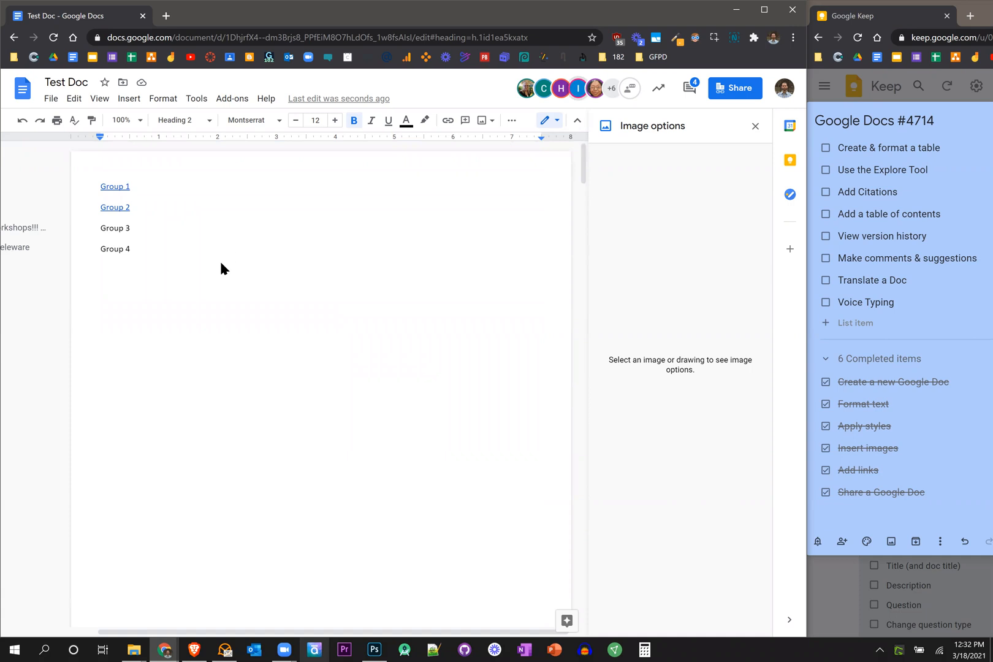
# - Insert a table of 10 columns by 5 rows on a new line below "Group 4"
pyautogui.click(224, 277)
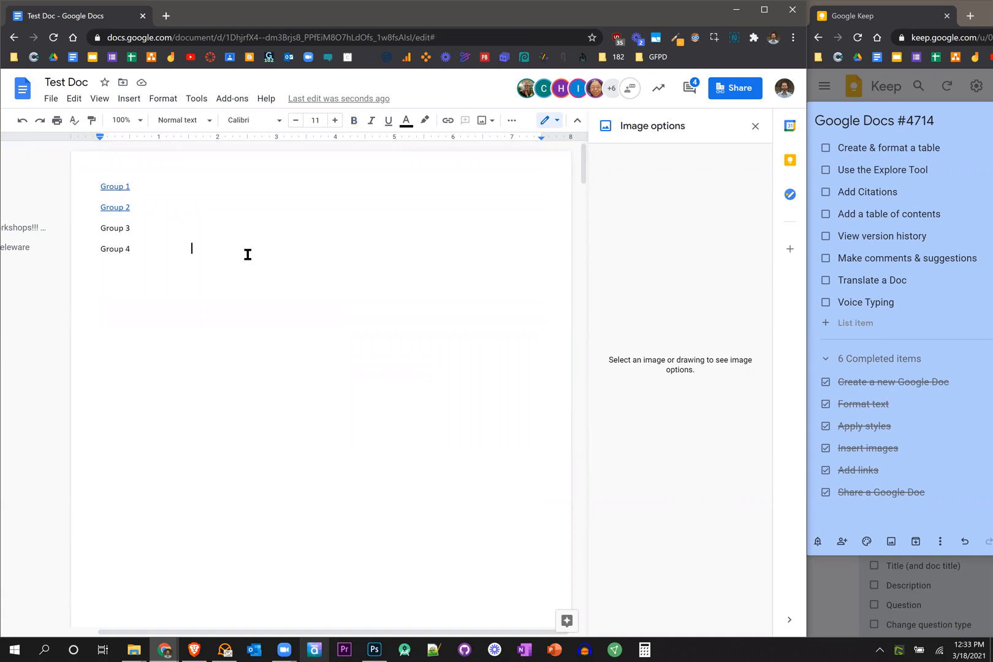
pyautogui.press('Return')
pyautogui.click(127, 100)
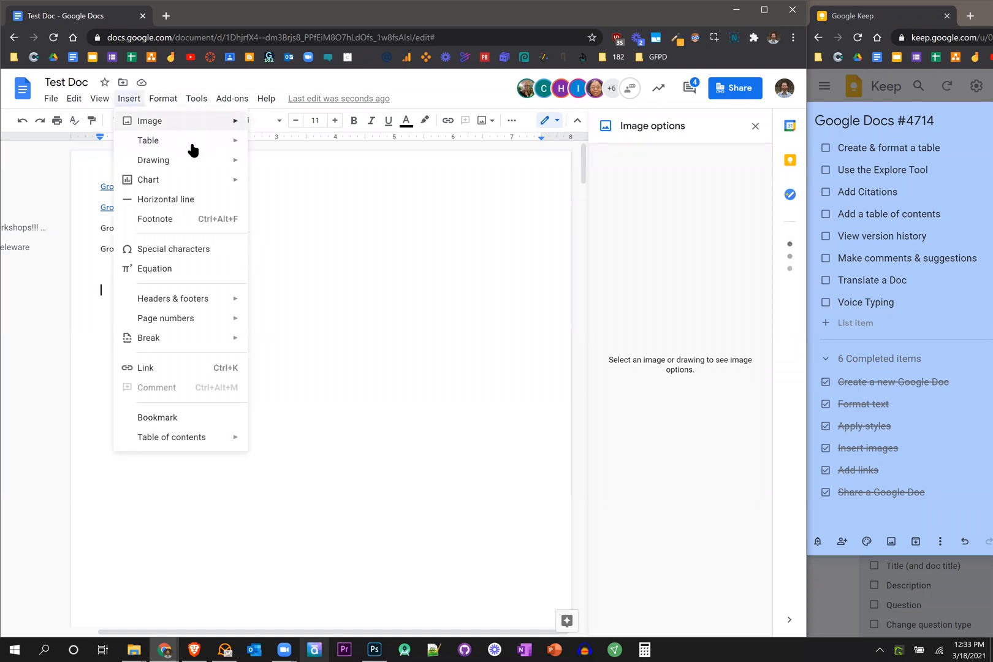
pyautogui.moveTo(196, 149)
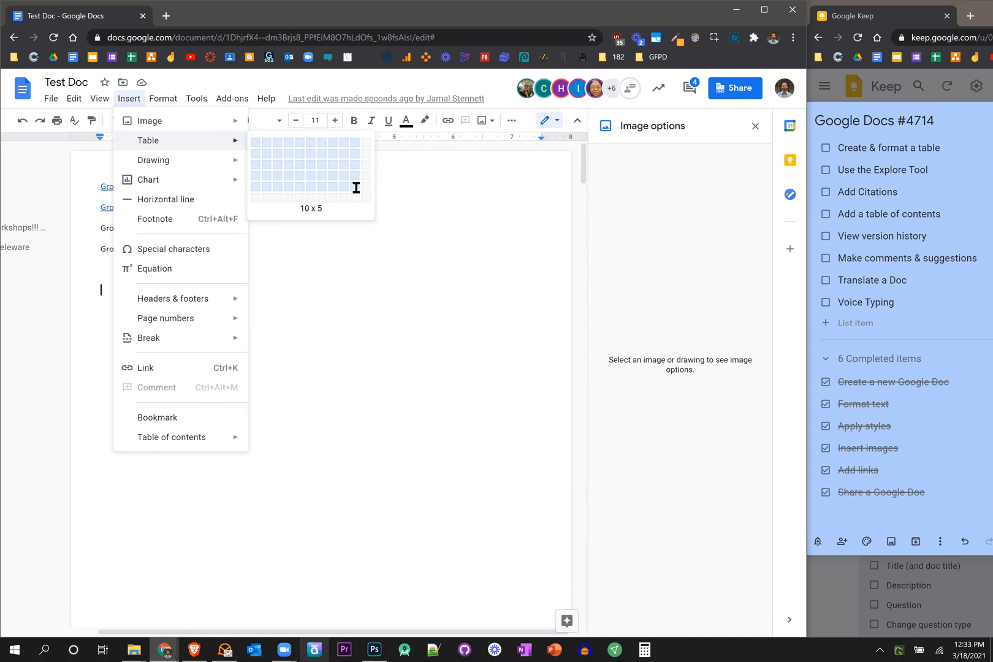
pyautogui.click(356, 188)
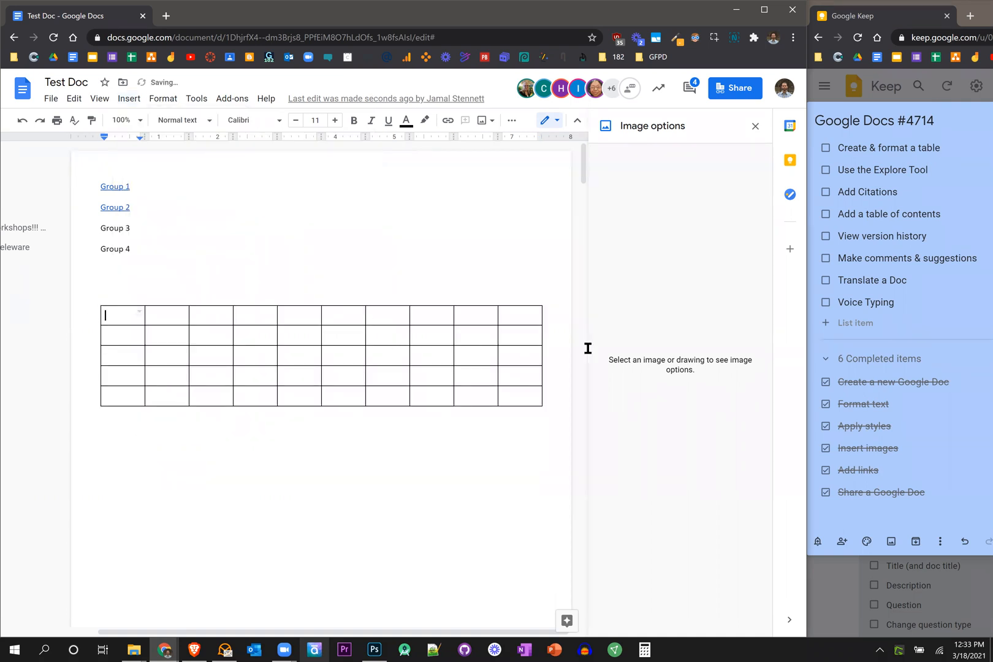
pyautogui.moveTo(526, 396); pyautogui.dragTo(342, 321)
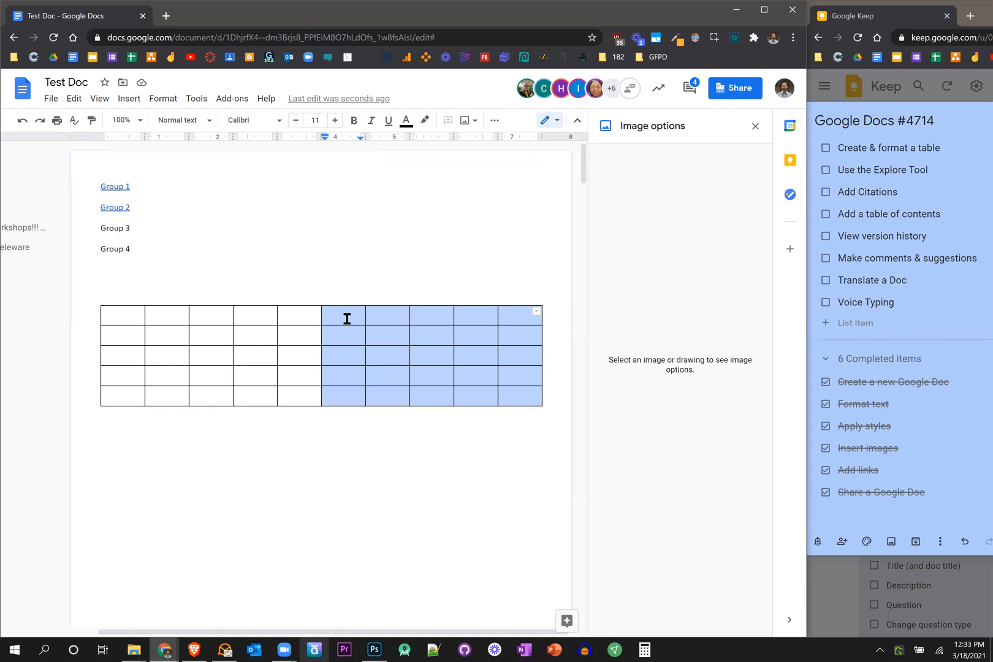
pyautogui.rightClick(399, 334)
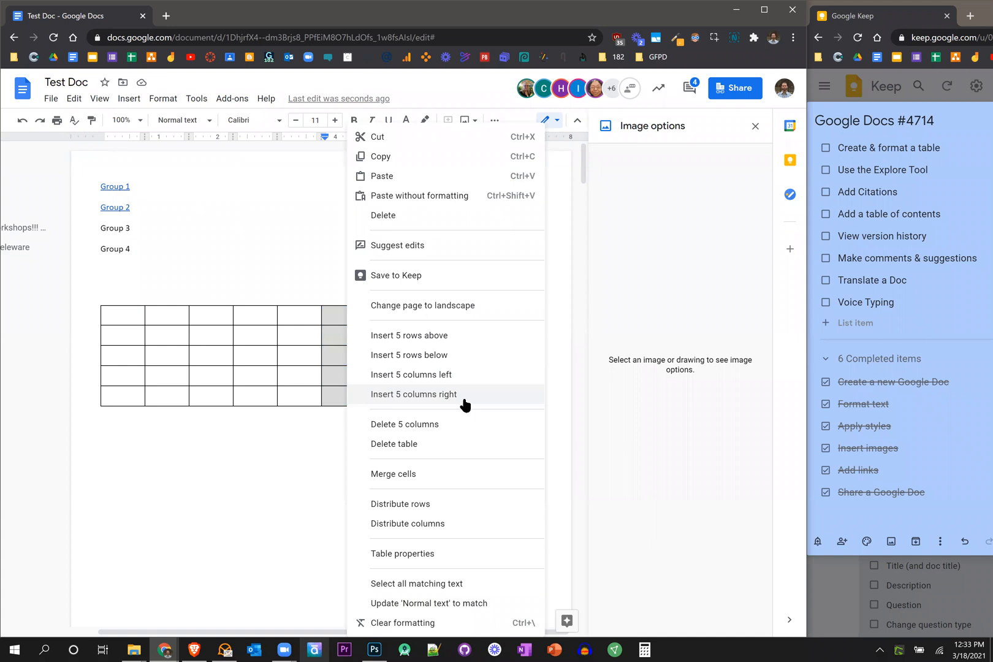
pyautogui.click(495, 373)
# - Insert one column to the right of the table's last column, and add five more columns on its right side
pyautogui.click(523, 315)
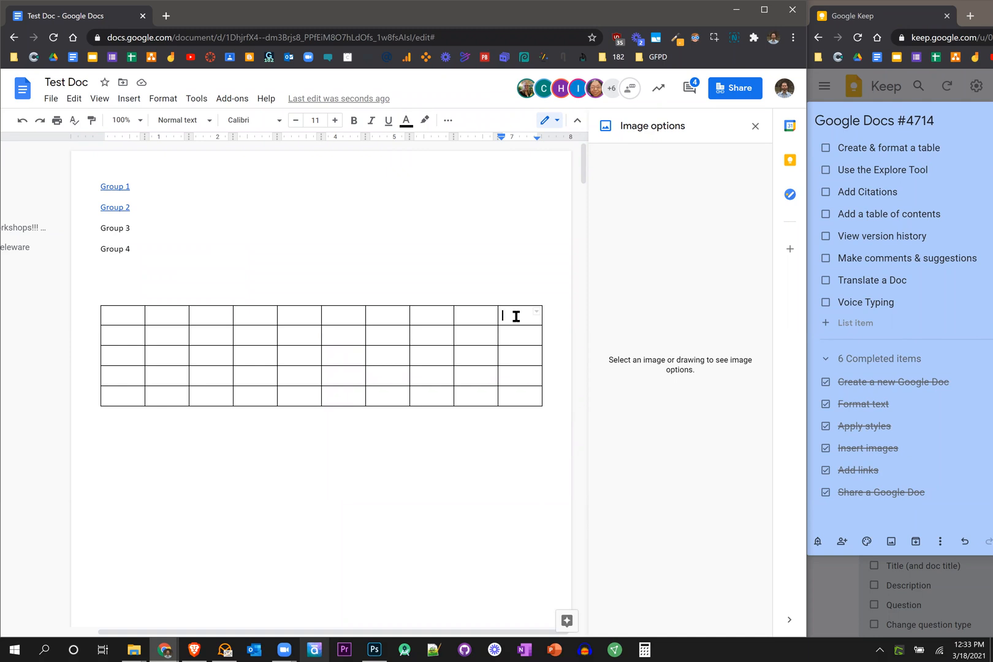
pyautogui.rightClick(515, 315)
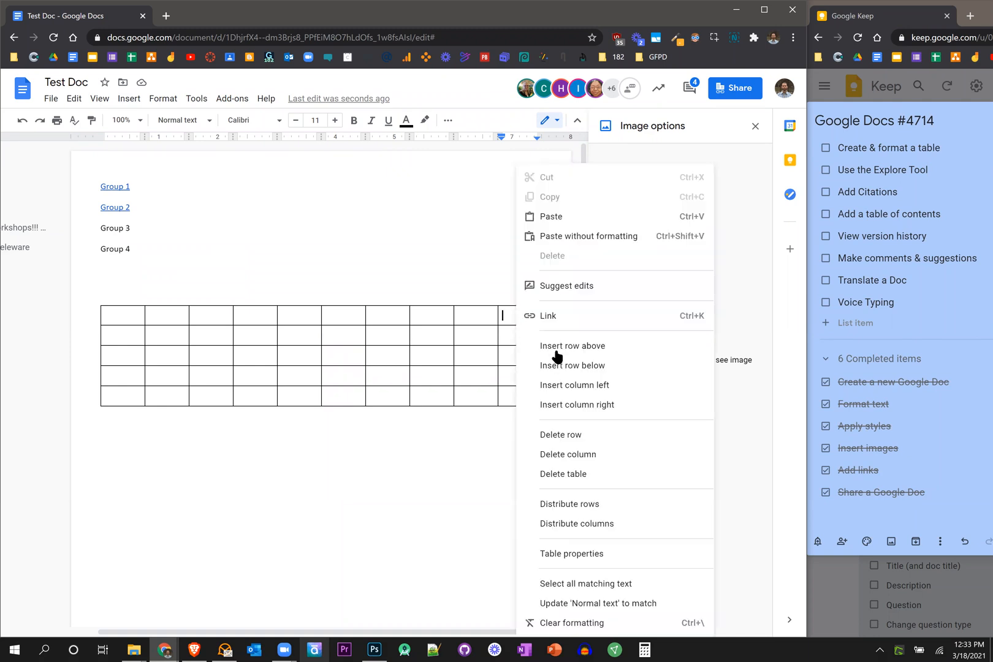
pyautogui.click(575, 408)
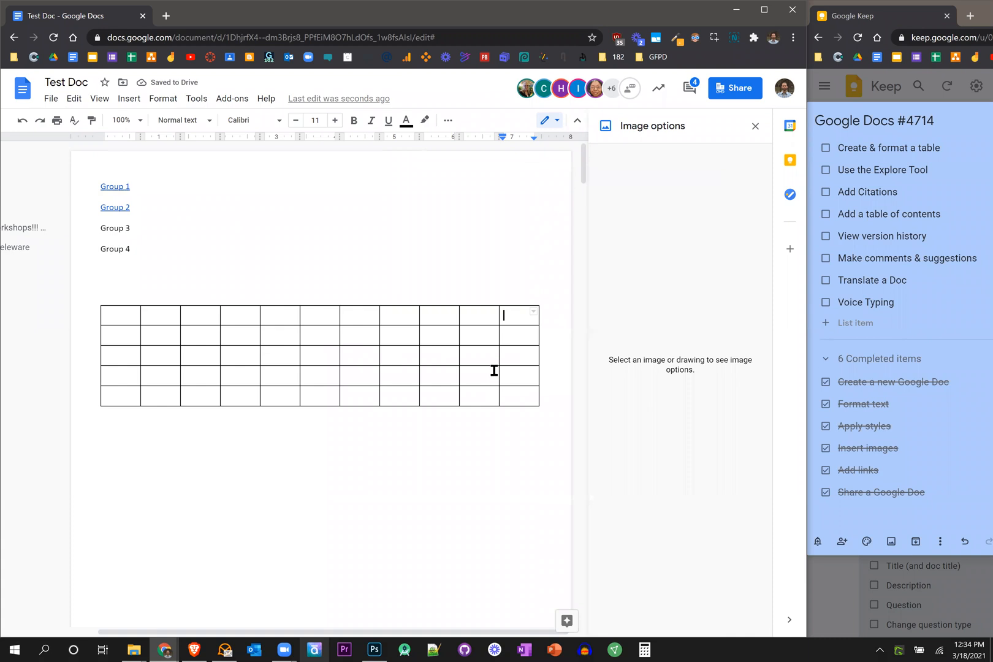
pyautogui.moveTo(507, 317); pyautogui.dragTo(360, 357)
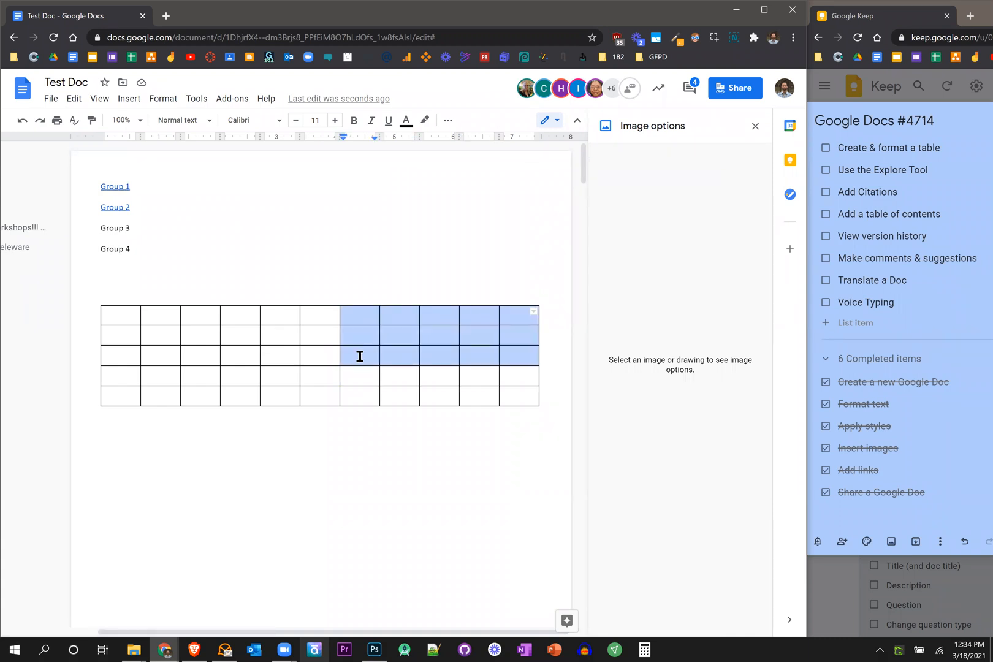
pyautogui.rightClick(508, 356)
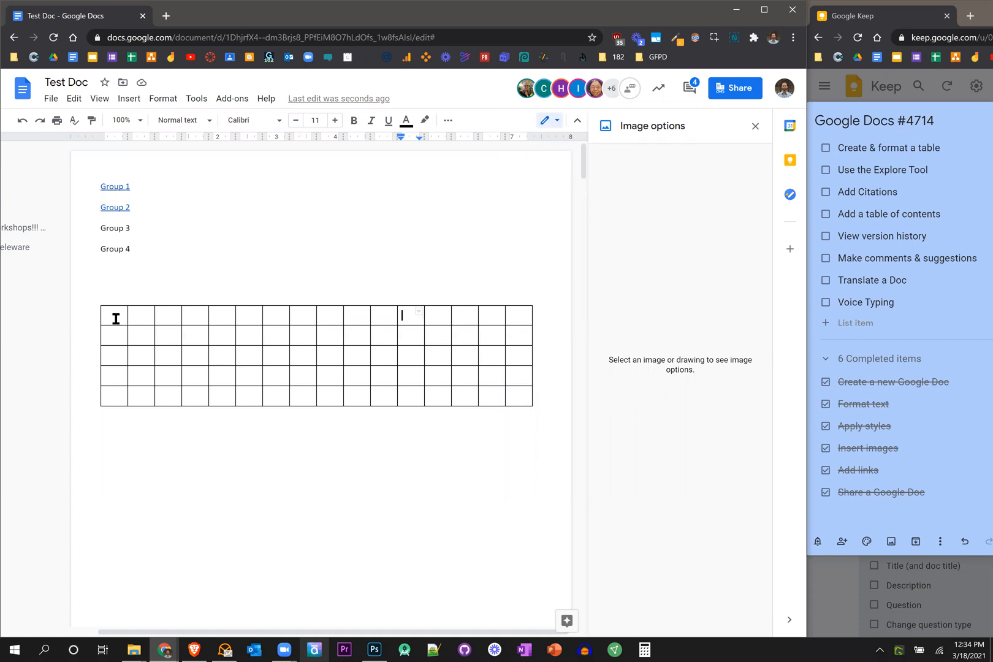
# - Set the table border to 0 pt and give a single fourth-row cell near the table's right end a light gray background
pyautogui.moveTo(119, 316); pyautogui.dragTo(527, 317)
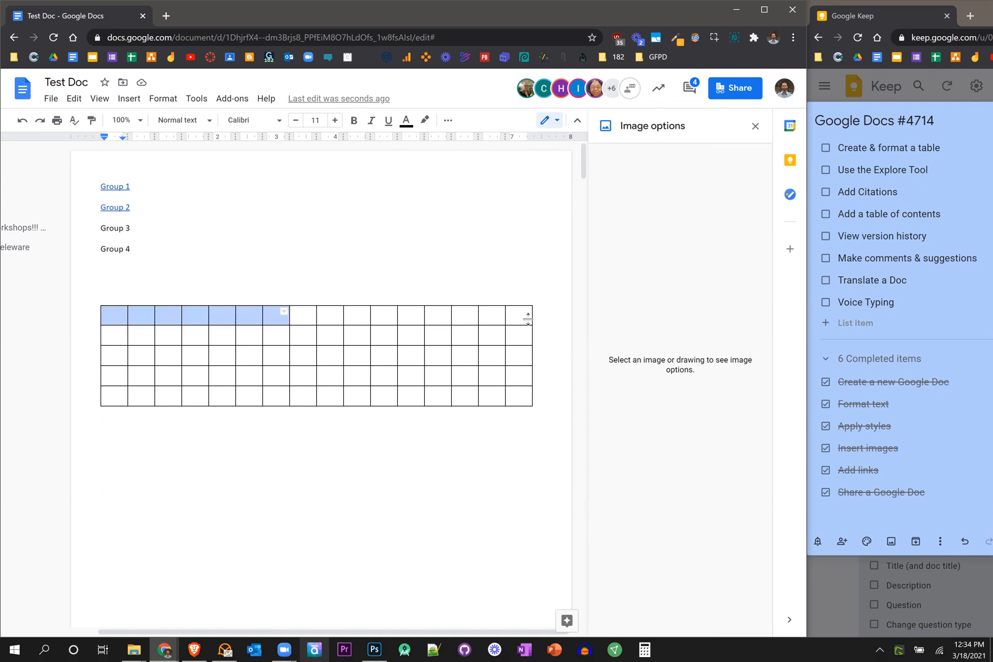
pyautogui.click(492, 376)
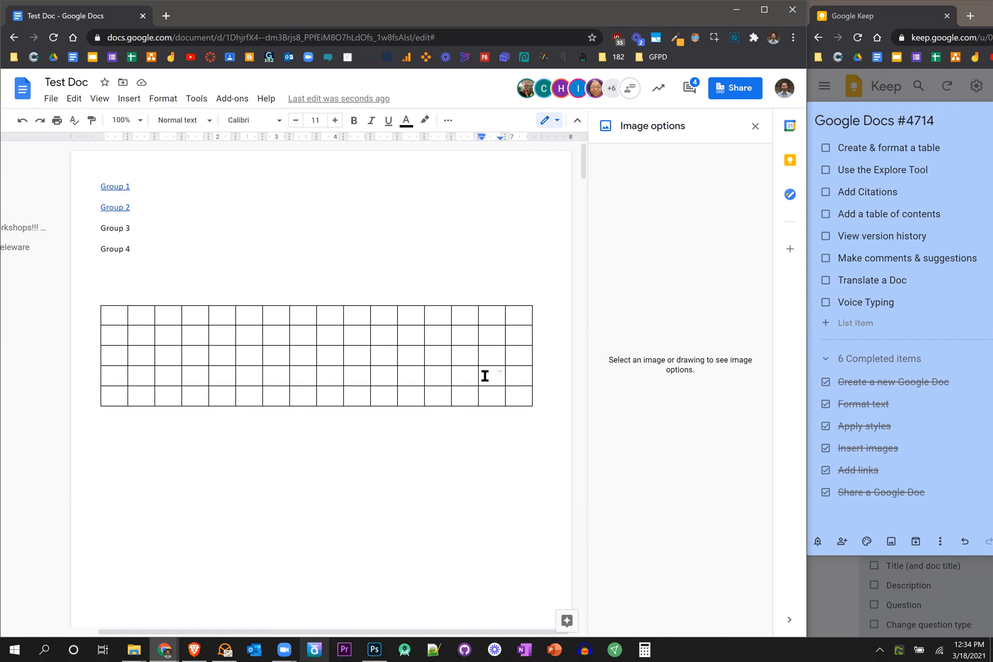
pyautogui.rightClick(484, 375)
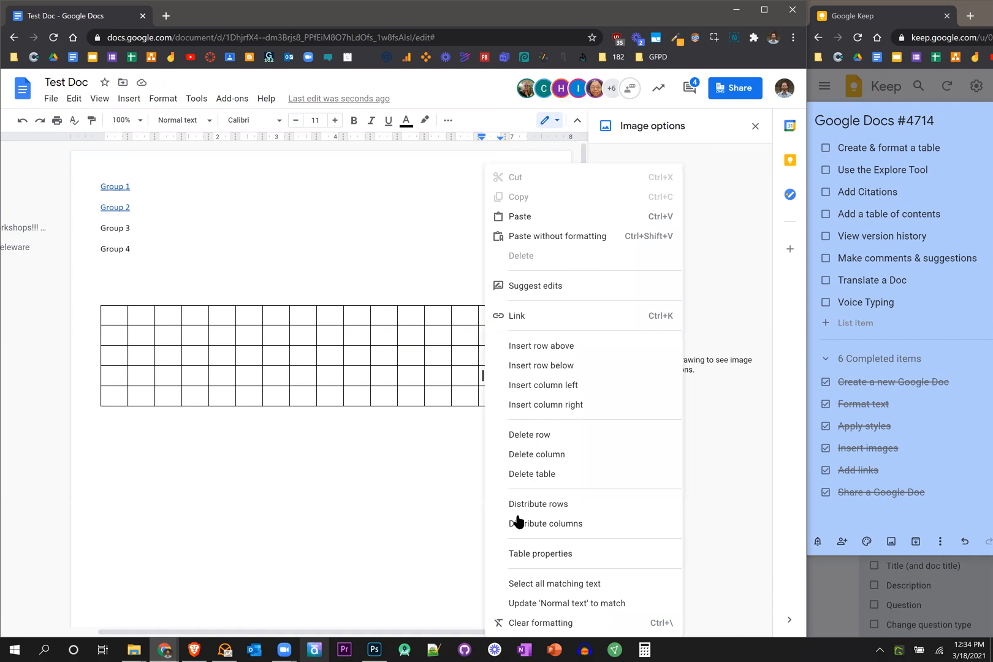
pyautogui.click(544, 555)
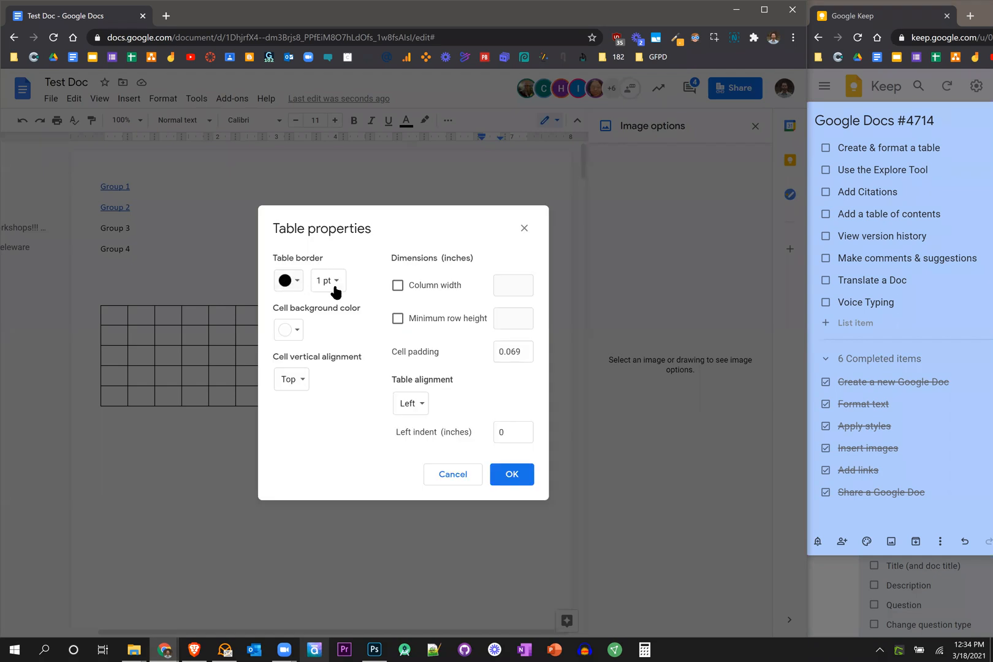
pyautogui.click(336, 292)
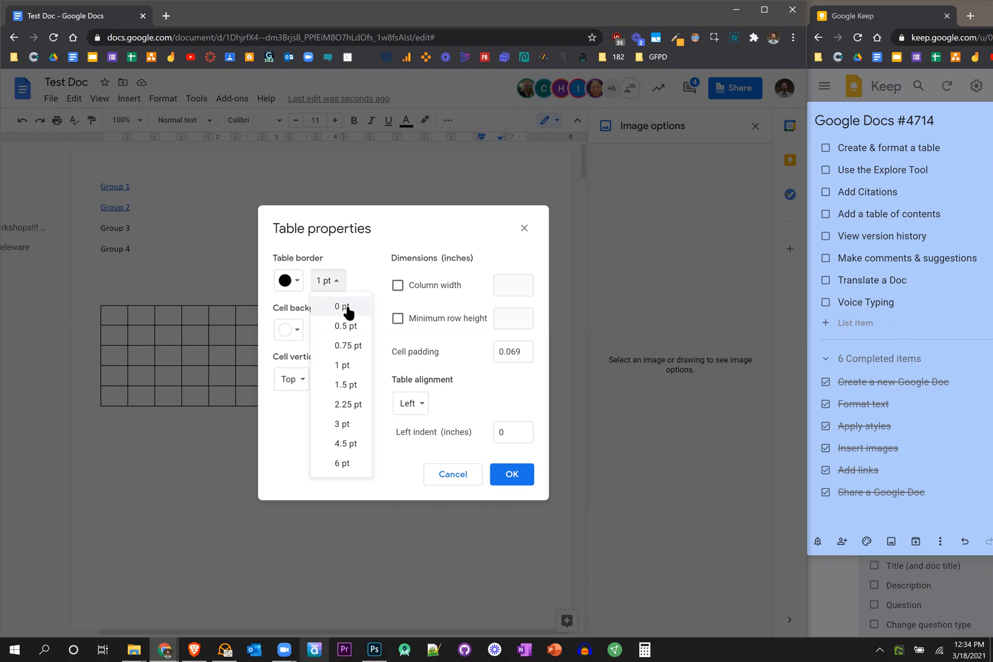
pyautogui.click(348, 305)
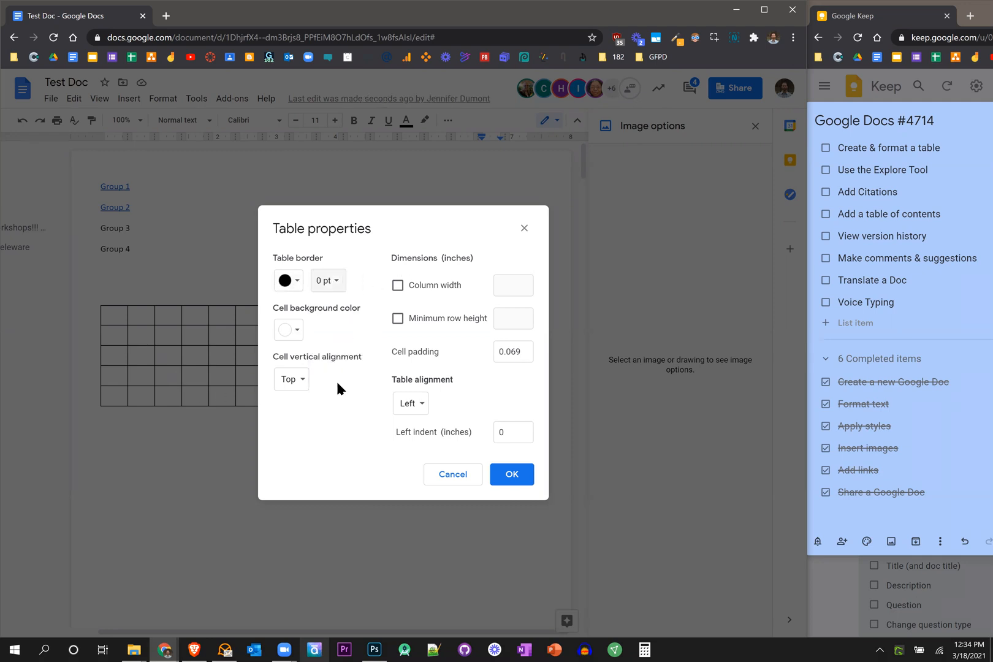
pyautogui.click(298, 332)
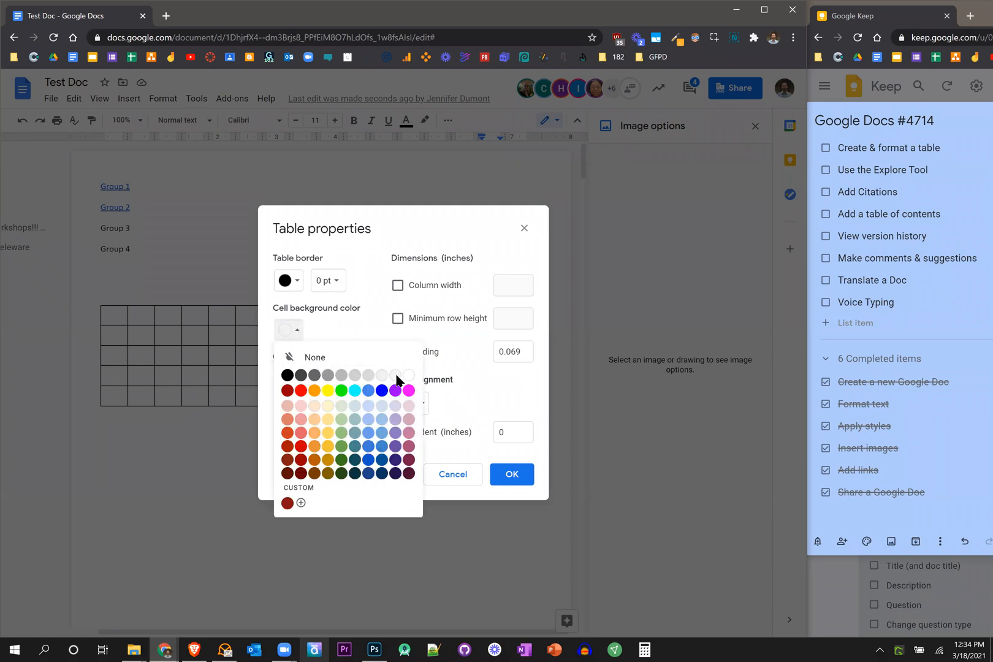
pyautogui.click(358, 310)
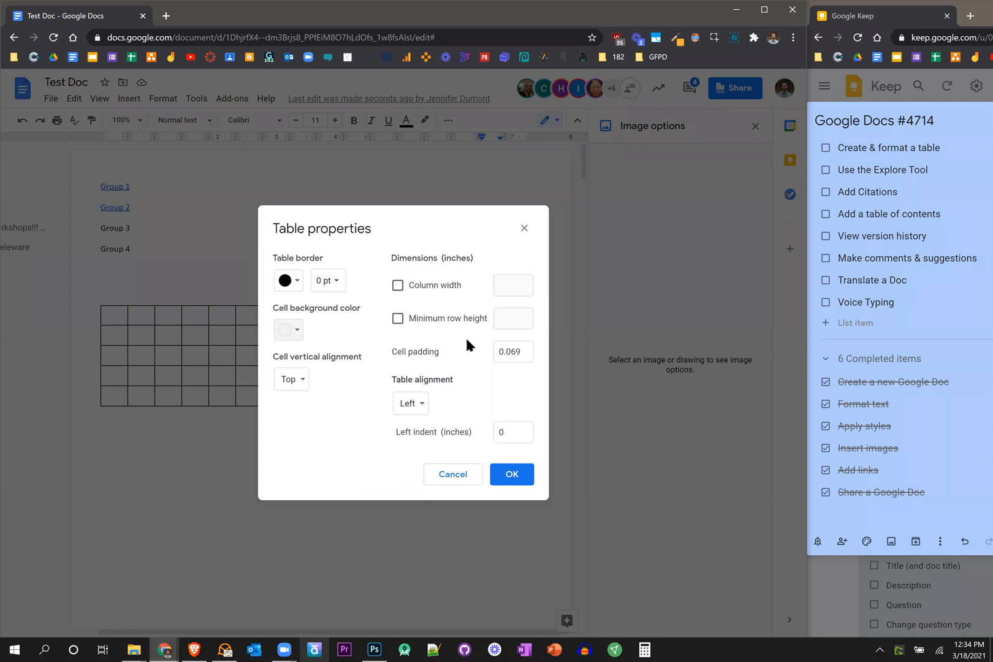
pyautogui.click(514, 474)
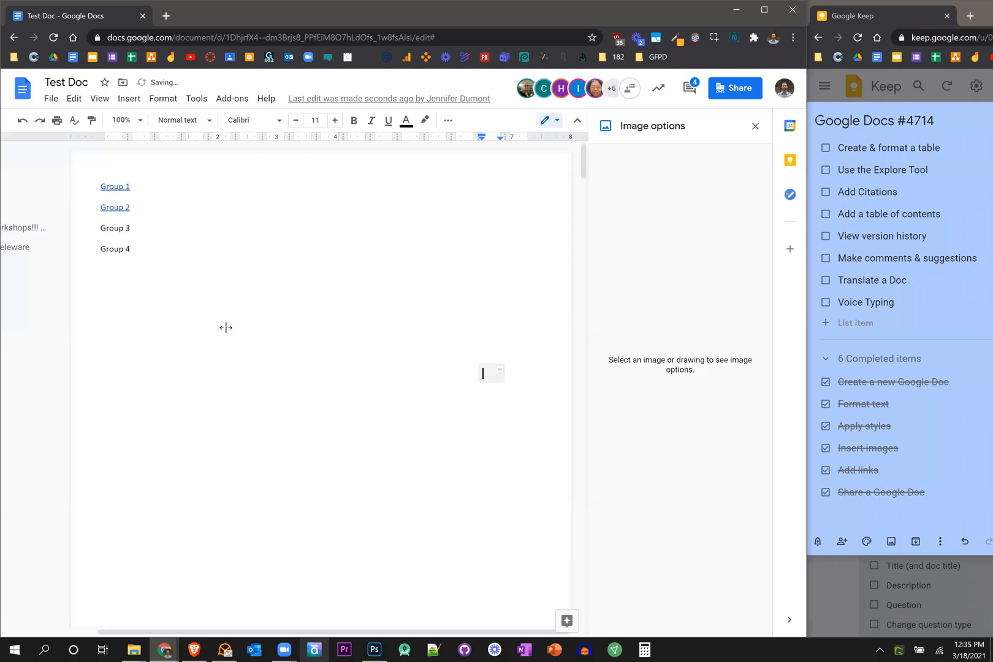
# - Shade all cells in the first row of the borderless table light gray
pyautogui.click(186, 314)
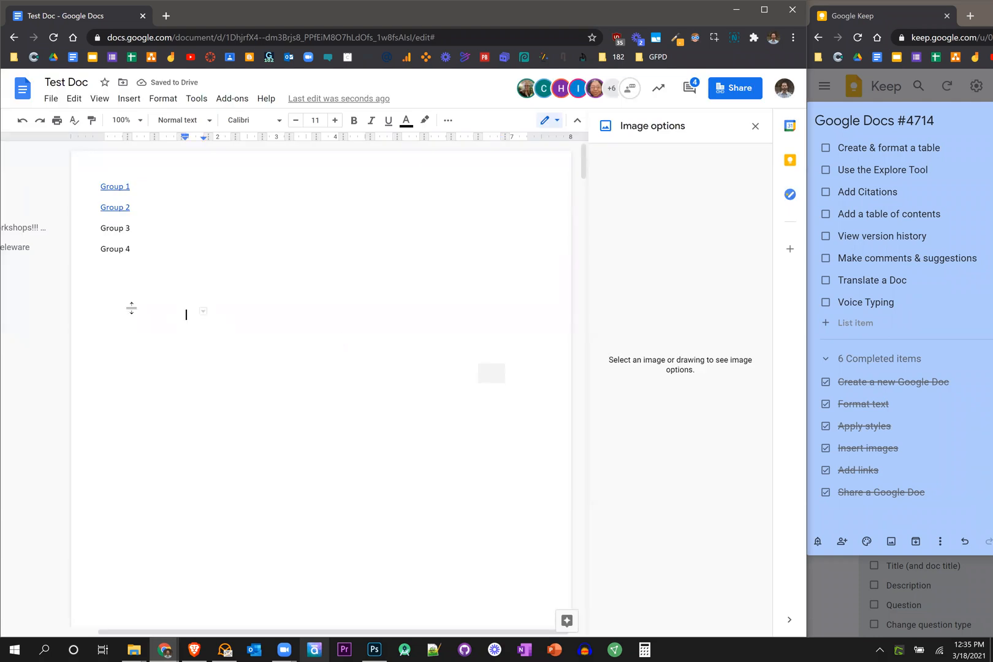
pyautogui.moveTo(170, 324); pyautogui.dragTo(449, 446)
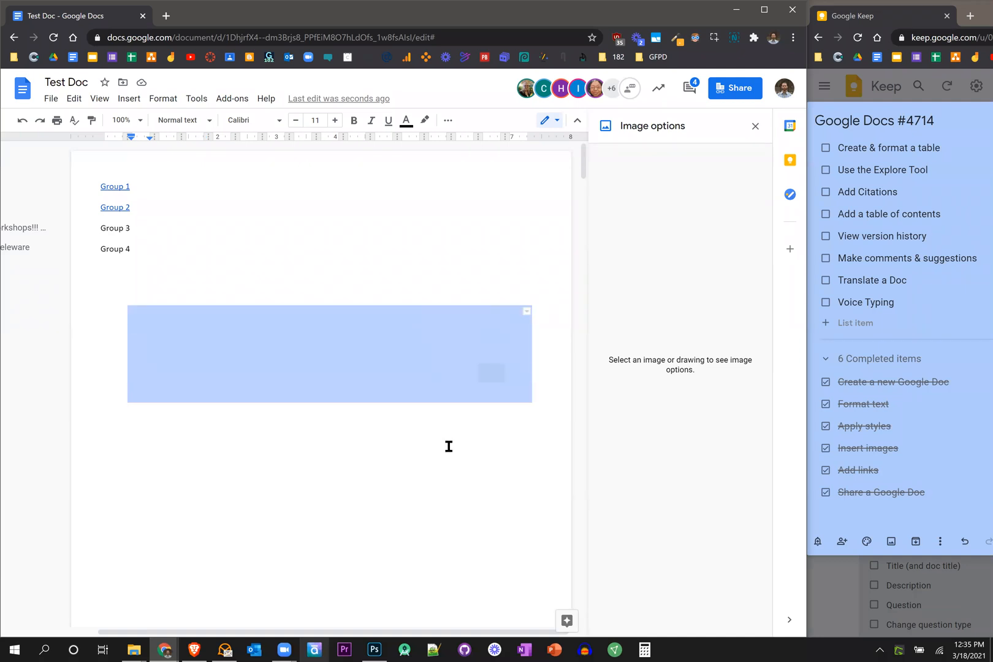
pyautogui.click(124, 317)
pyautogui.click(115, 315)
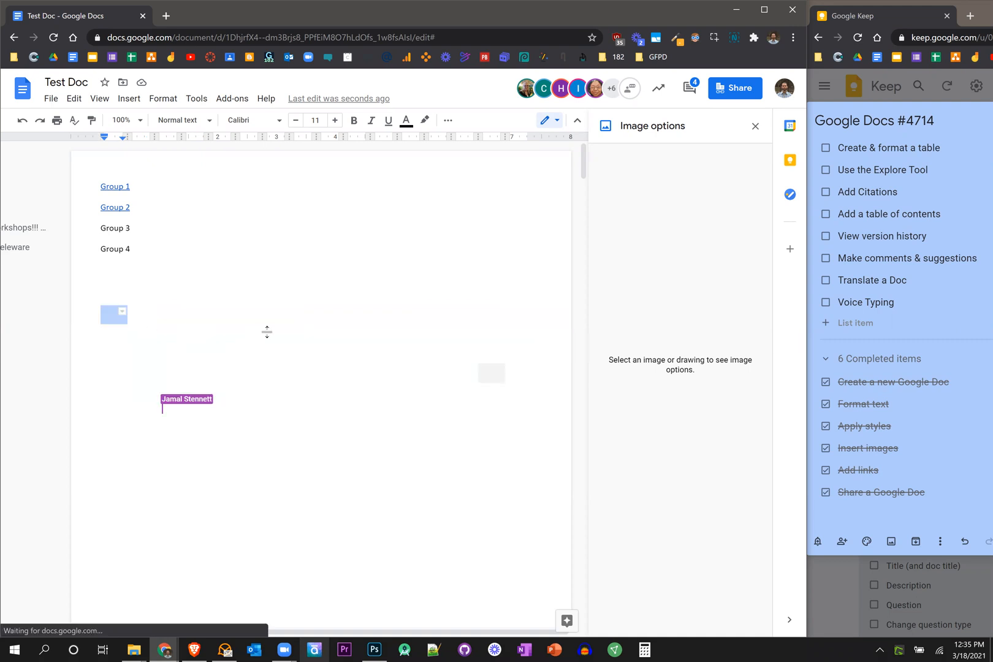
pyautogui.moveTo(475, 327); pyautogui.dragTo(523, 309)
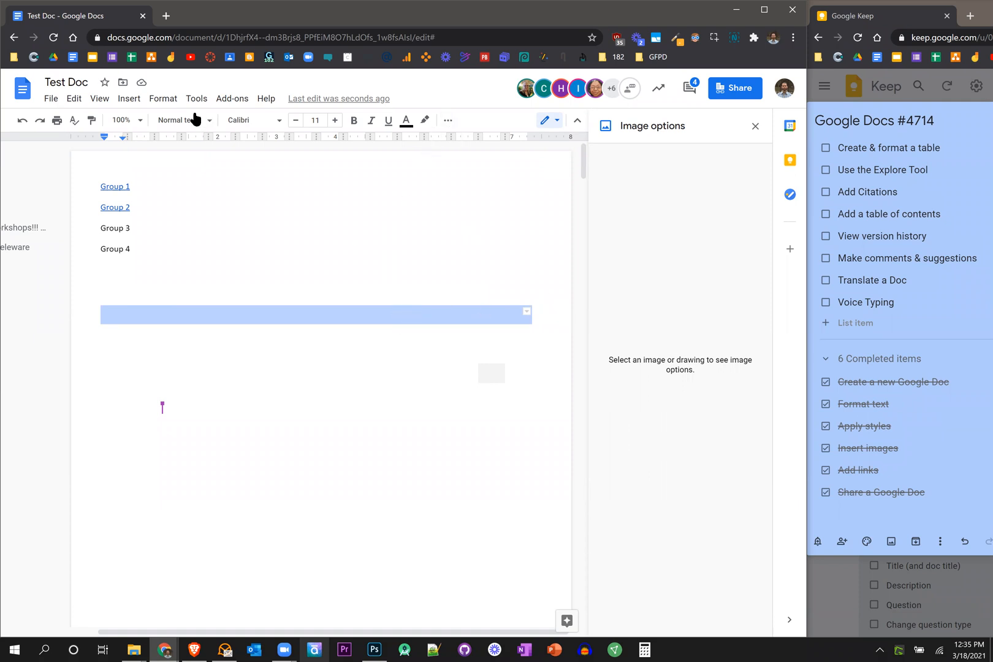
pyautogui.click(167, 100)
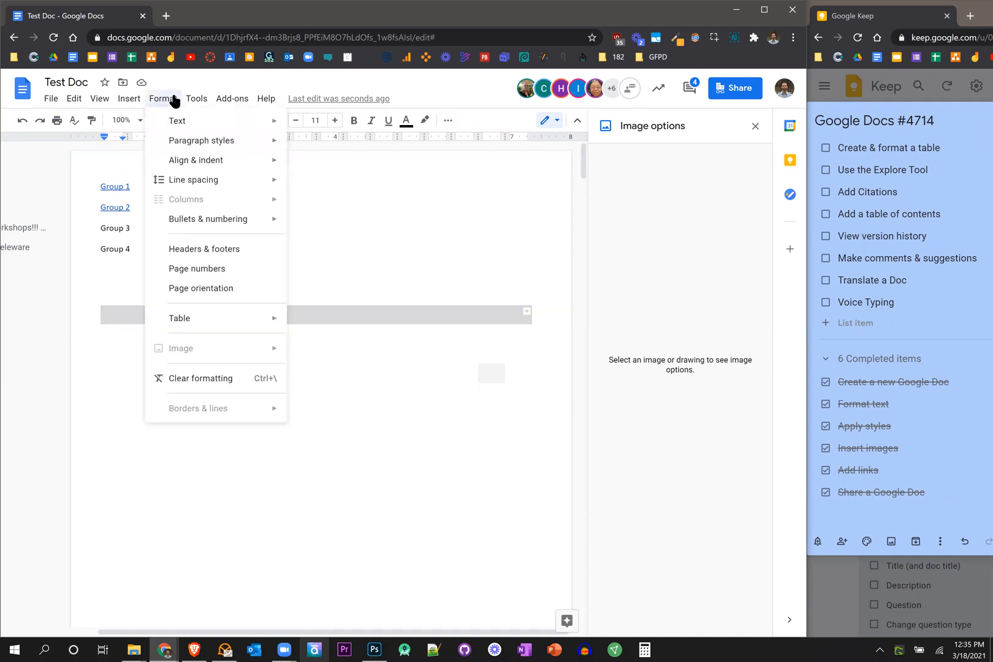
pyautogui.moveTo(196, 99)
pyautogui.click(468, 92)
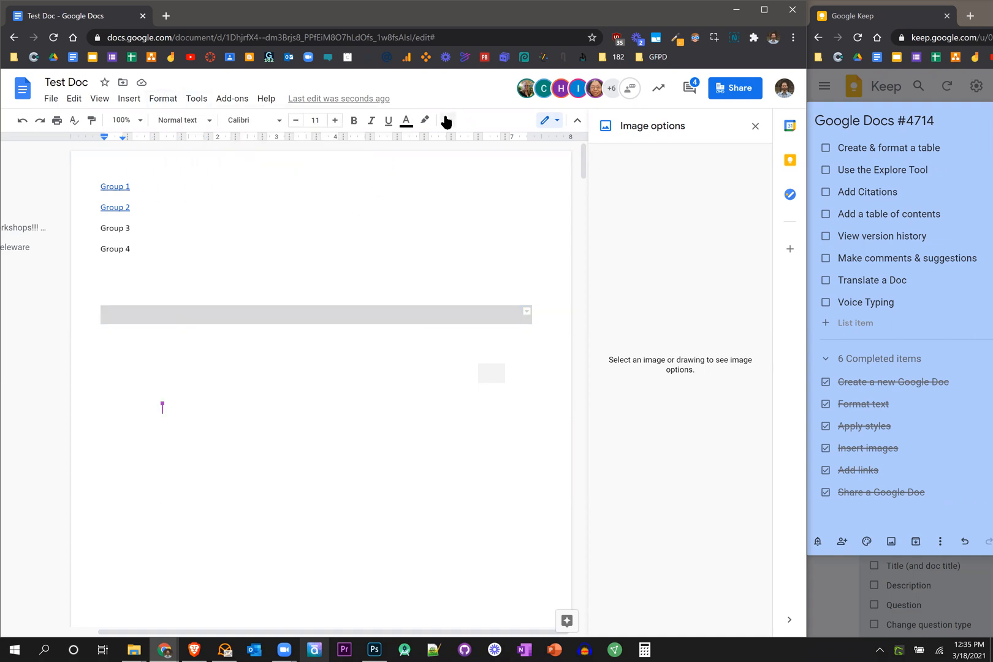
pyautogui.click(449, 120)
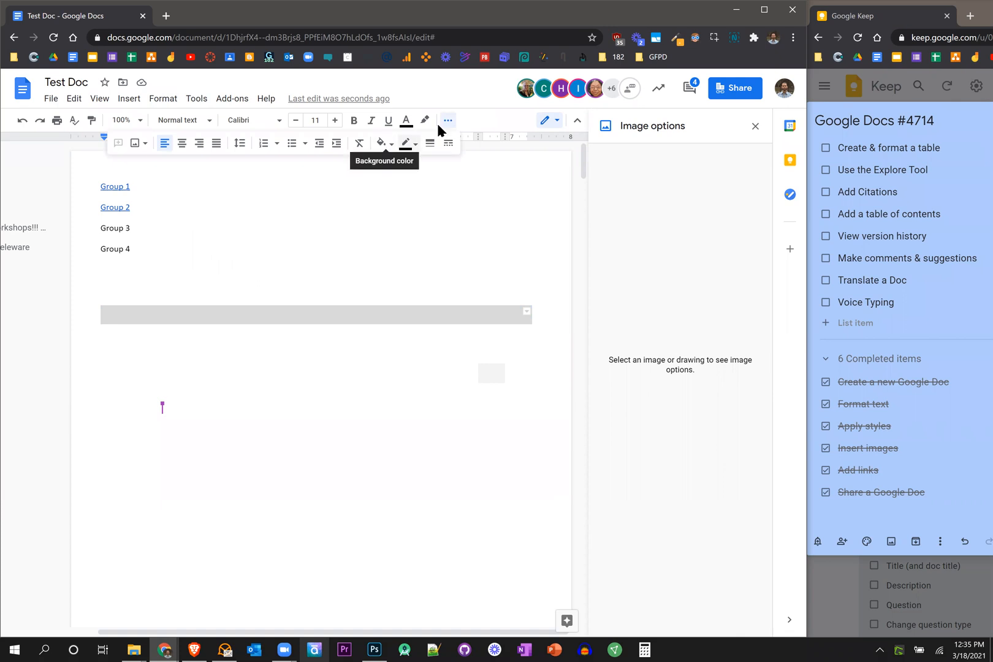
pyautogui.click(392, 146)
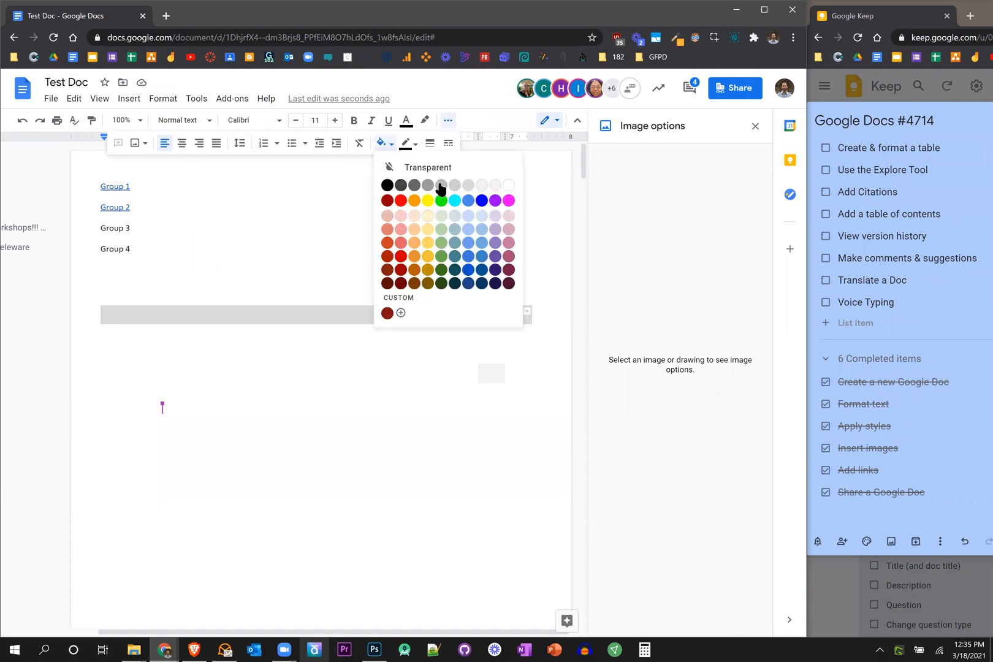
pyautogui.click(481, 187)
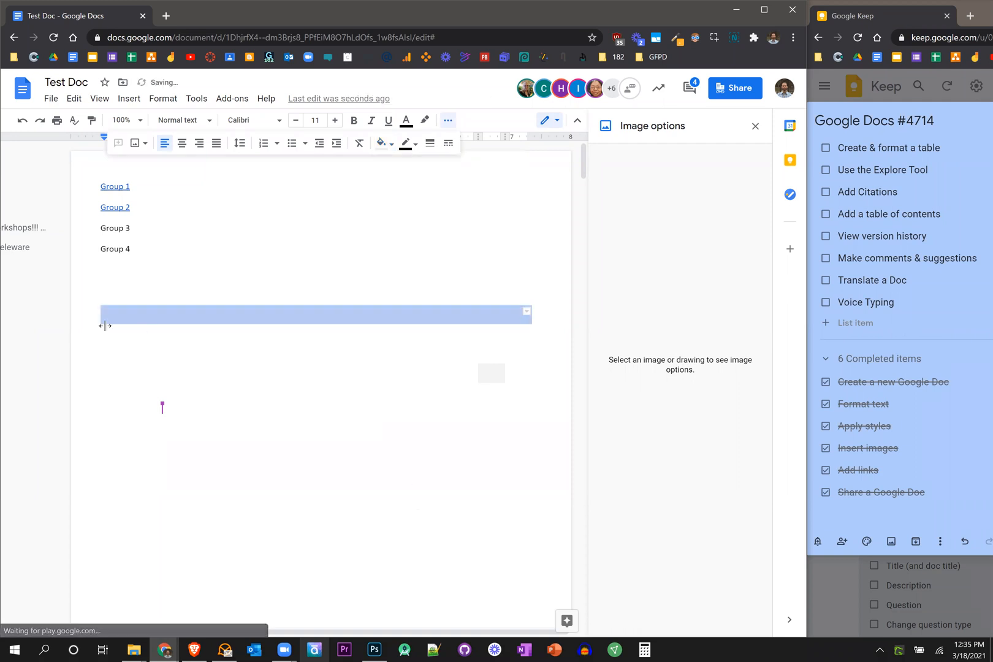
pyautogui.click(160, 406)
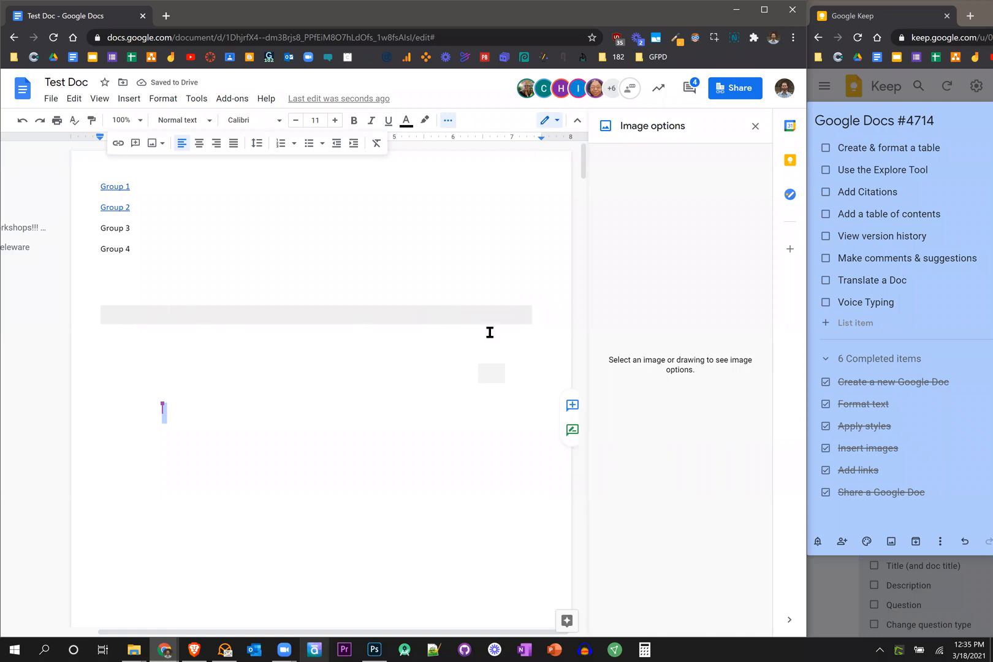
# - Make the table's first row bold, and enter "Cell 1" in its first cell and "Cell 3" in its third cell
pyautogui.moveTo(110, 315); pyautogui.dragTo(578, 302)
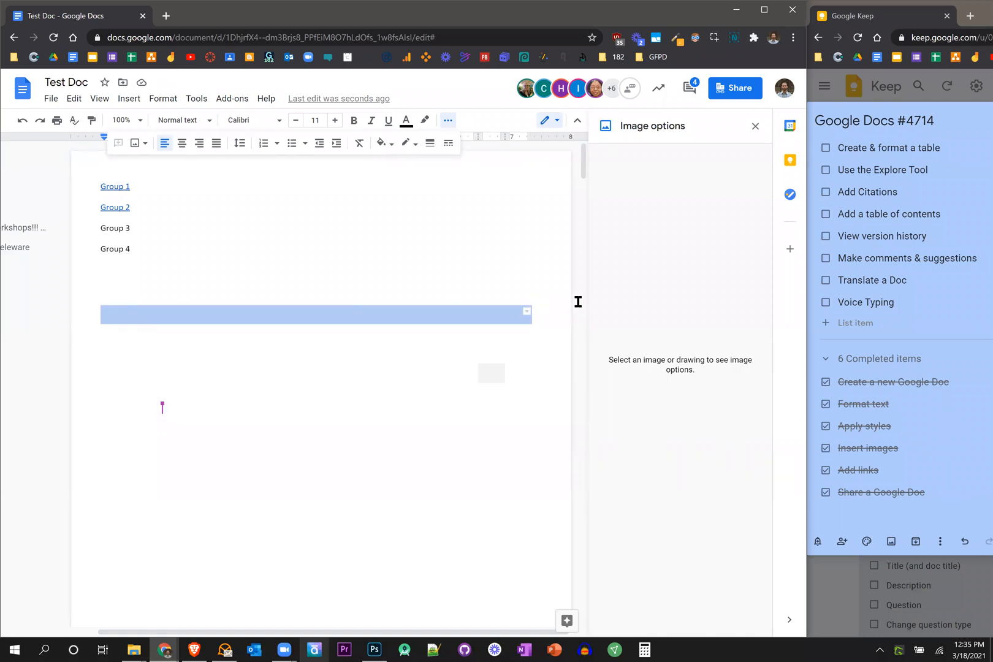
pyautogui.press('BackSpace')
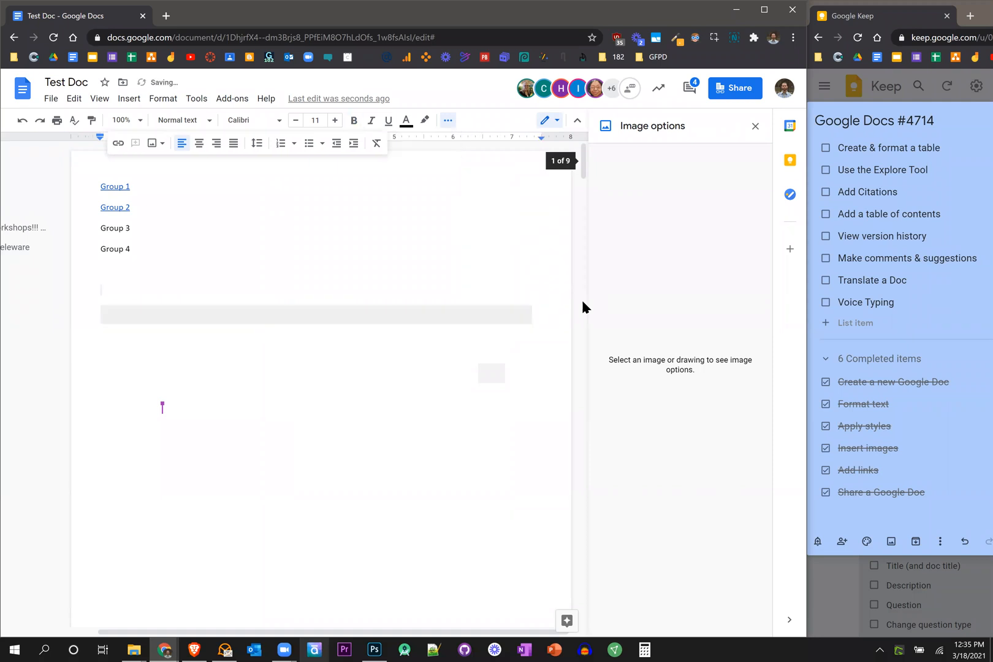
pyautogui.press('Down')
pyautogui.write('Cell 1')
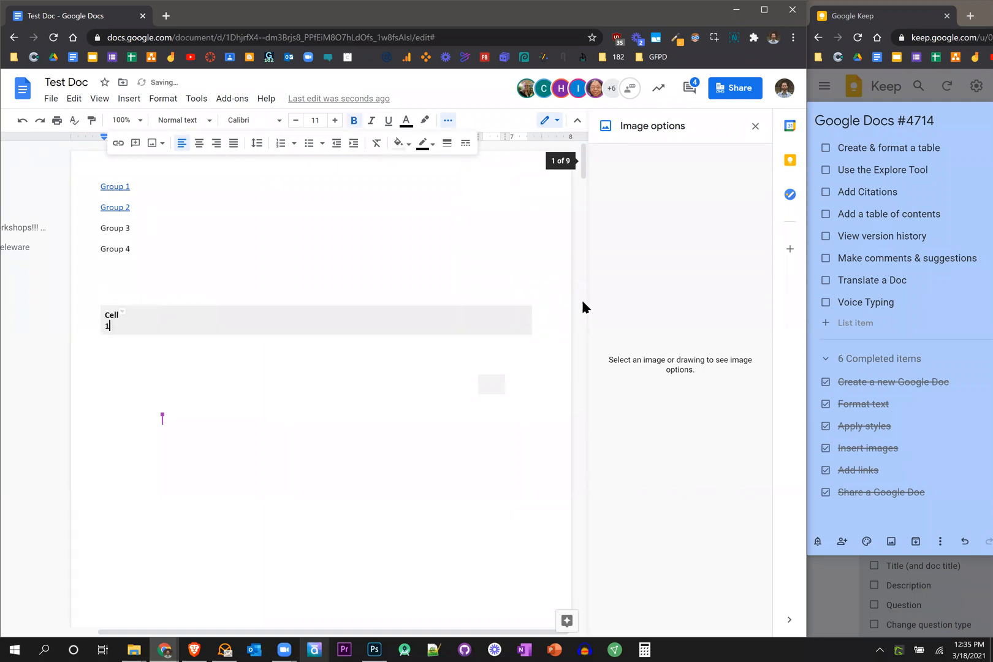
pyautogui.press('Tab')
pyautogui.write('Cell 3')
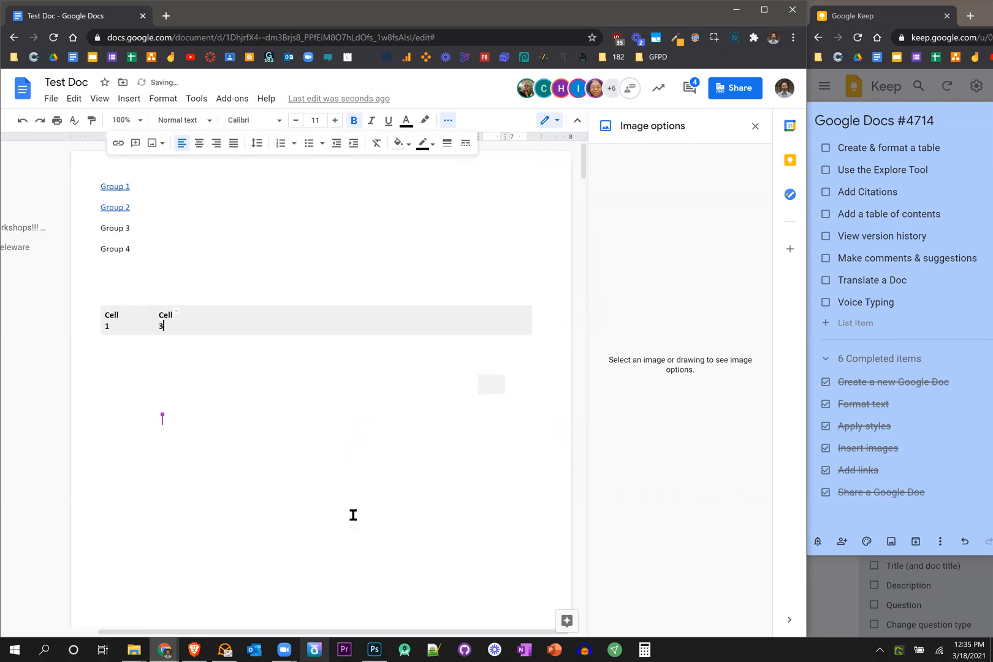
pyautogui.click(351, 491)
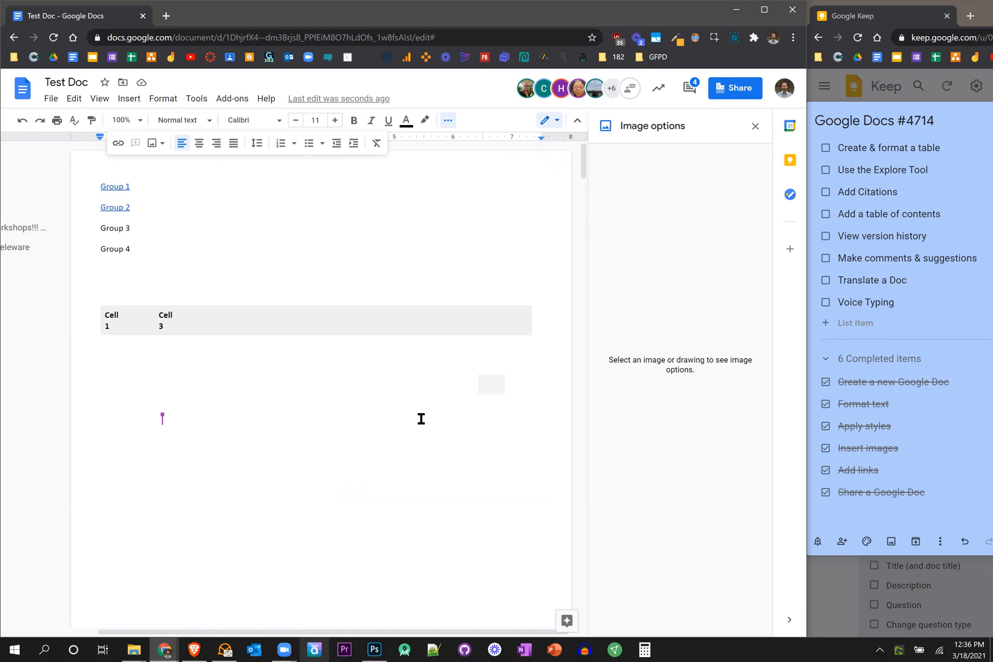
# - Mark "Create & format a table" as completed in the Google Keep checklist, and return to the document above the table
pyautogui.click(823, 149)
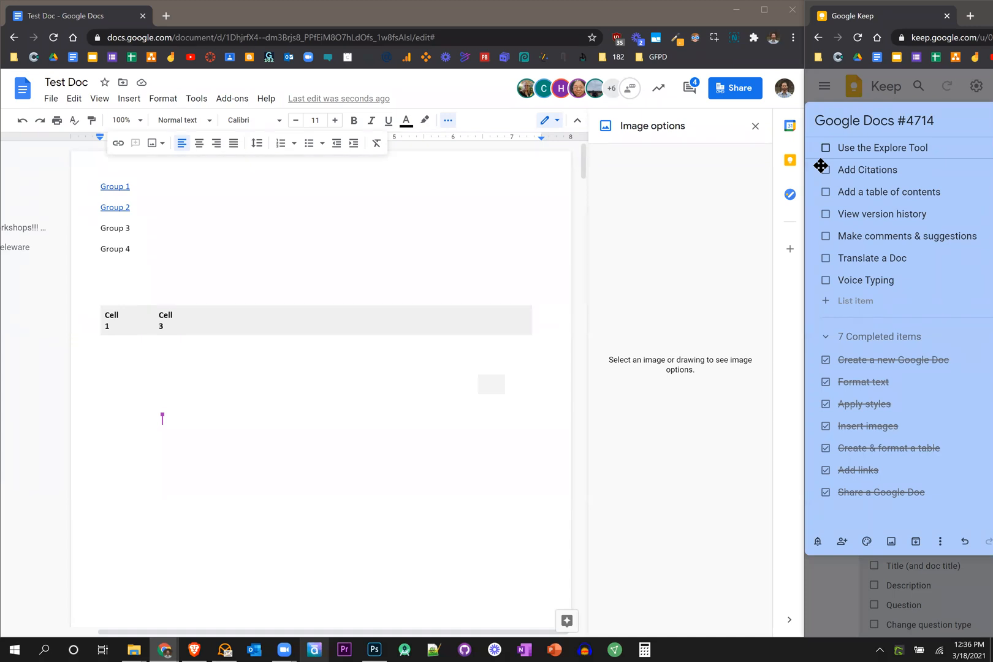
pyautogui.click(182, 280)
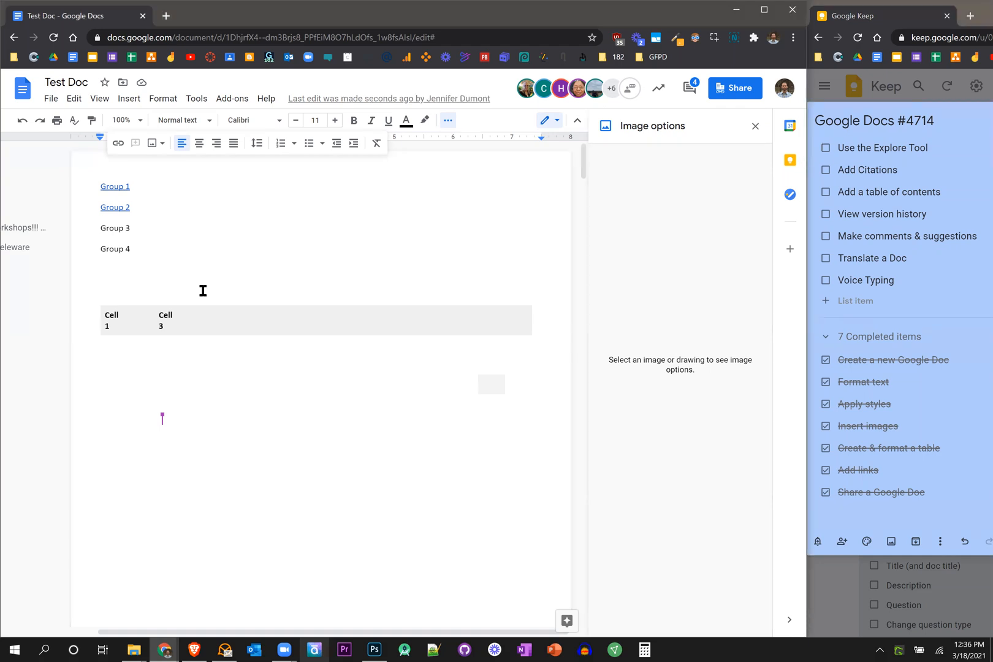
pyautogui.click(204, 282)
# - Copy the word "Barbados" from the "Visit Barbados" line above the beach image, and open the Explore tool
pyautogui.scroll(-2, 325, 328)
pyautogui.scroll(-10, 352, 333)
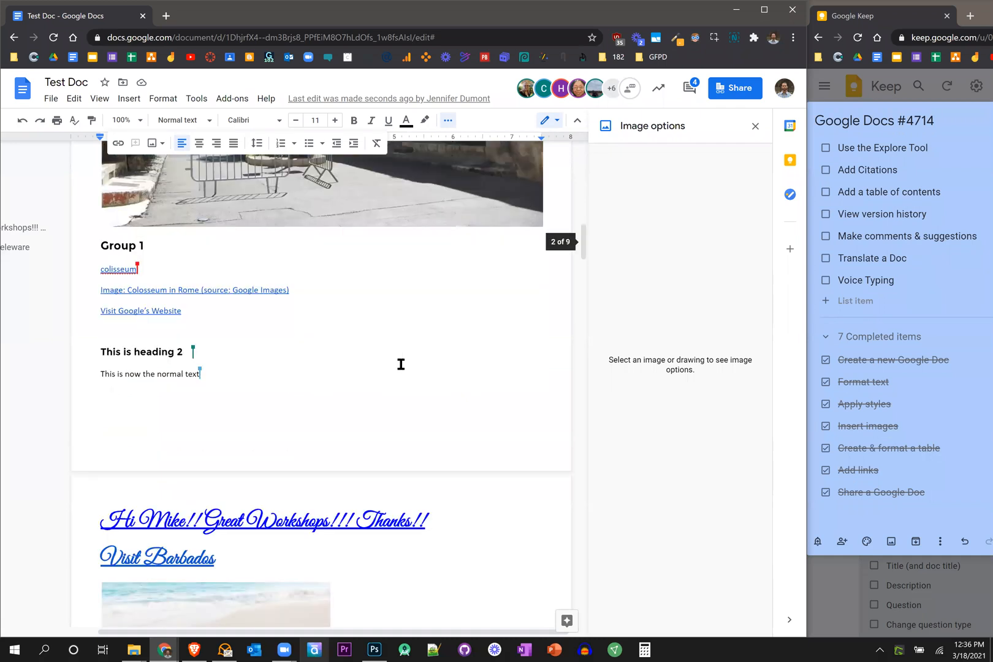
pyautogui.scroll(-1, 485, 490)
pyautogui.scroll(-1, 236, 362)
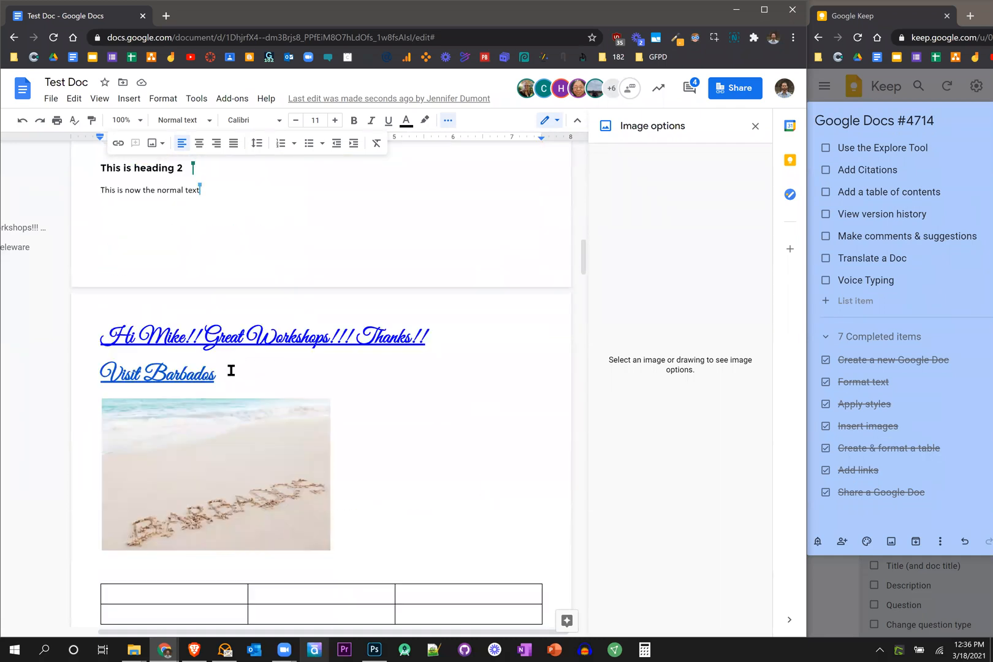
pyautogui.click(216, 374)
pyautogui.keyDown('shift'); pyautogui.click(146, 372); pyautogui.keyUp('shift')
pyautogui.hotkey('ctrl', 'c')
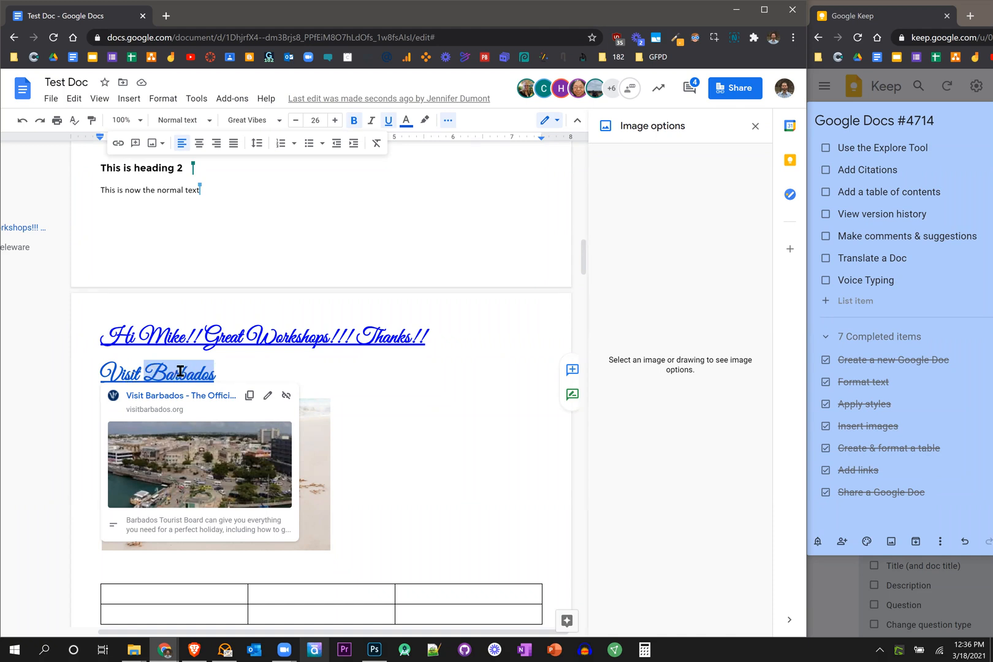
pyautogui.click(554, 623)
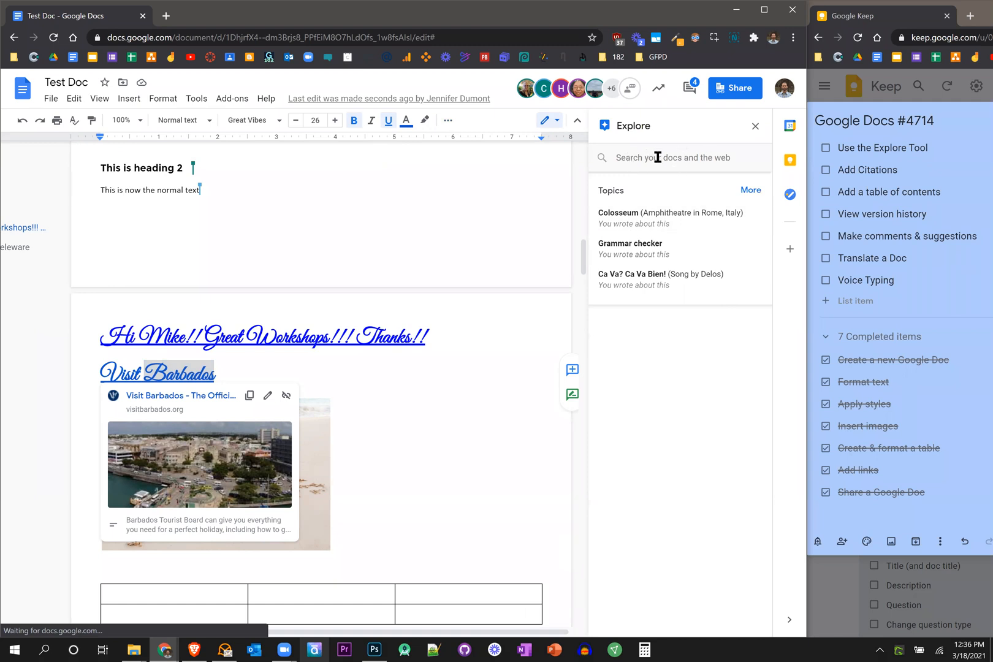
# - Try the suggested topic "Colosseum" in Explore, and replace it with a search for the copied word "Barbados"
pyautogui.click(637, 161)
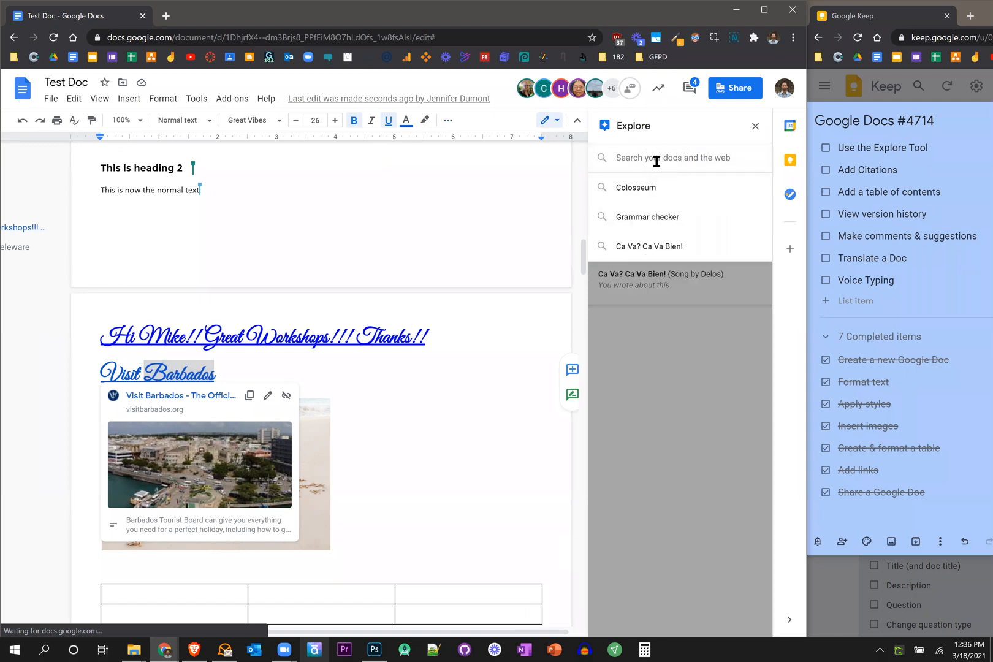
pyautogui.click(634, 189)
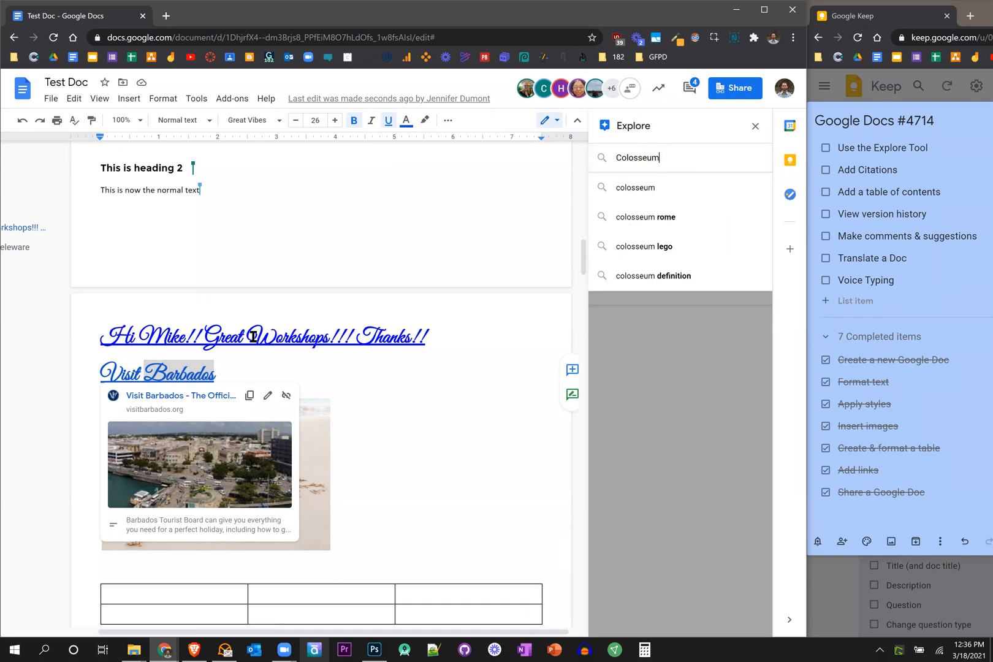
pyautogui.rightClick(236, 380)
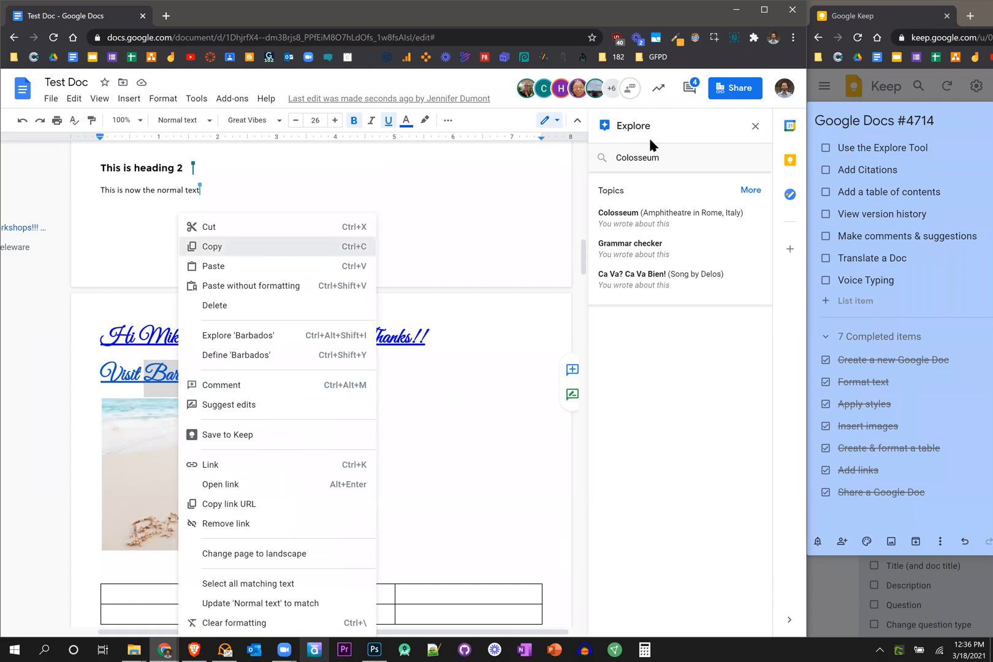
pyautogui.doubleClick(631, 159)
pyautogui.hotkey('ctrl', 'v')
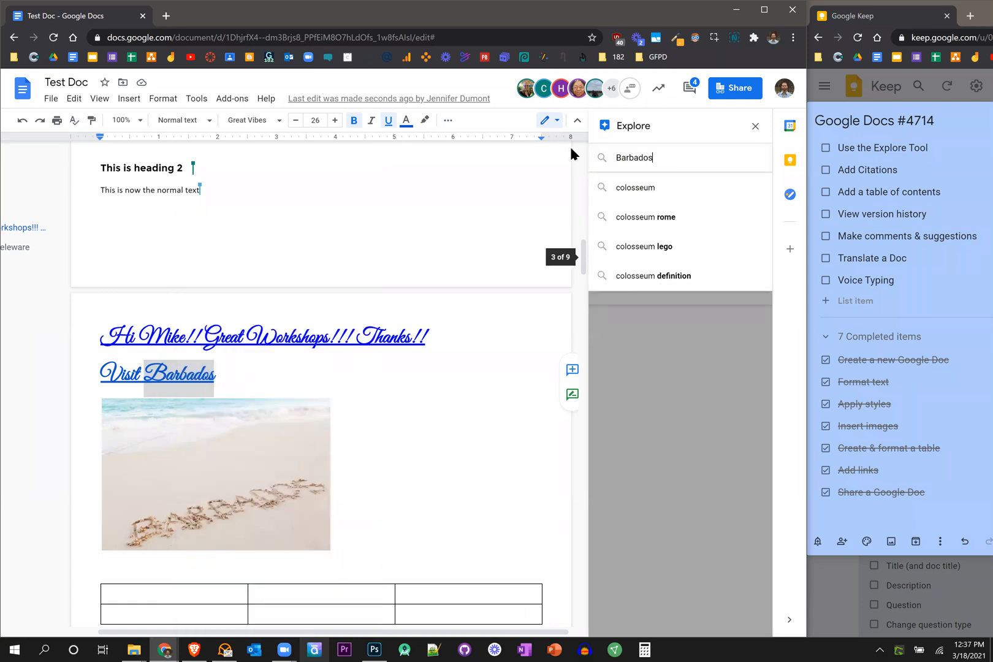
pyautogui.press('Return')
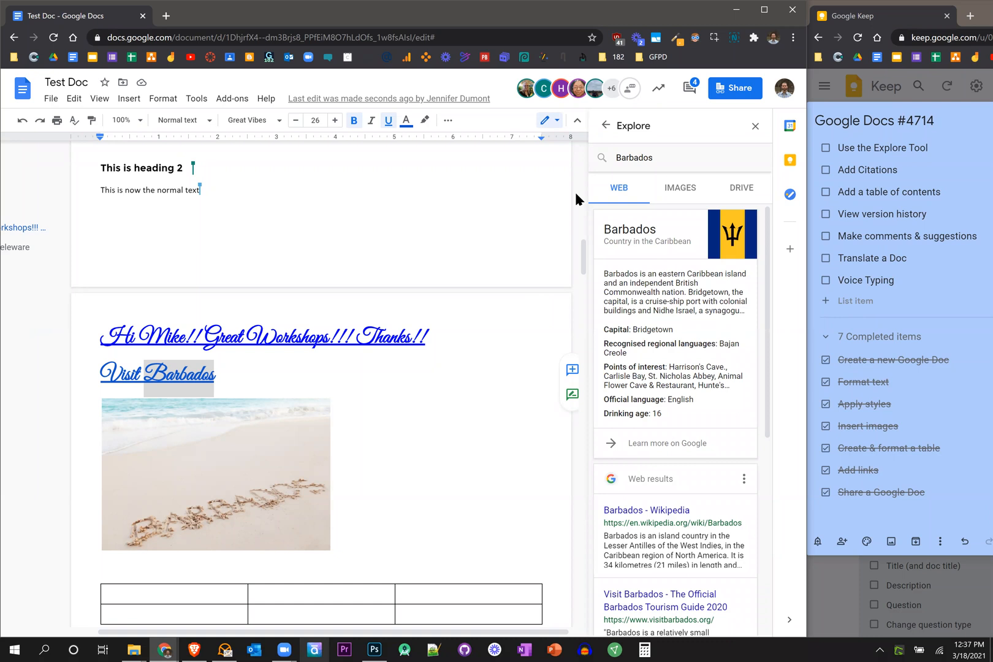
# - Reselect "Barbados" in the heading line and review the image and web results for it in Explore
pyautogui.click(359, 375)
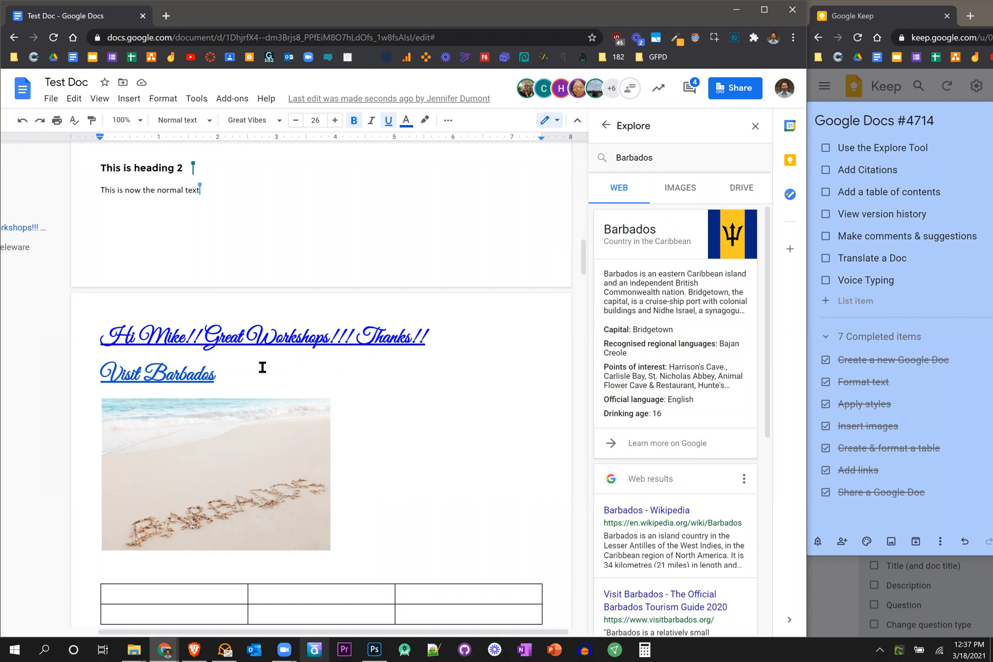
pyautogui.click(218, 385)
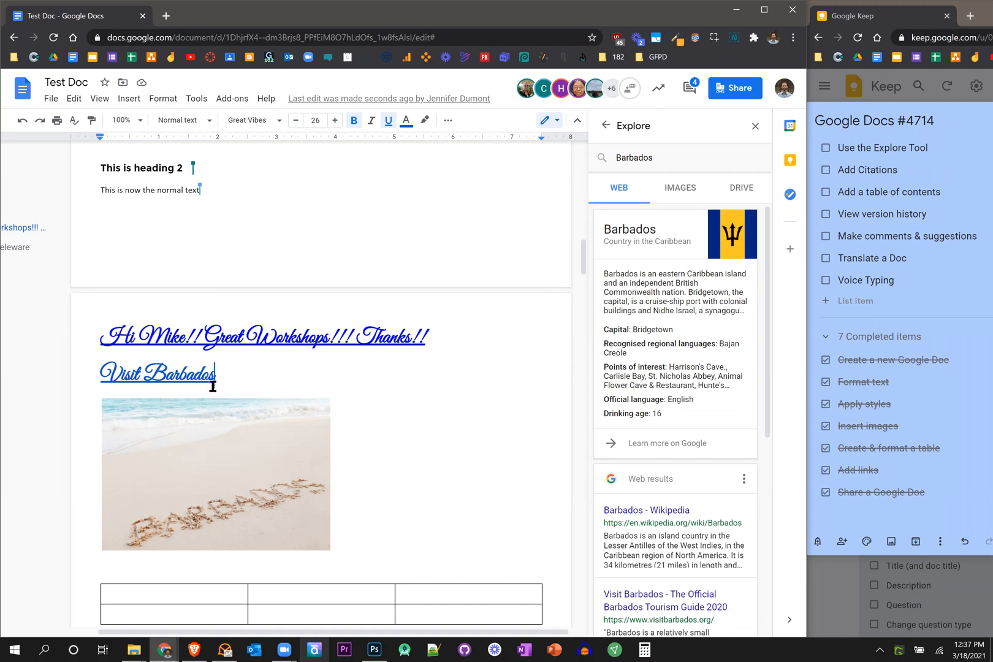
pyautogui.doubleClick(152, 375)
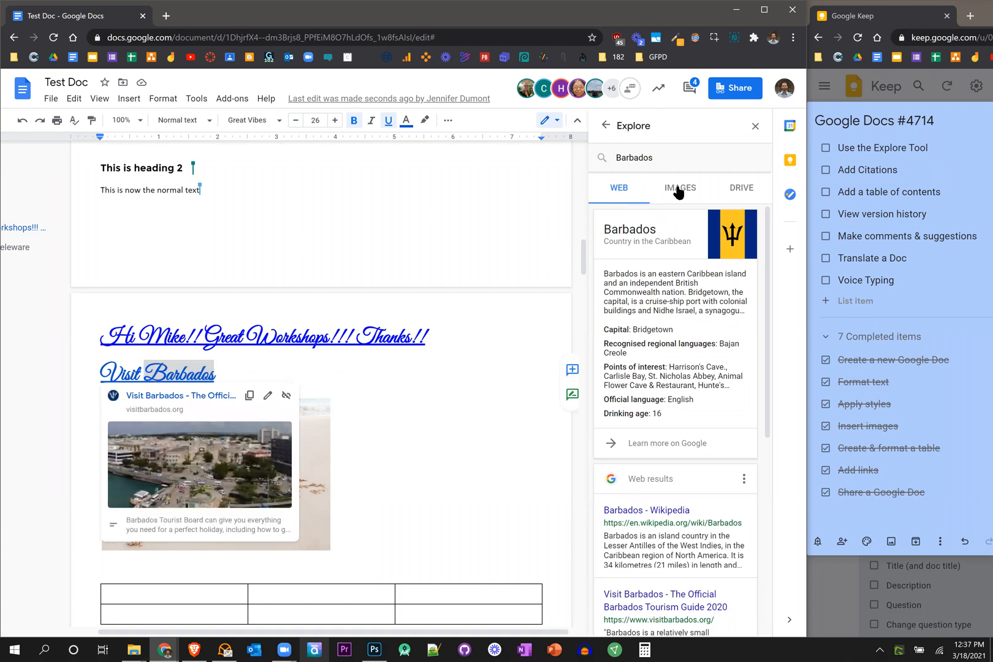
pyautogui.click(678, 192)
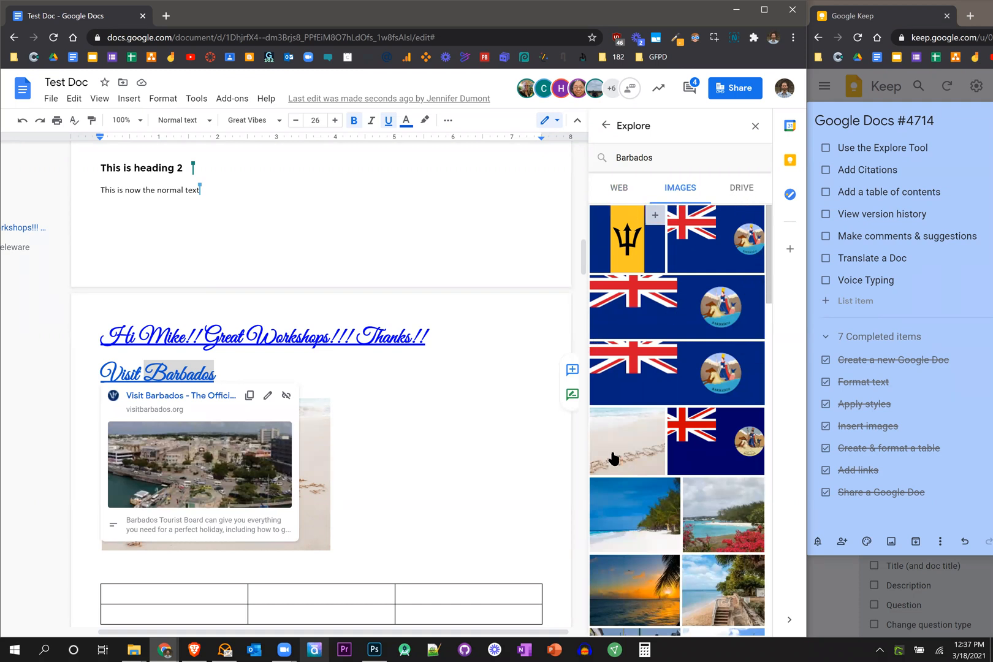
pyautogui.scroll(-5, 650, 398)
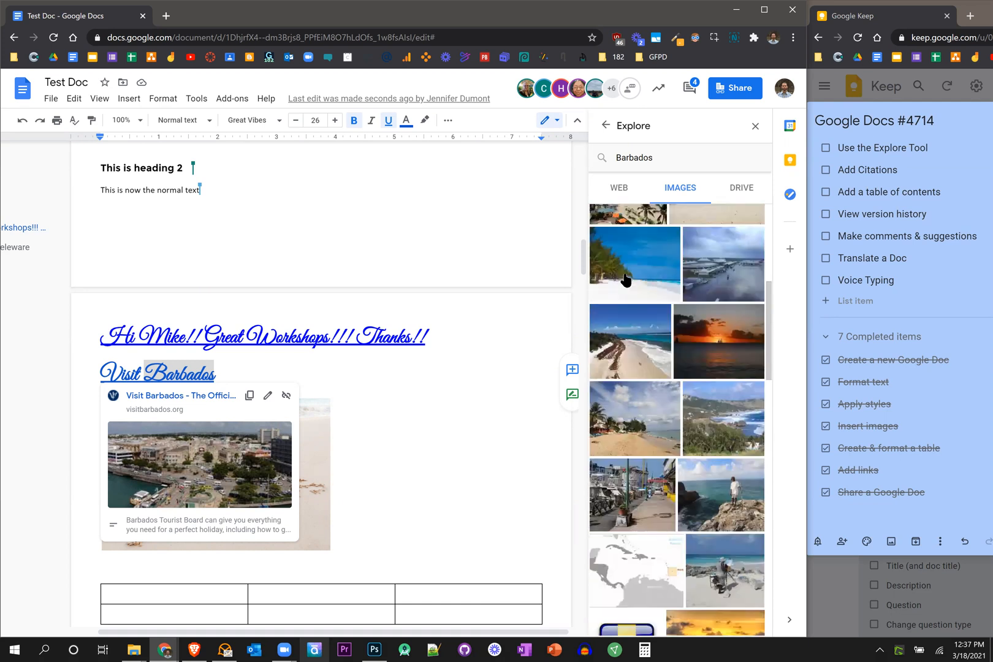
pyautogui.scroll(5, 624, 209)
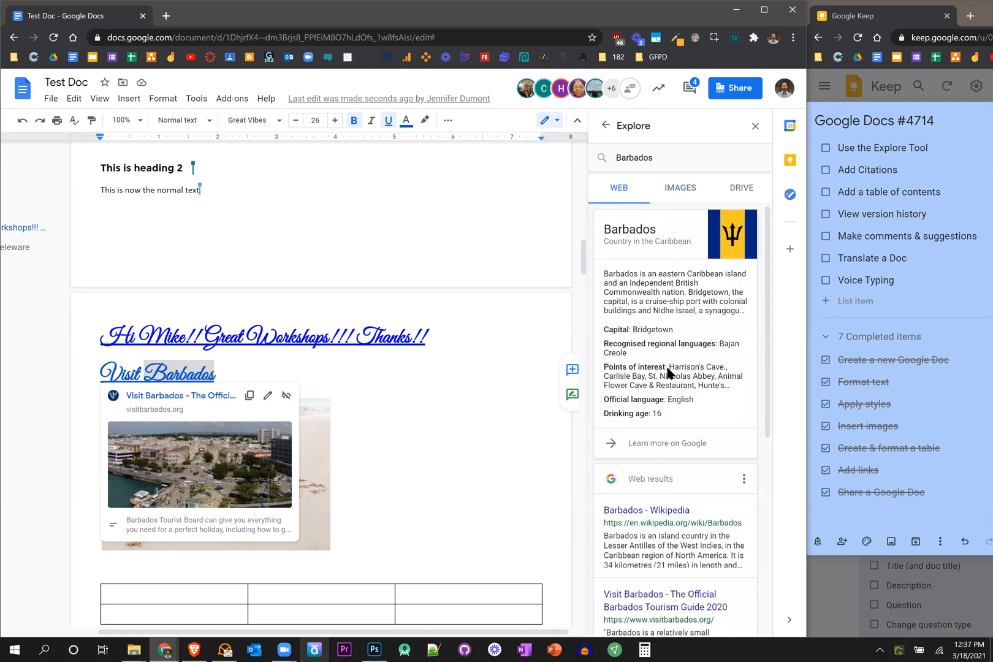
pyautogui.scroll(-1, 709, 499)
pyautogui.scroll(-5, 709, 499)
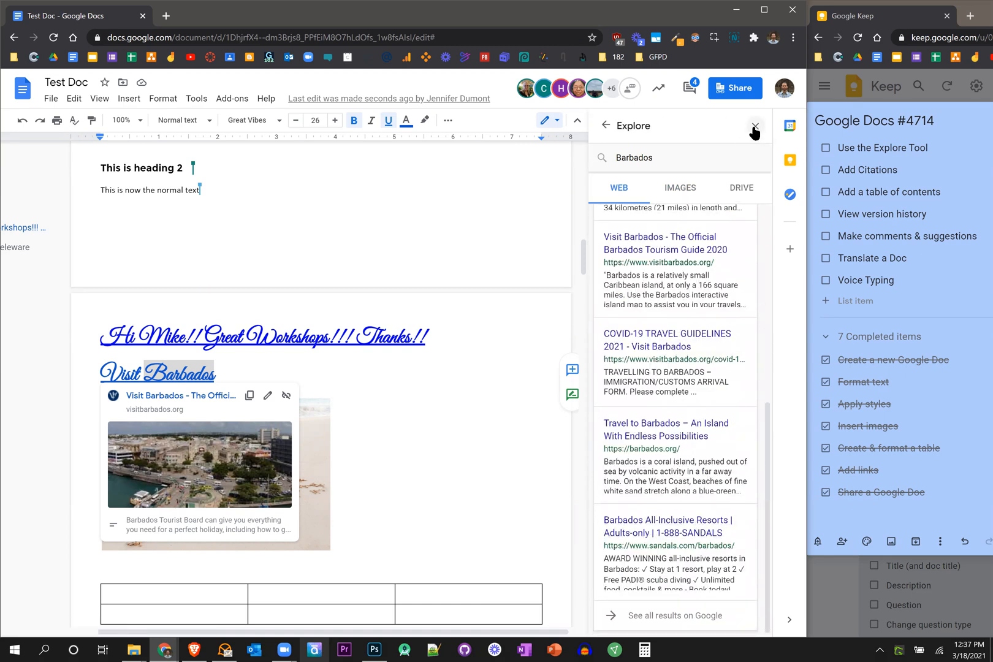
pyautogui.scroll(5, 705, 282)
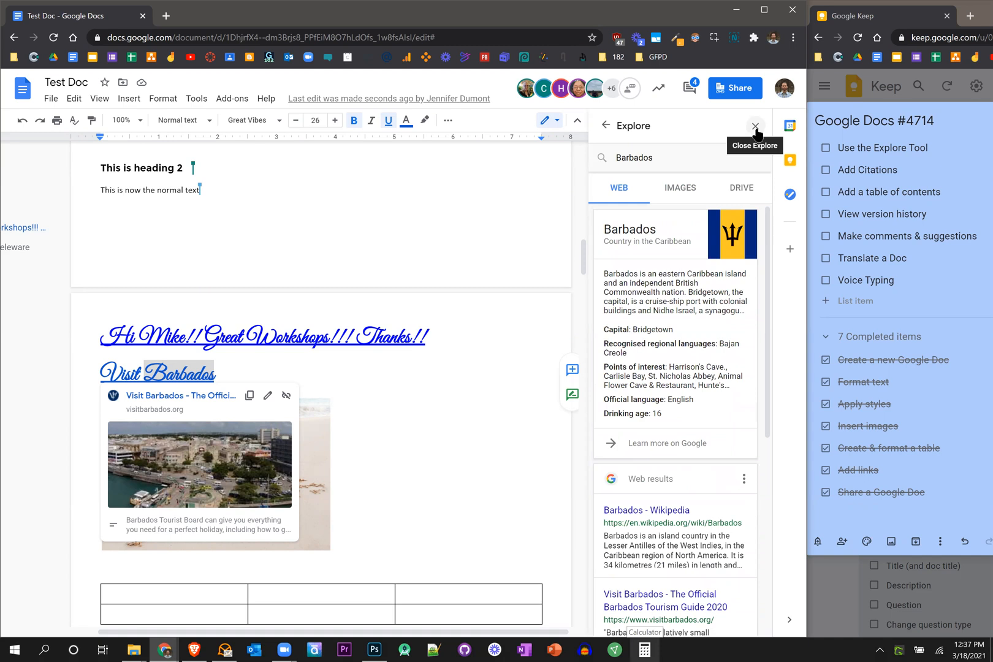
pyautogui.scroll(-2, 699, 282)
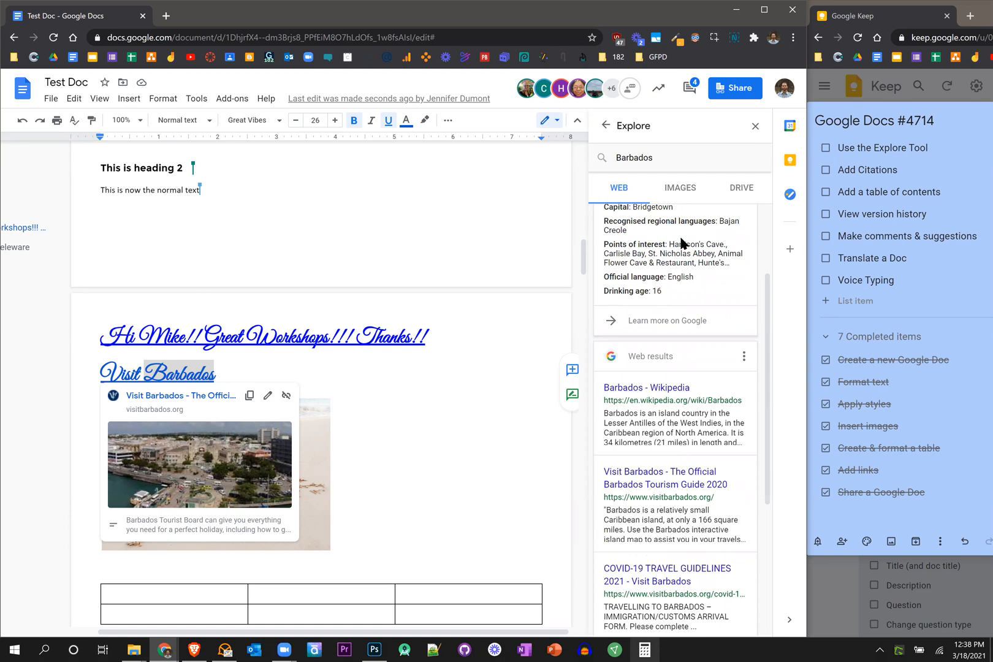
# - Add the plain text "Barbados" on its own line between the "Visit Barbados" line and the beach image
pyautogui.click(373, 385)
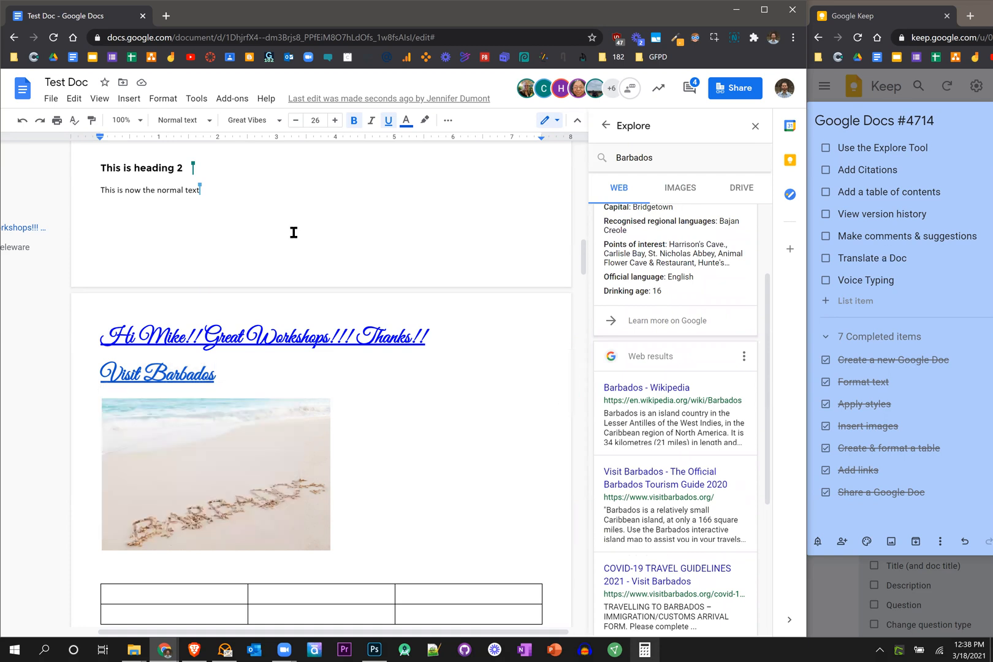
pyautogui.scroll(-4, 412, 301)
pyautogui.scroll(1, 423, 301)
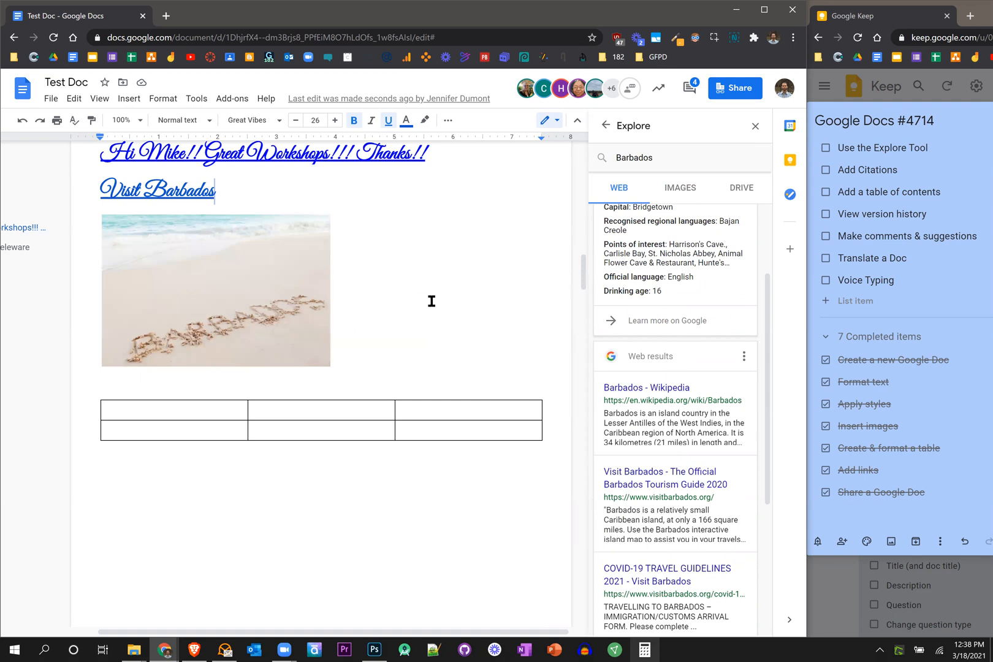
pyautogui.press('Return')
pyautogui.write('Bar')
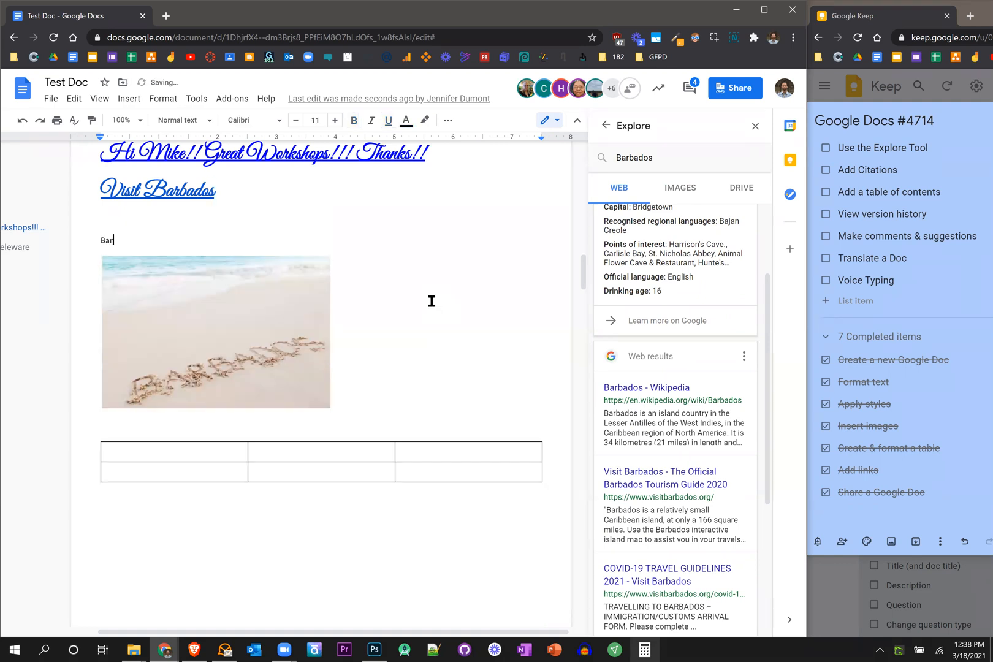
pyautogui.write('bard')
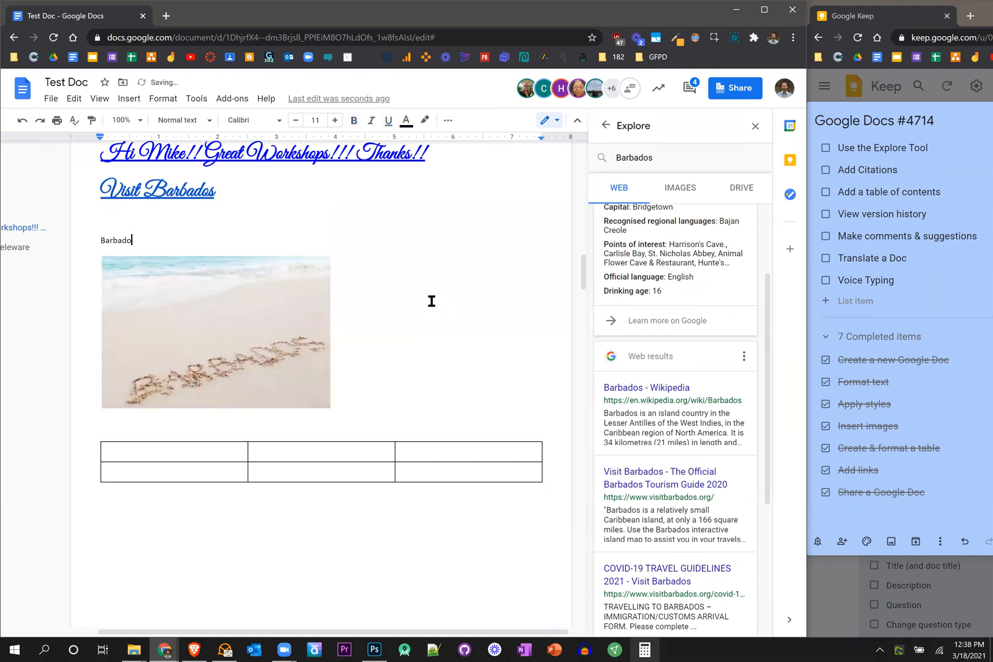
pyautogui.write('s')
# - Close Explore and look up the plain-text word "Barbados" above the beach image in the dictionary
pyautogui.doubleClick(100, 237)
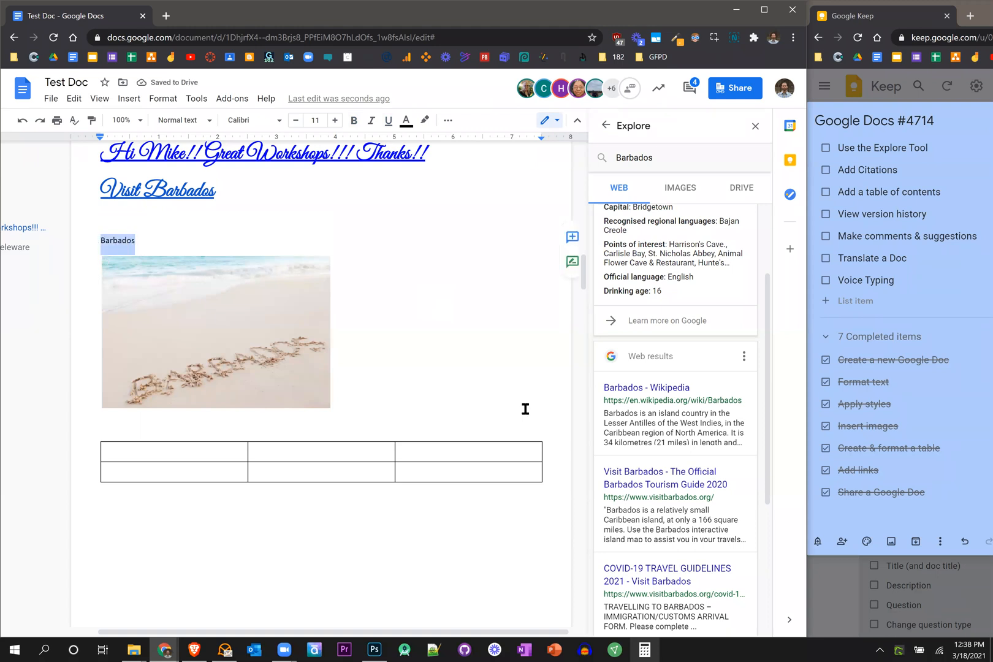
pyautogui.click(755, 127)
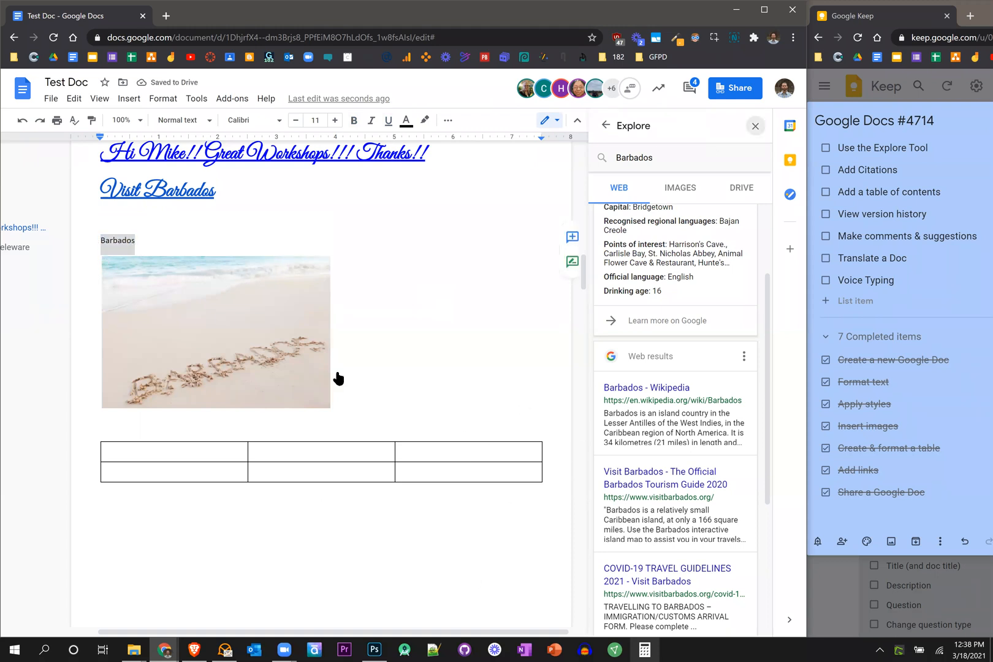
pyautogui.rightClick(125, 239)
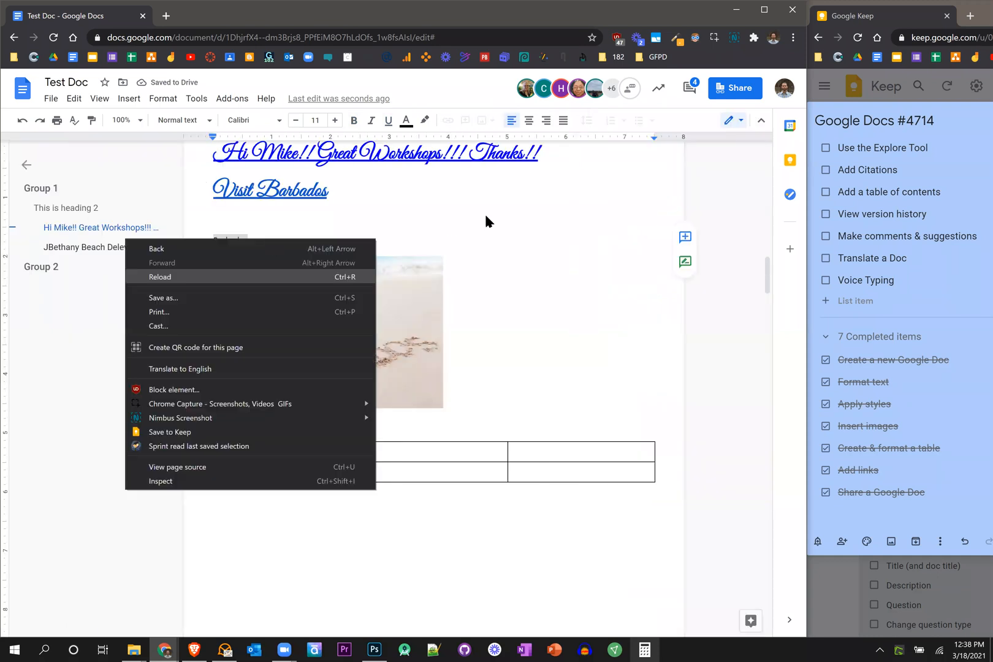
pyautogui.click(486, 217)
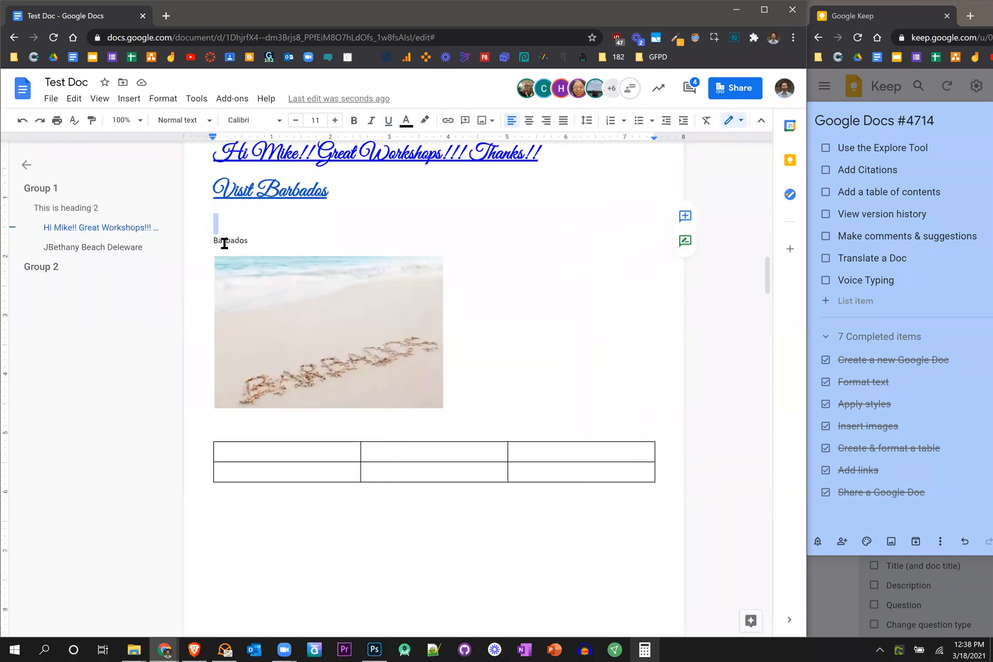
pyautogui.doubleClick(215, 243)
pyautogui.rightClick(224, 243)
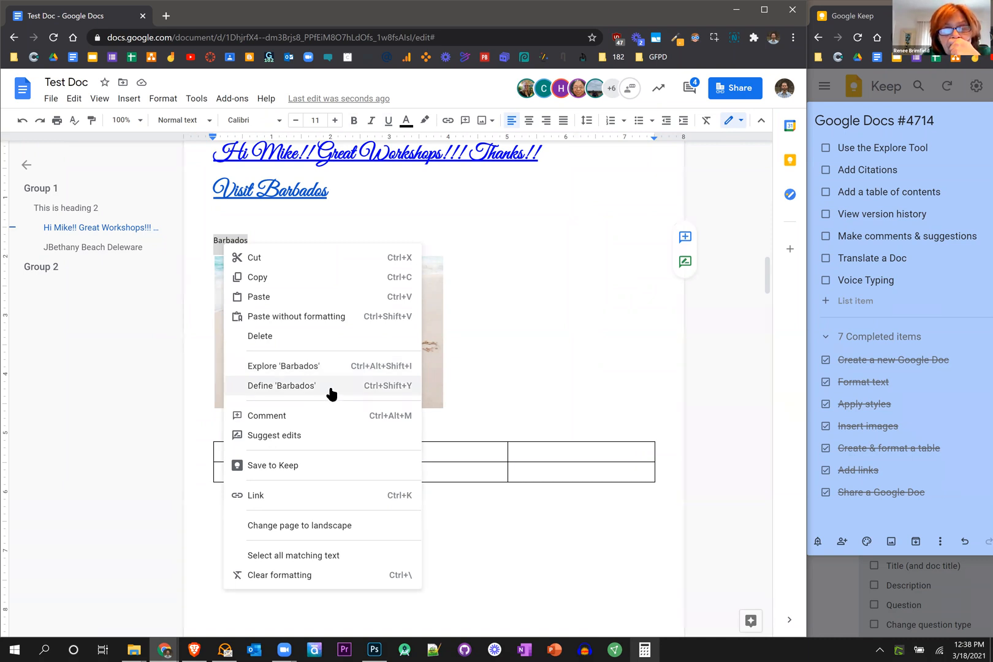
pyautogui.click(347, 378)
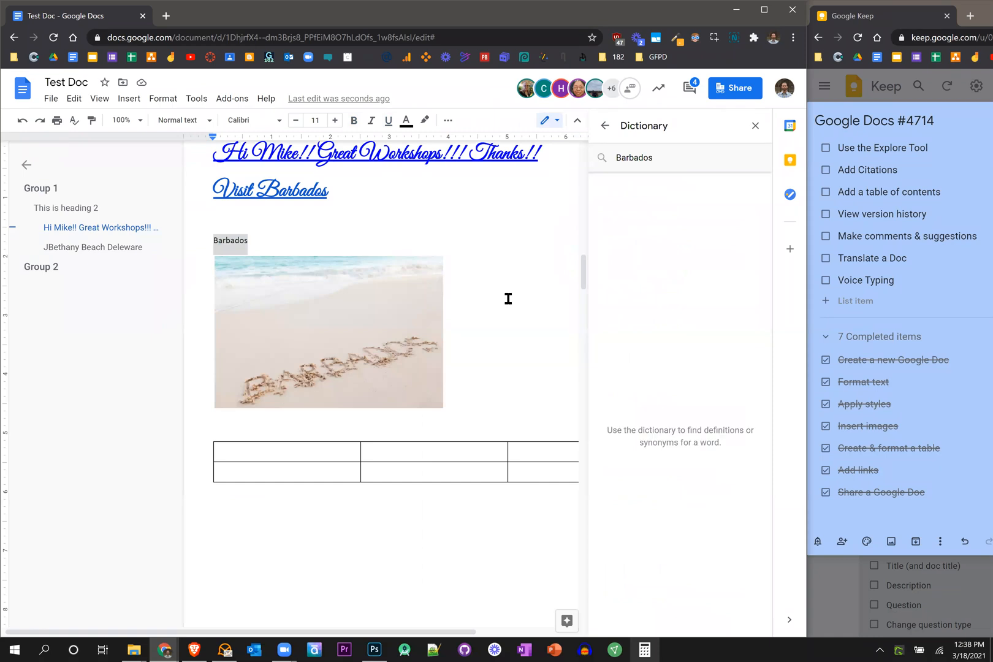
pyautogui.click(661, 156)
# - Explore the selected word "Barbados" directly from the document, and mark "Use the Explore Tool" as completed in the Google Keep checklist
pyautogui.rightClick(228, 244)
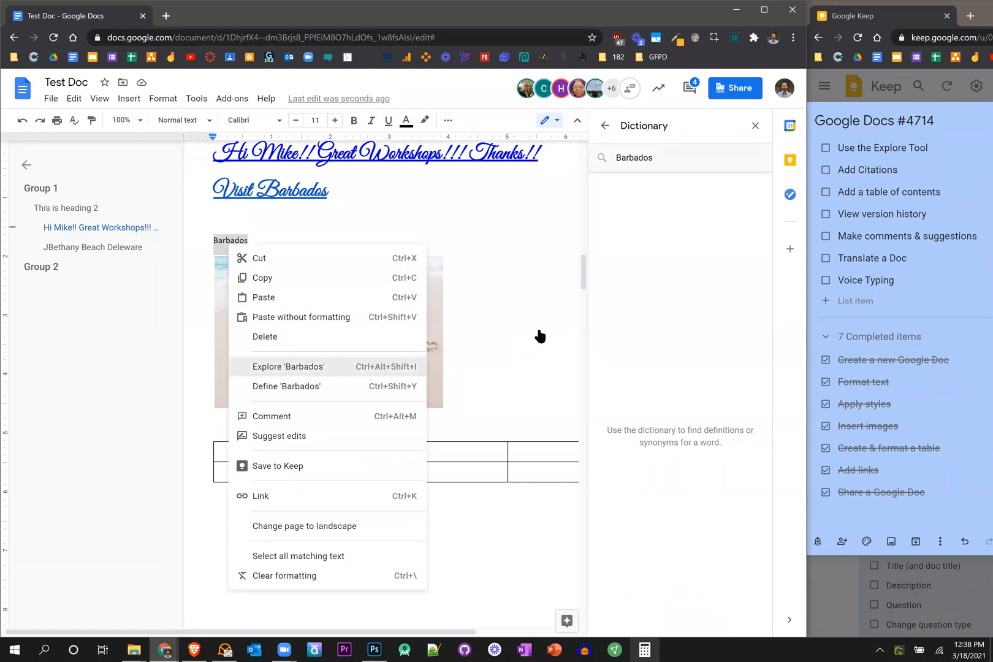
pyautogui.hotkey('ctrl', 'alt', 'shift', 'i')
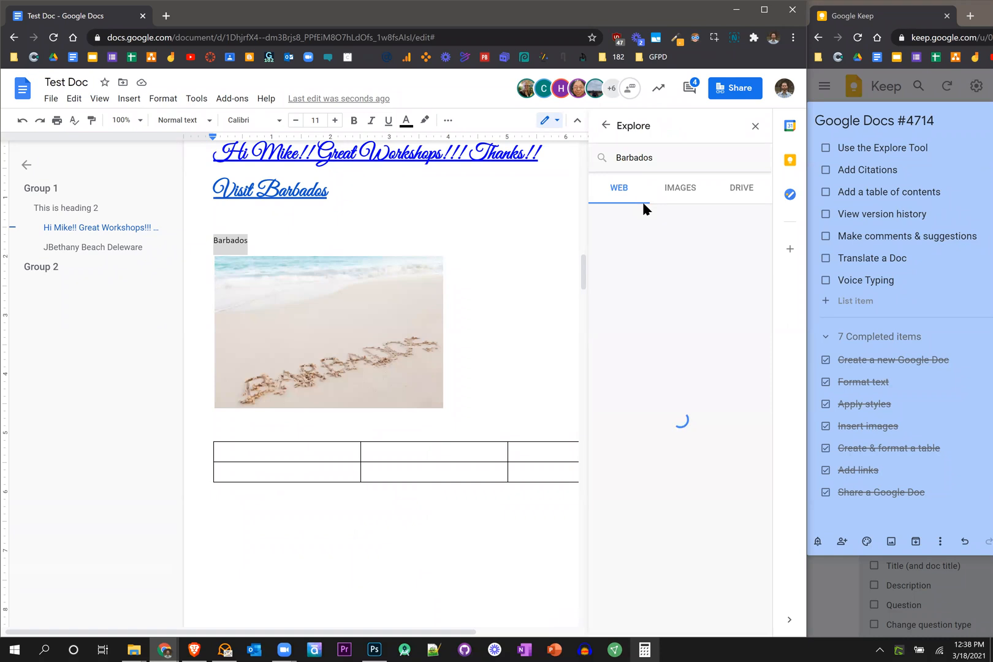
pyautogui.rightClick(228, 243)
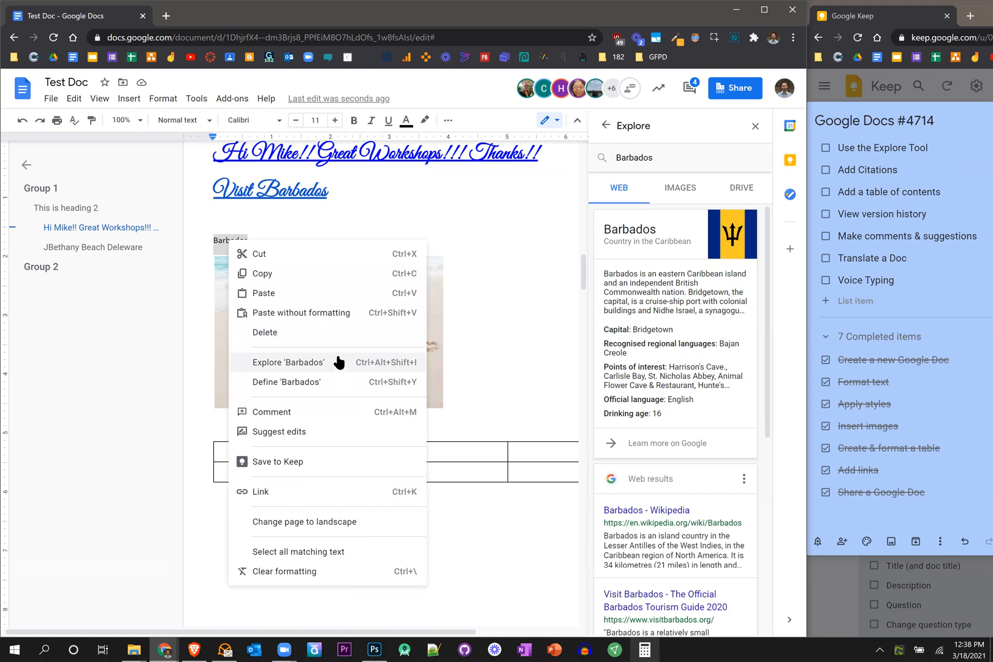
pyautogui.click(468, 234)
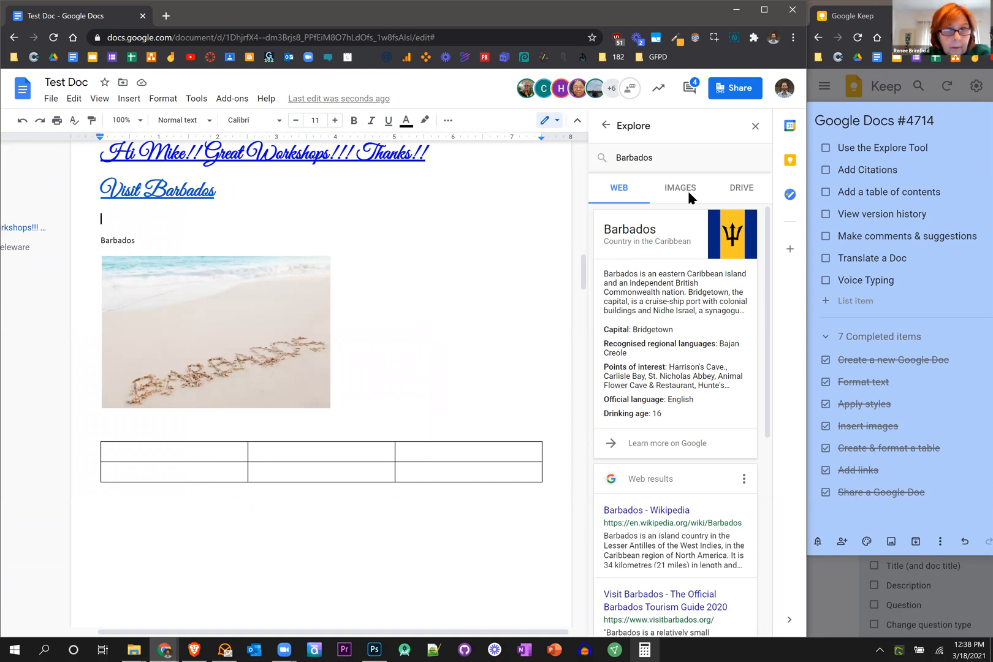
pyautogui.click(826, 149)
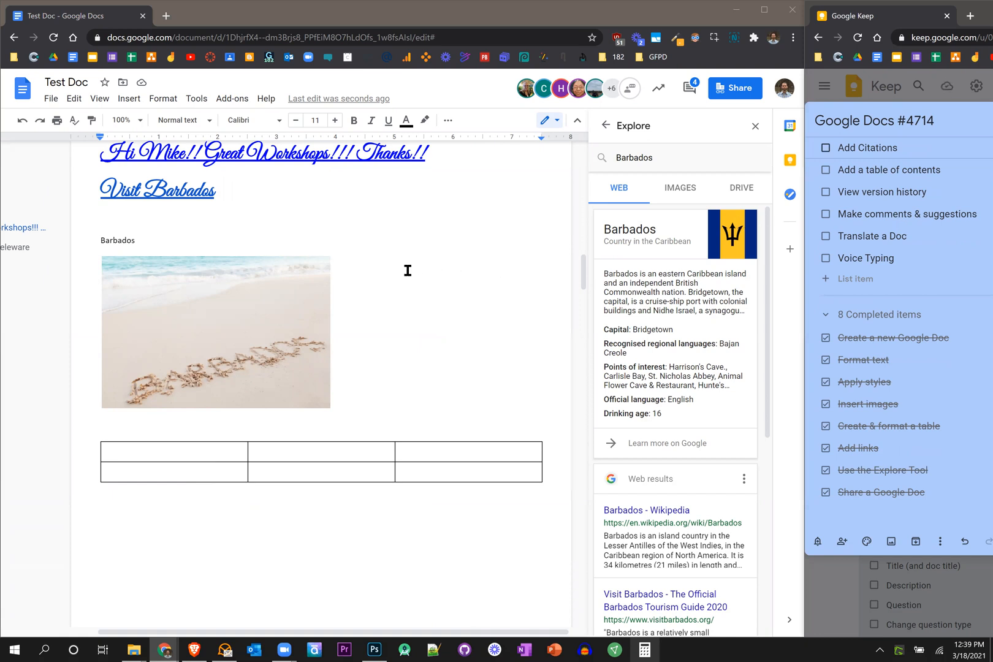
# - Insert an empty line beneath the "Visit Barbados" line and return the cursor to the end of that line
pyautogui.scroll(1, 406, 271)
pyautogui.scroll(1, 250, 292)
pyautogui.click(235, 313)
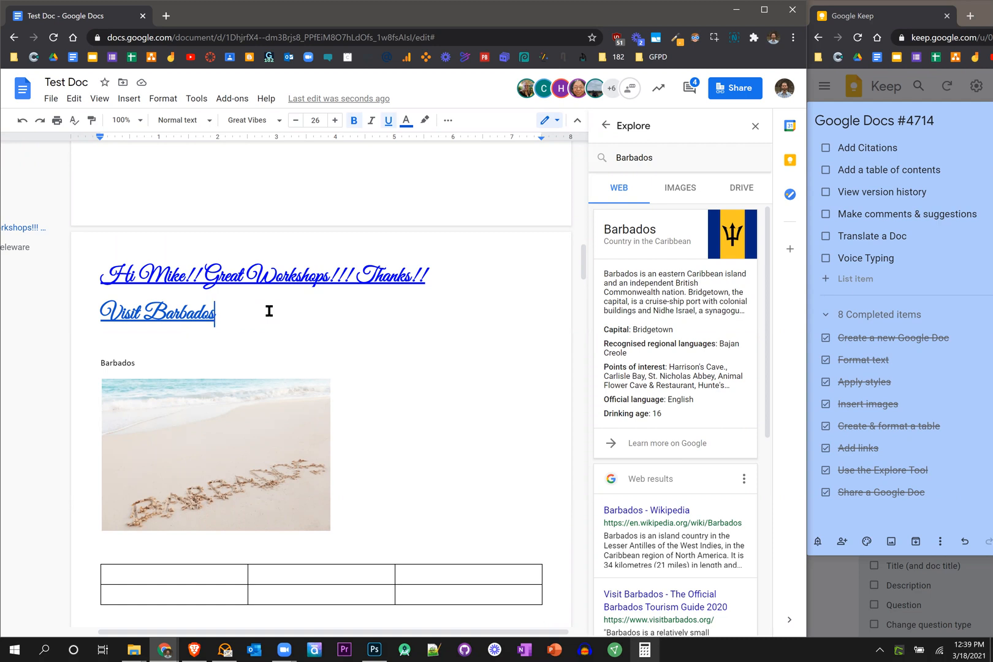
pyautogui.press('Return')
pyautogui.click(215, 312)
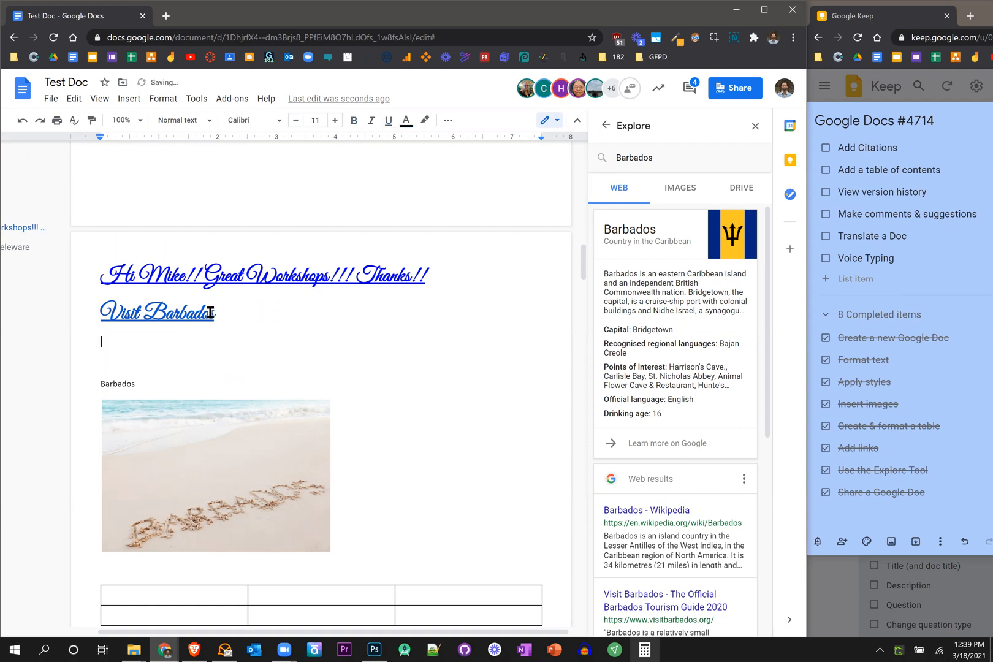
# - Copy the web address of the "Visit Barbados" link without changing the link
pyautogui.doubleClick(248, 312)
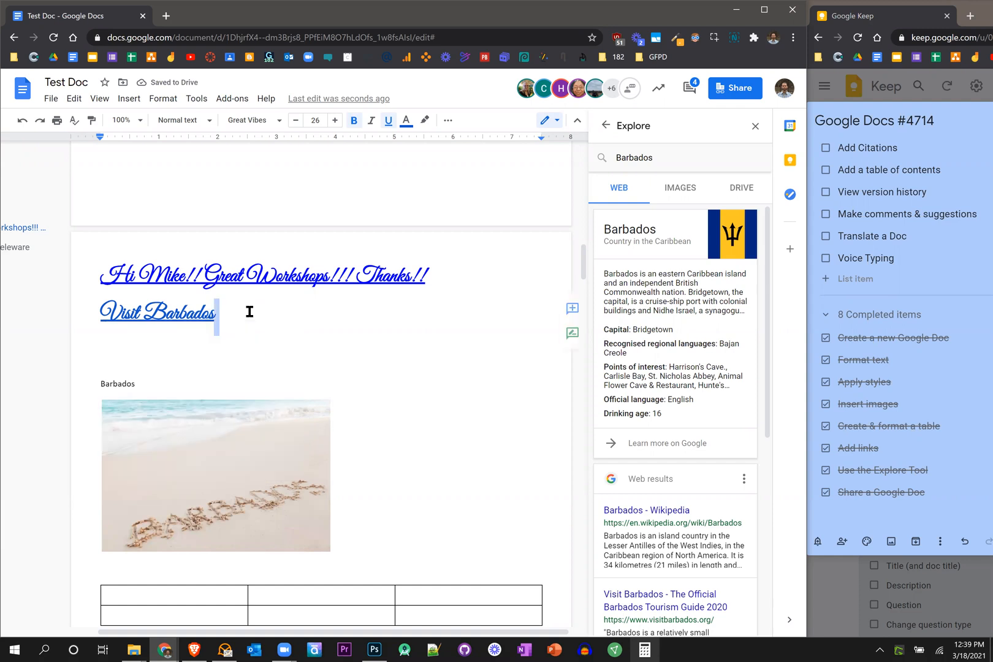
pyautogui.click(245, 323)
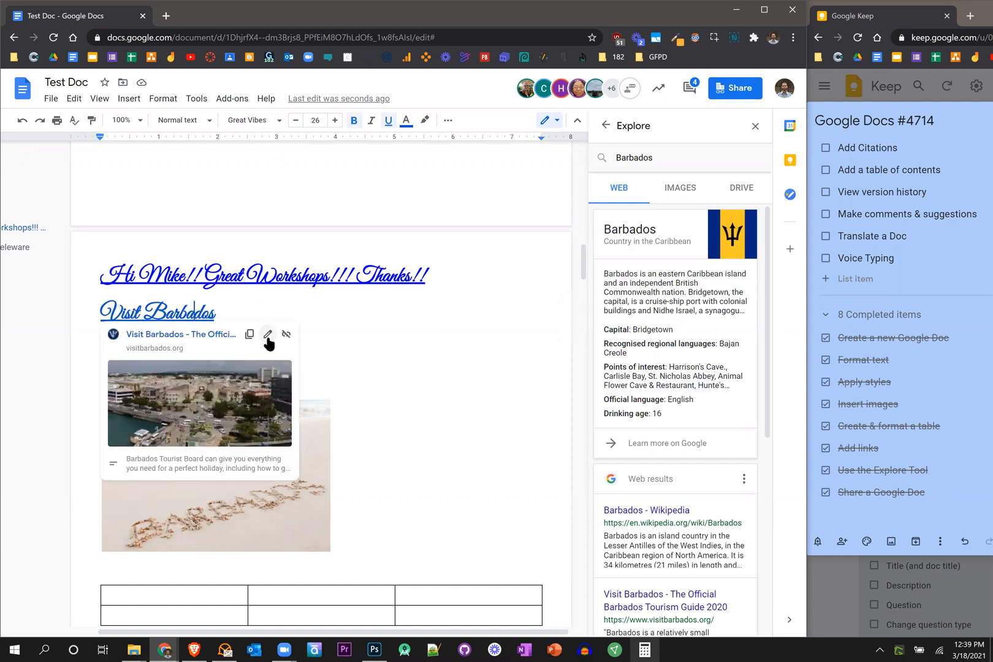
pyautogui.click(269, 335)
pyautogui.hotkey('ctrl', 'c')
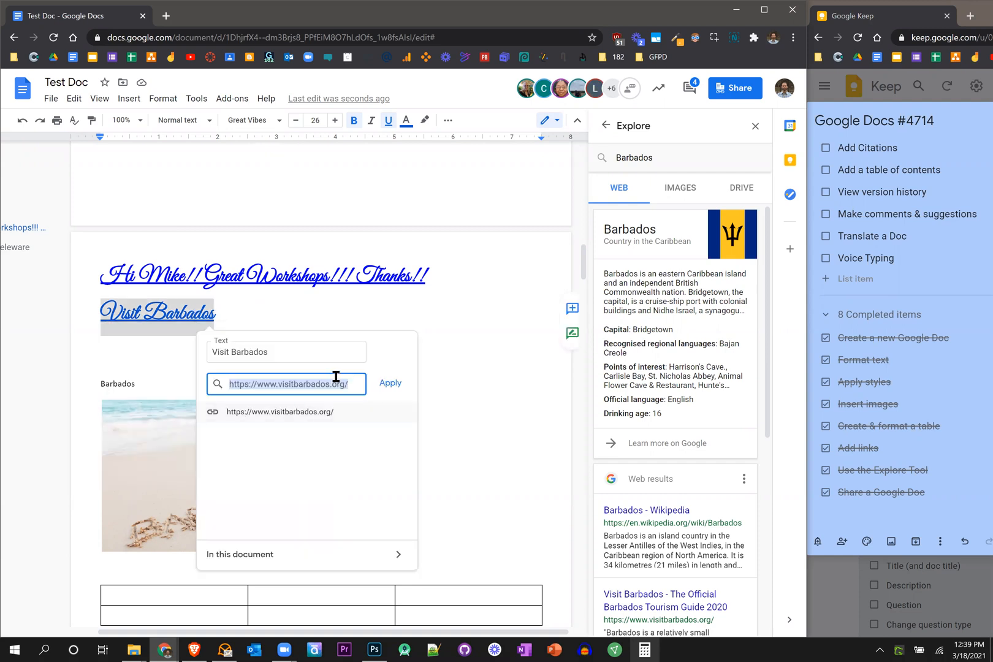
pyautogui.click(348, 331)
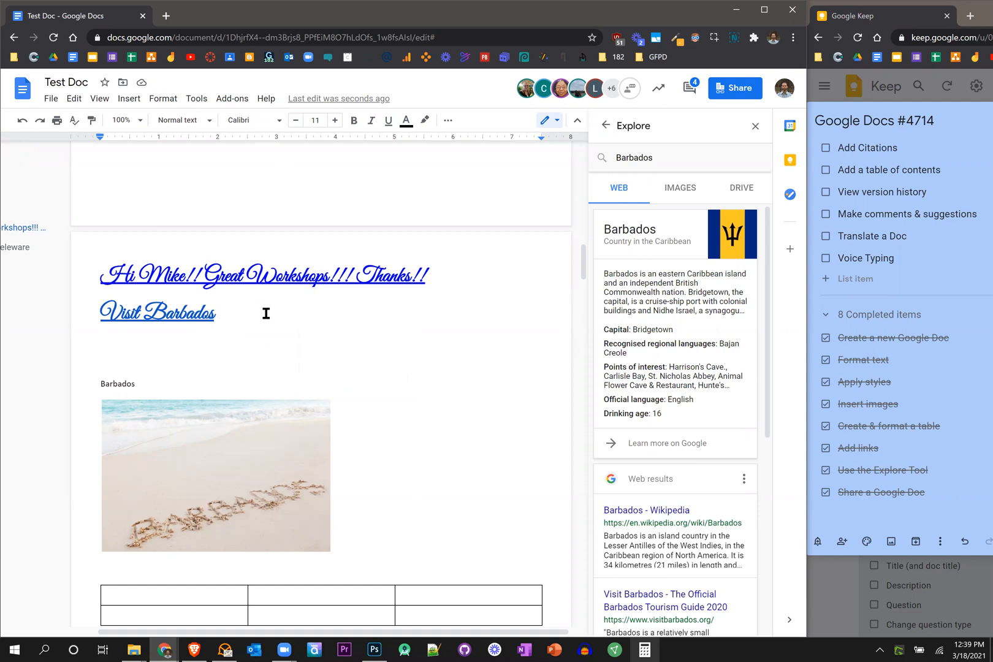
# - Open the document's citations tool and set the citation style to APA
pyautogui.click(127, 99)
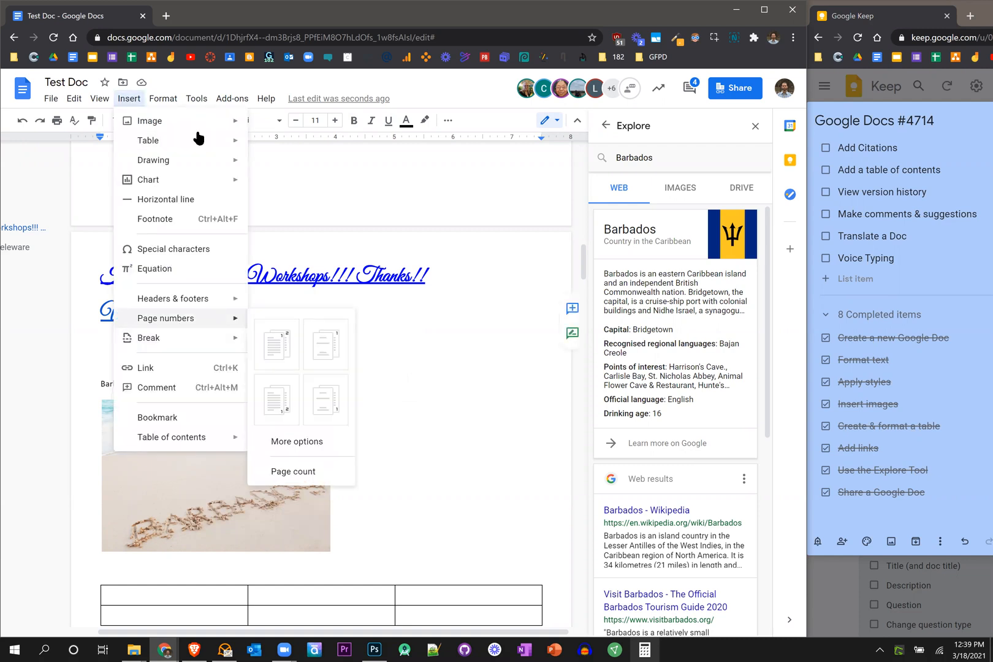
pyautogui.click(196, 99)
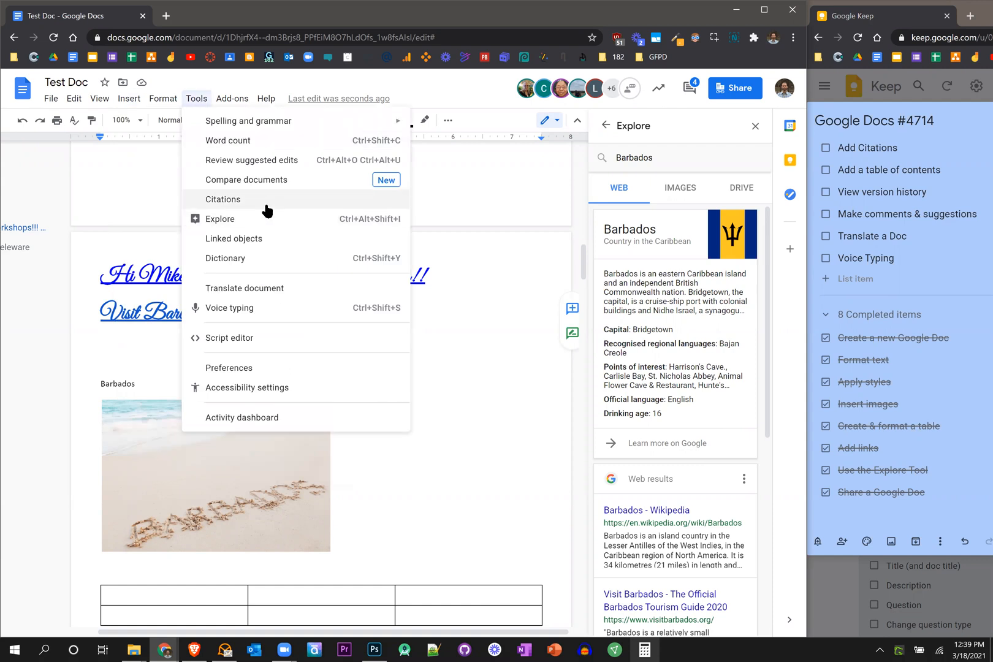
pyautogui.click(266, 204)
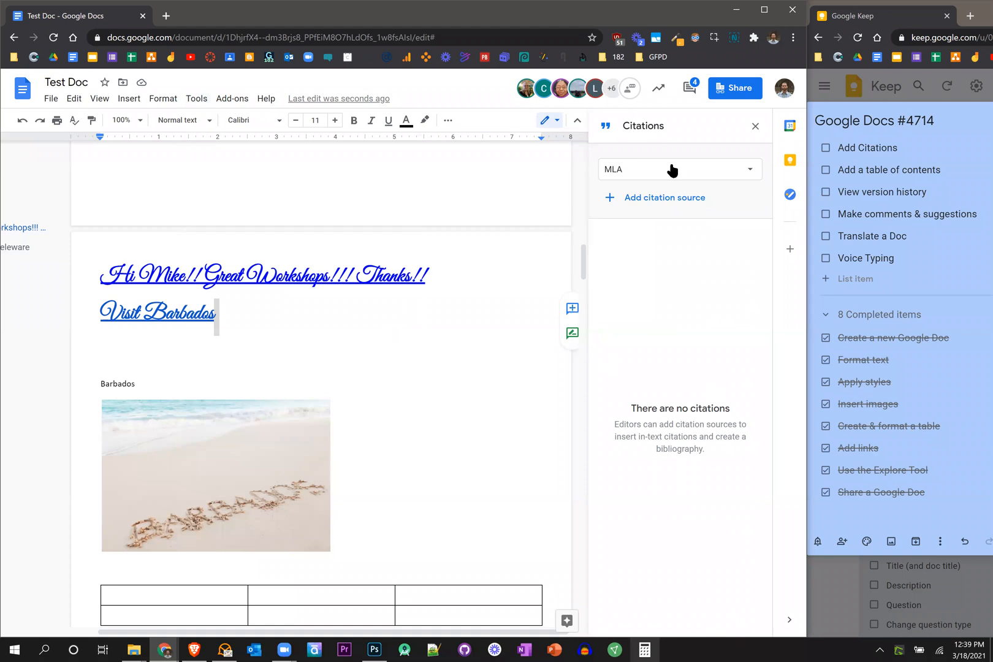
pyautogui.click(737, 173)
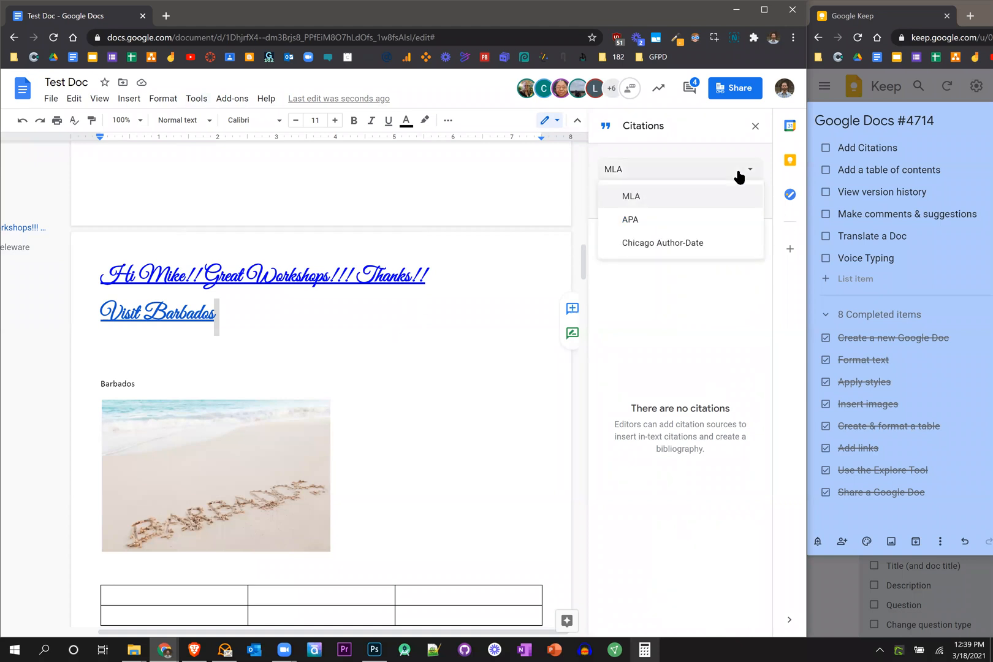
pyautogui.click(691, 218)
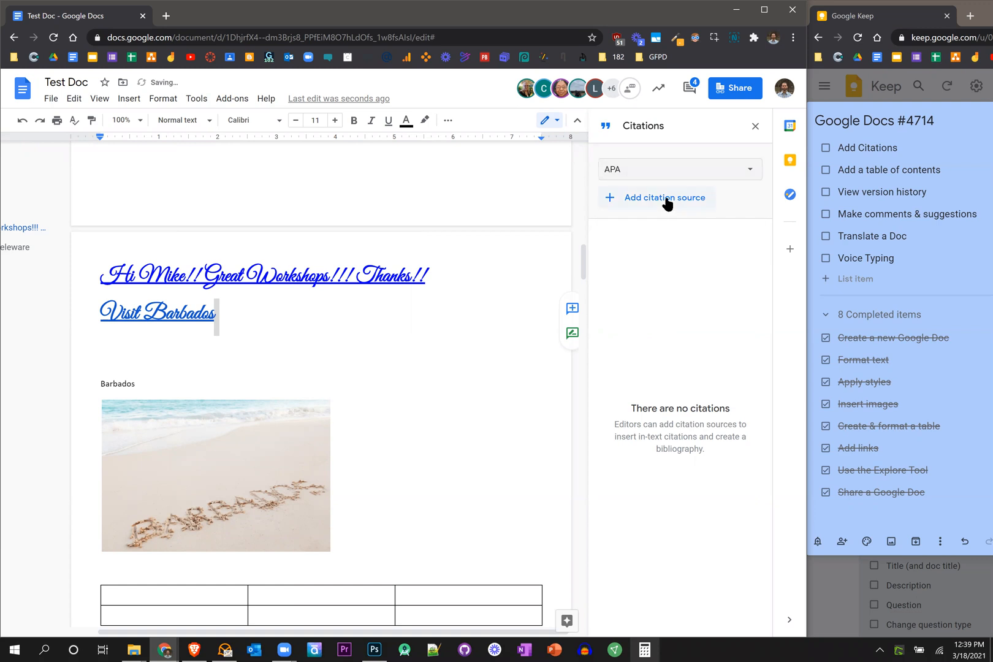
pyautogui.click(666, 202)
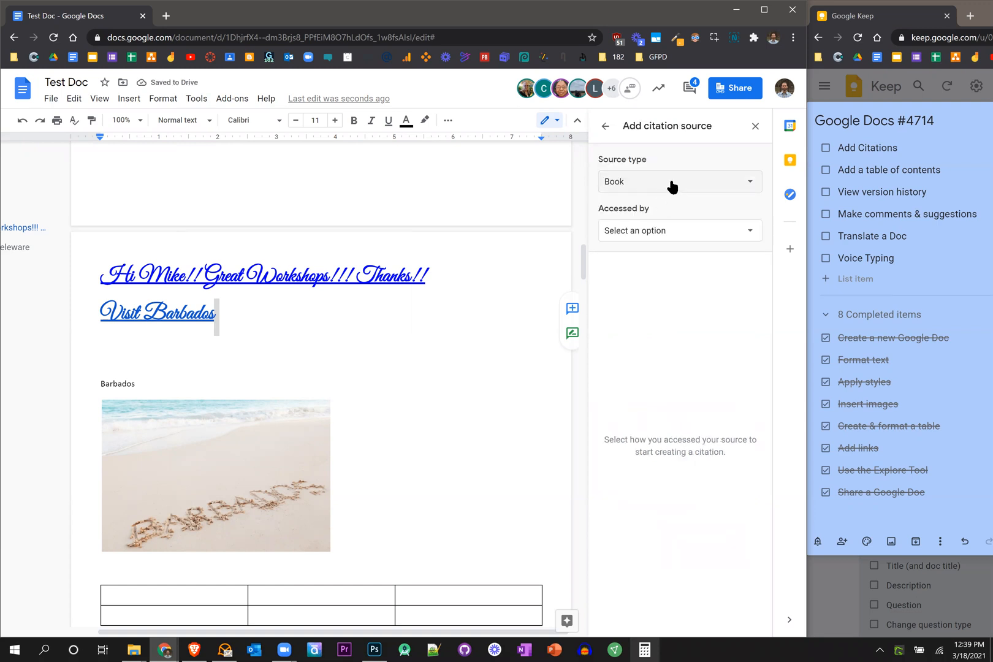
pyautogui.click(672, 185)
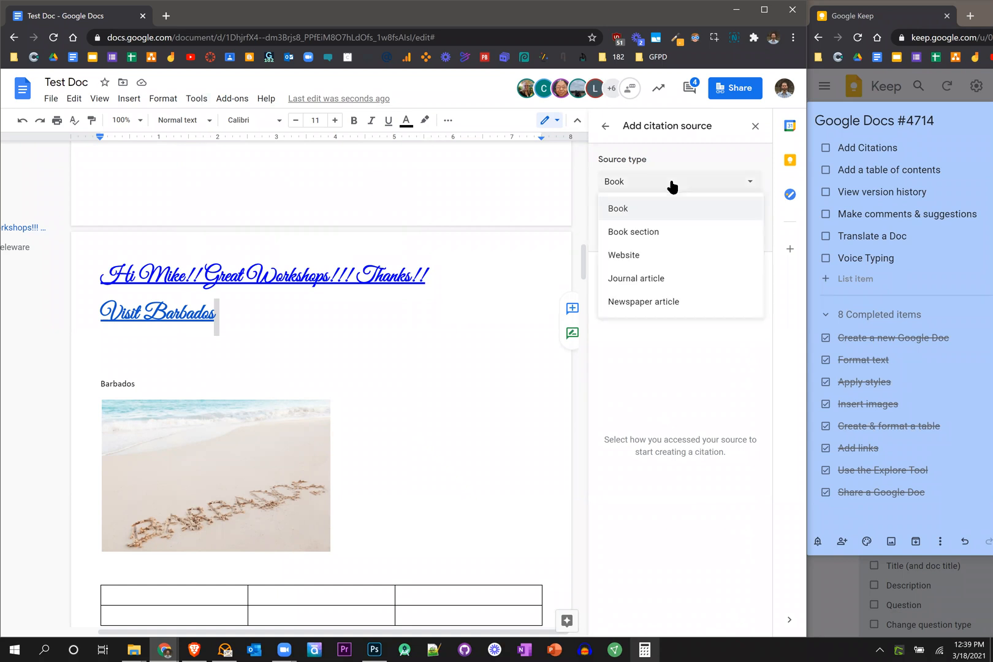
pyautogui.click(665, 255)
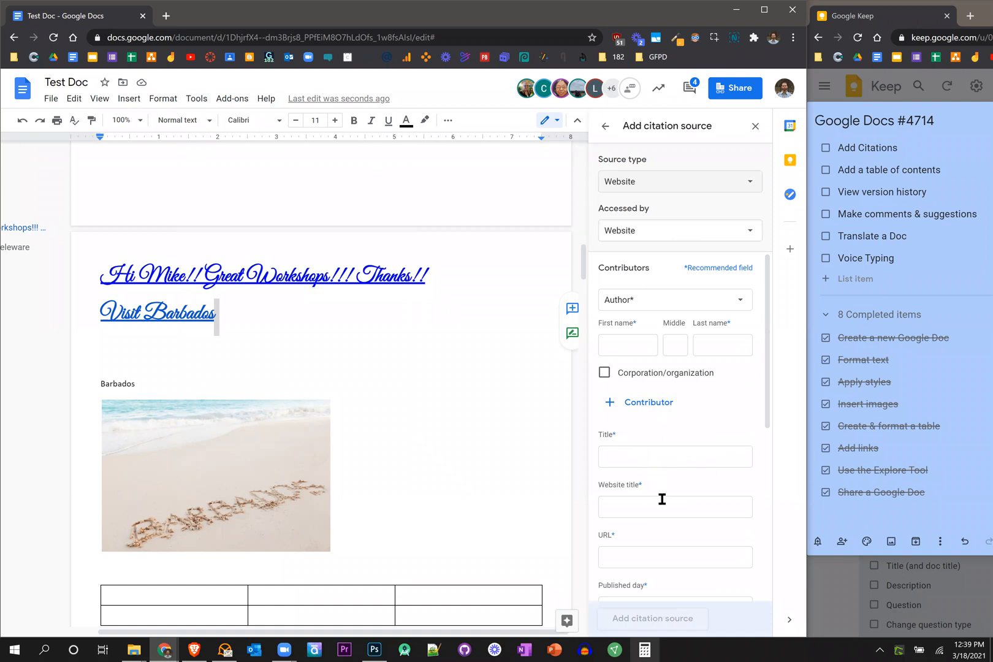
pyautogui.click(644, 553)
pyautogui.hotkey('ctrl', 'v')
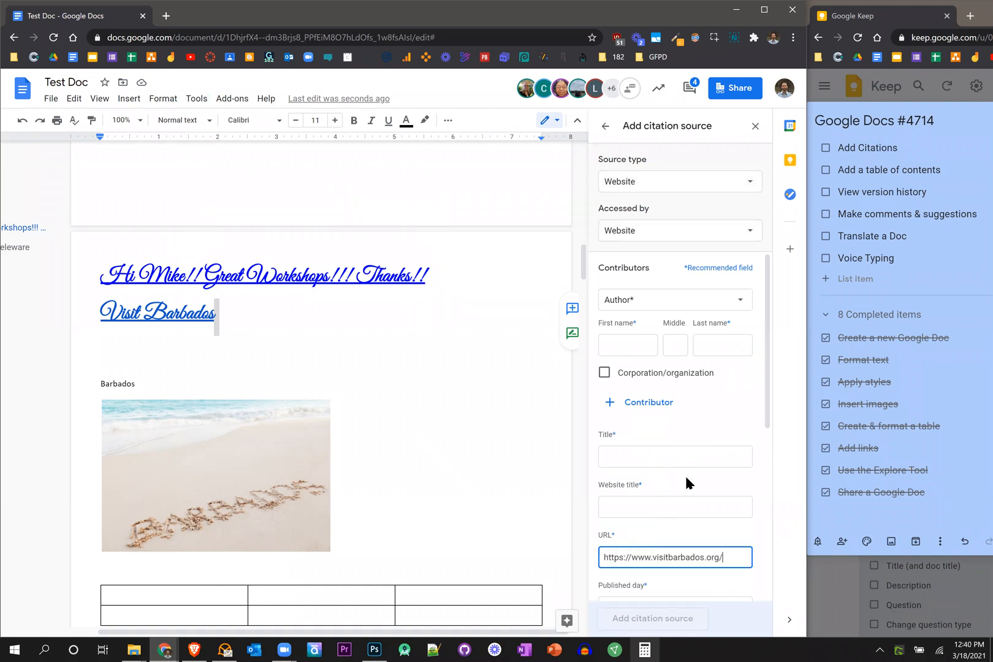
# - Fill in "Visit Barbados" as the source's title and website title, and open the linked Visit Barbados website
pyautogui.click(188, 310)
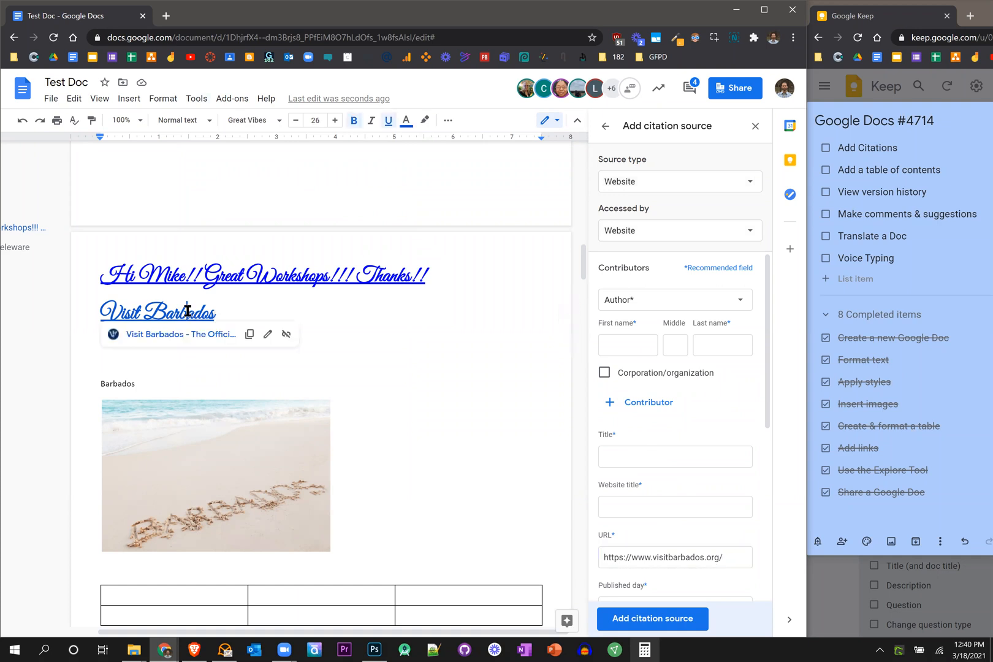
pyautogui.click(648, 459)
pyautogui.click(647, 501)
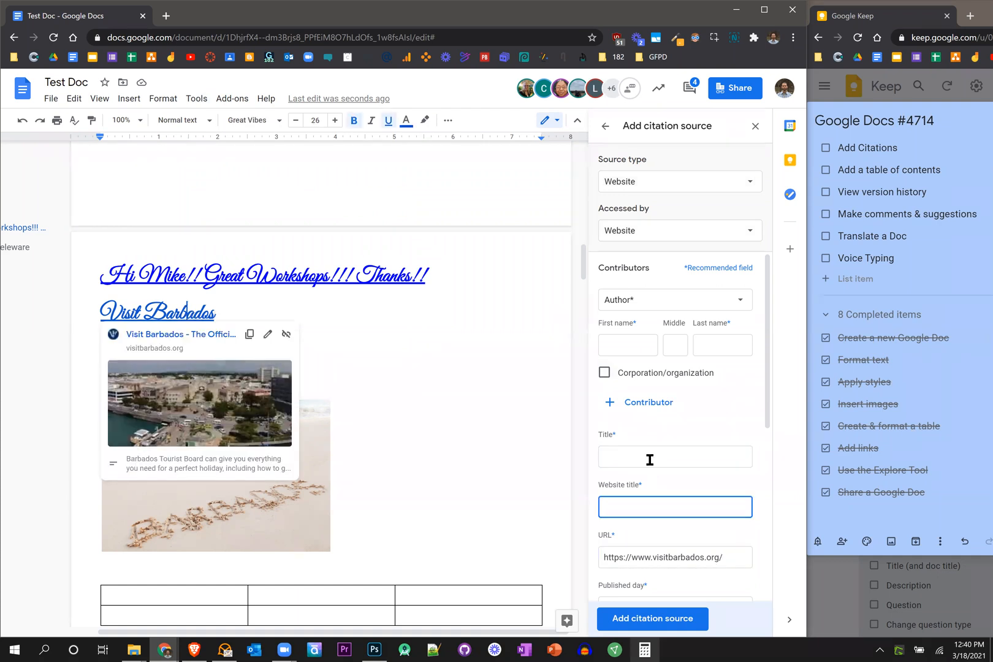
pyautogui.click(652, 462)
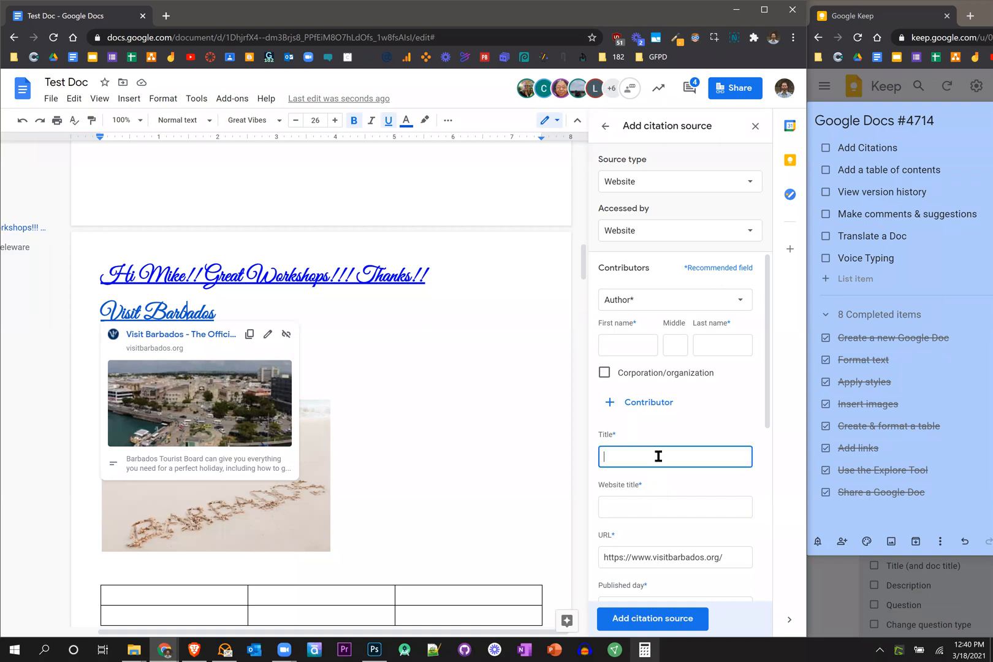
pyautogui.tripleClick(657, 456)
pyautogui.hotkey('ctrl', 'c')
pyautogui.click(663, 498)
pyautogui.hotkey('ctrl', 'v')
pyautogui.click(194, 336)
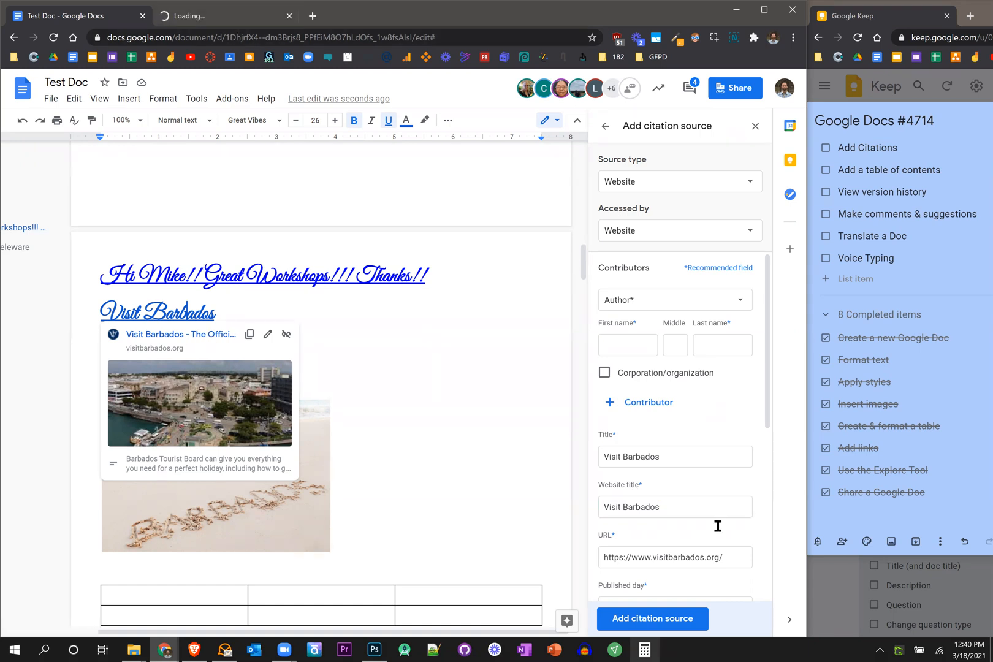
# - Set the source's published year and accessed year to 2021 and add it to the citation list
pyautogui.scroll(-3, 682, 533)
pyautogui.click(666, 422)
pyautogui.click(671, 528)
pyautogui.write('2021')
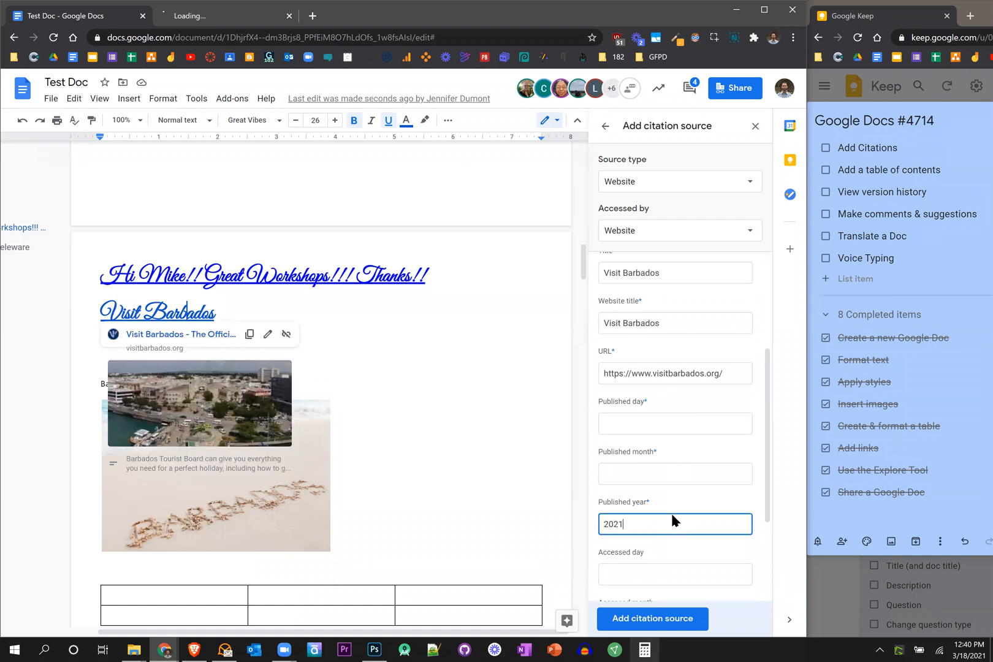
pyautogui.scroll(-2, 671, 521)
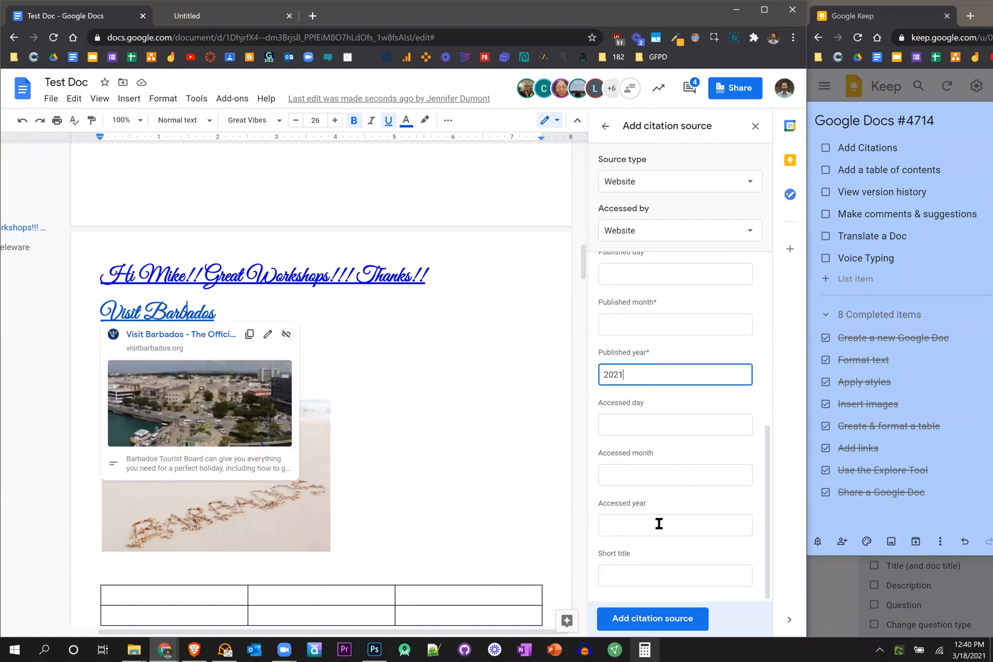
pyautogui.click(657, 523)
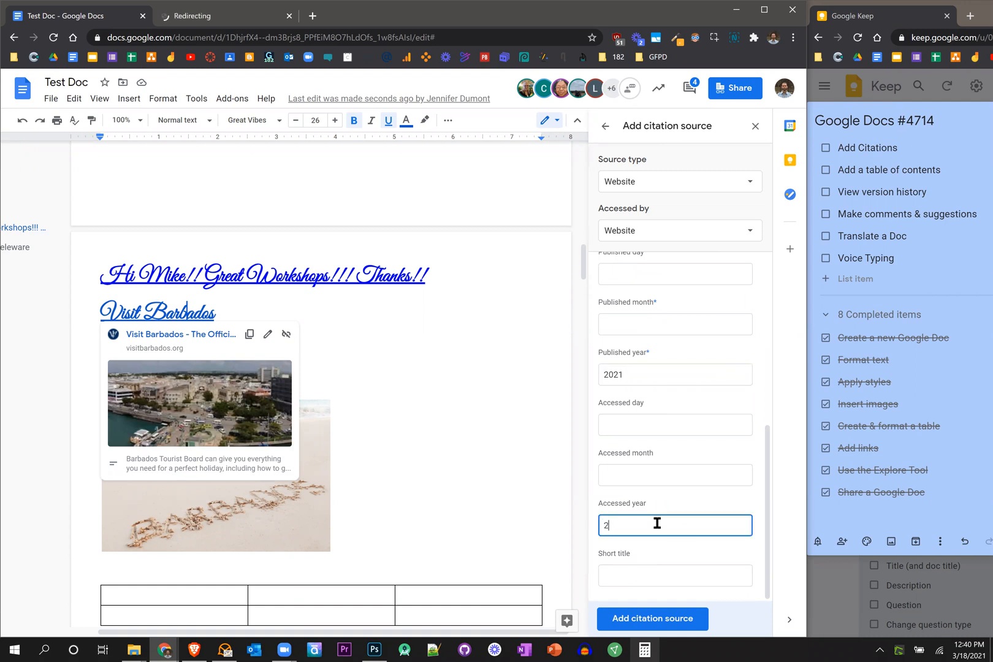
pyautogui.click(664, 620)
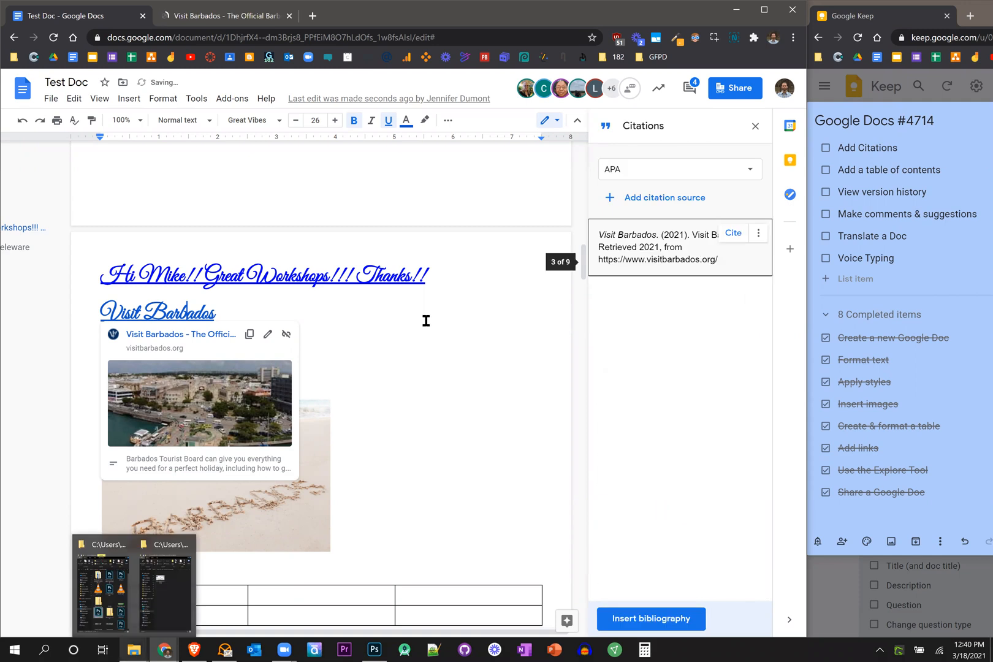
# - Insert the in-text citation of the Visit Barbados source at the end of the "Visit Barbados" line
pyautogui.click(399, 326)
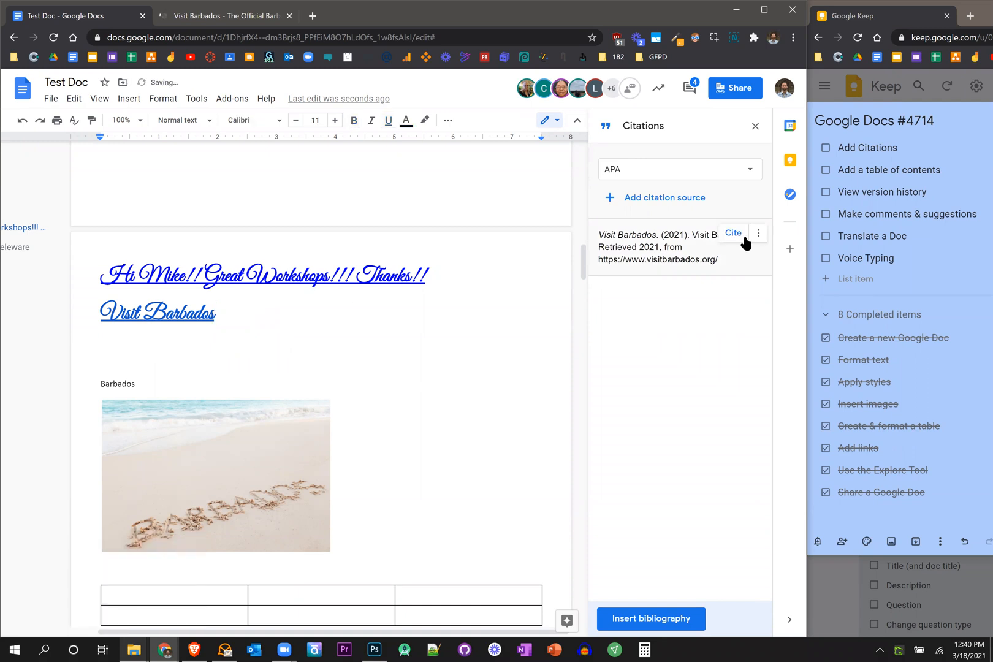
pyautogui.click(736, 240)
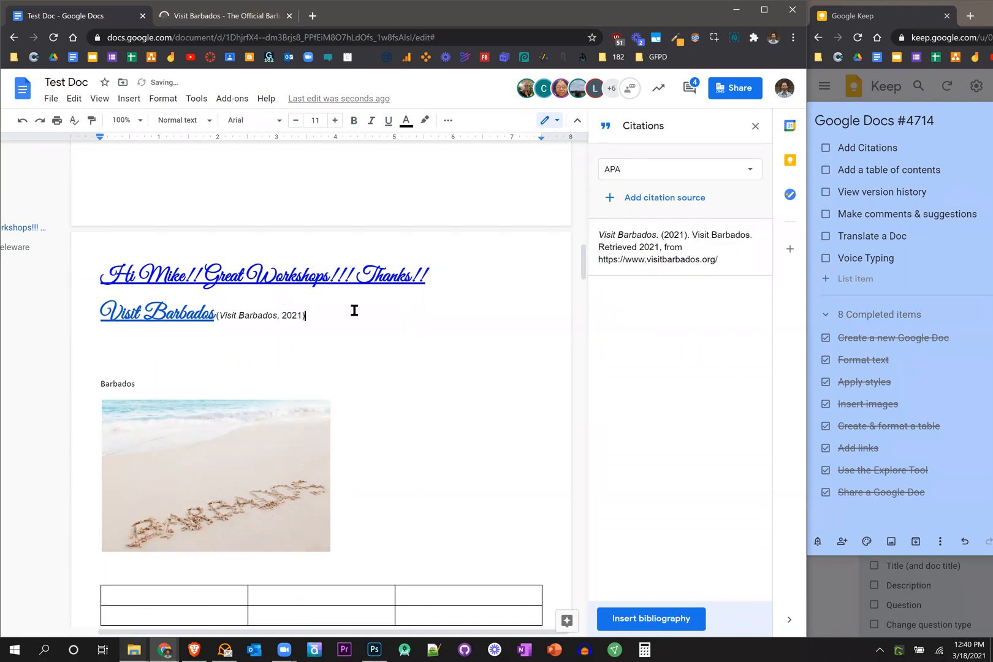
pyautogui.moveTo(307, 321); pyautogui.dragTo(216, 319)
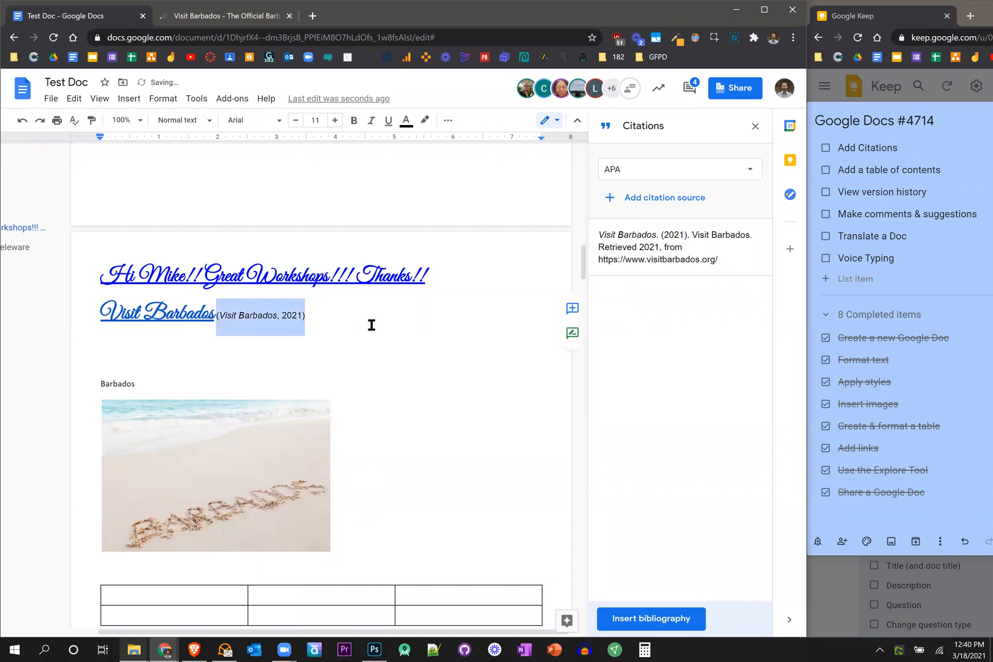
pyautogui.click(438, 310)
pyautogui.moveTo(678, 269)
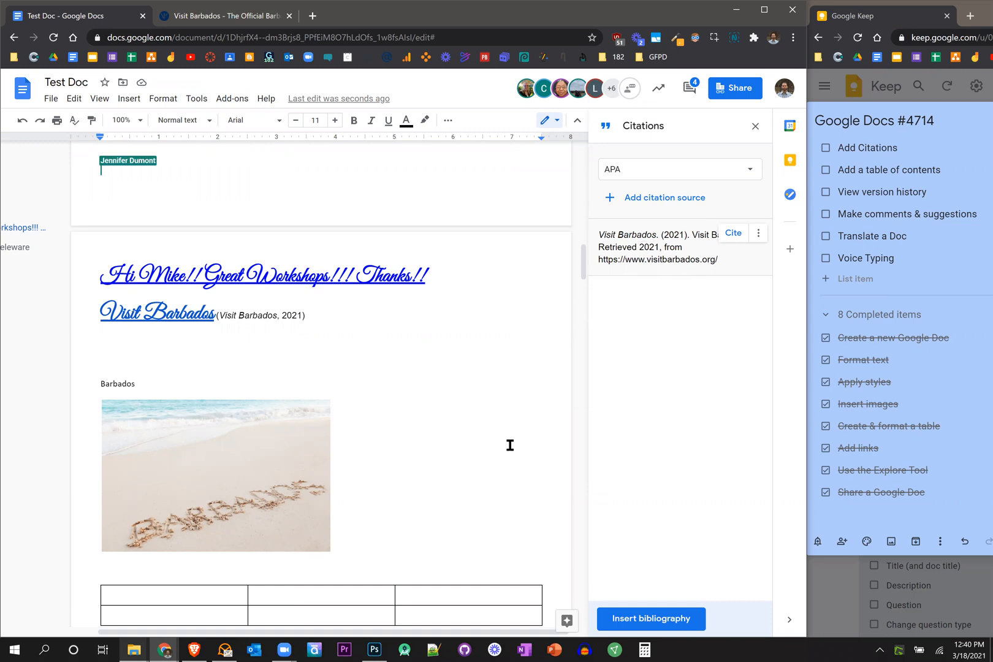
# - Add a page break at the end of the document and insert the bibliography on the new page
pyautogui.scroll(-15, 666, 621)
pyautogui.scroll(-18, 395, 489)
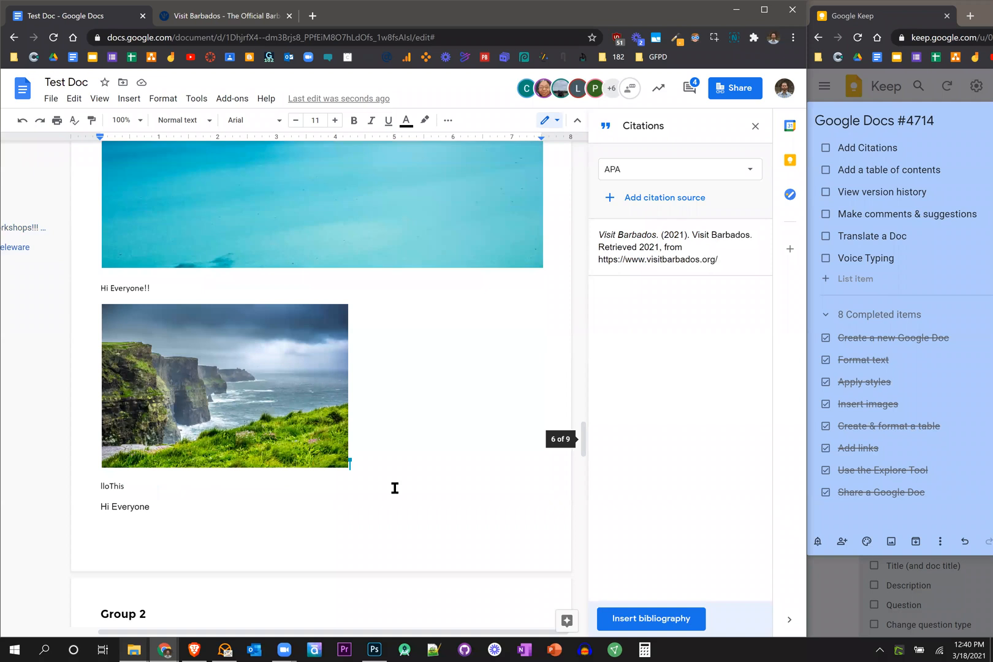
pyautogui.scroll(-20, 426, 477)
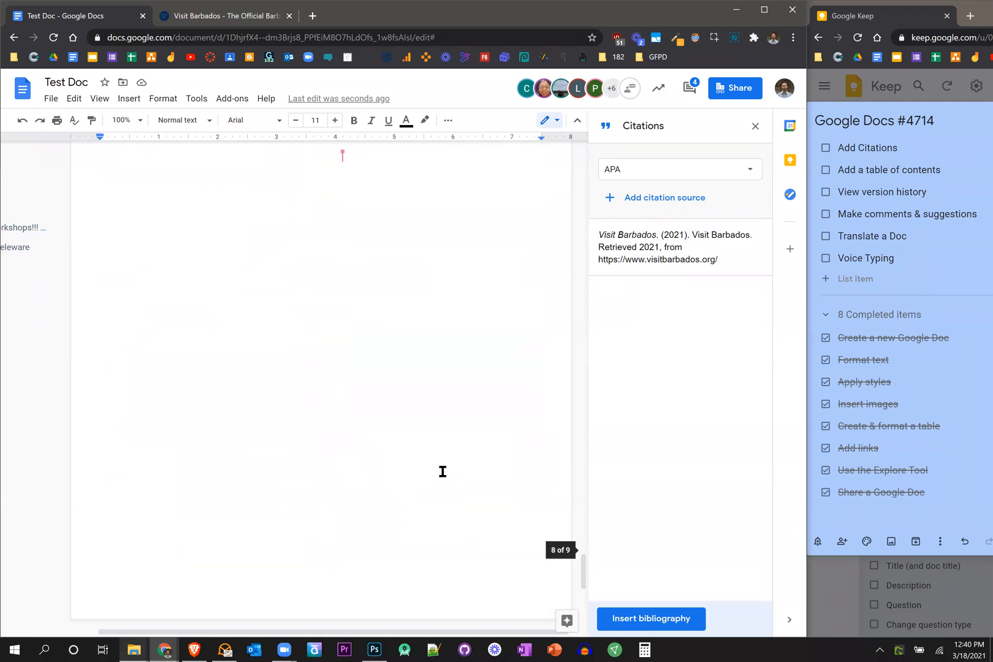
pyautogui.hotkey('ctrl', 'Return')
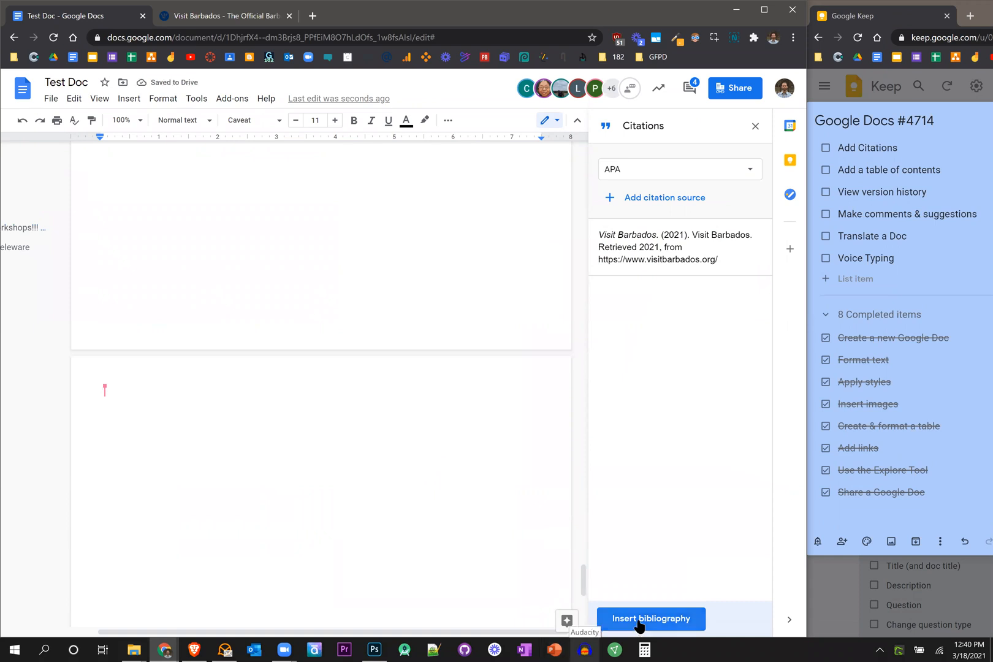
pyautogui.click(637, 620)
pyautogui.moveTo(368, 461); pyautogui.dragTo(339, 446)
pyautogui.scroll(4, 234, 405)
pyautogui.scroll(3, 234, 405)
pyautogui.scroll(-10, 390, 404)
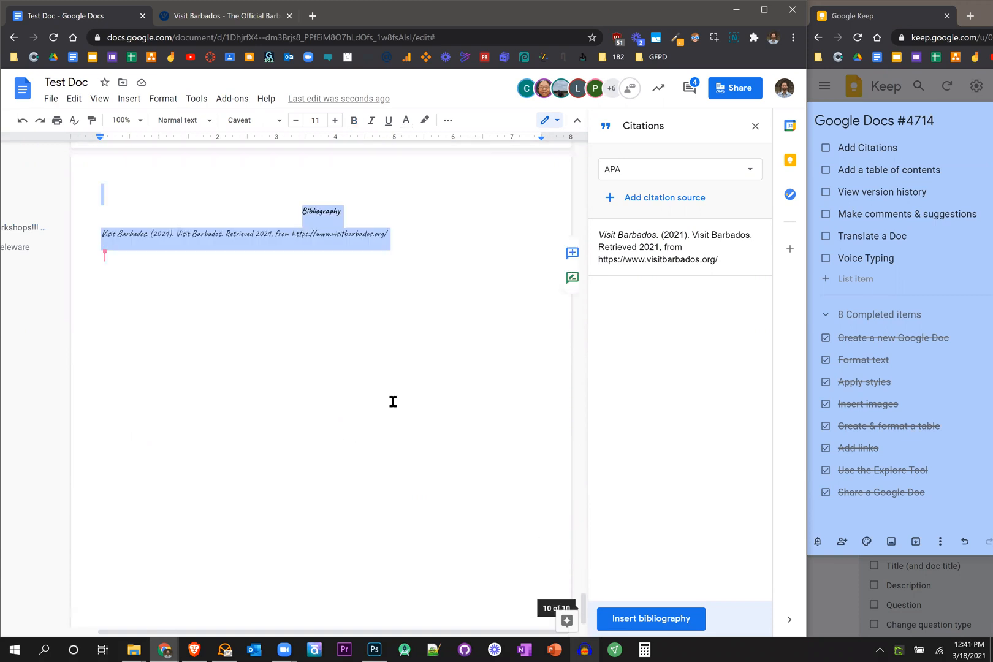
pyautogui.moveTo(388, 238); pyautogui.dragTo(294, 213)
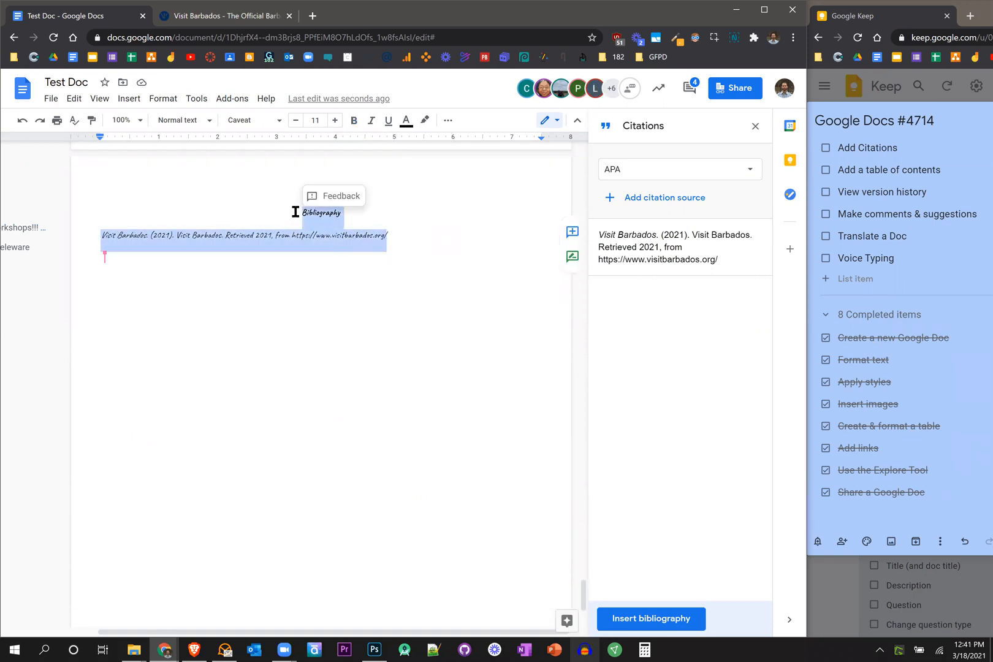
pyautogui.click(204, 123)
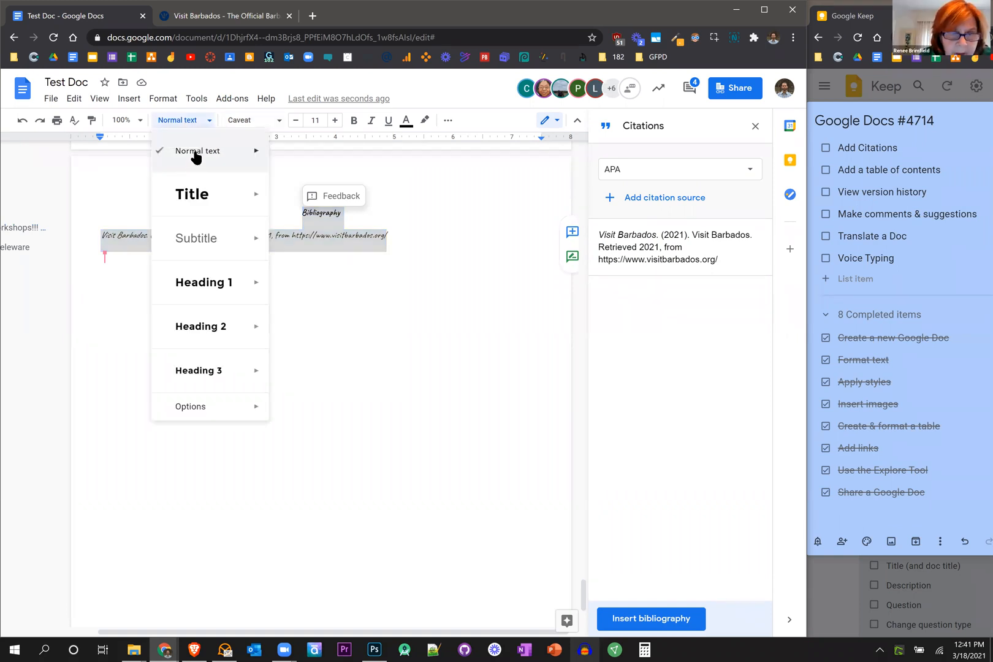
pyautogui.click(469, 270)
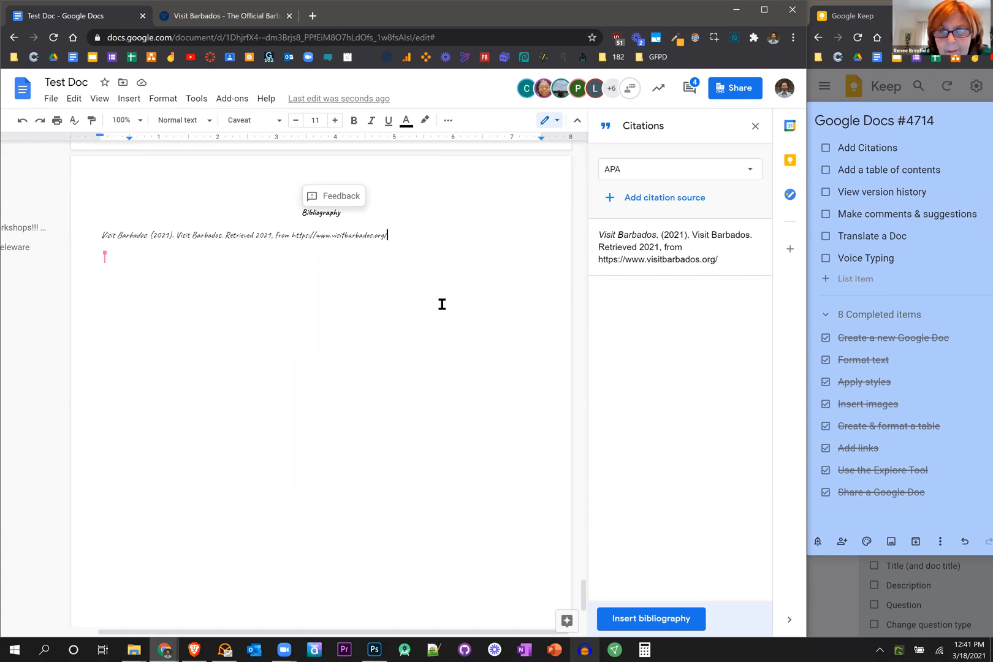
# - Mark "Add Citations" as completed in the Google Keep checklist and return to the document's earlier pages
pyautogui.scroll(4, 441, 304)
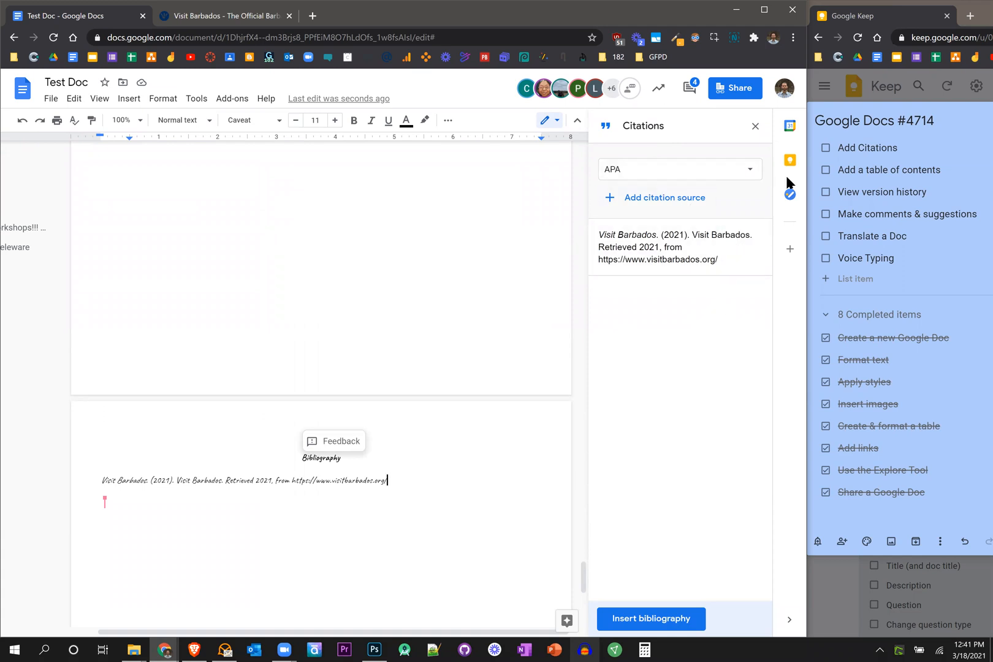
pyautogui.click(826, 148)
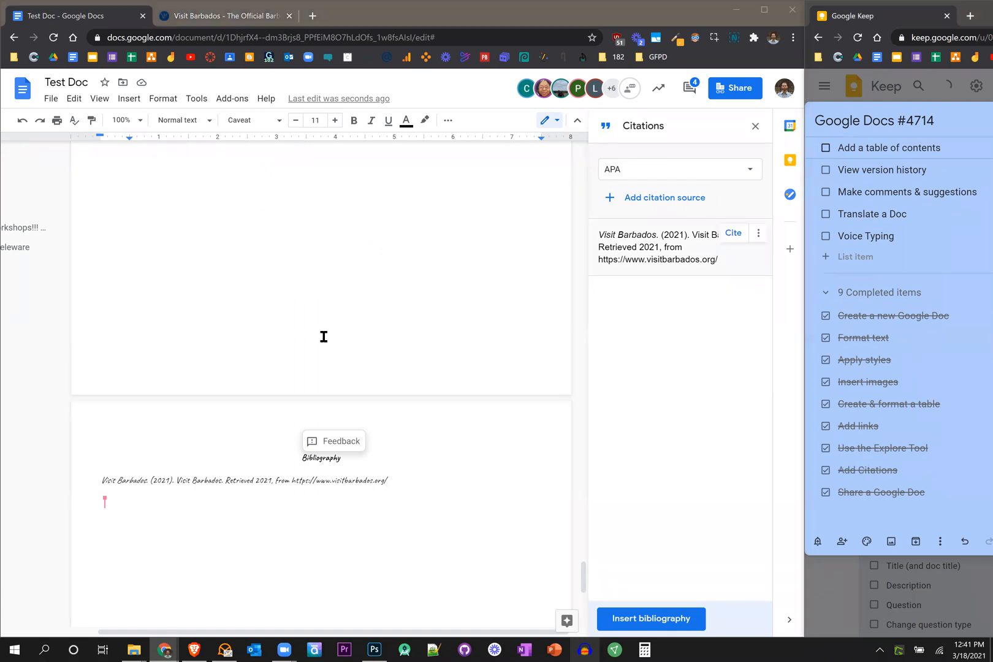
pyautogui.scroll(5, 322, 334)
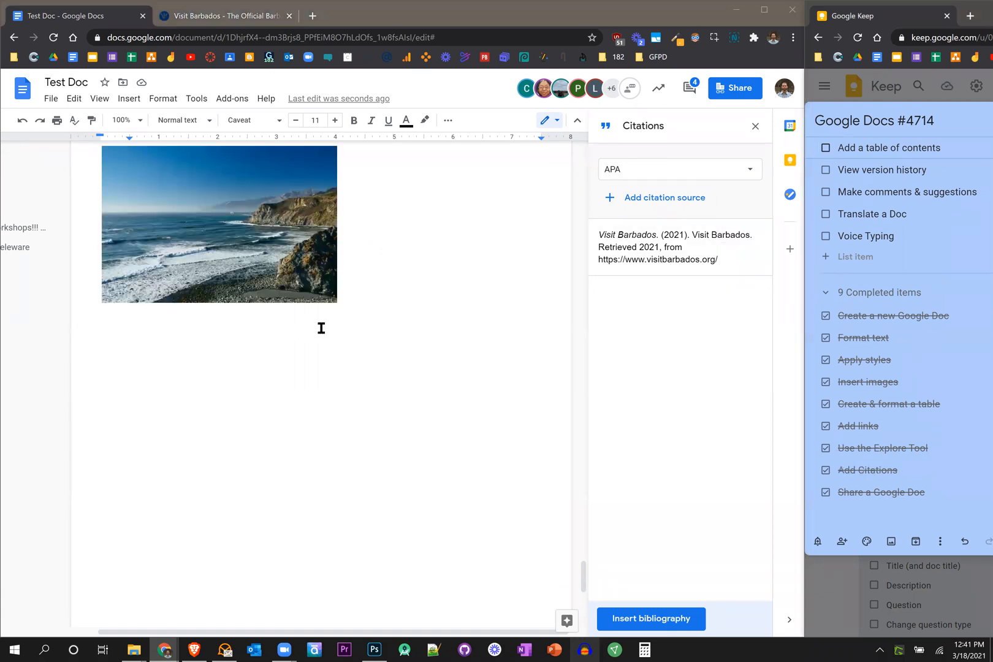
# - Insert a table of contents with page numbers on the first page, two blank lines below the "Group 4" line
pyautogui.scroll(10, 321, 328)
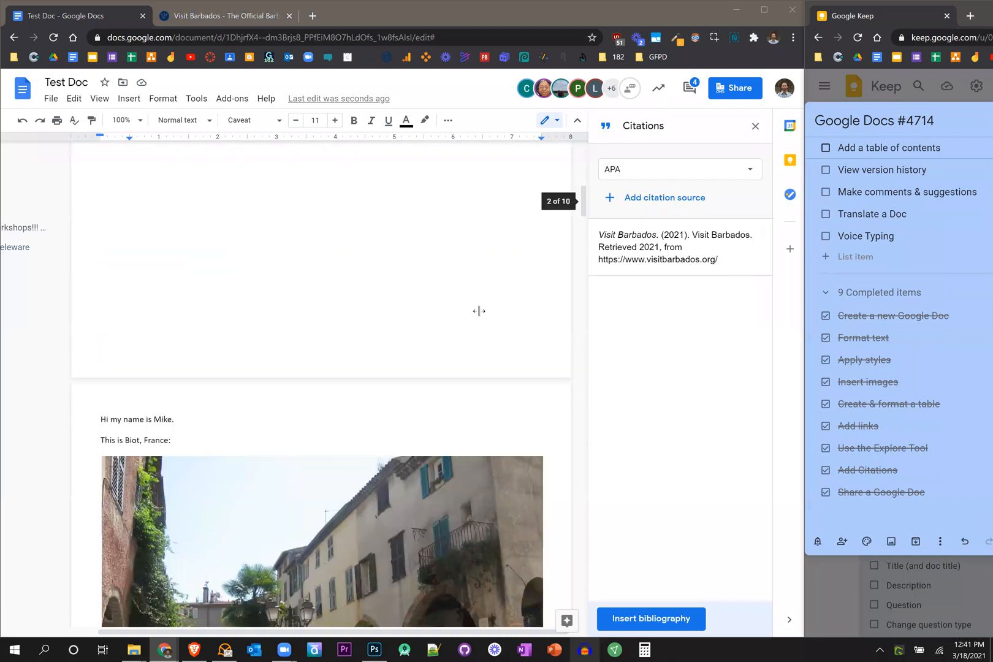
pyautogui.scroll(7, 479, 310)
pyautogui.doubleClick(215, 255)
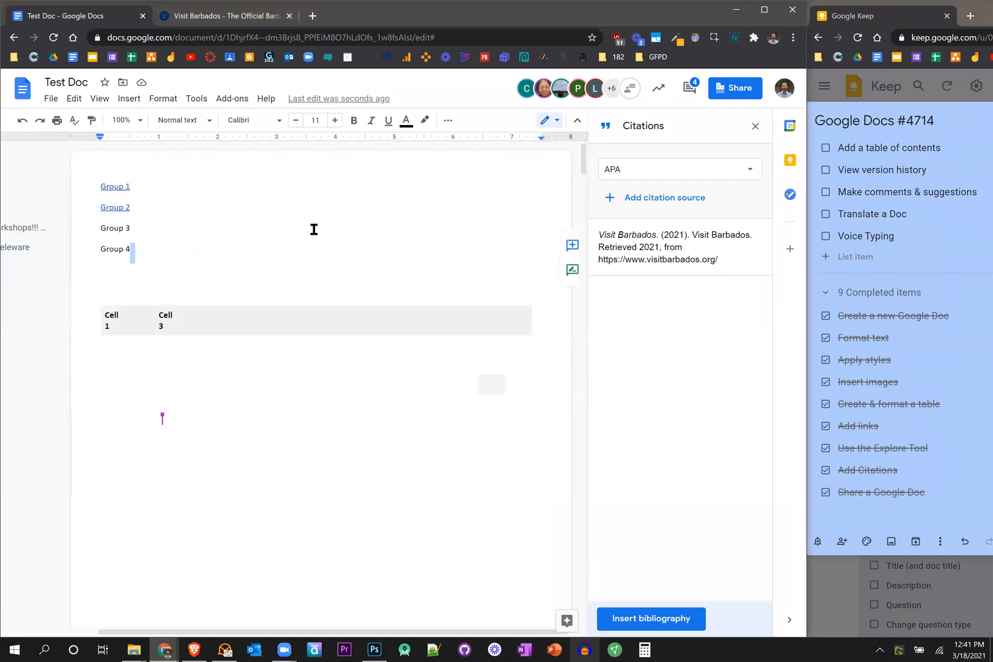
pyautogui.press('Return')
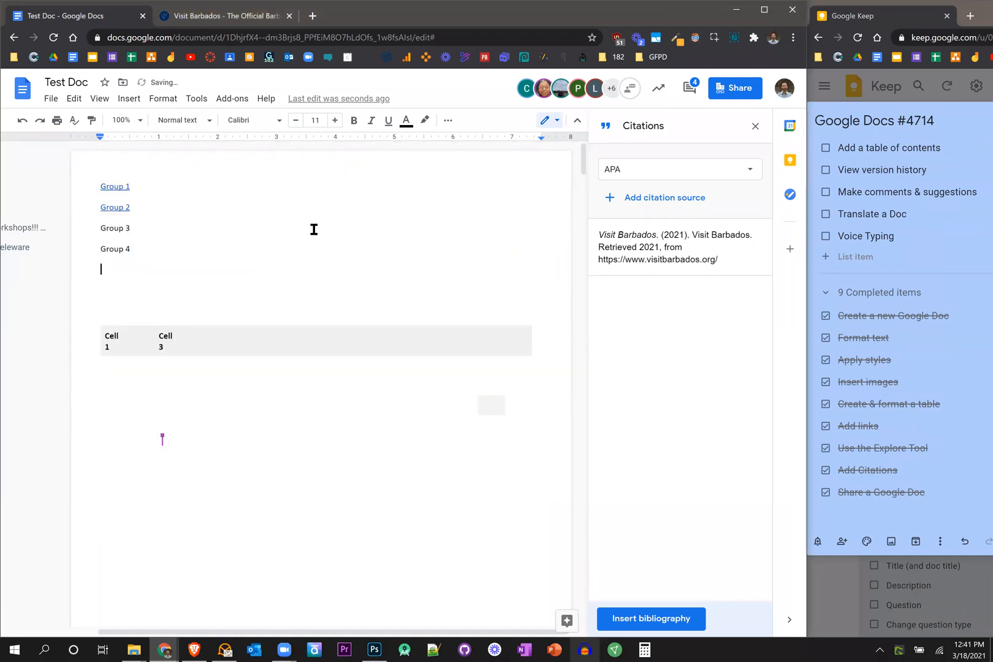
pyautogui.press('Return')
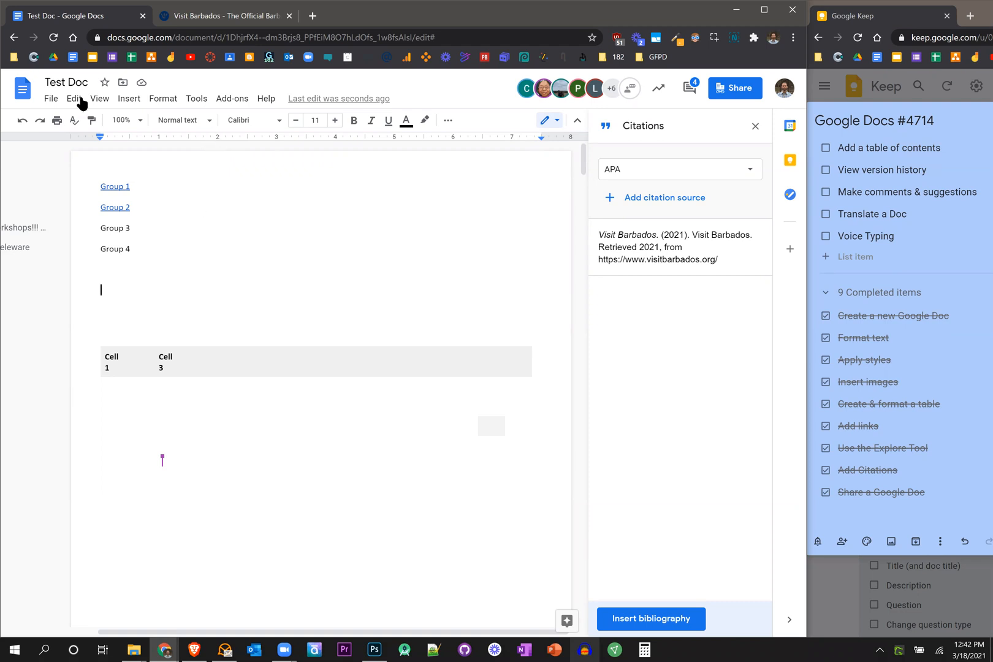
pyautogui.click(132, 100)
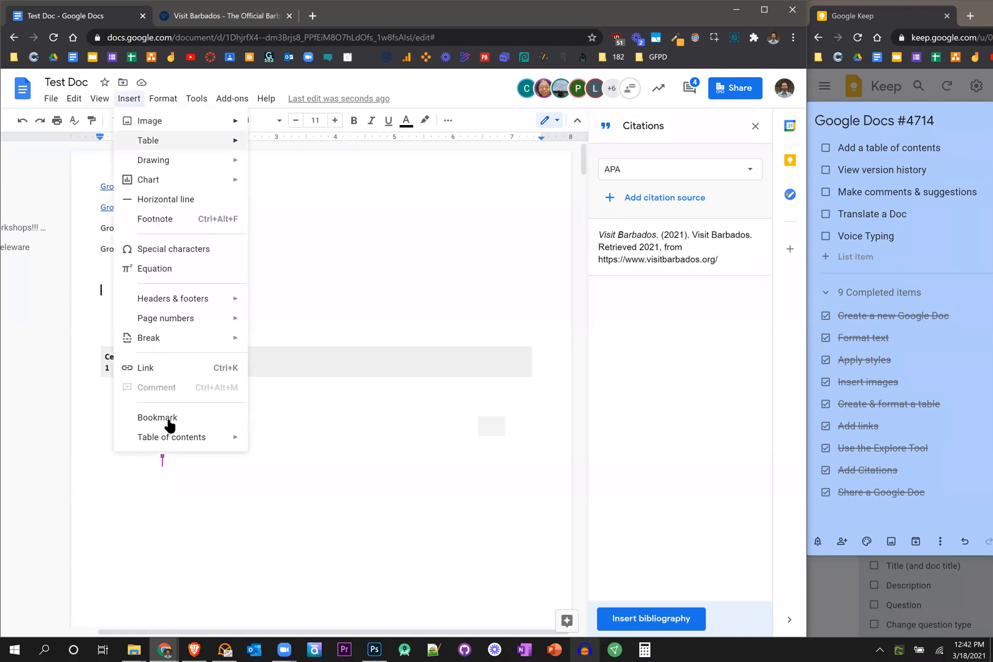
pyautogui.moveTo(172, 437)
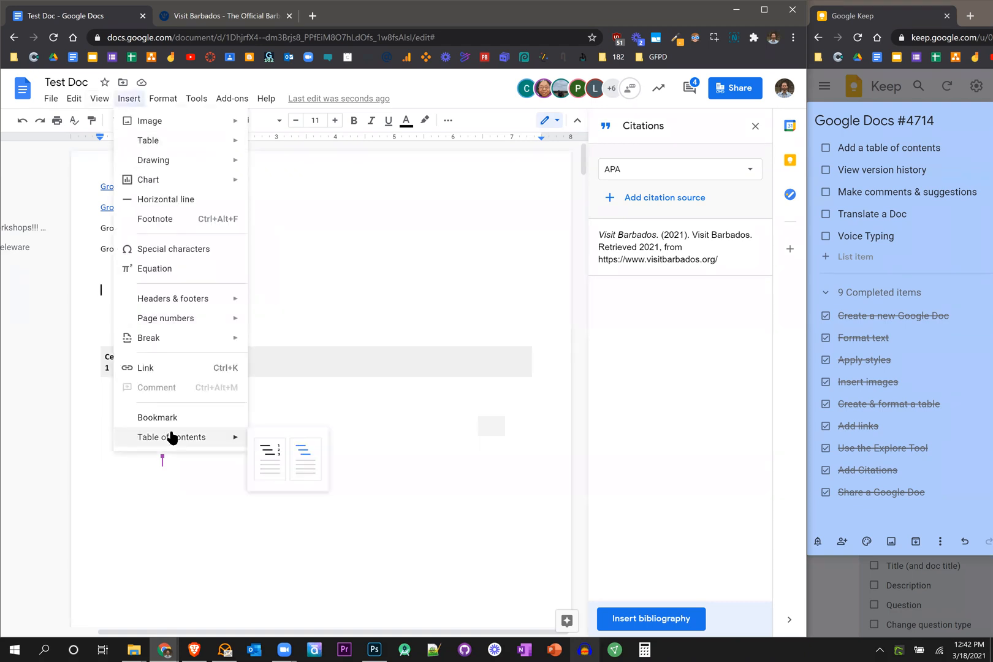
pyautogui.click(276, 465)
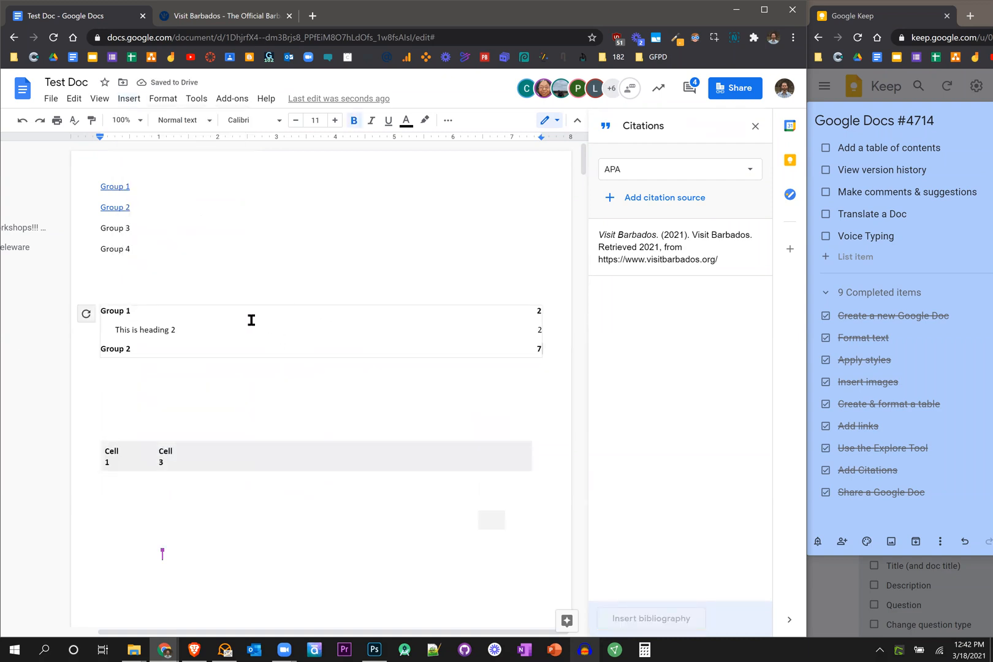
pyautogui.click(195, 380)
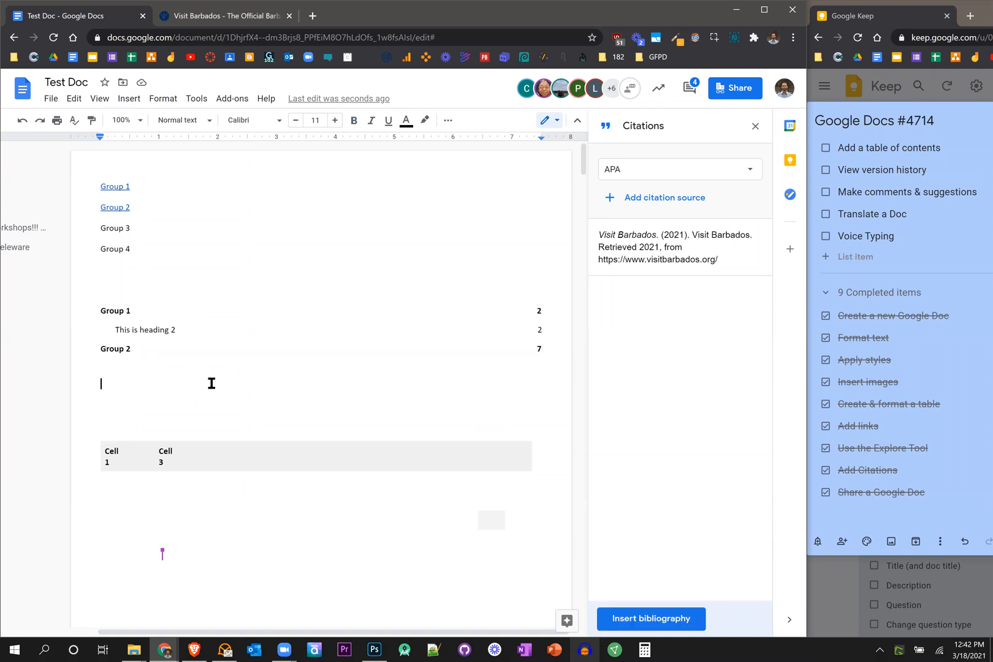
# - Apply the Heading 1 style to the "Group 4" line above the table of contents
pyautogui.moveTo(150, 252); pyautogui.dragTo(89, 249)
pyautogui.click(191, 123)
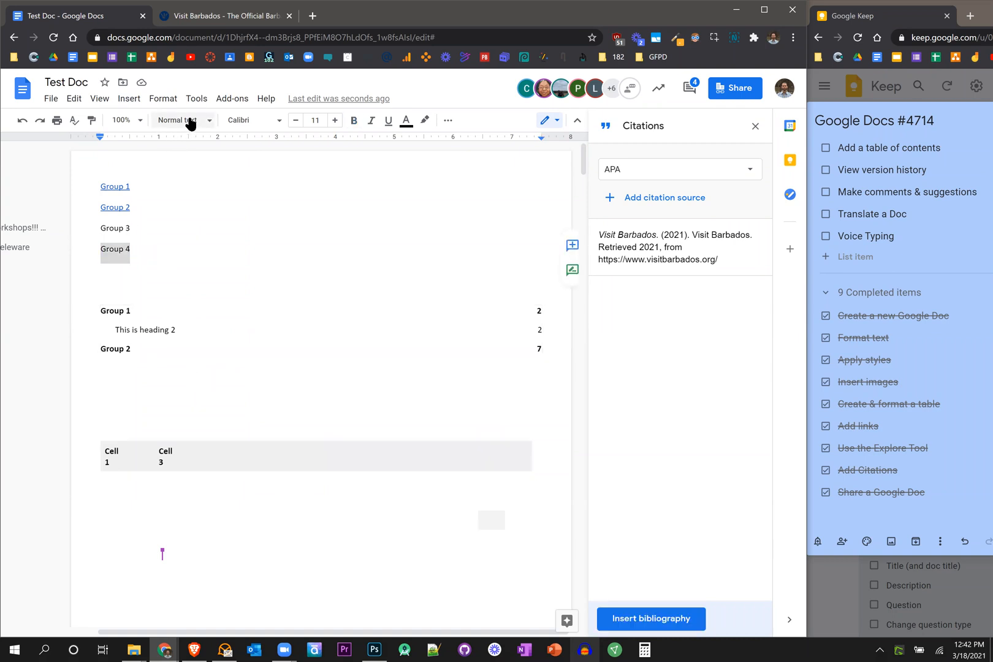
pyautogui.moveTo(221, 295)
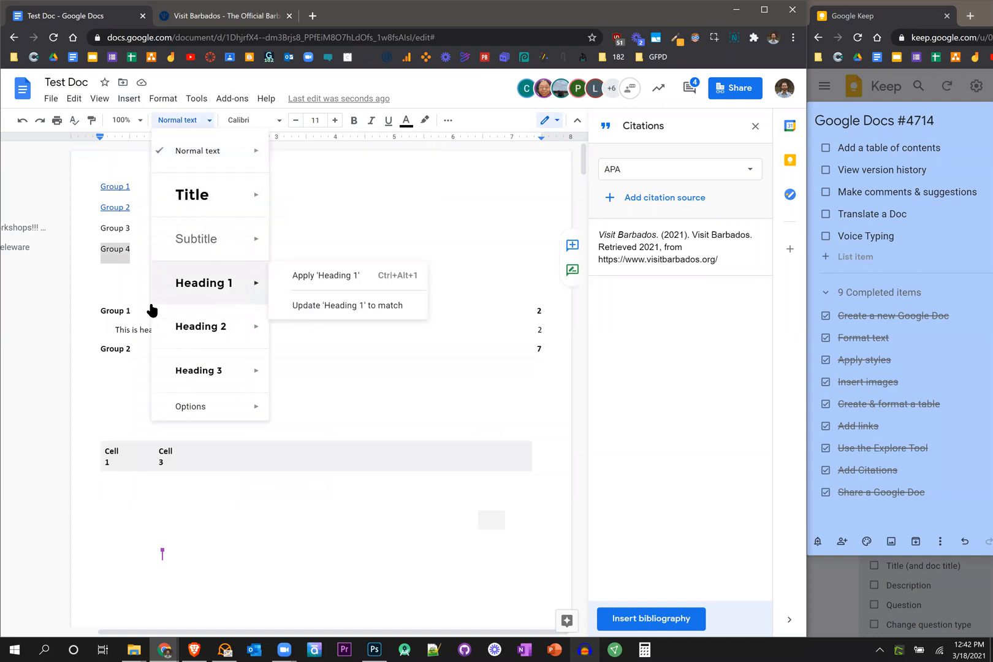
pyautogui.click(193, 284)
pyautogui.press('Down')
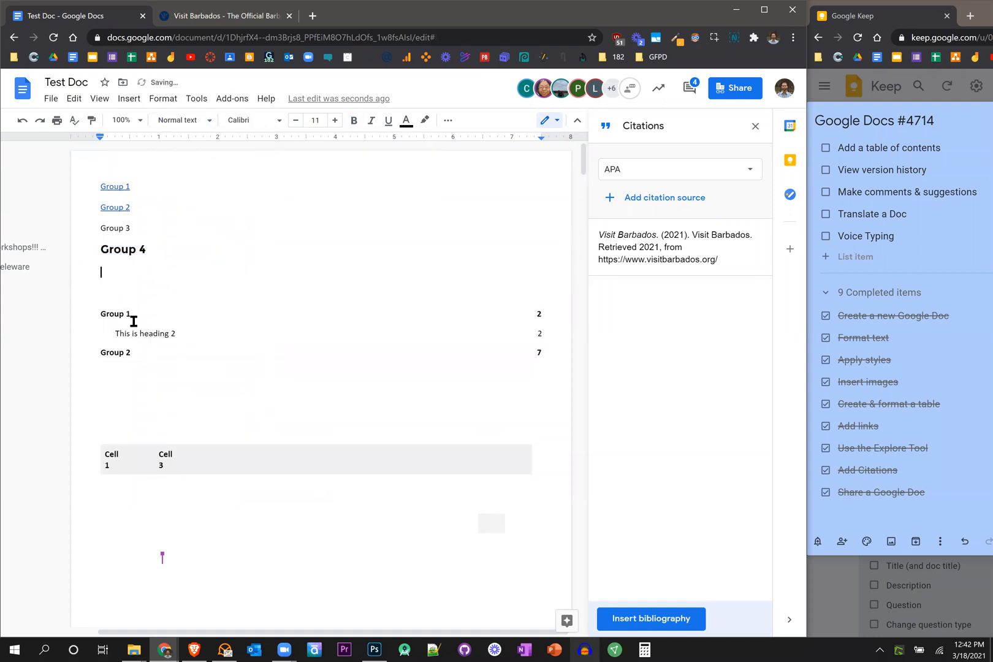
# - Update the table of contents and mark "Add a table of contents" as completed in the Google Keep checklist
pyautogui.click(101, 316)
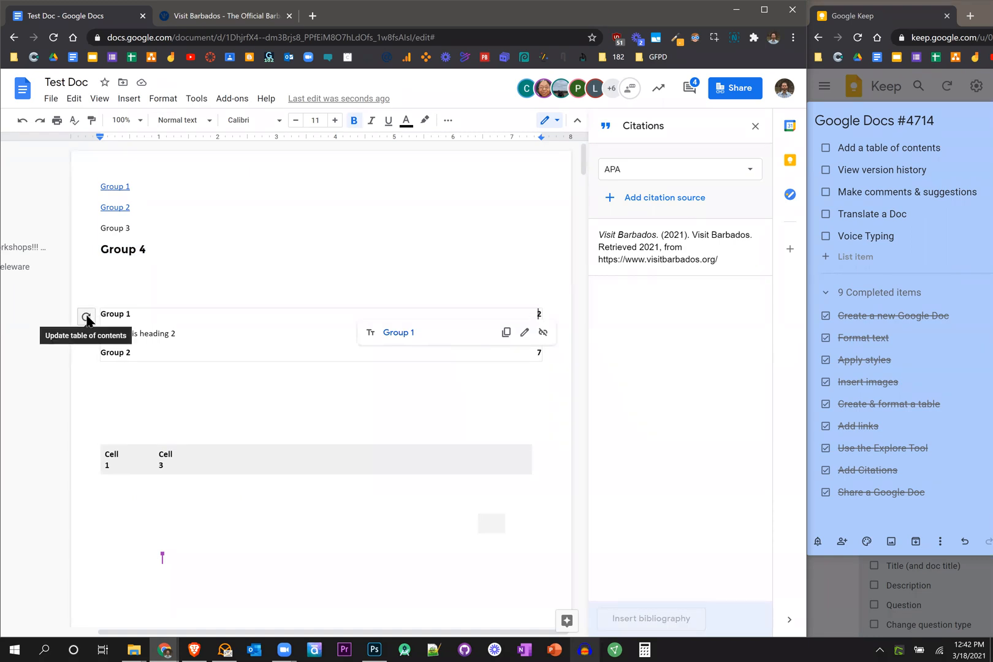
pyautogui.click(86, 317)
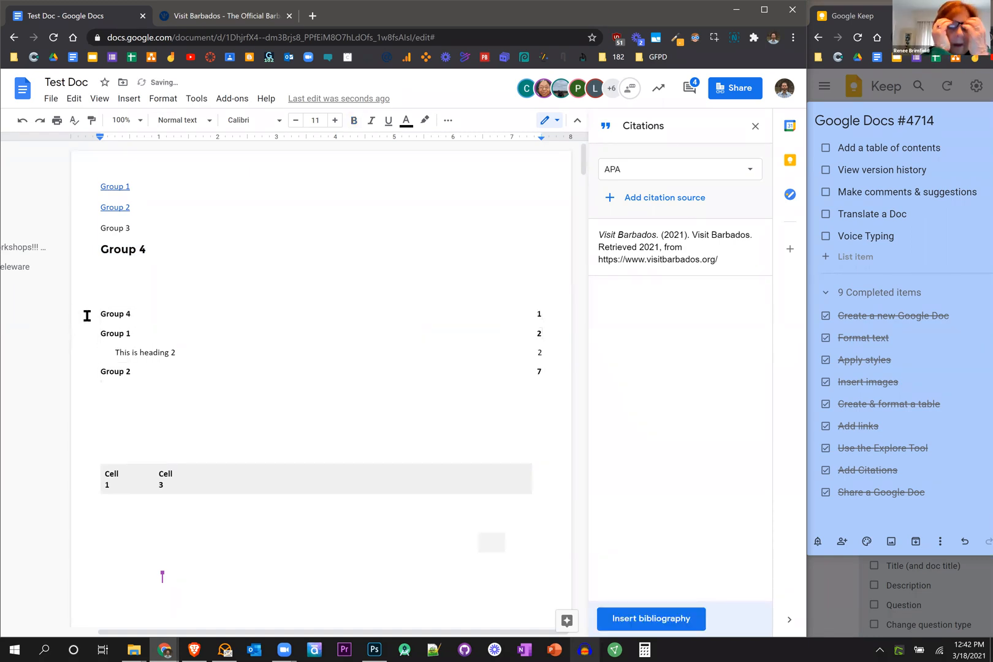
pyautogui.click(324, 271)
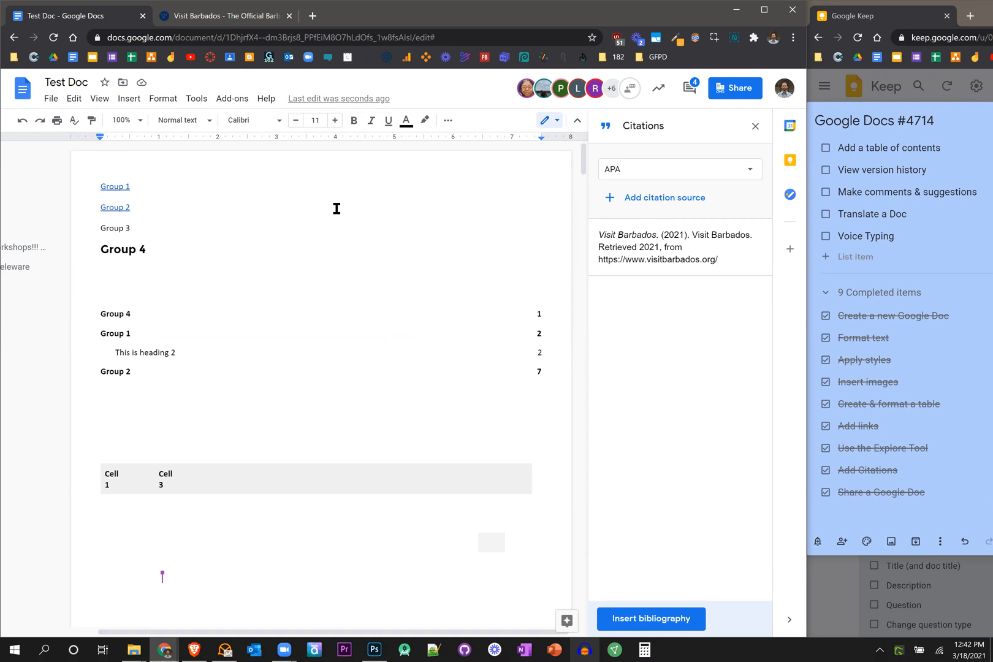
pyautogui.click(826, 149)
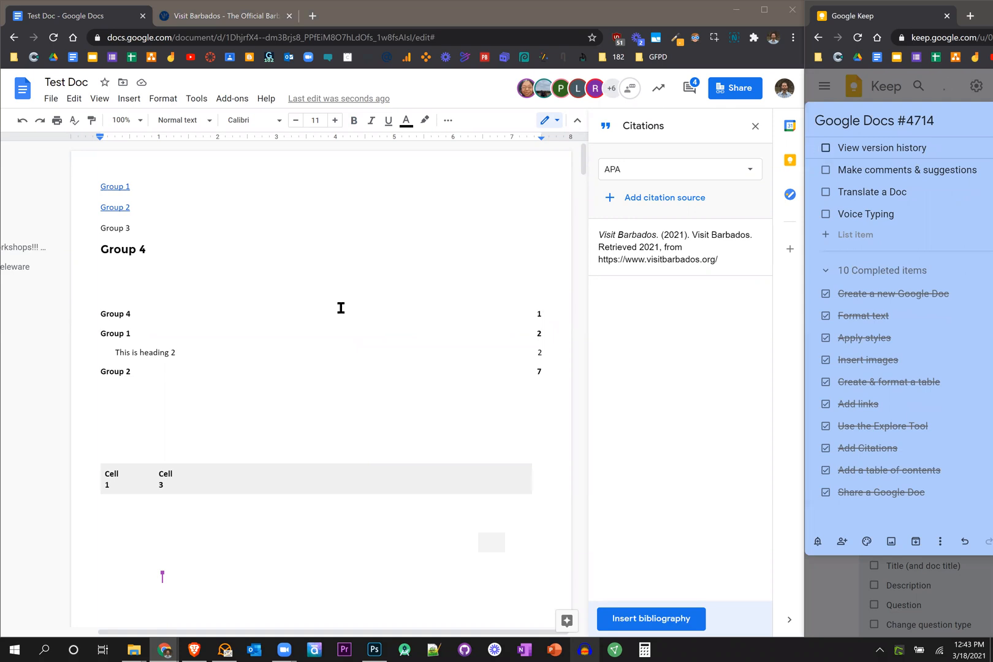
# - Open the document's version history, expand the current version's detailed entries and look through the earlier edits
pyautogui.click(292, 280)
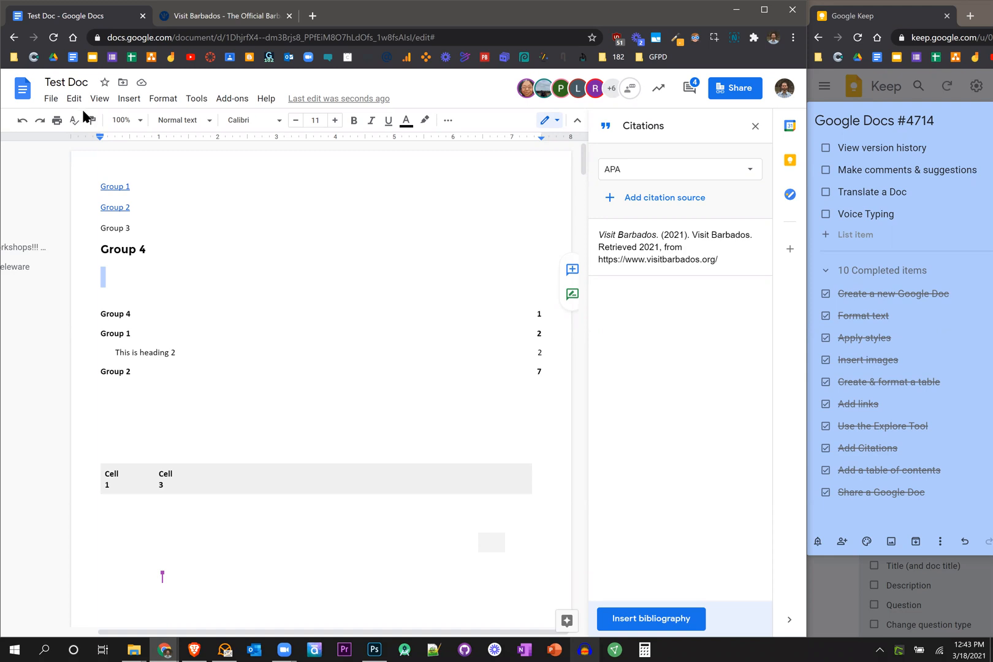
pyautogui.click(52, 100)
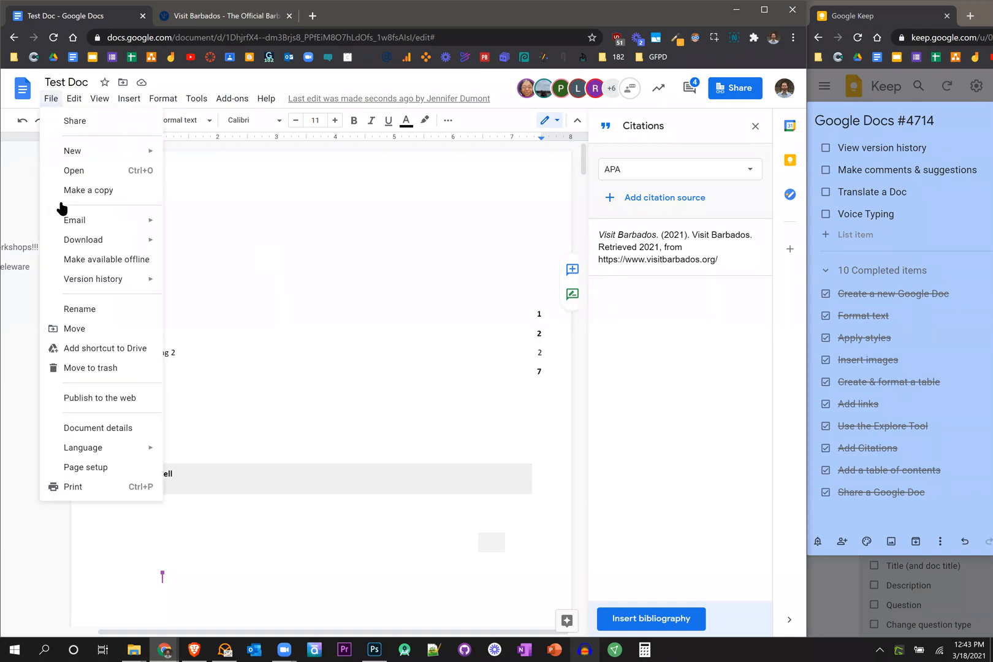
pyautogui.moveTo(117, 286)
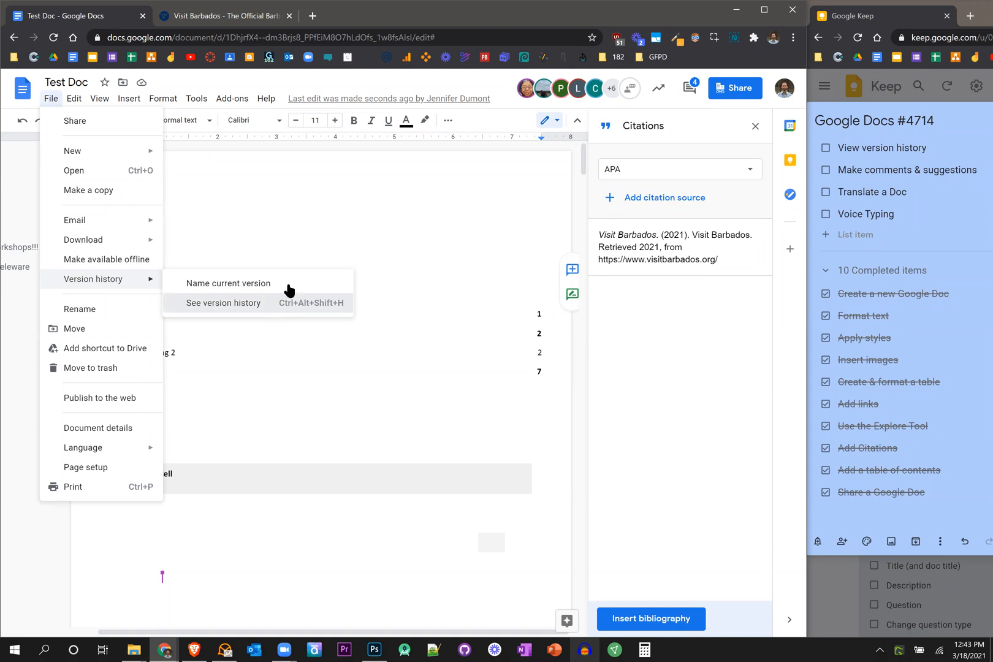
pyautogui.click(306, 310)
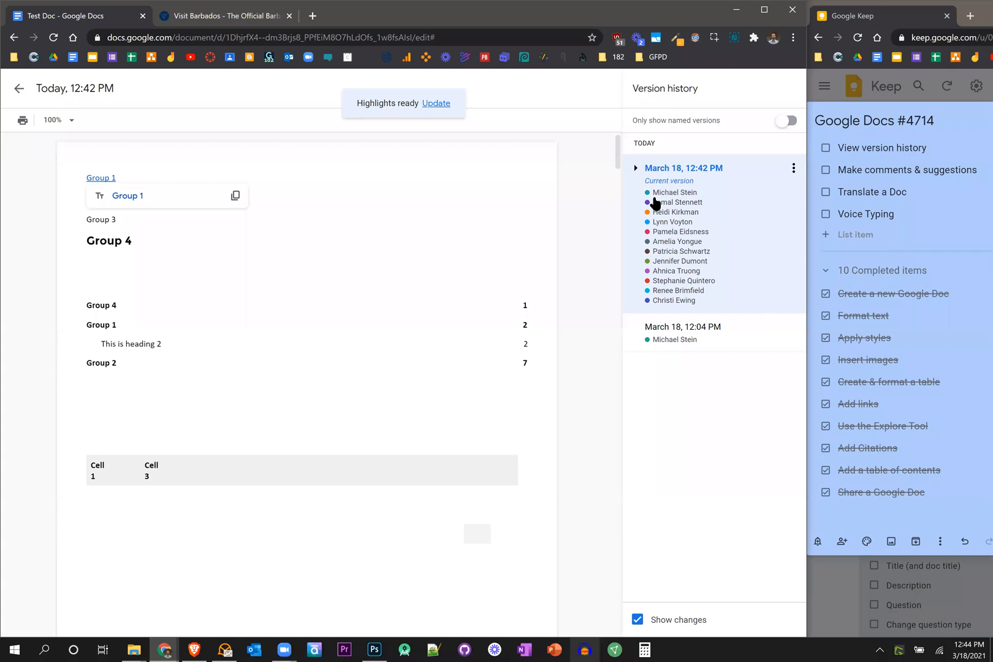
pyautogui.click(692, 239)
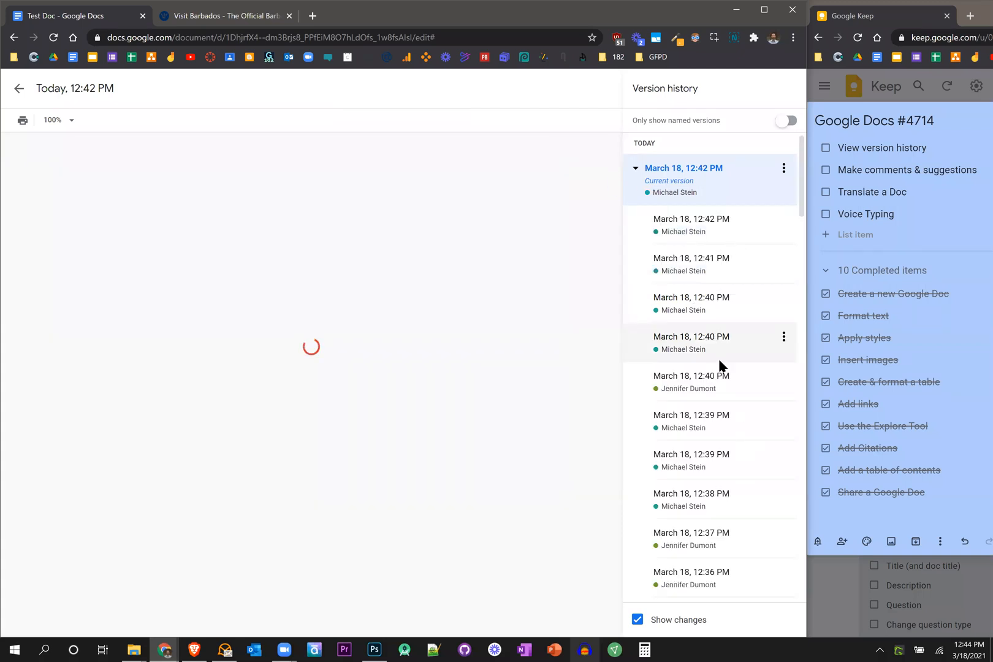
pyautogui.scroll(-3, 724, 366)
pyautogui.scroll(-2, 721, 413)
pyautogui.scroll(-2, 732, 494)
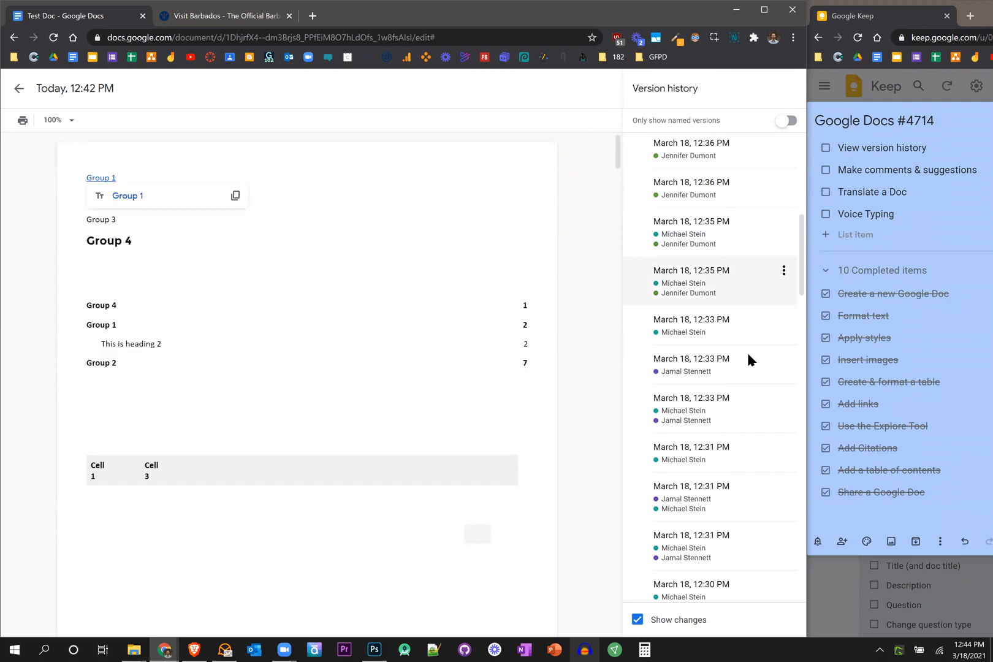
pyautogui.scroll(-5, 735, 483)
pyautogui.scroll(-2, 739, 473)
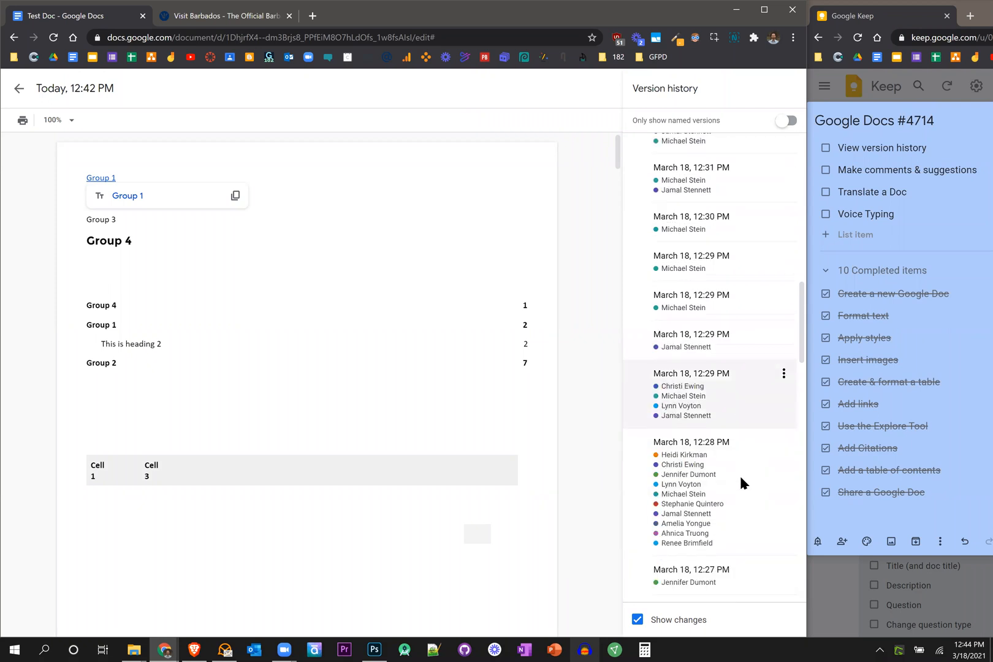
pyautogui.scroll(3, 740, 474)
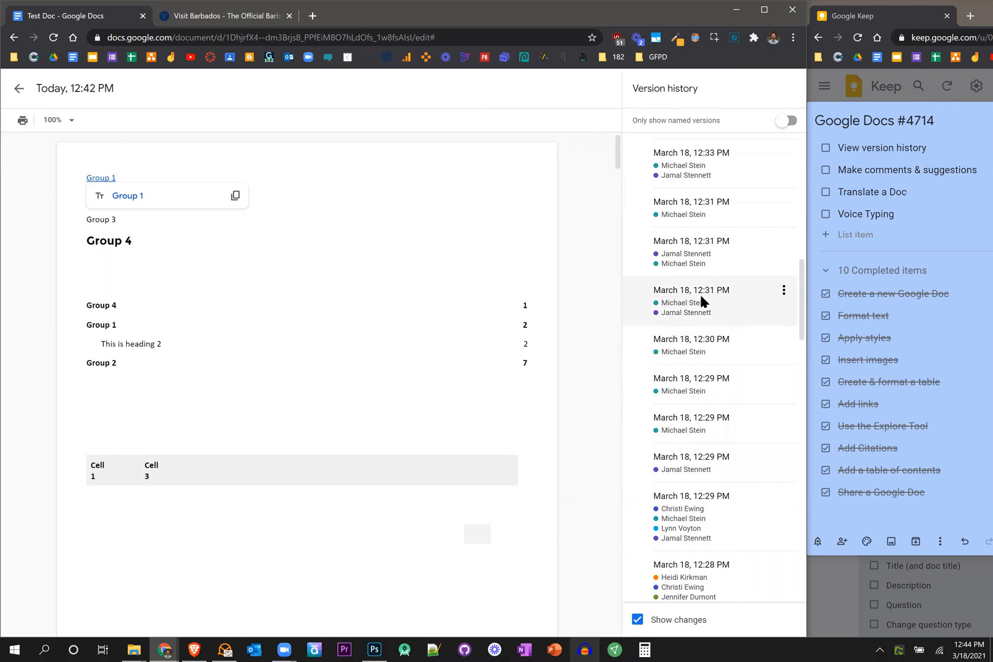
# - Review the pages of the first March 18, 12:31 PM version above the 12:30 PM entry and restore the document to it
pyautogui.click(653, 307)
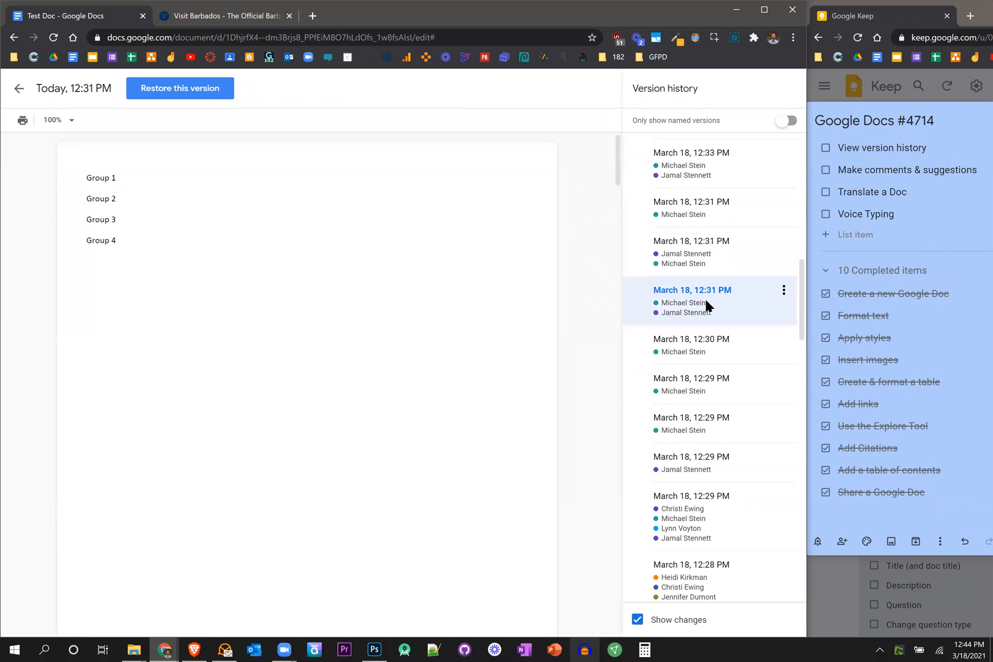
pyautogui.scroll(-10, 281, 303)
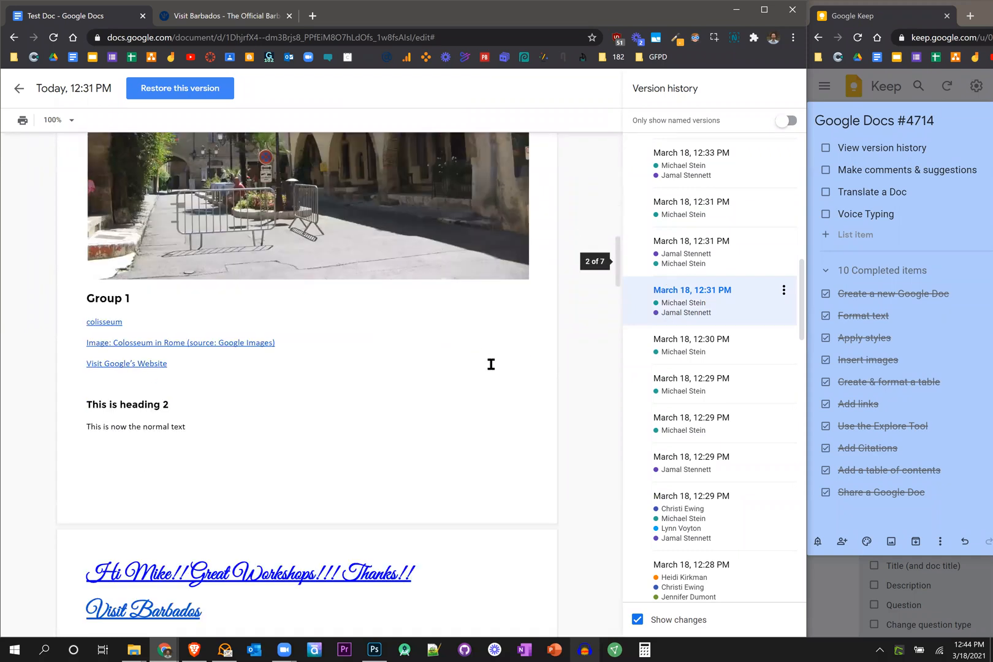
pyautogui.scroll(-10, 490, 364)
pyautogui.scroll(-10, 498, 373)
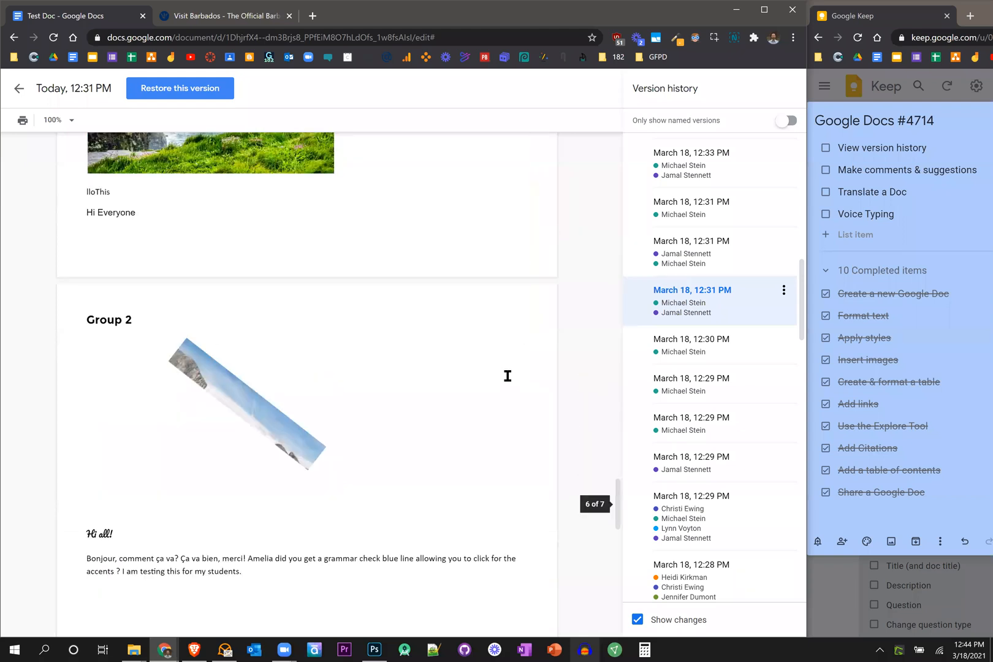
pyautogui.scroll(-10, 517, 378)
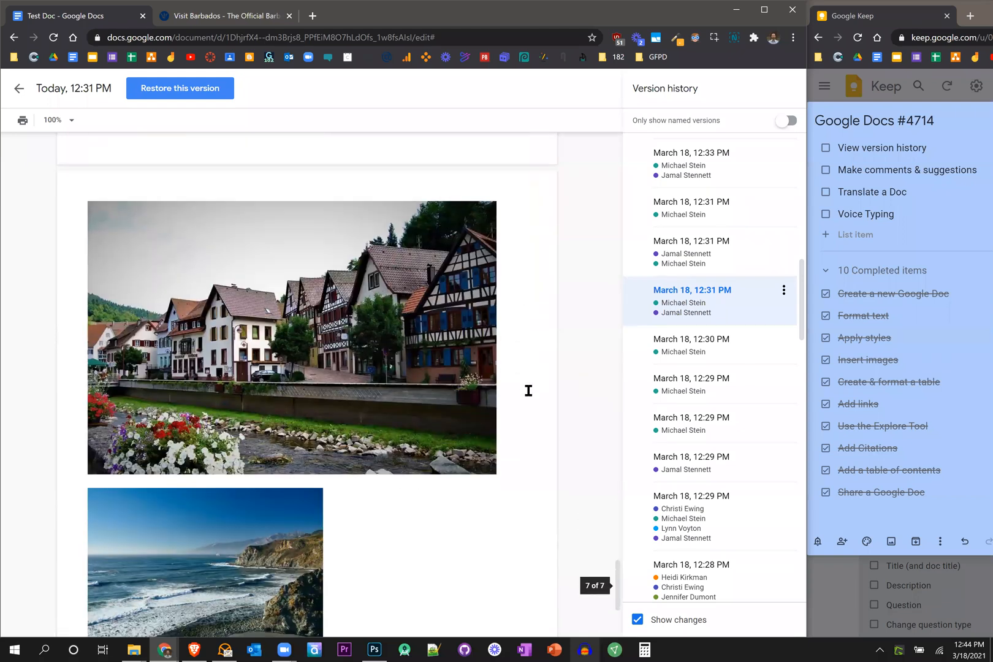
pyautogui.scroll(15, 541, 332)
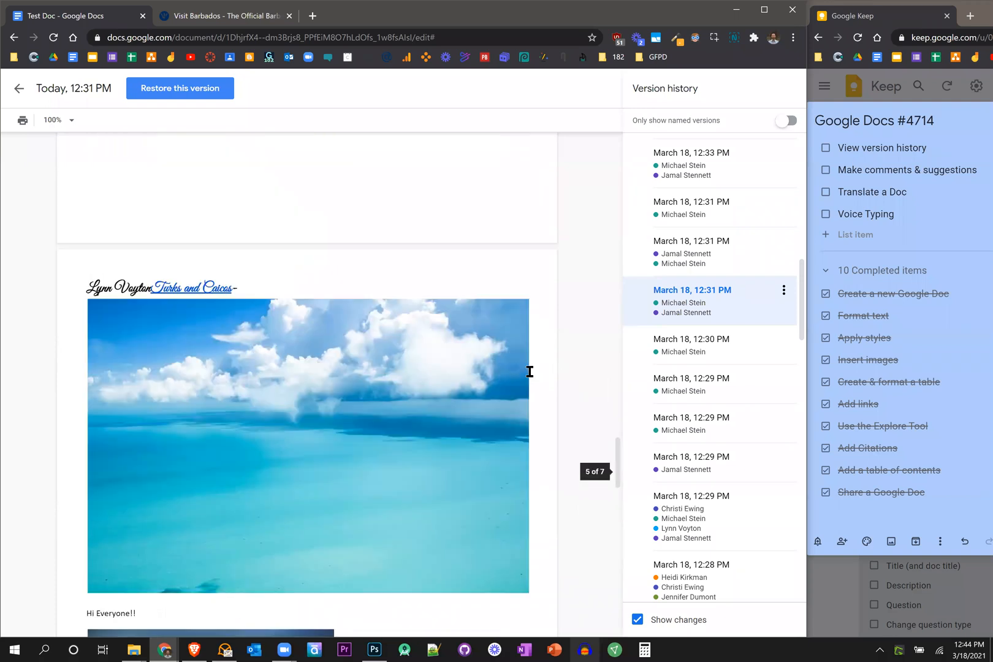
pyautogui.scroll(15, 505, 362)
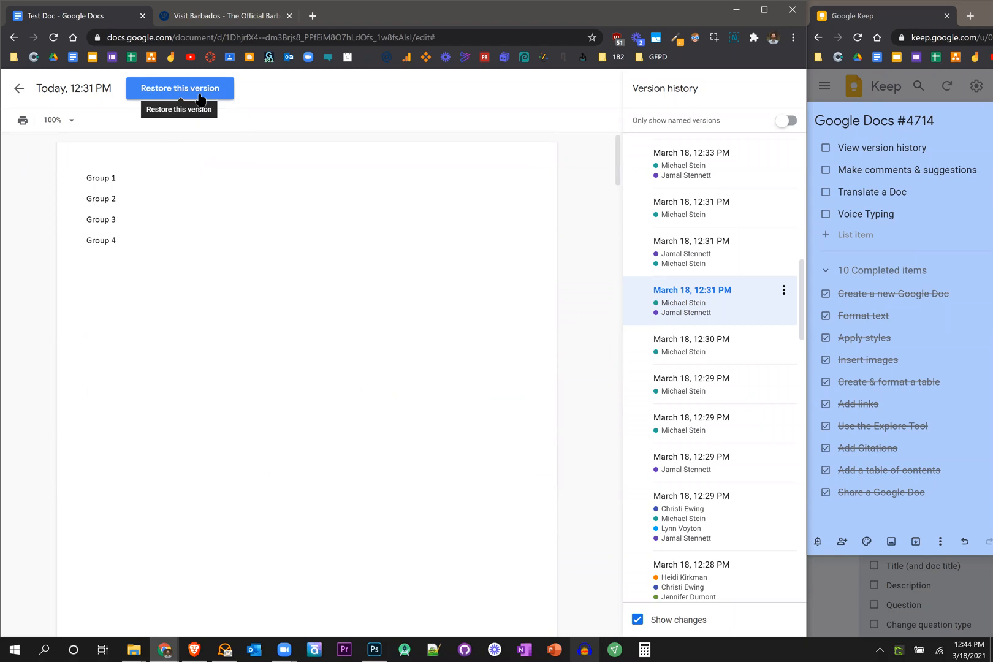
pyautogui.click(193, 90)
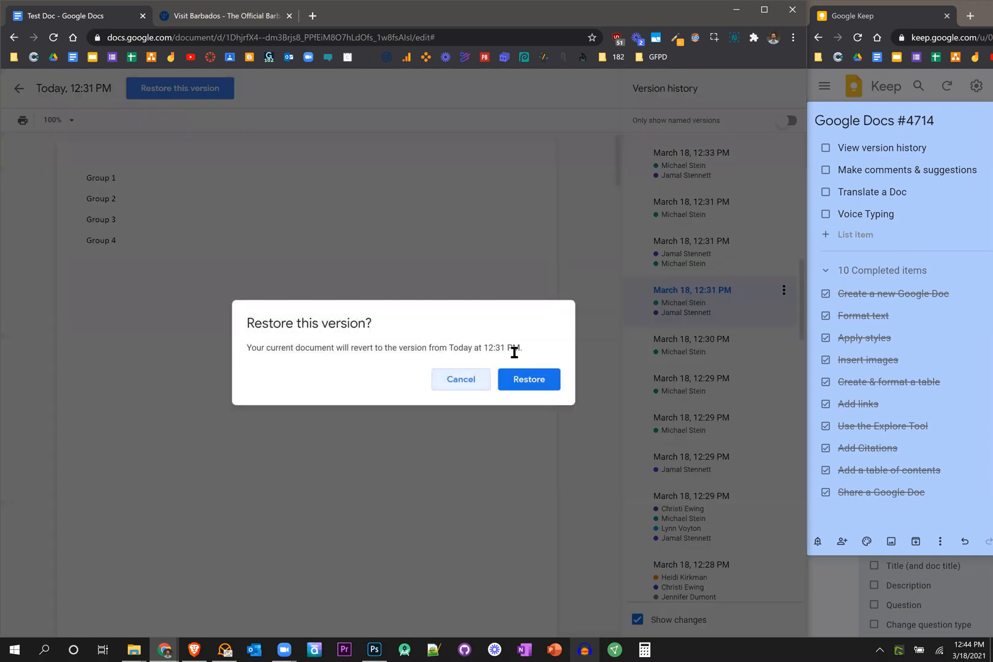
pyautogui.click(540, 384)
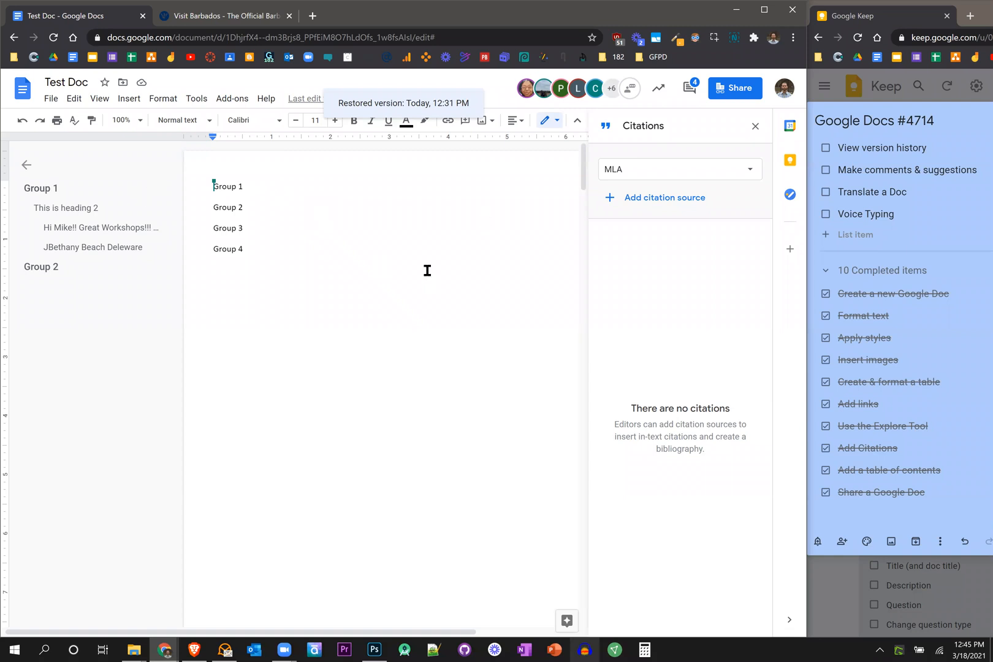
# - Reopen the document's version history, expand the March 18, 12:43 PM version's entries and restore the document to that version
pyautogui.scroll(-9, 432, 283)
pyautogui.scroll(15, 433, 287)
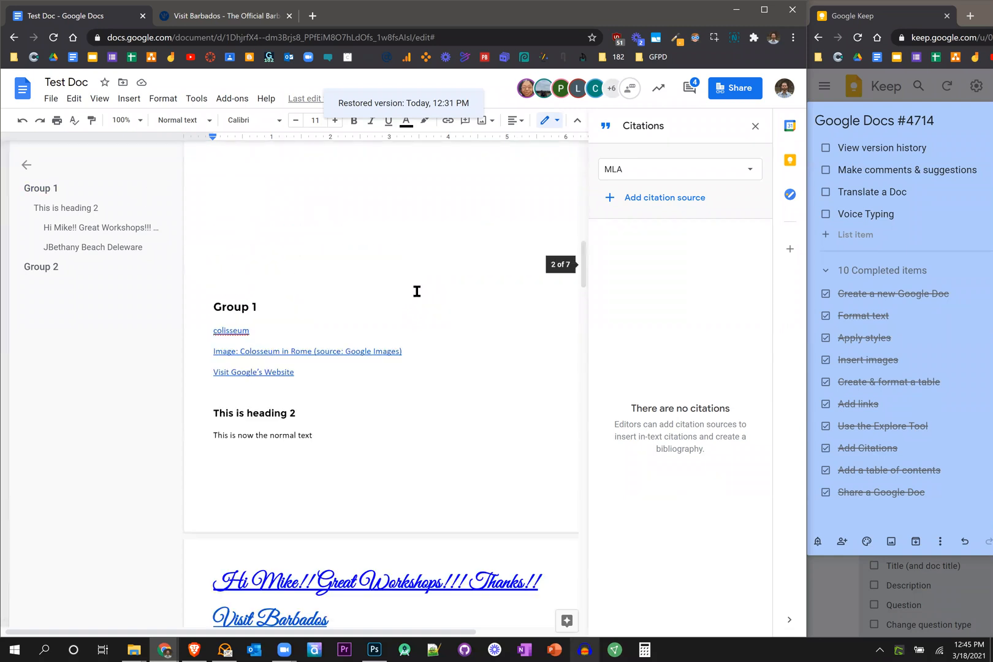
pyautogui.click(58, 101)
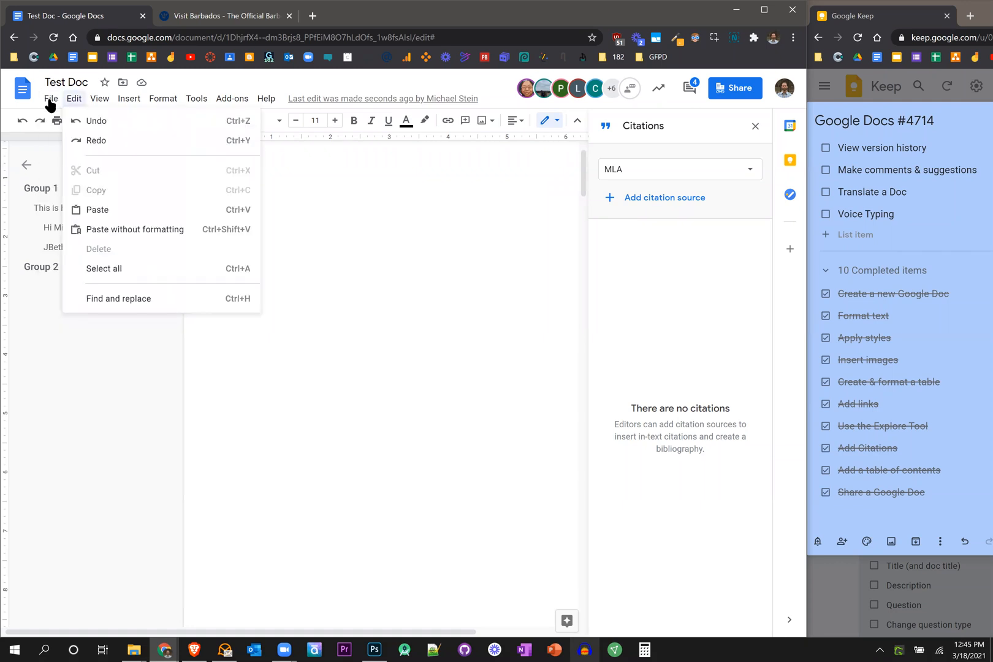
pyautogui.moveTo(92, 280)
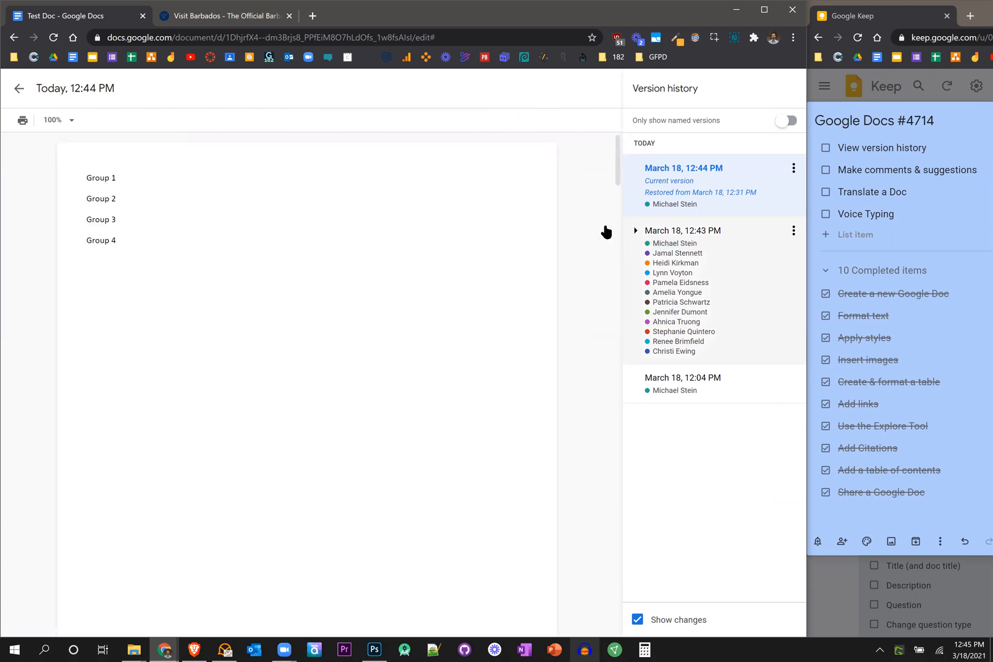
pyautogui.click(709, 232)
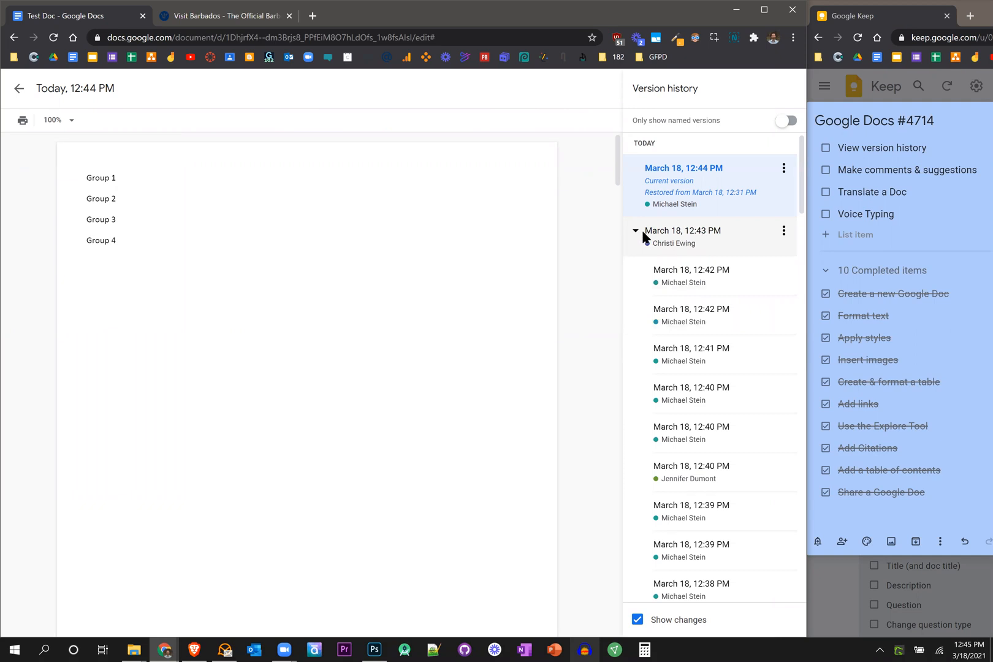
pyautogui.click(724, 222)
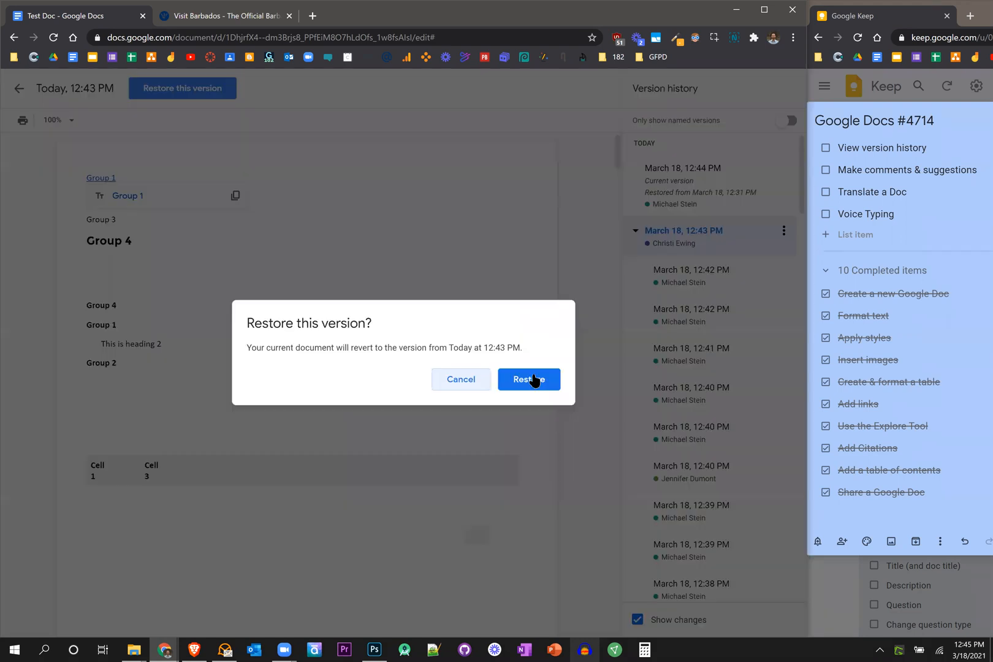
pyautogui.click(534, 381)
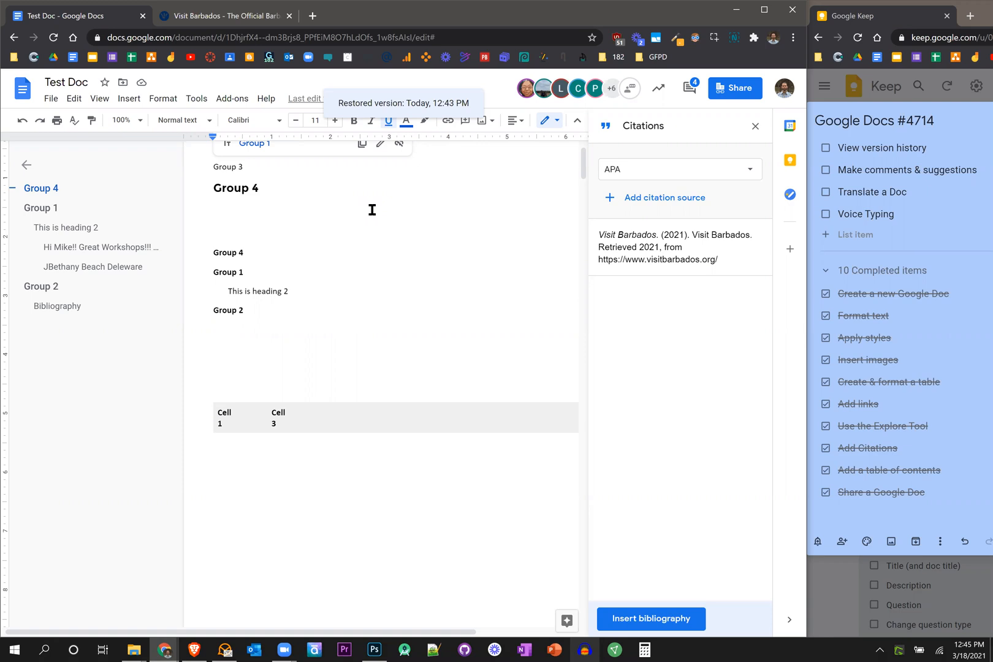
pyautogui.click(51, 100)
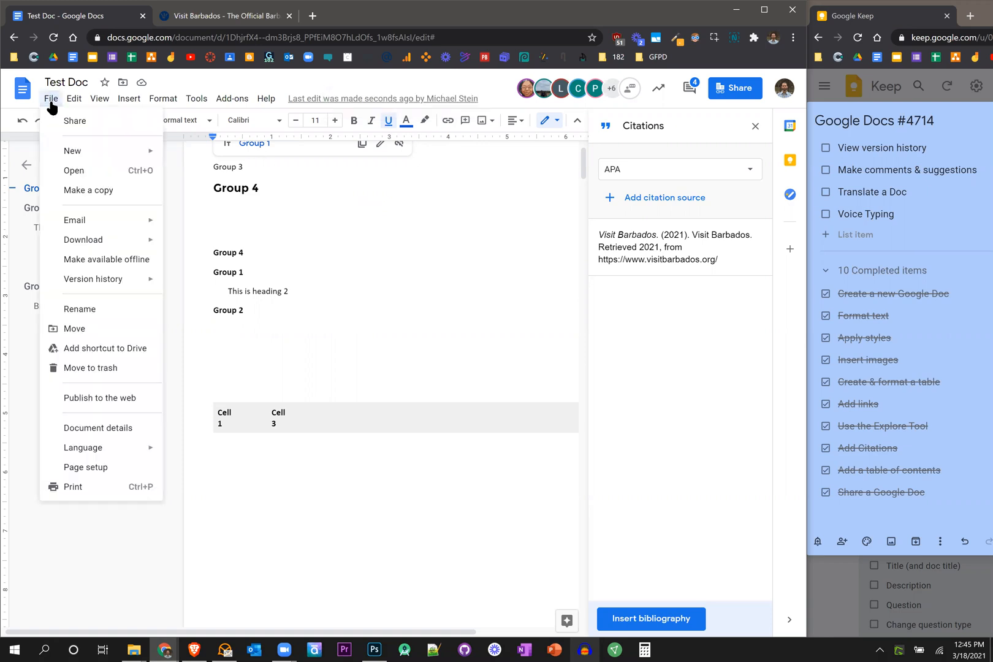
pyautogui.press('Right')
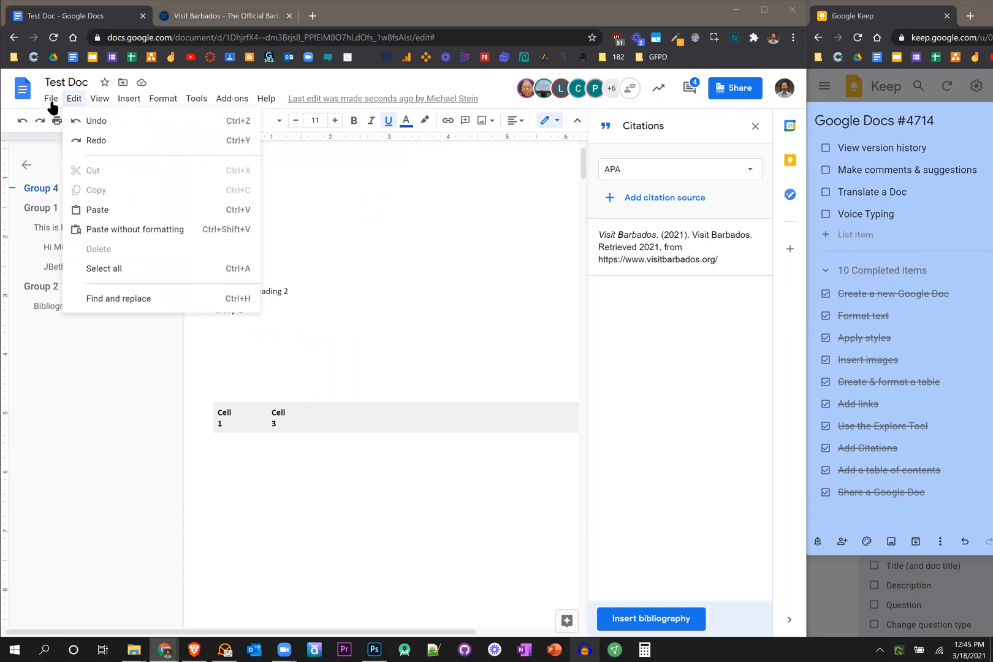
pyautogui.press('Escape')
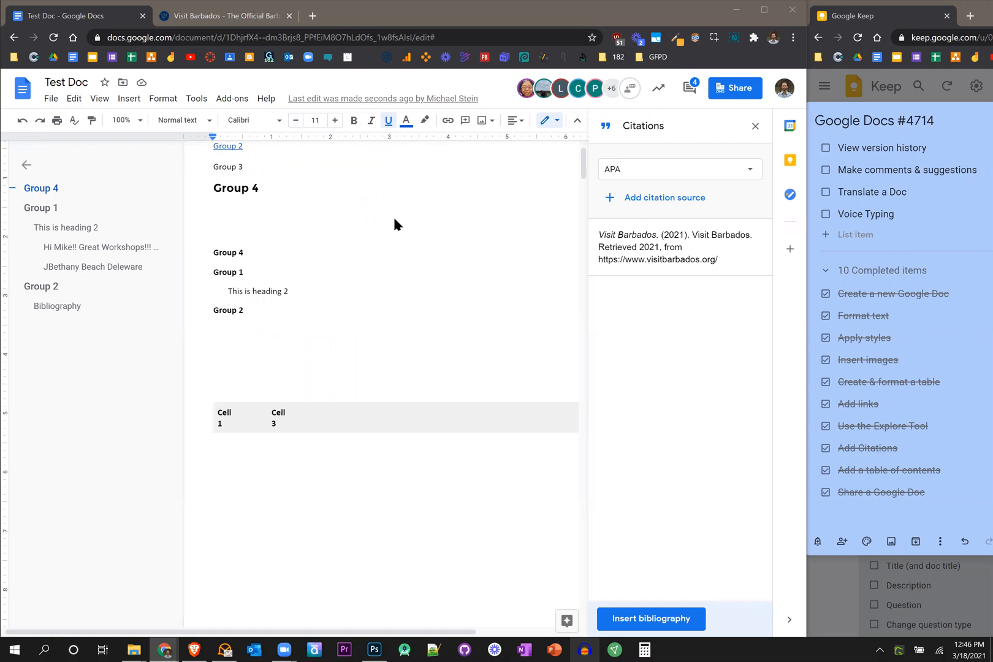
# - Name the document's current version "Most Updated" and save the name
pyautogui.click(49, 98)
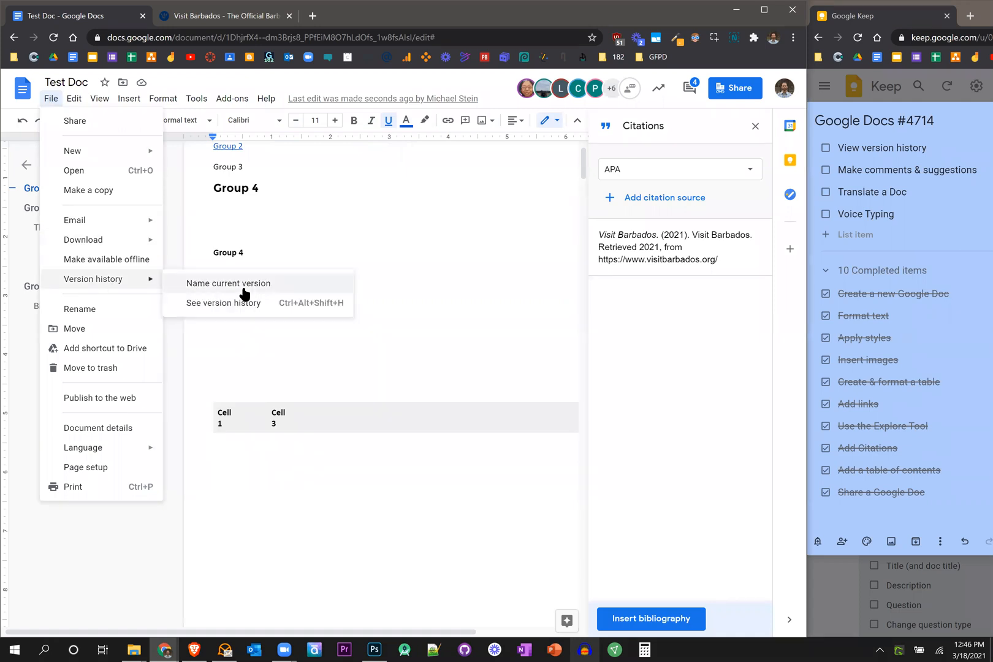
pyautogui.click(293, 284)
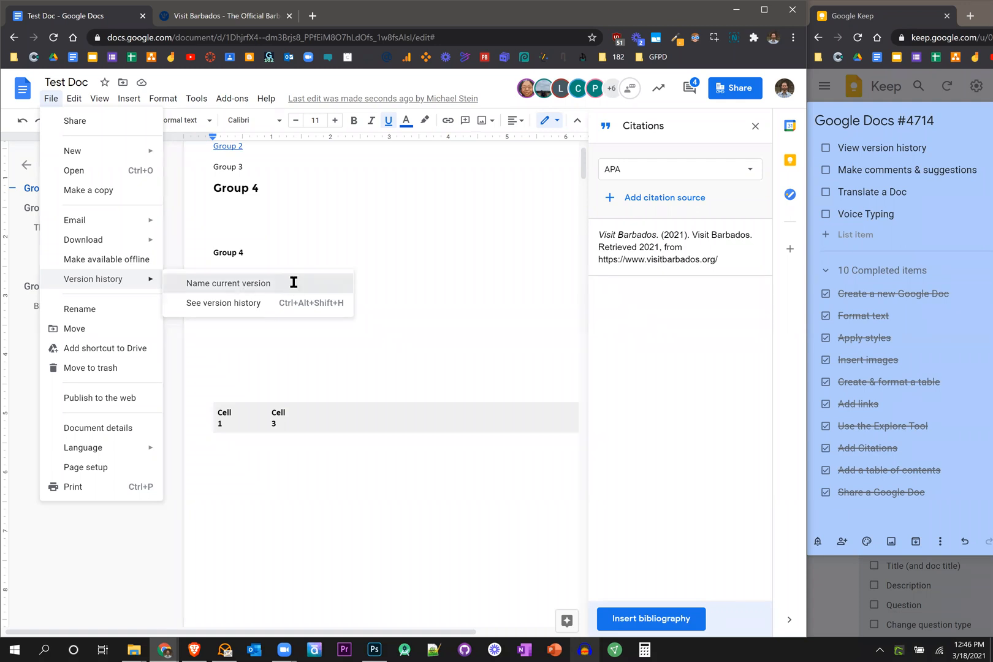
pyautogui.write('Thi')
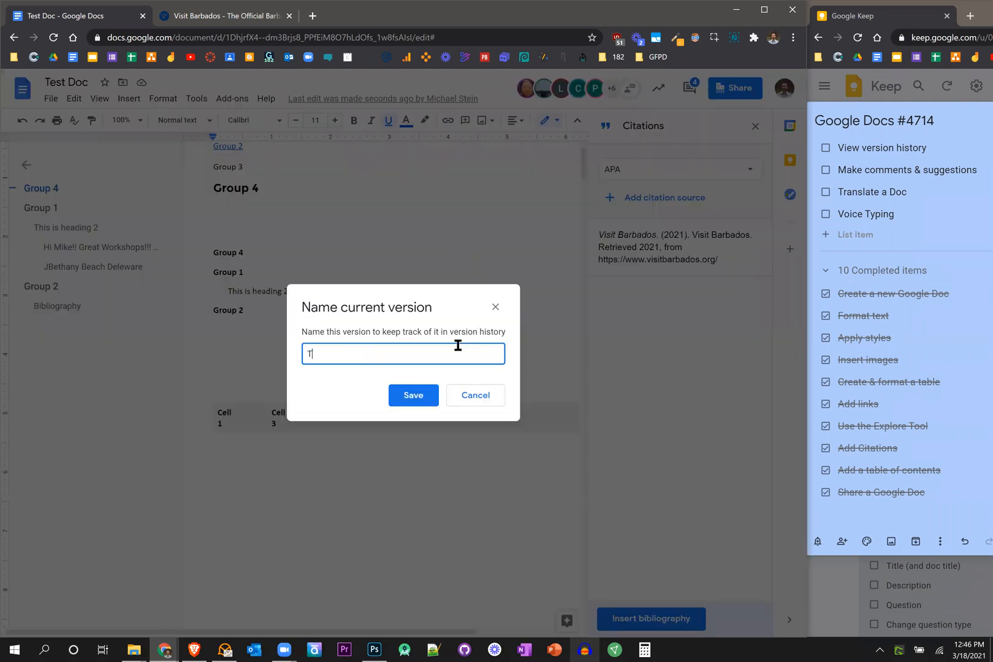
pyautogui.press('BackSpace')
pyautogui.press('BackSpace')
pyautogui.write('Curre')
pyautogui.hotkey('ctrl', 'a')
pyautogui.write('Most Updated')
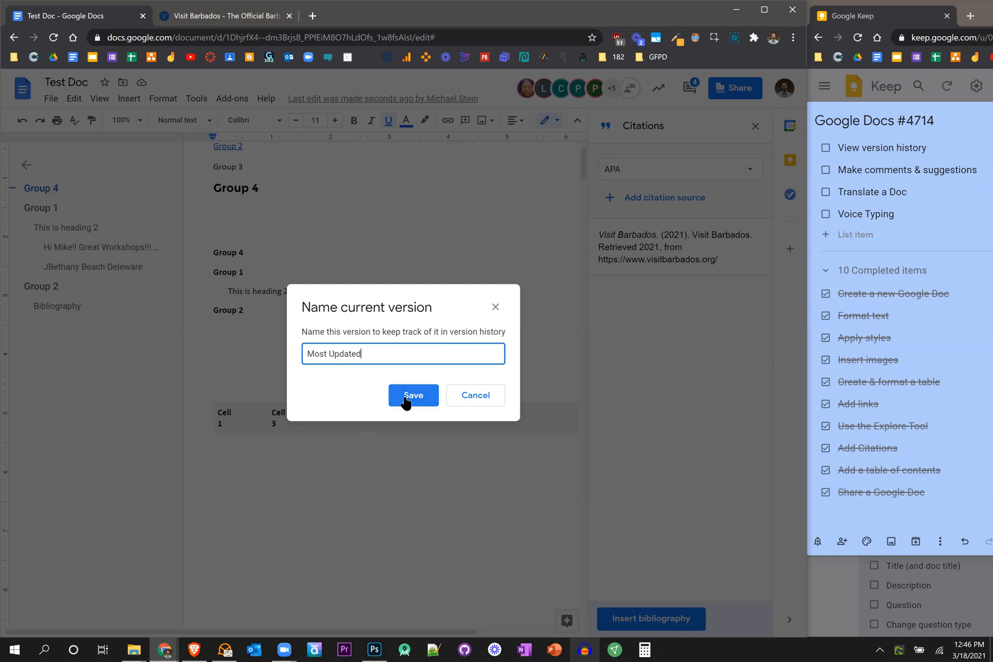
pyautogui.click(405, 400)
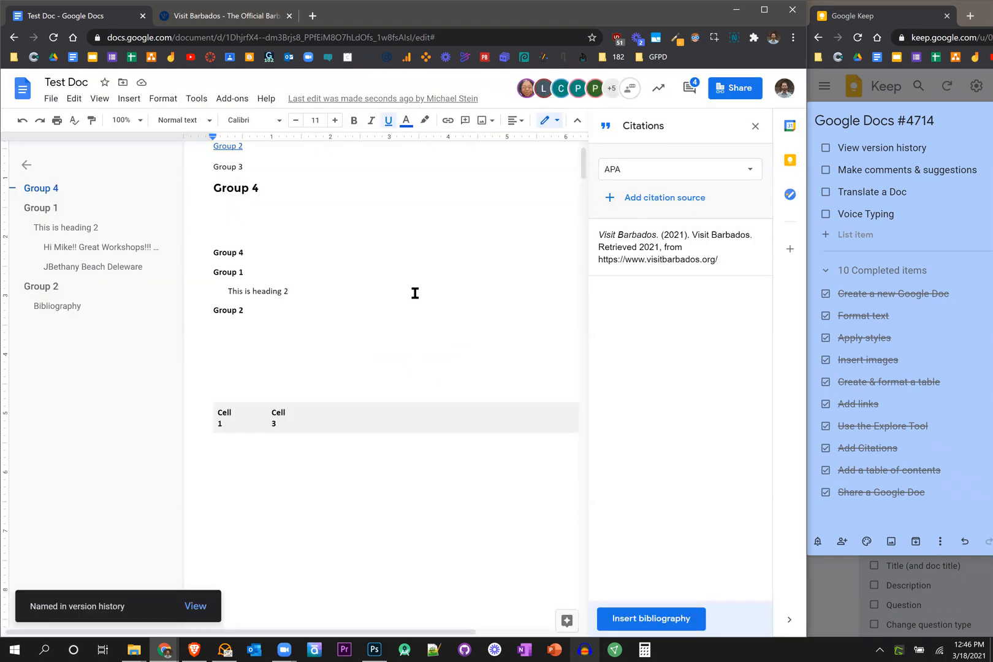
# - Copy the group list and table of contents from the "Most Updated" version in version history and paste them below the document's table of contents
pyautogui.click(51, 98)
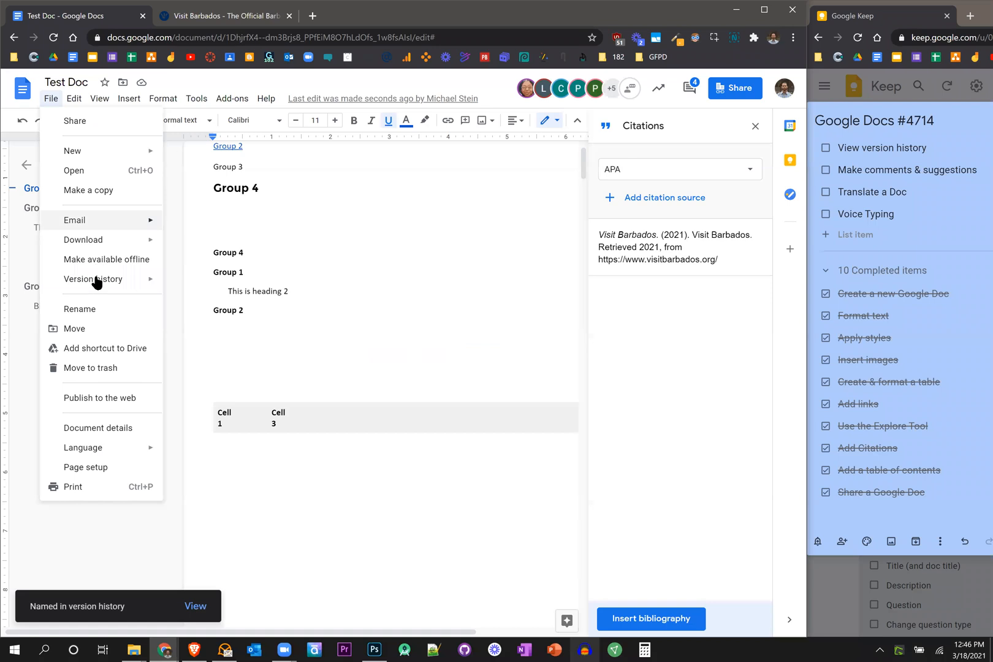
pyautogui.moveTo(95, 279)
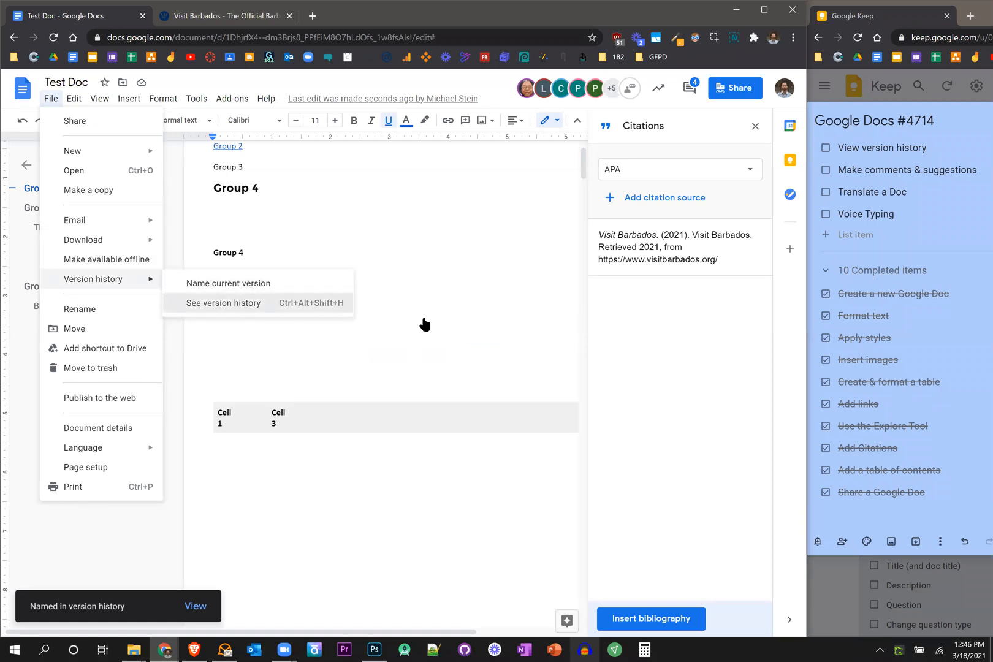
pyautogui.hotkey('ctrl', 'alt', 'shift', 'h')
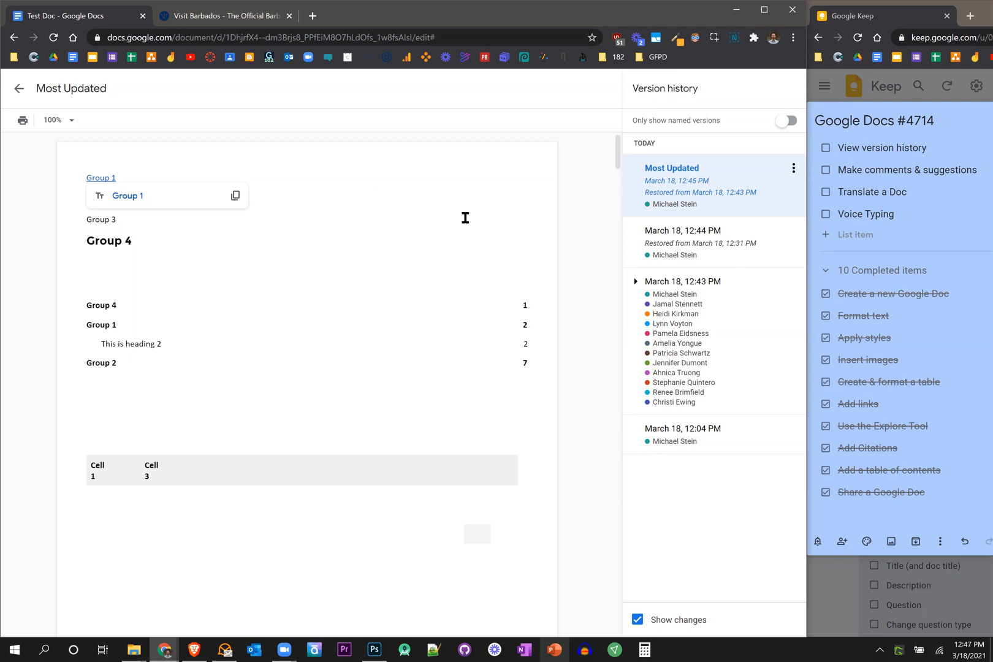
pyautogui.moveTo(74, 176); pyautogui.dragTo(226, 379)
pyautogui.hotkey('ctrl', 'c')
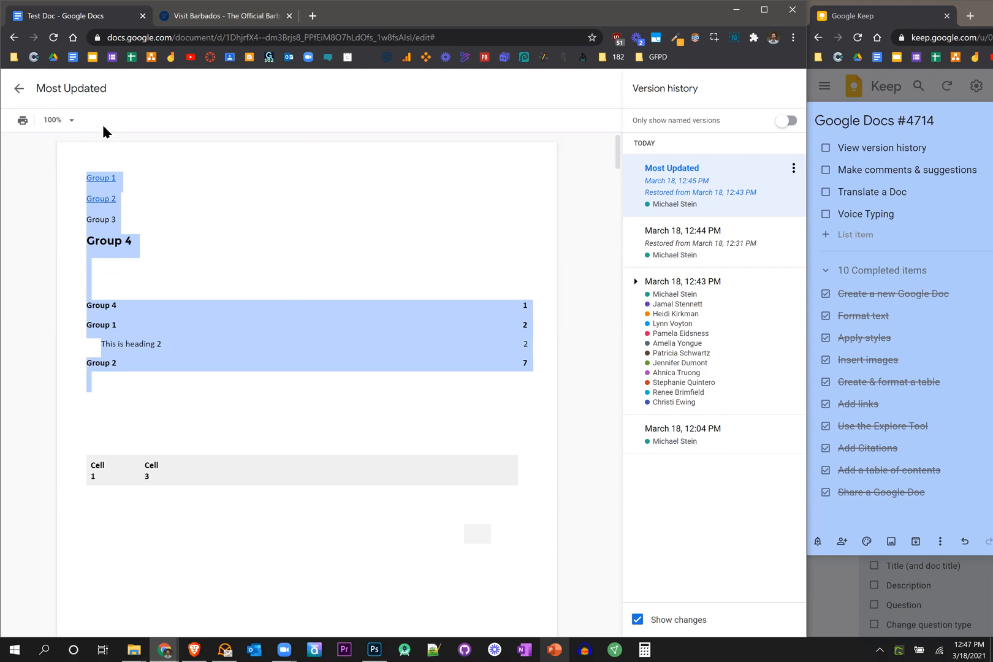
pyautogui.click(19, 93)
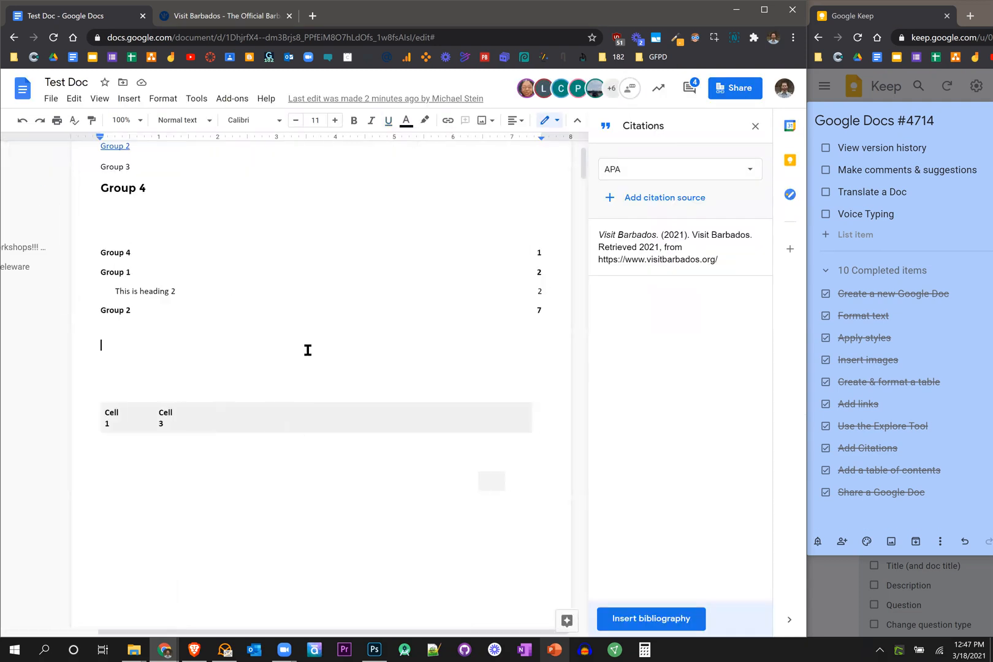
pyautogui.hotkey('ctrl', 'v')
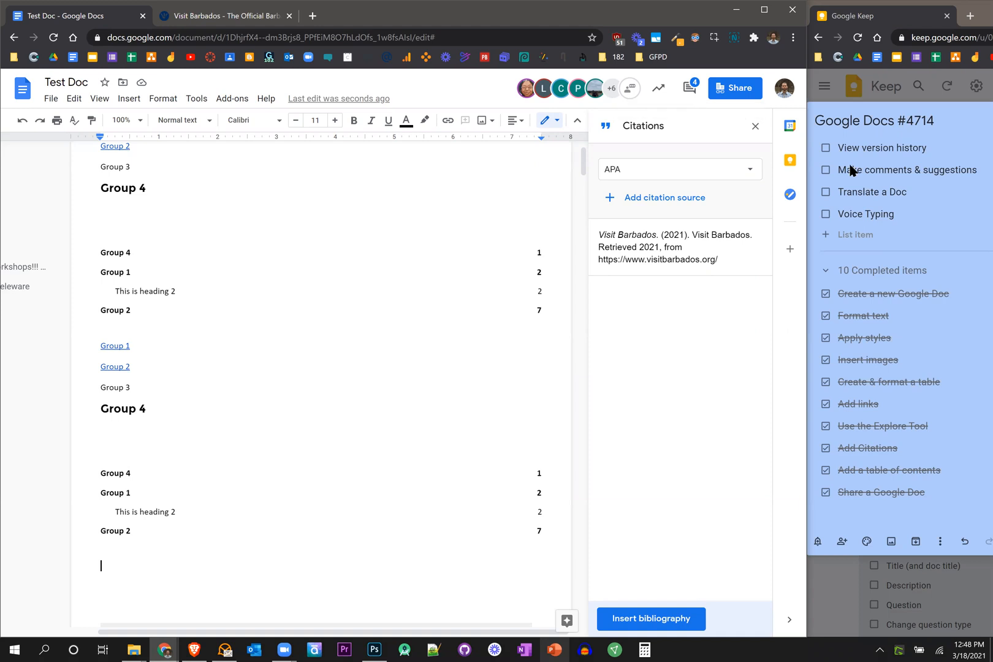
# - Make a copy of the document named "Copy of Test Doc" in My Drive
pyautogui.click(50, 99)
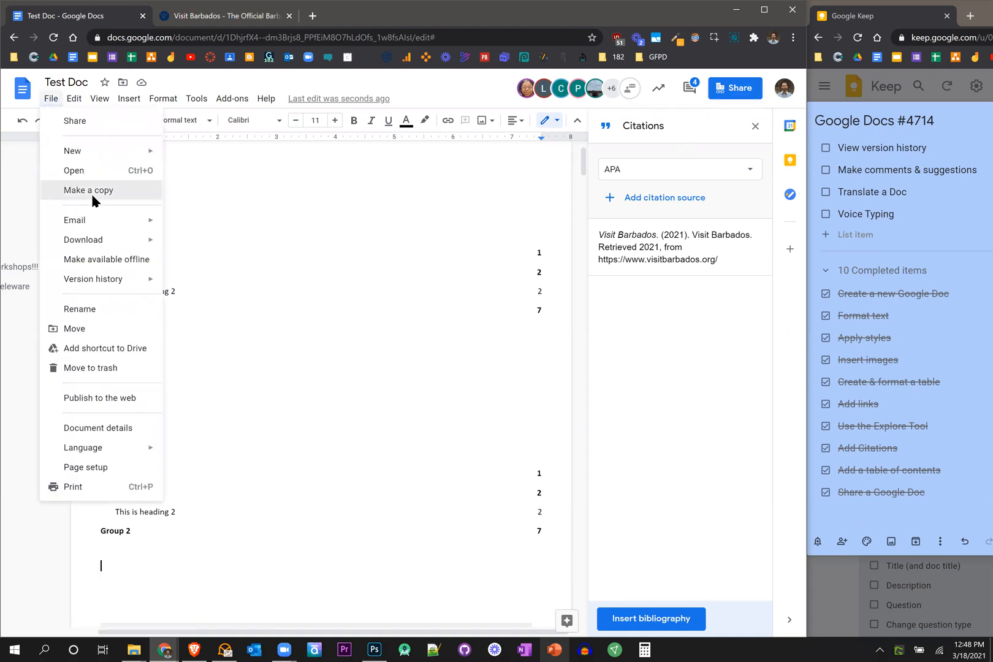
pyautogui.click(92, 193)
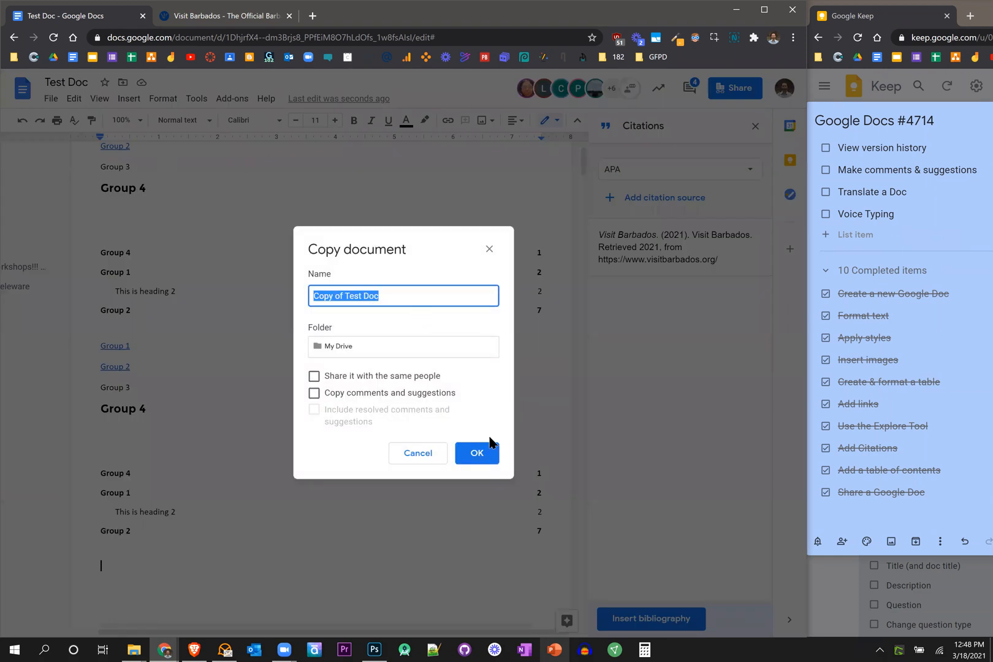
pyautogui.click(476, 453)
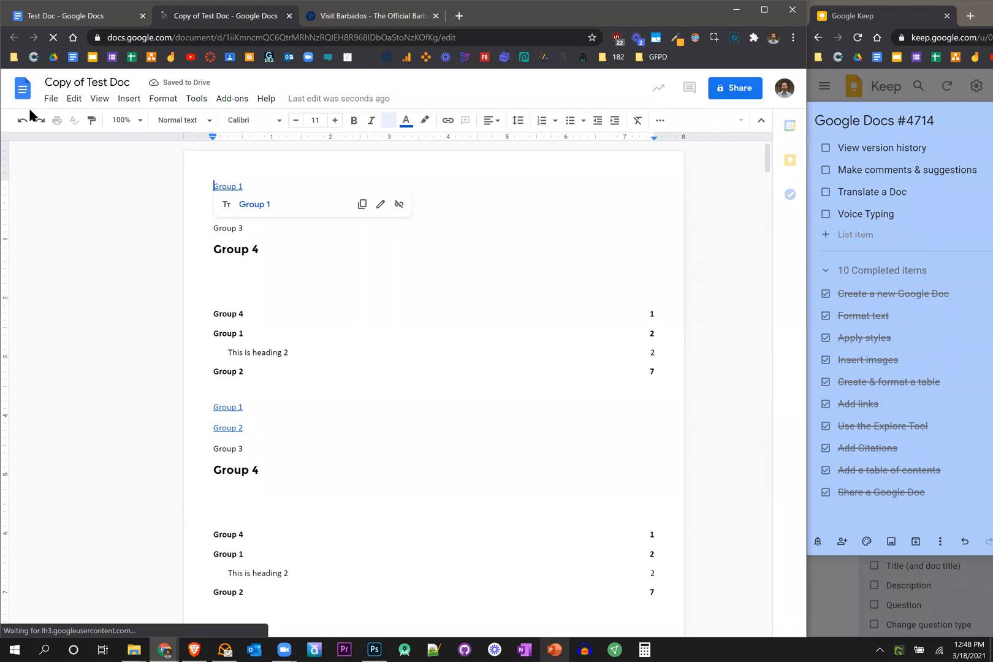
# - View the copied document's version history, return to Test Doc and mark "View version history" as completed in the Google Keep checklist
pyautogui.click(51, 100)
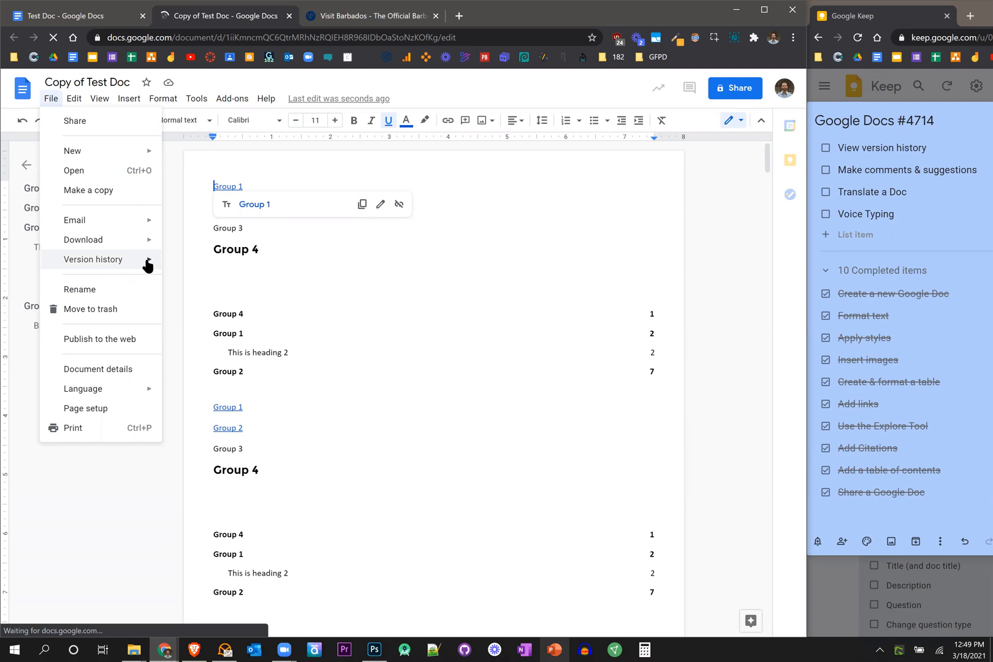
pyautogui.click(96, 265)
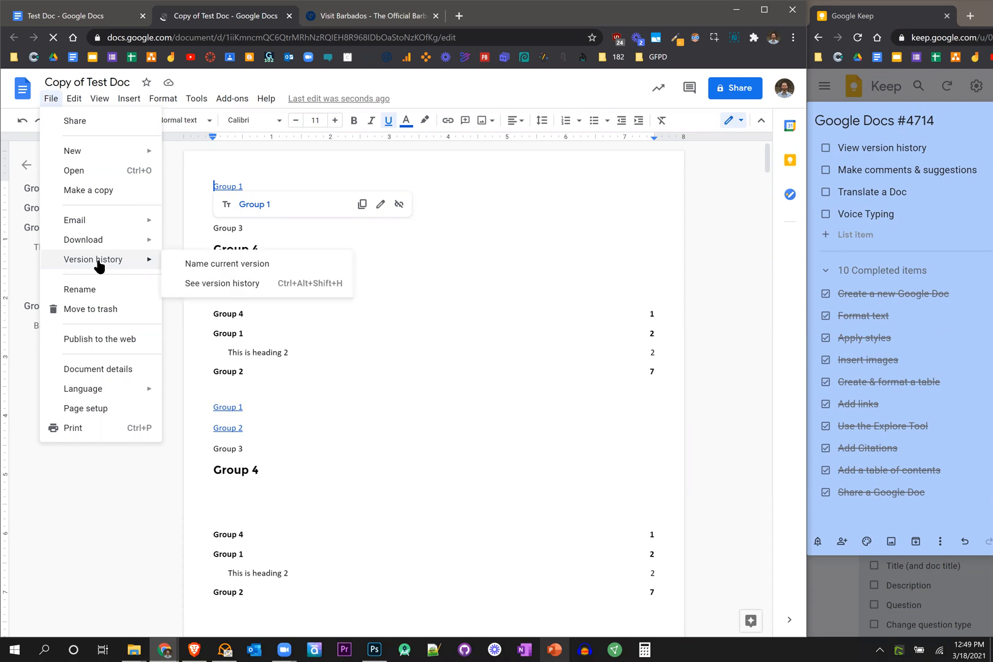
pyautogui.click(284, 283)
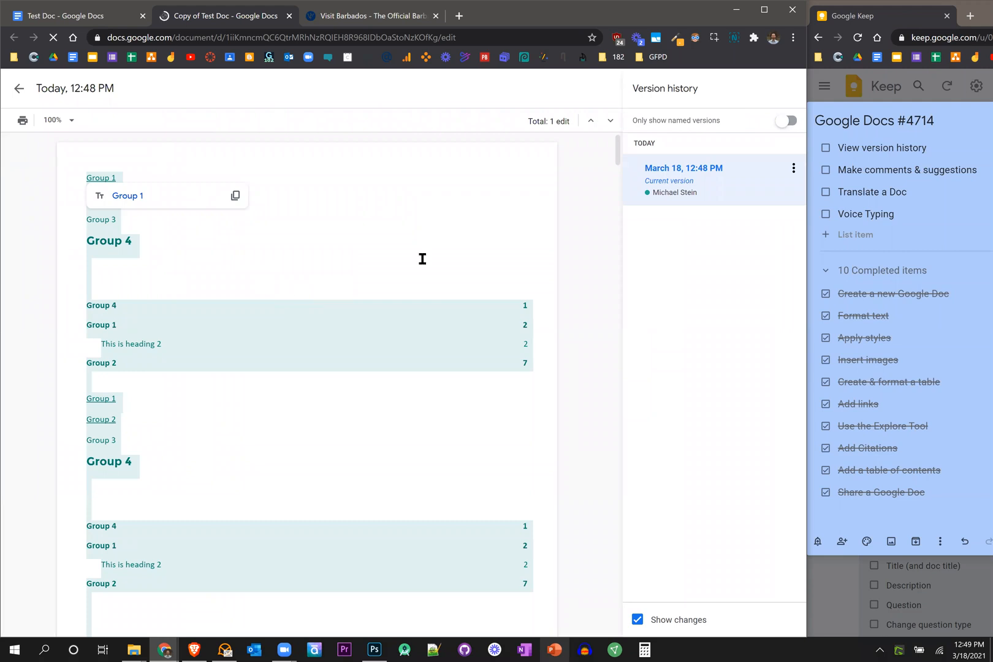
pyautogui.click(76, 20)
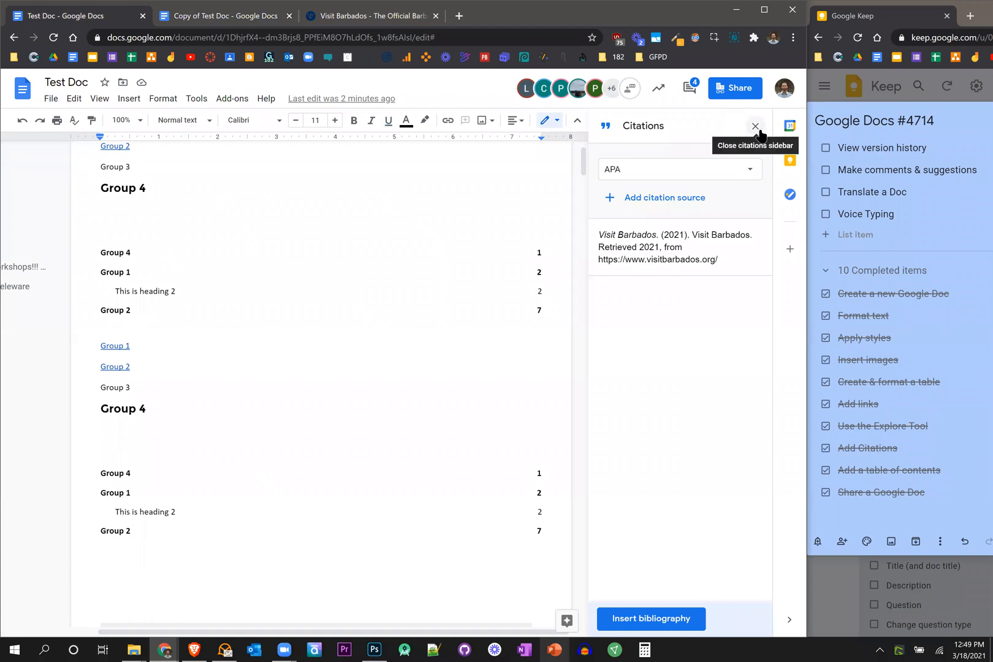
pyautogui.click(826, 147)
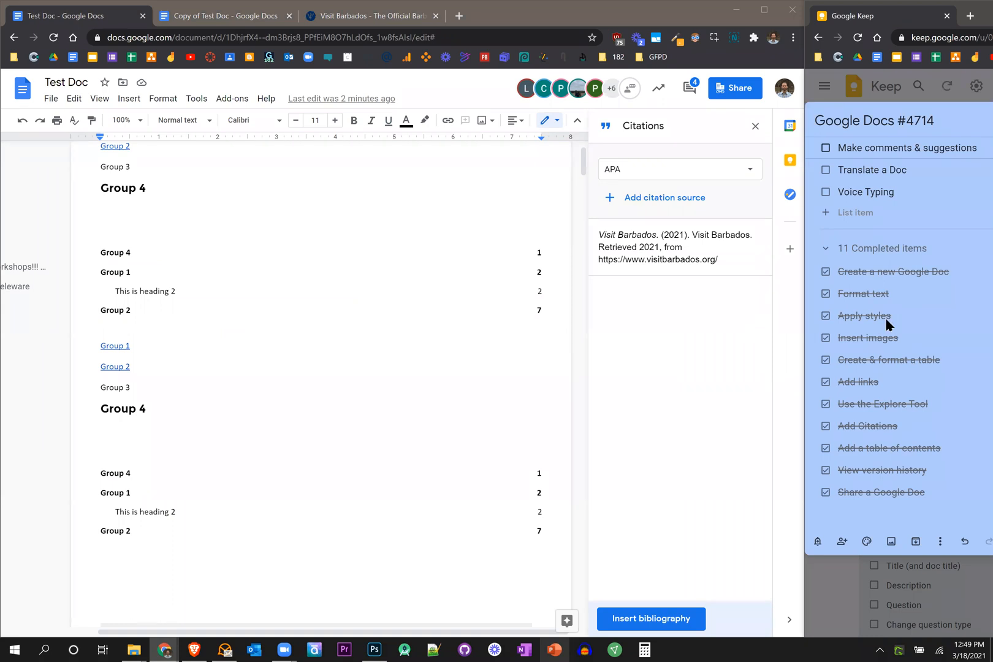
# - Close the Citations, Explore and Dictionary sidebars in Test Doc
pyautogui.click(755, 124)
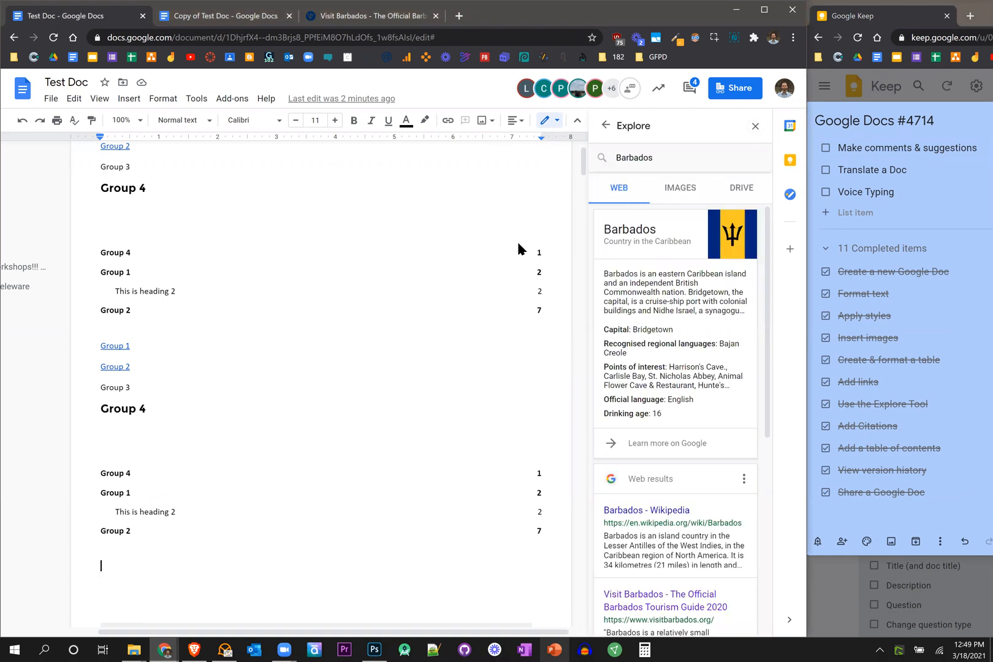
pyautogui.click(755, 126)
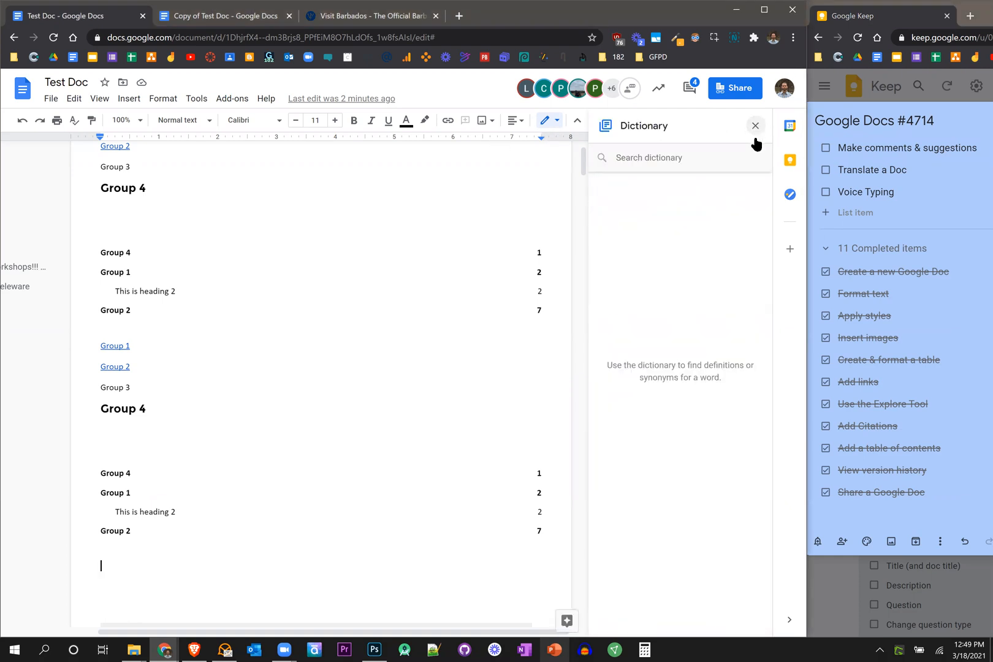
pyautogui.click(756, 125)
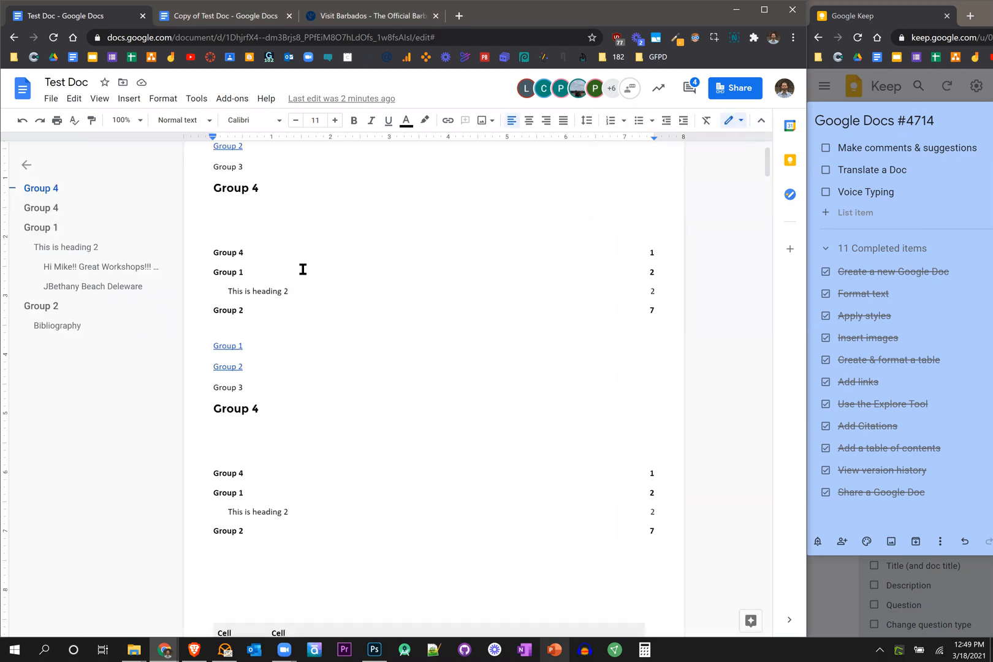
# - Add the comment "That's a great idea." to the "Group 3" line above the first table of contents
pyautogui.click(299, 291)
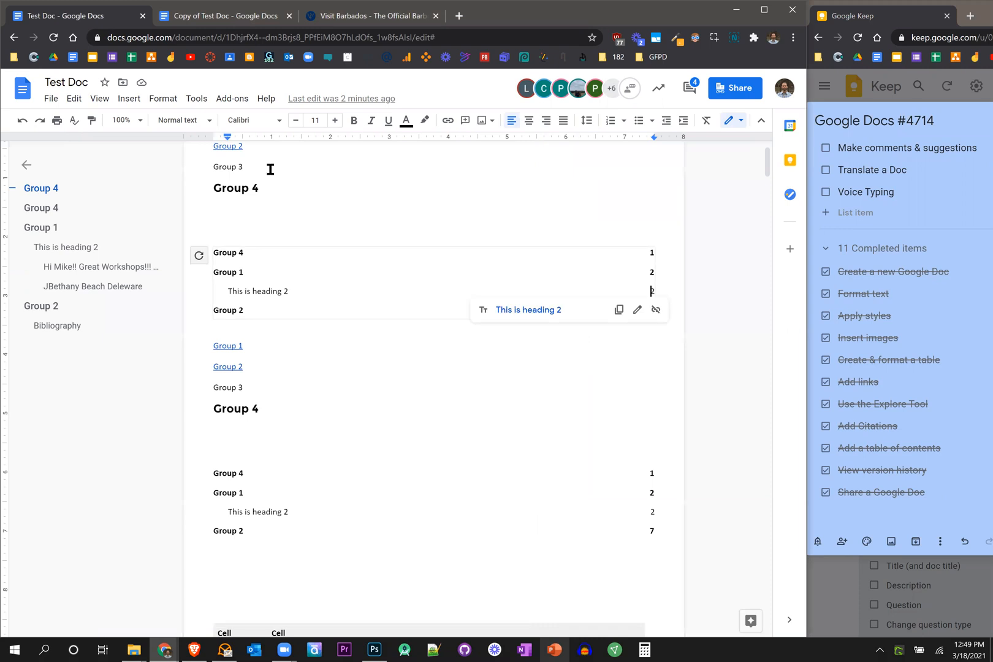
pyautogui.moveTo(248, 166); pyautogui.dragTo(209, 165)
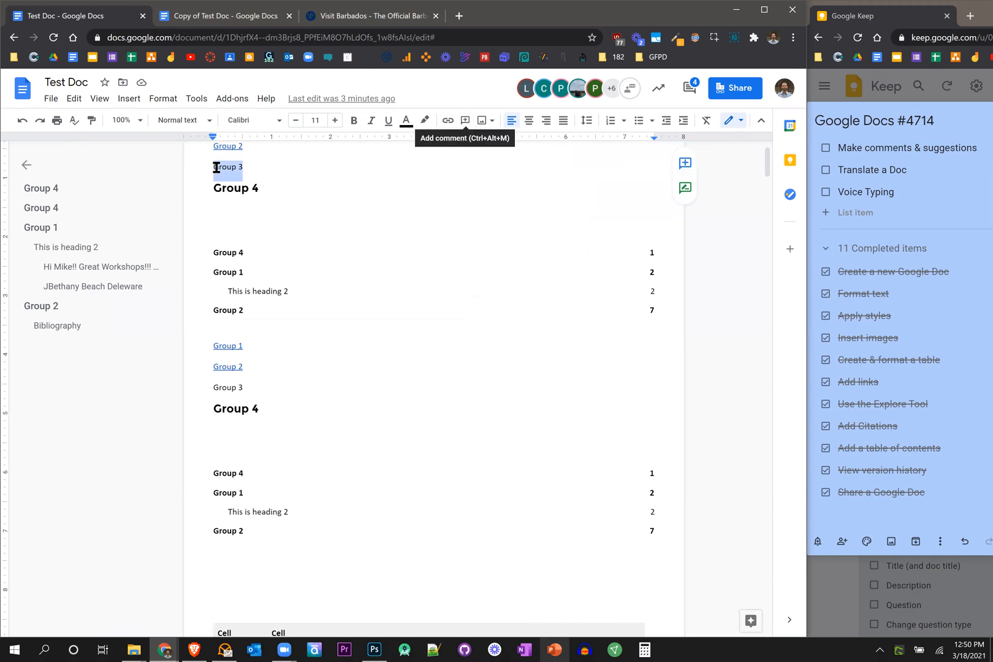
pyautogui.rightClick(235, 179)
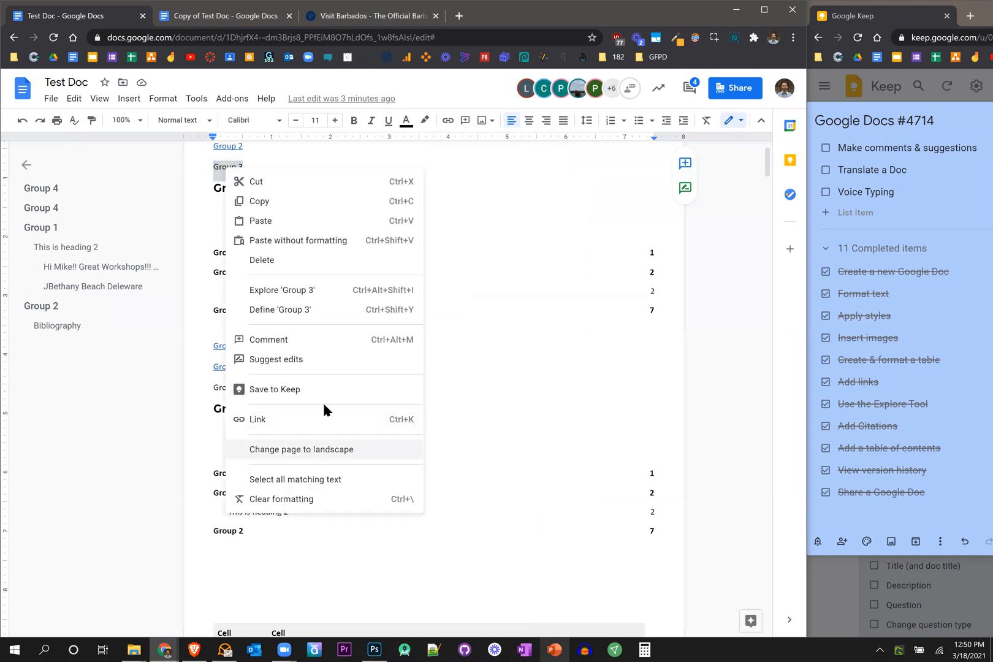
pyautogui.click(685, 164)
pyautogui.click(685, 165)
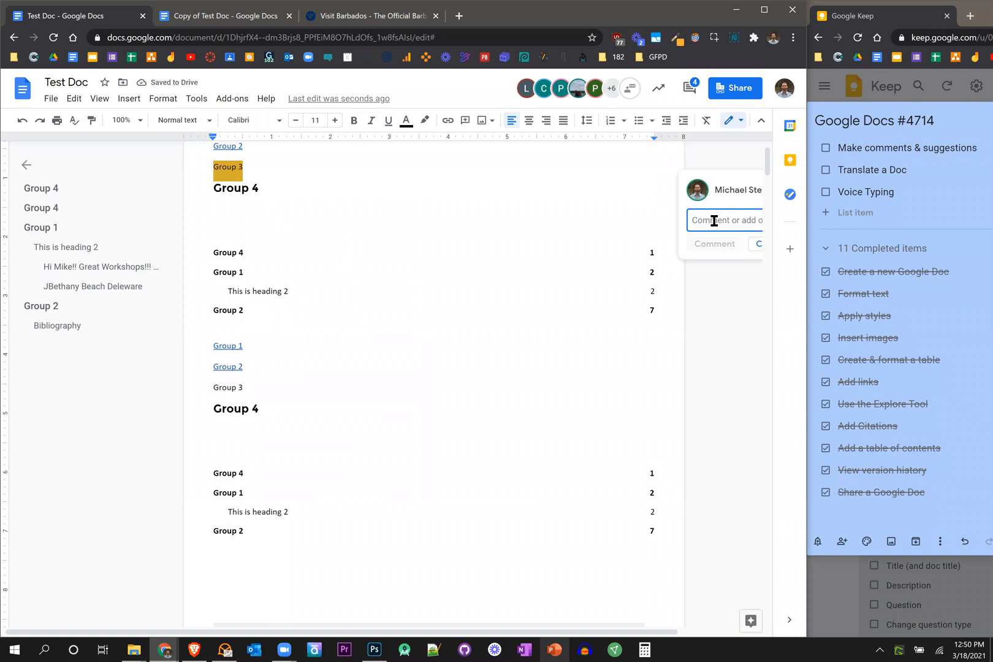
pyautogui.write("That's a great idea.")
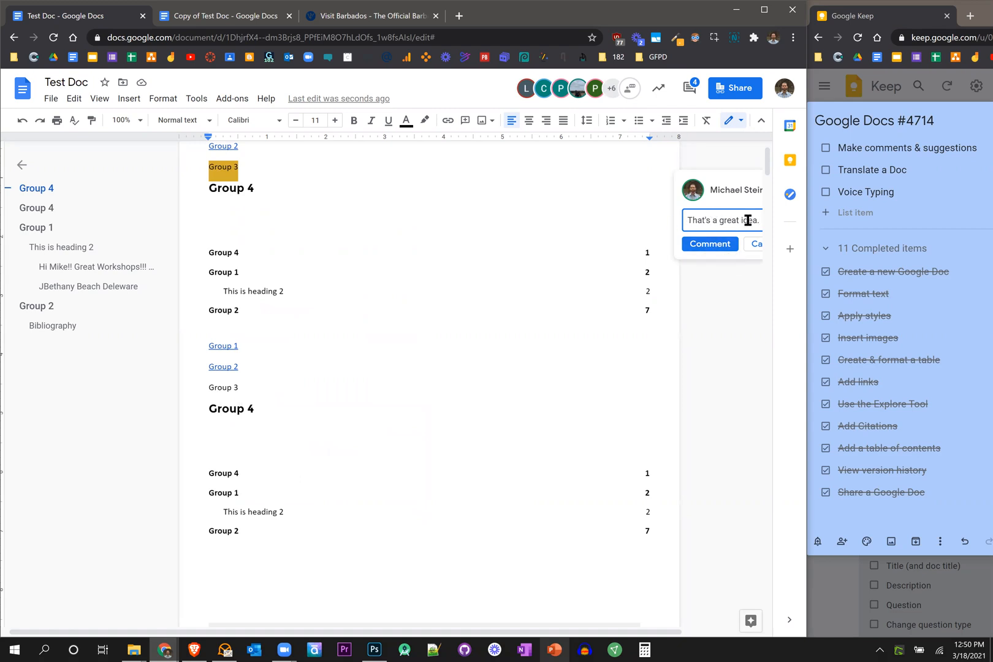
pyautogui.click(705, 245)
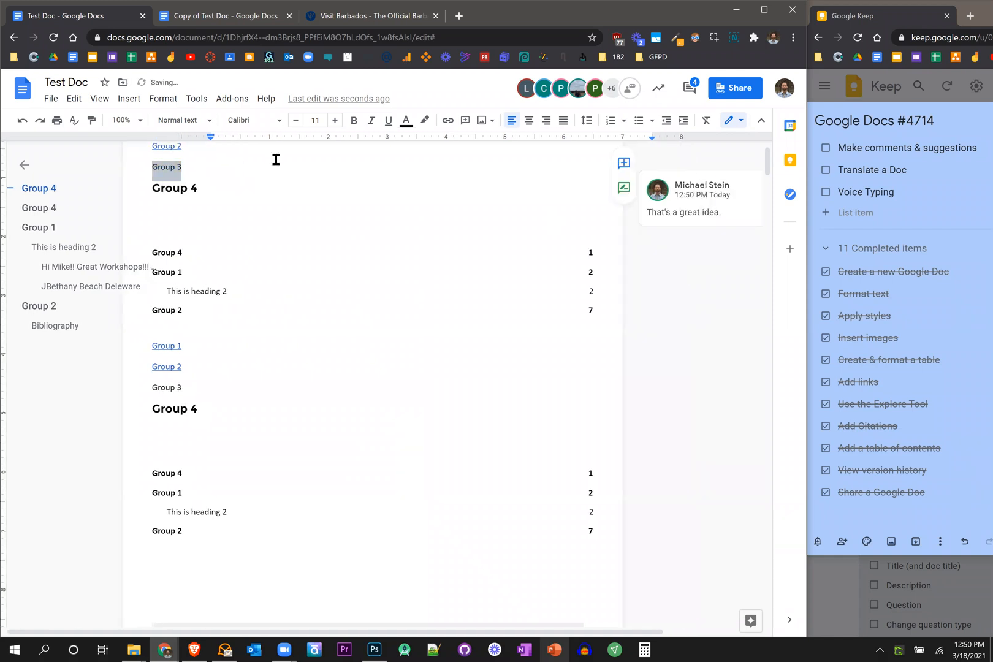
pyautogui.click(147, 171)
pyautogui.scroll(1, 368, 233)
pyautogui.click(380, 217)
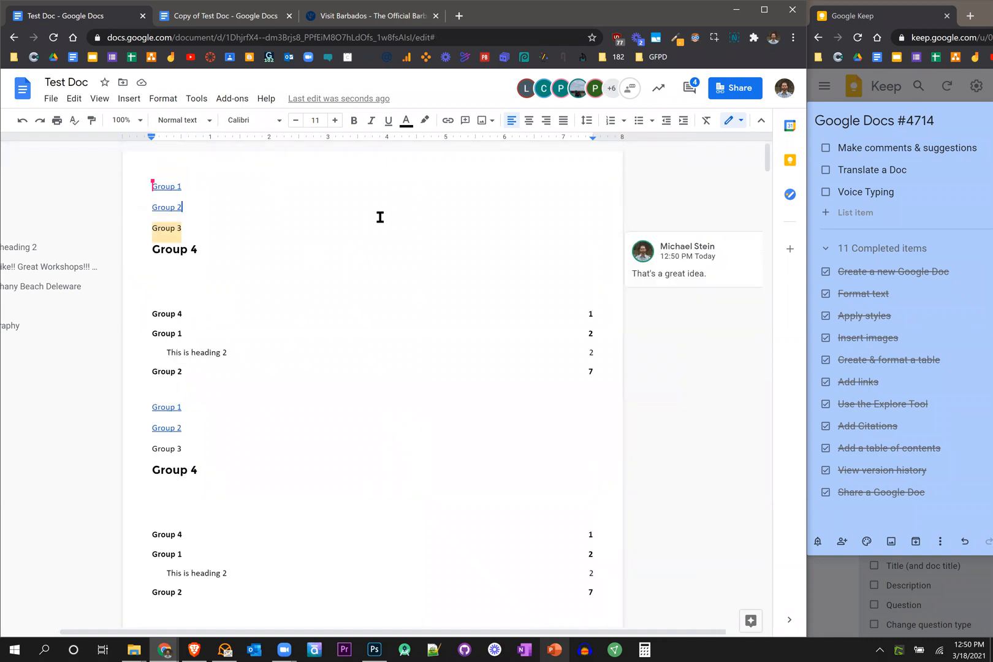
# - Reply to the "Group 3" comment by mentioning a collaborator's e-mail with the text "you are in group 3"
pyautogui.click(702, 260)
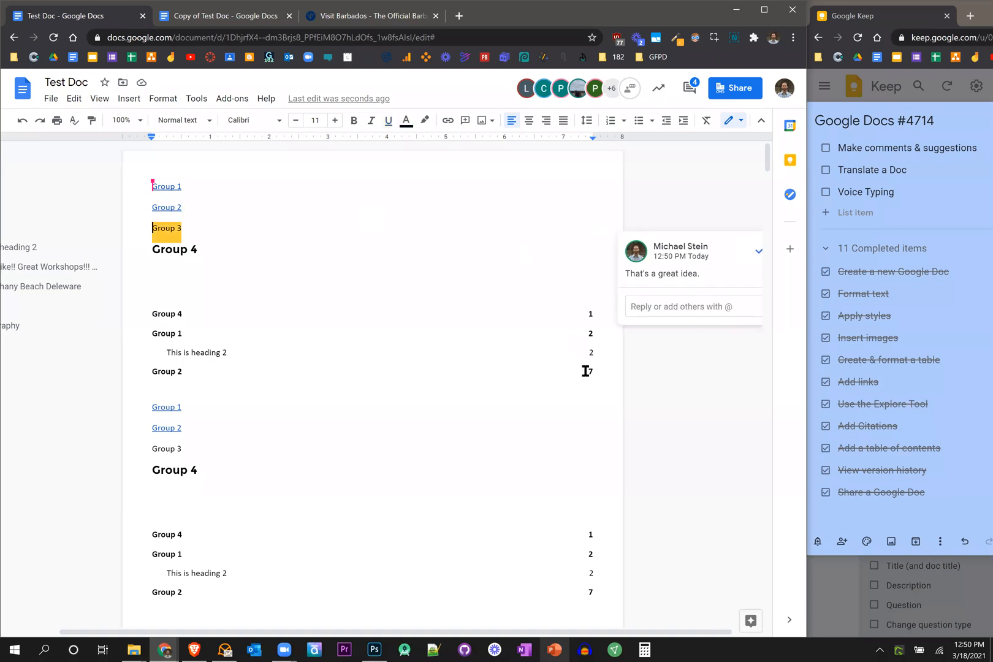
pyautogui.click(682, 306)
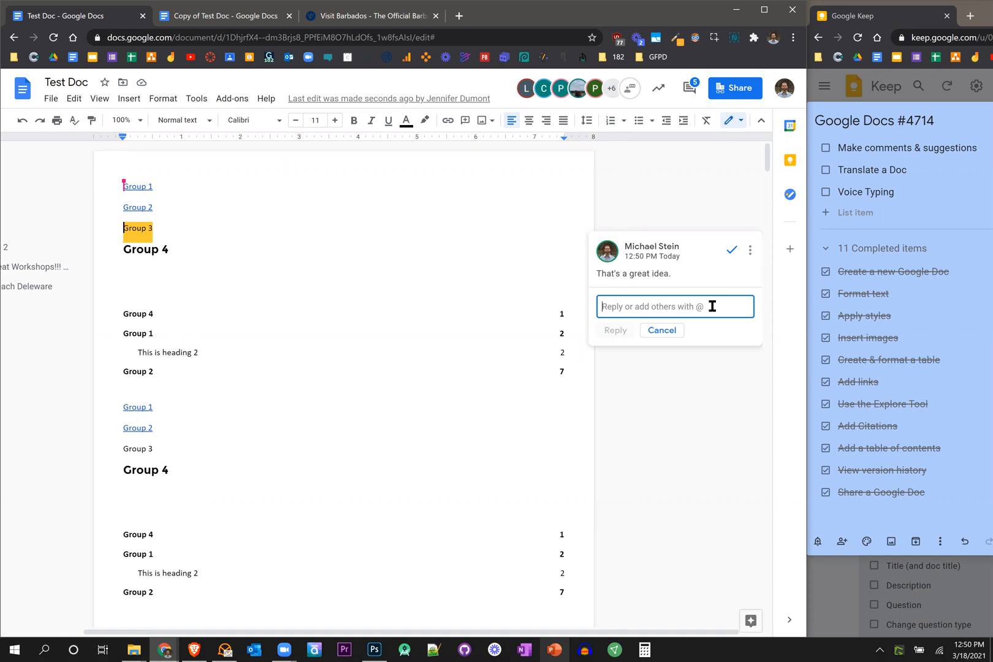
pyautogui.write('@rene')
pyautogui.press('BackSpace')
pyautogui.press('BackSpace')
pyautogui.press('BackSpace')
pyautogui.write('bro')
pyautogui.press('BackSpace')
pyautogui.write('im')
pyautogui.press('BackSpace')
pyautogui.press('BackSpace')
pyautogui.press('BackSpace')
pyautogui.press('BackSpace')
pyautogui.press('BackSpace')
pyautogui.press('BackSpace')
pyautogui.write('at')
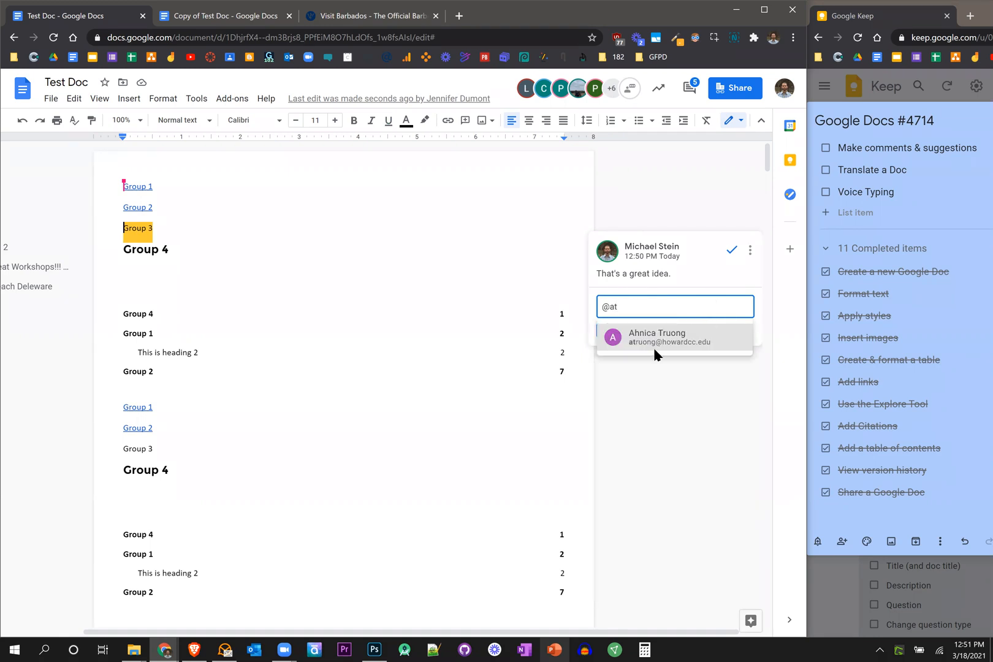
pyautogui.click(663, 338)
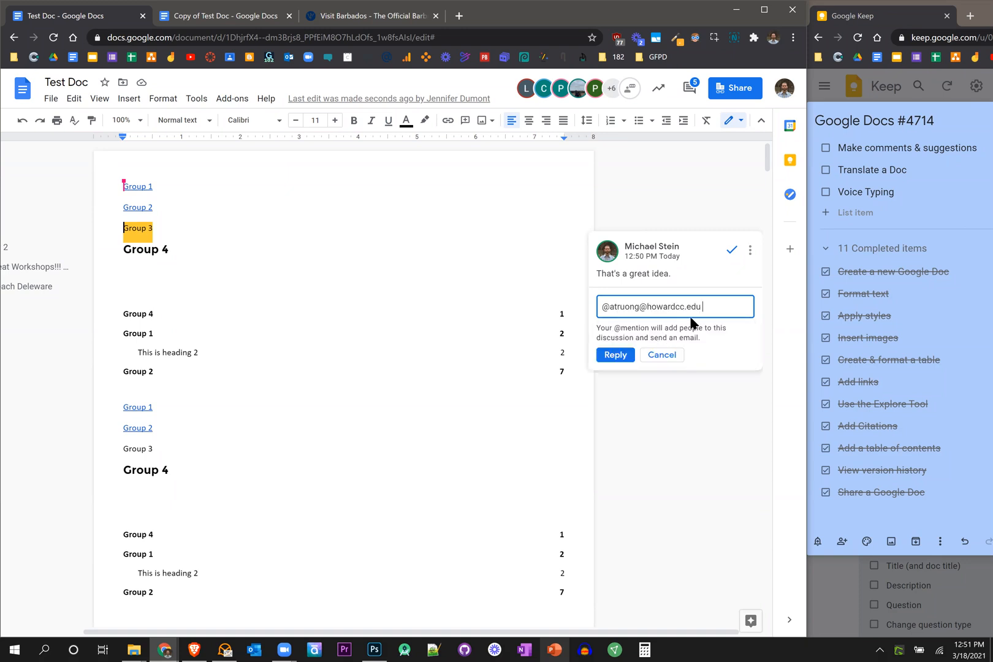
pyautogui.write('you are in group 3')
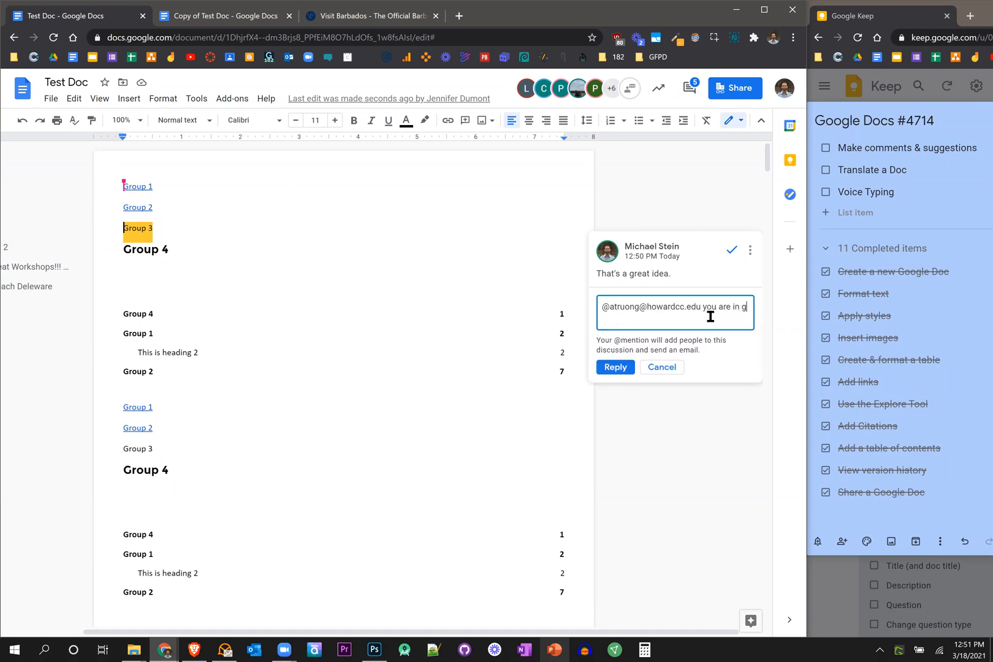
pyautogui.click(616, 368)
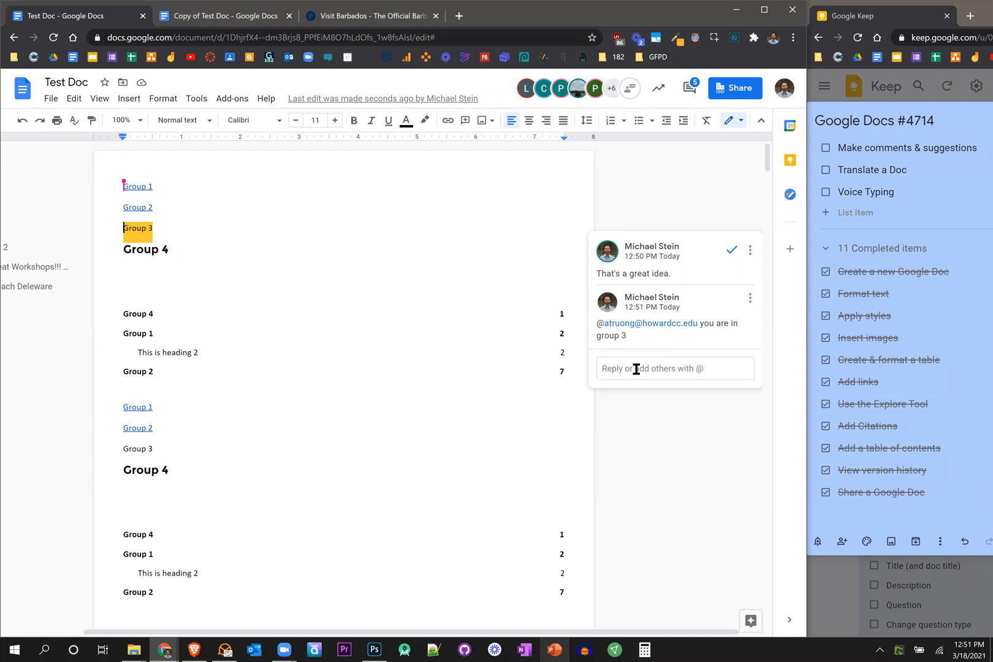
# - Resolve the "Group 3" comment thread and re-open it from the document's comment history
pyautogui.click(733, 251)
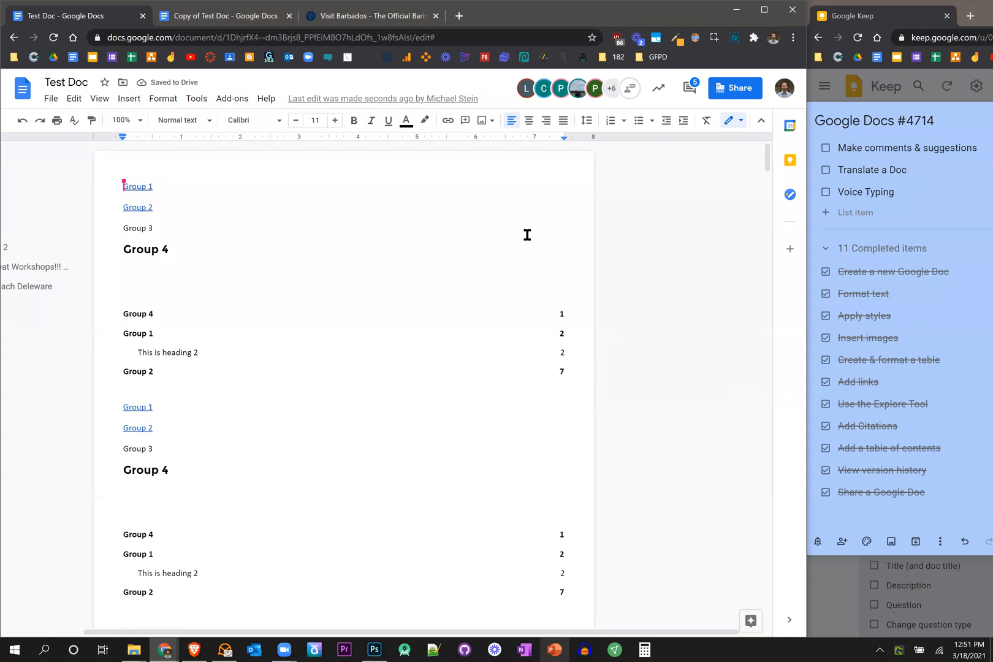
pyautogui.click(691, 91)
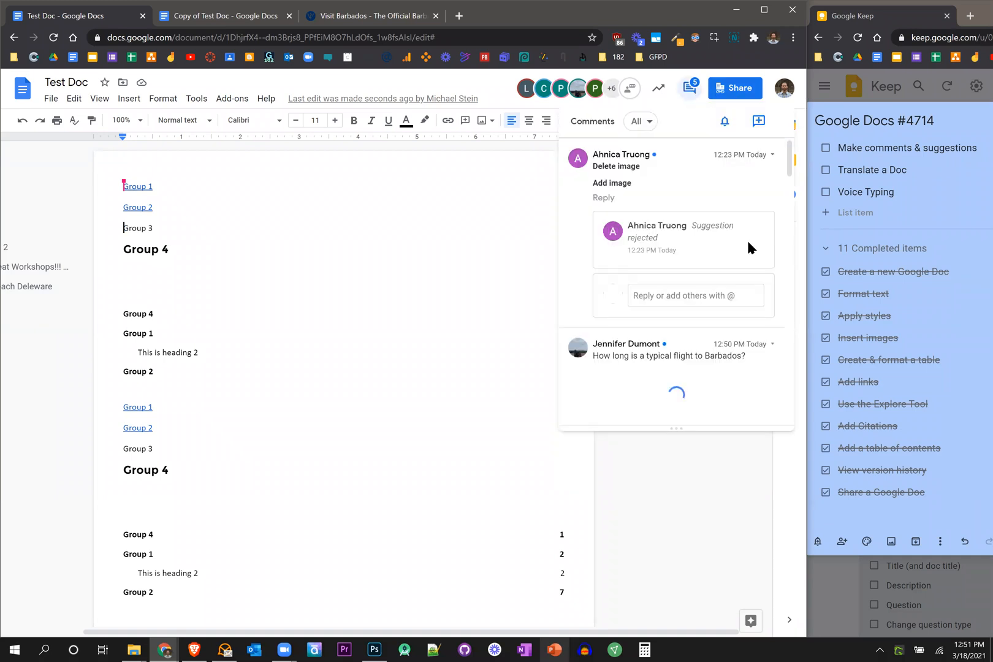
pyautogui.scroll(-10, 746, 264)
pyautogui.scroll(7, 748, 262)
pyautogui.scroll(2, 710, 355)
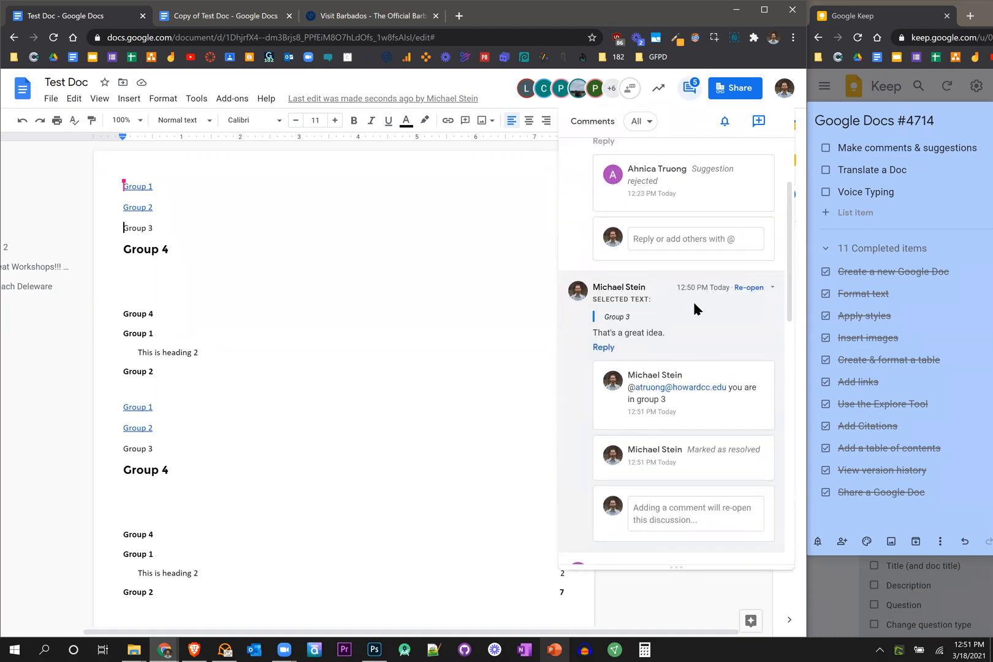
pyautogui.click(743, 289)
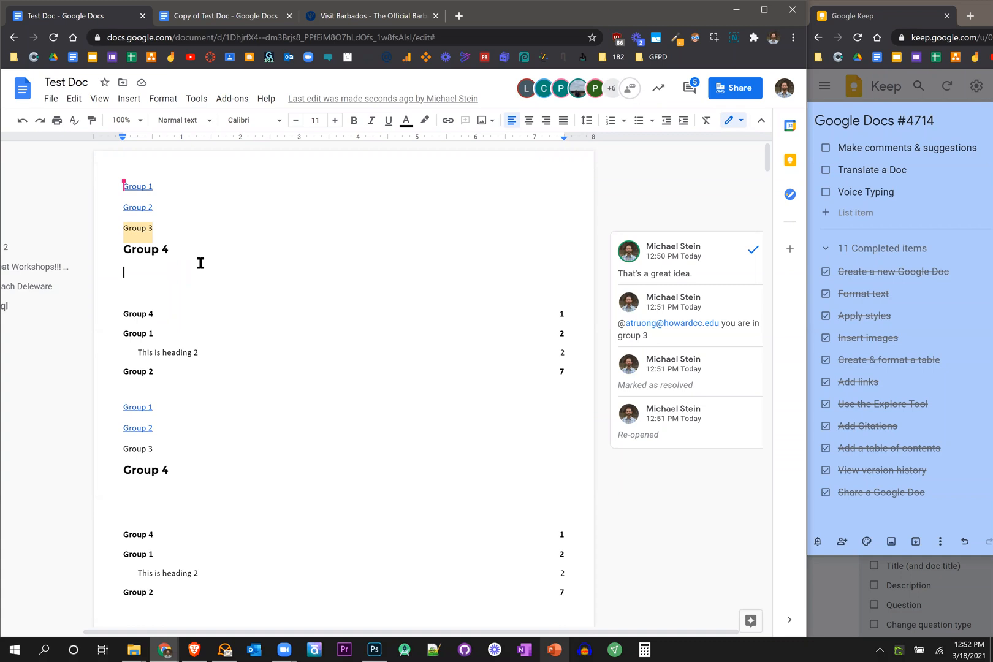
# - Switch to Suggesting mode and suggest the text "What if we made another group for group 5?" below the first Group 4 heading
pyautogui.click(740, 122)
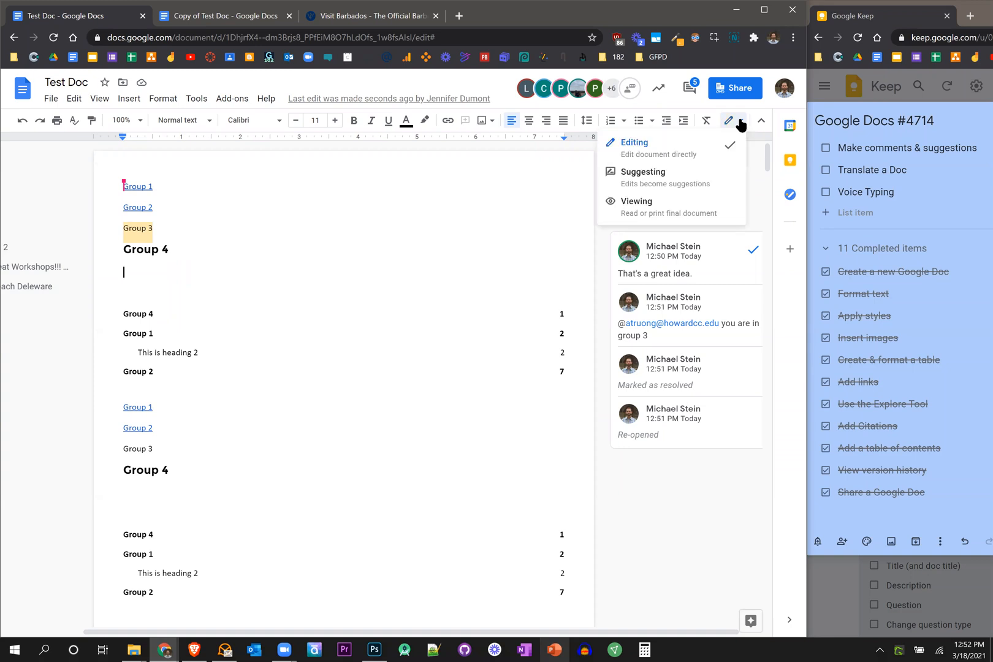
pyautogui.click(691, 180)
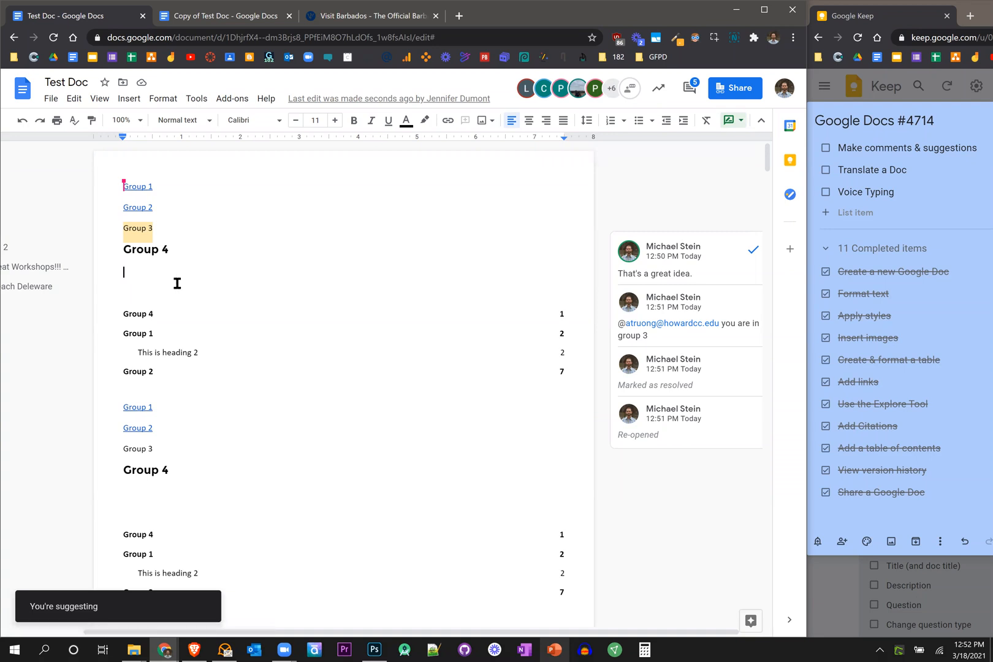
pyautogui.write('What if we ')
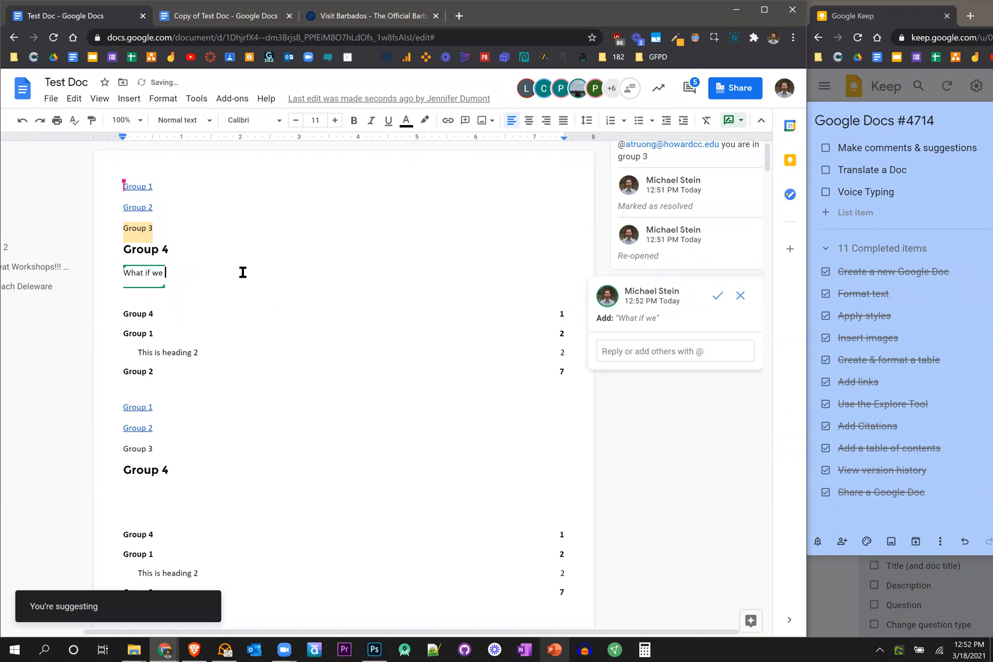
pyautogui.write('mad')
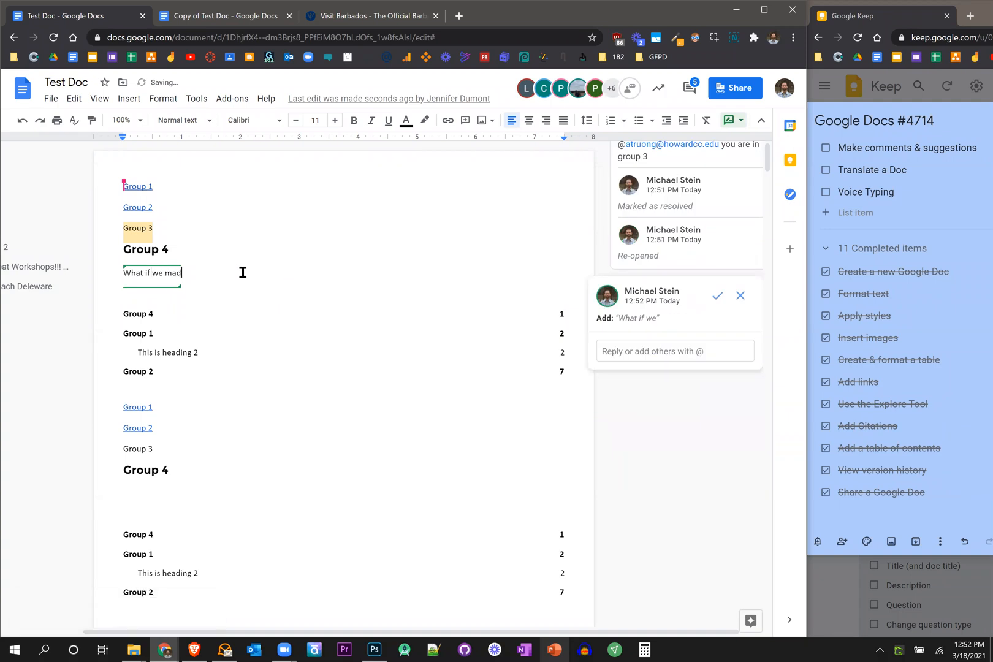
pyautogui.write('e another group for group 5?')
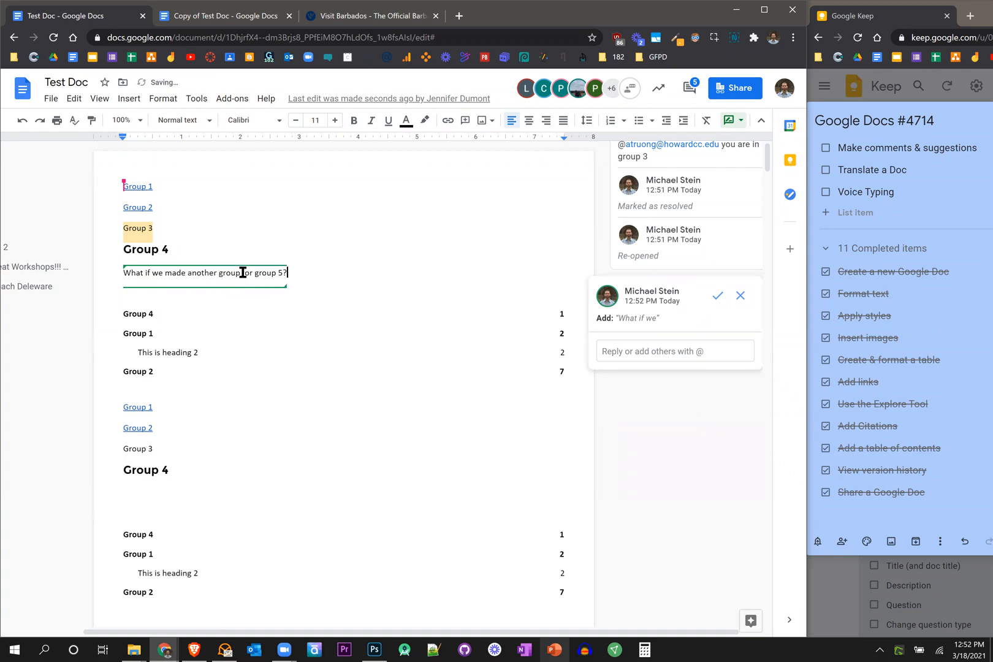
pyautogui.click(271, 240)
pyautogui.click(196, 273)
pyautogui.click(163, 314)
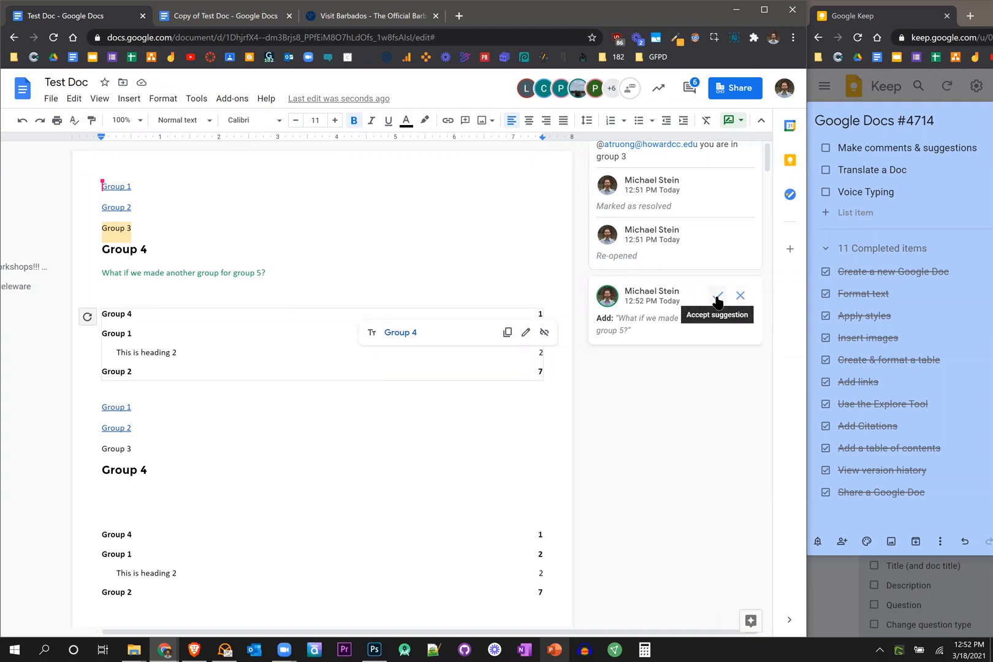
# - Accept the suggested group 5 sentence, undo the acceptance and reject the suggestion instead
pyautogui.click(717, 298)
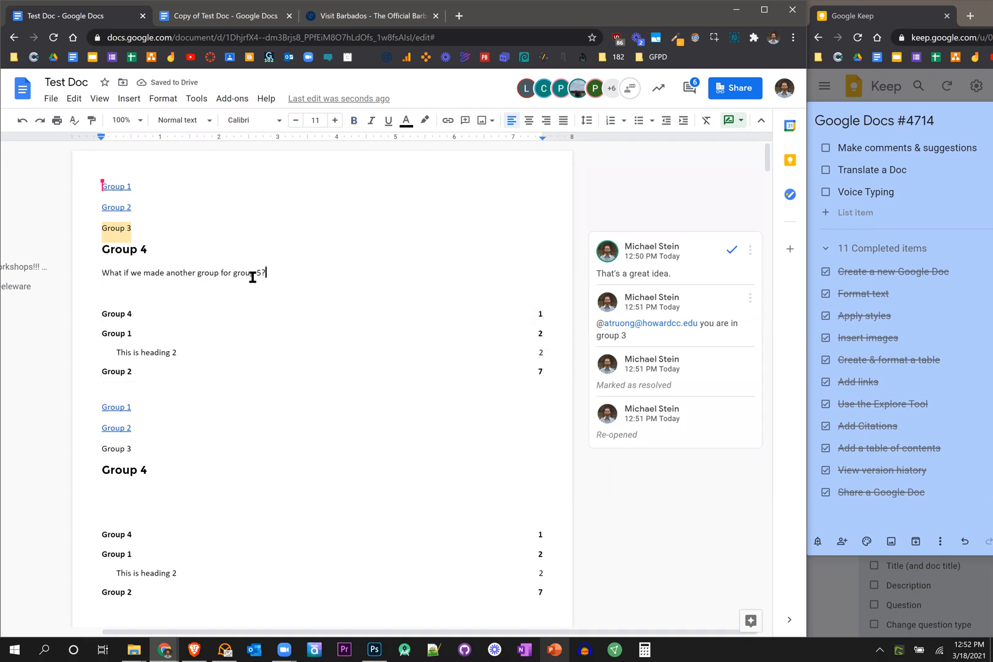
pyautogui.hotkey('ctrl', 'z')
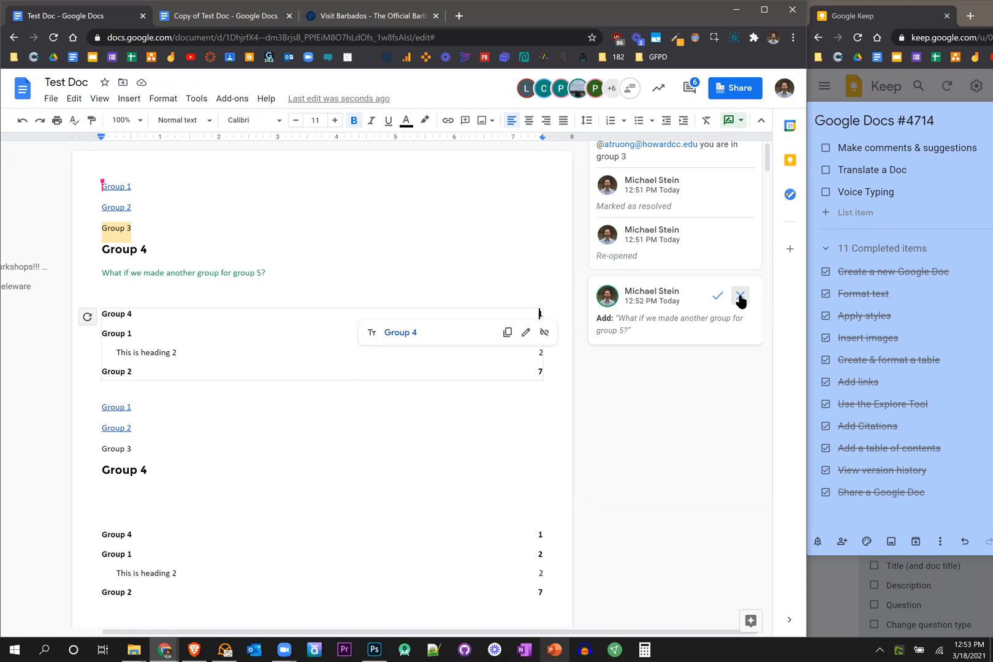
pyautogui.click(741, 299)
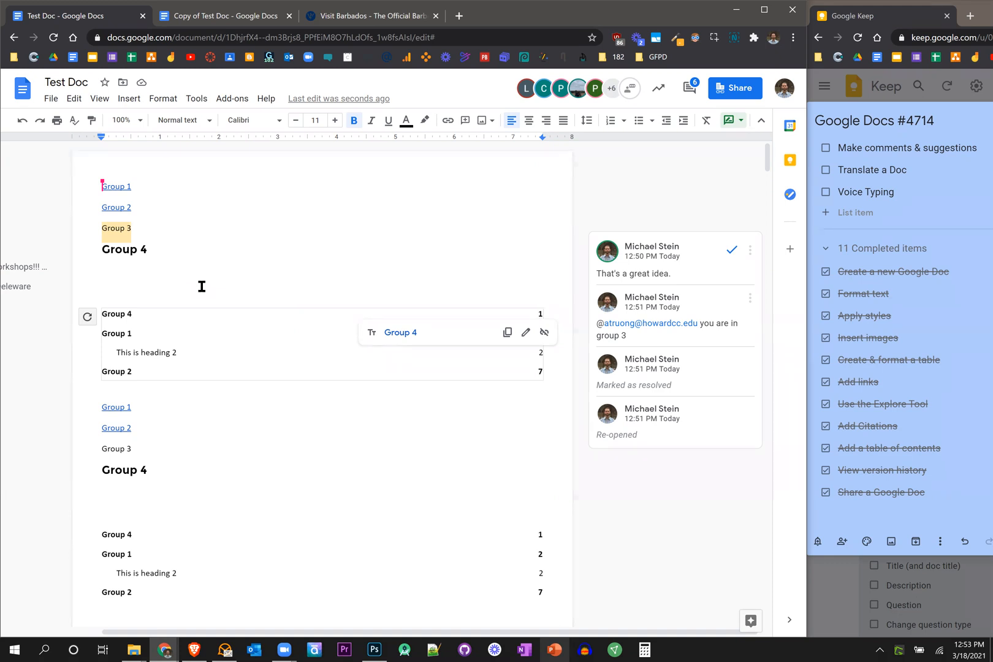
pyautogui.click(824, 103)
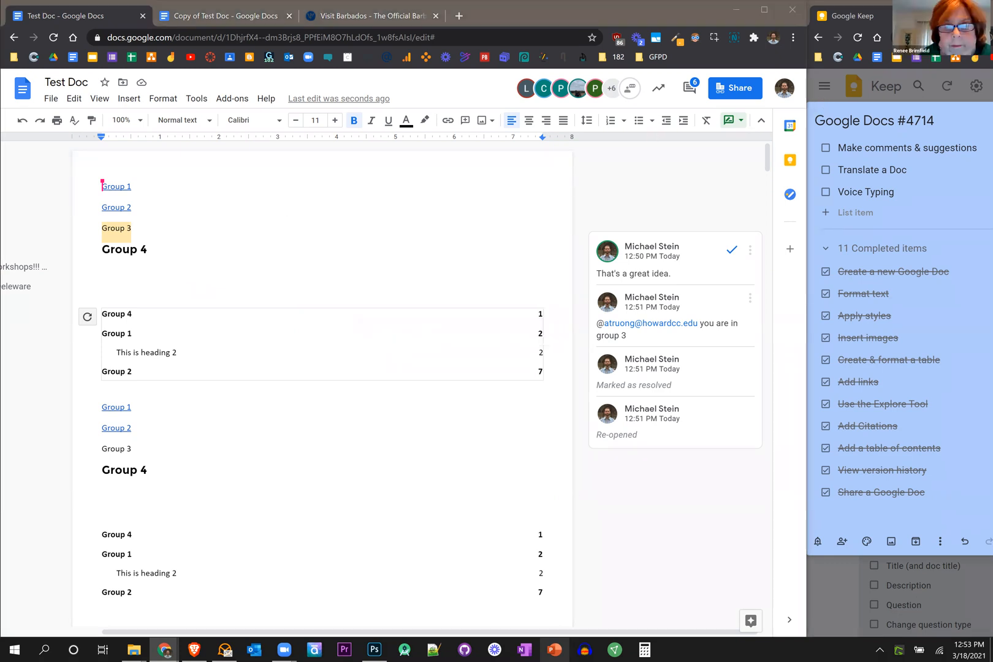
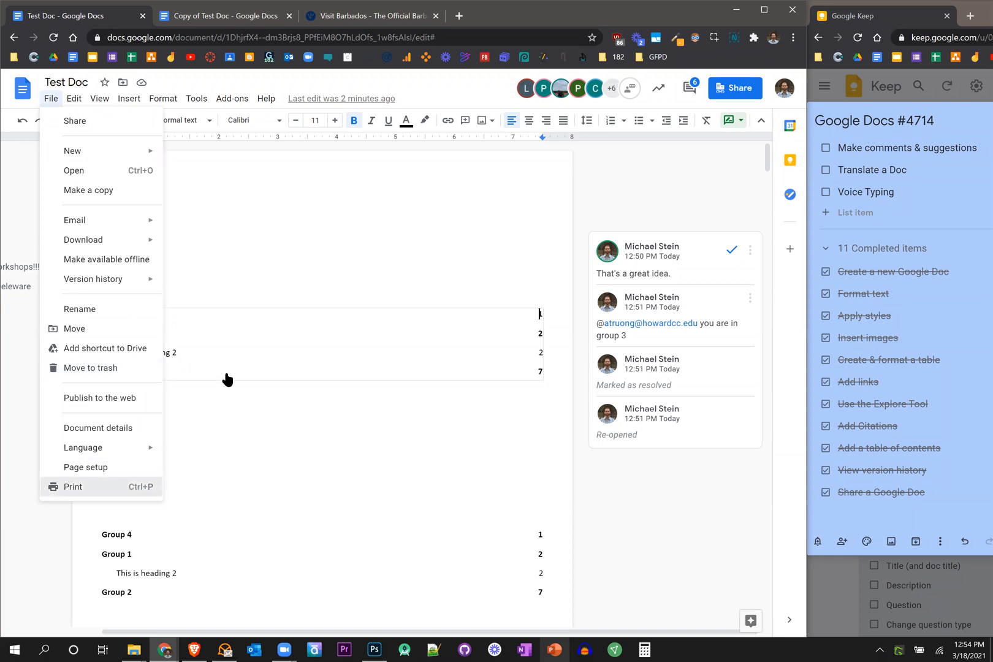
# - View the document's print preview and Save as PDF settings, and close them without saving
pyautogui.hotkey('ctrl', 'p')
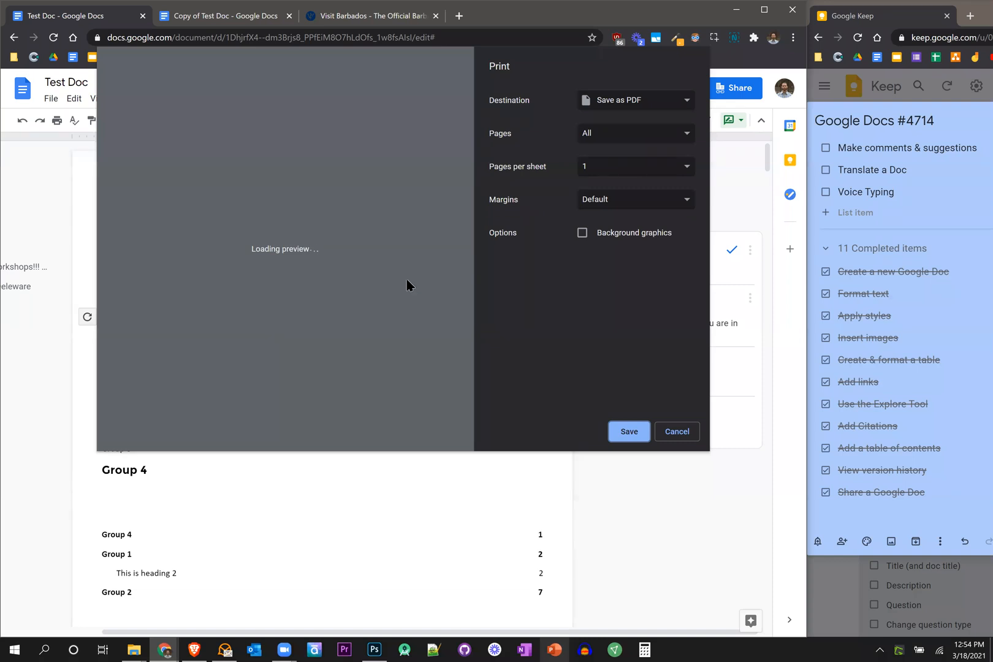
pyautogui.click(889, 125)
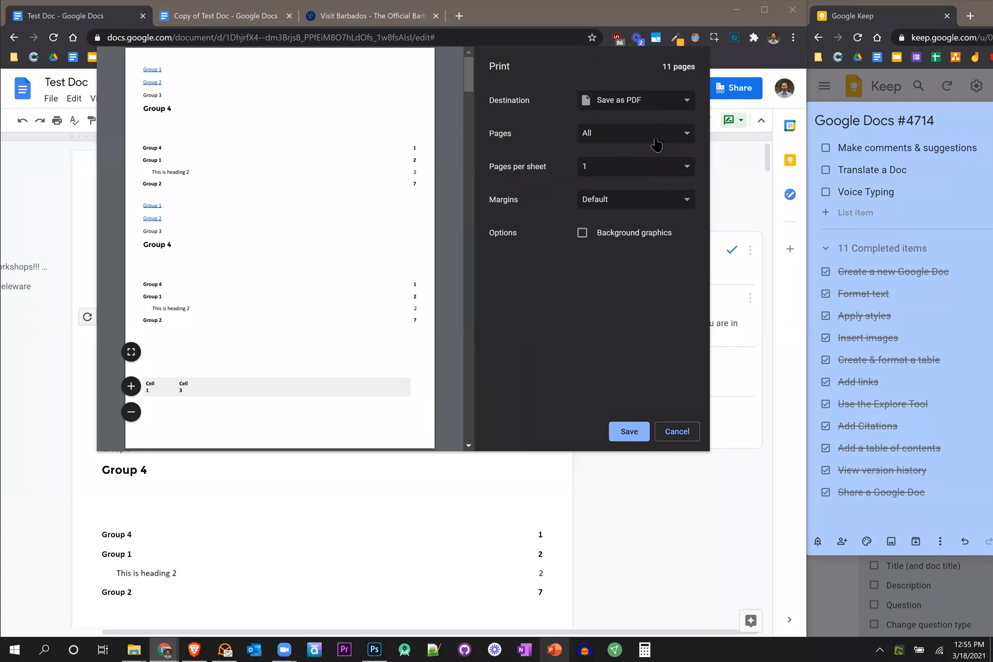
pyautogui.click(677, 432)
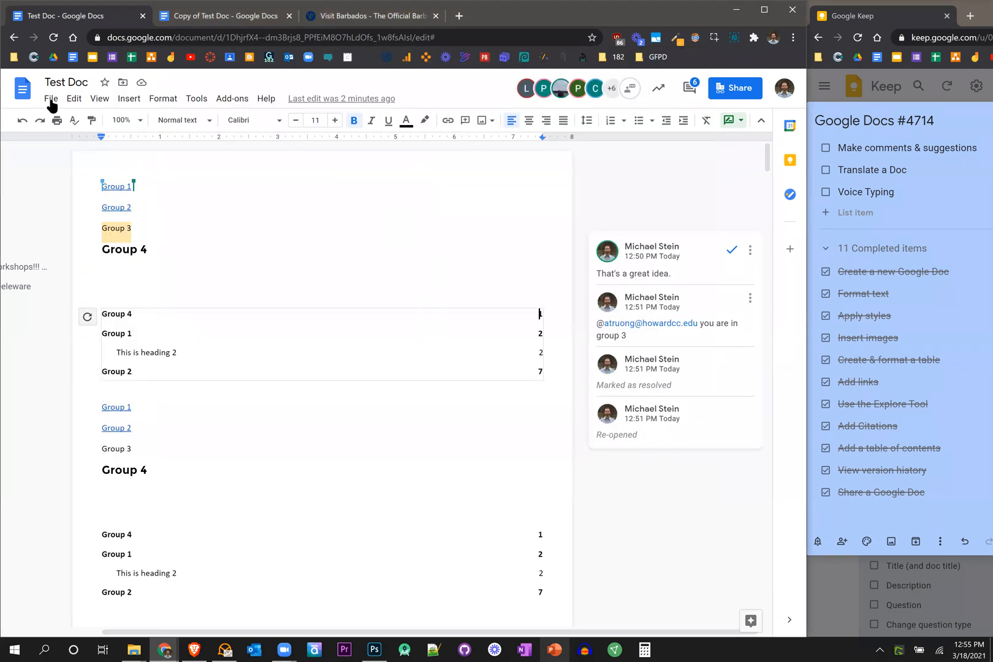
pyautogui.click(52, 100)
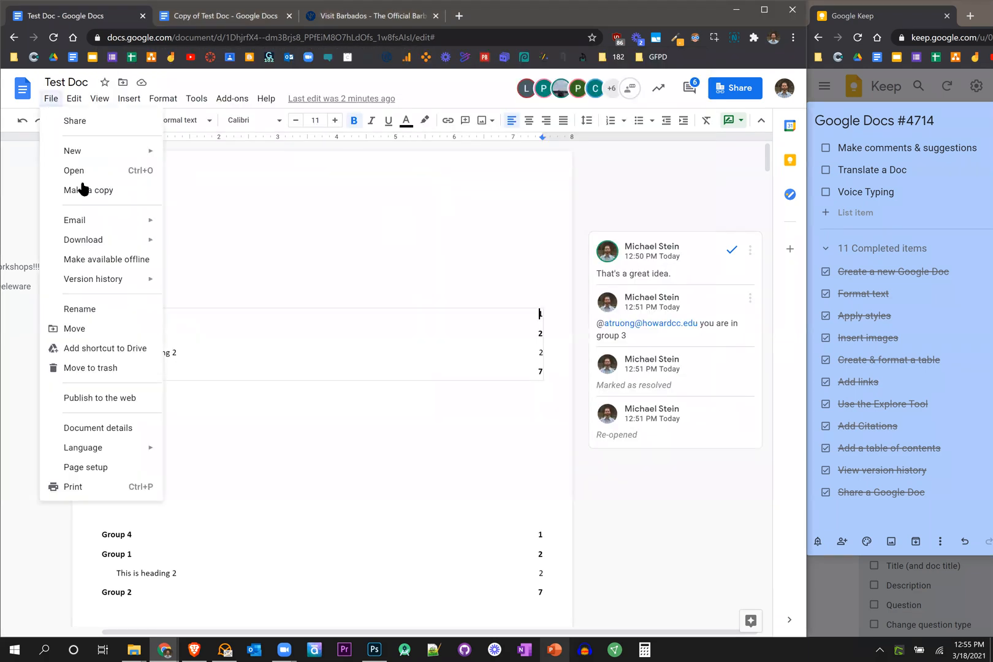
pyautogui.moveTo(104, 246)
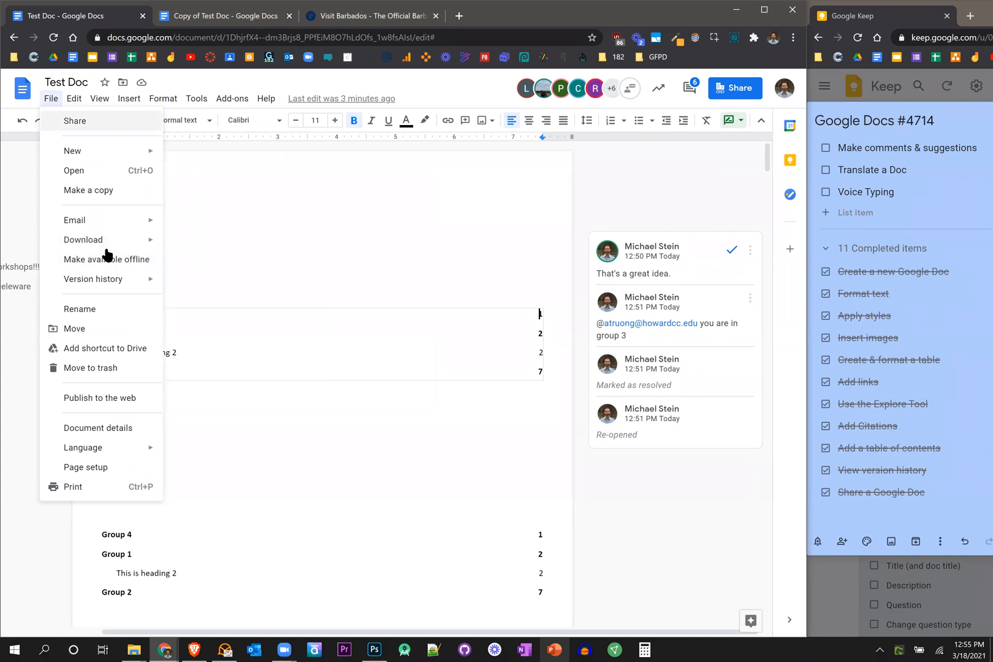
pyautogui.click(74, 98)
pyautogui.click(51, 98)
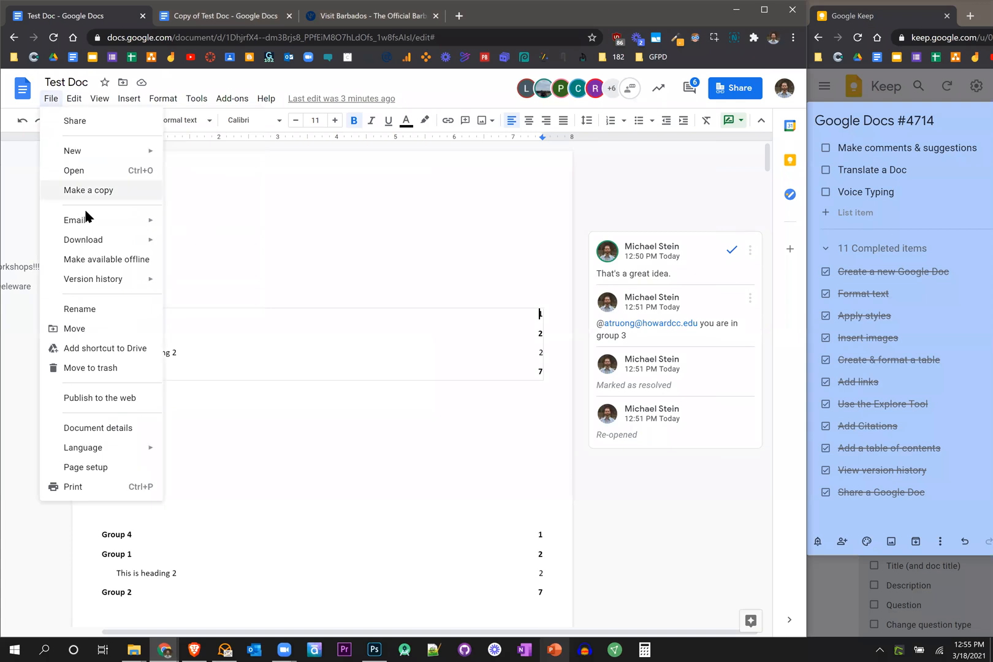
pyautogui.click(276, 246)
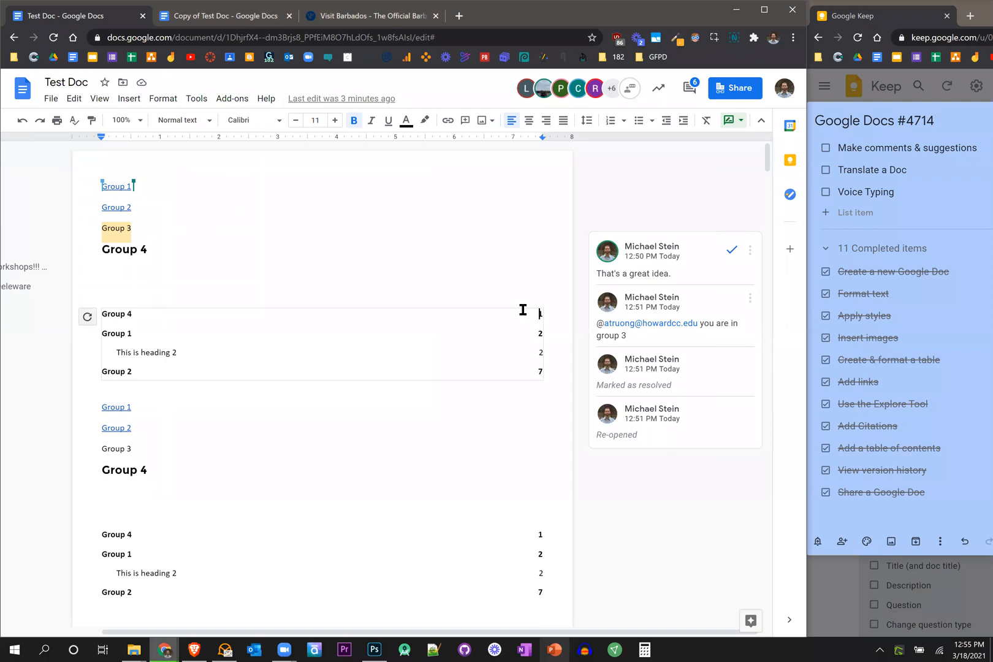
# - Open the downloaded Test Doc.docx in Word, view how its comments carried over, and close the Word window
pyautogui.click(78, 630)
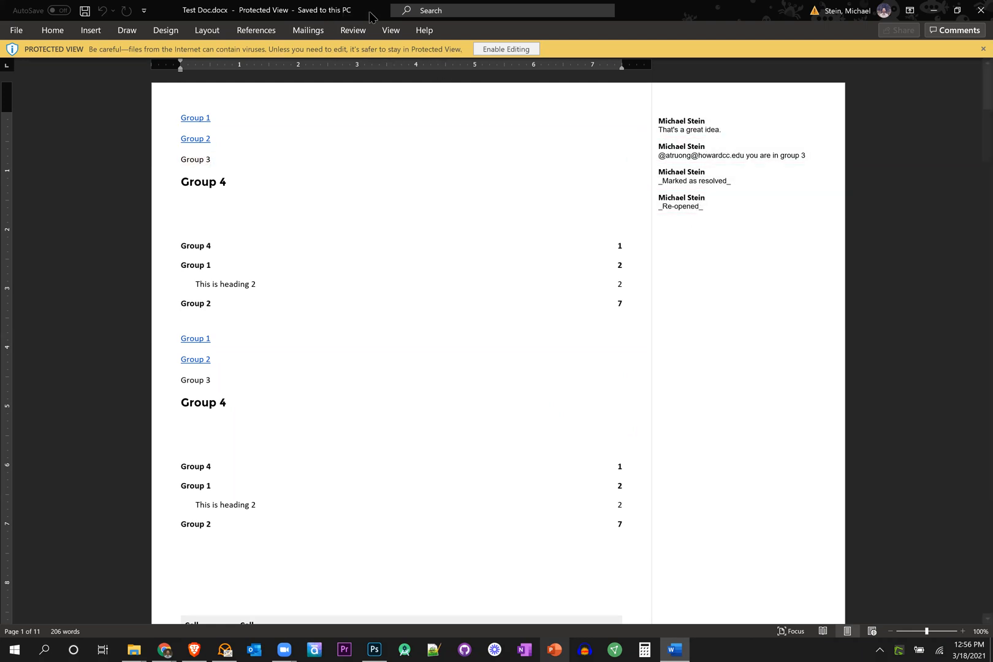
pyautogui.moveTo(370, 12); pyautogui.dragTo(438, 142)
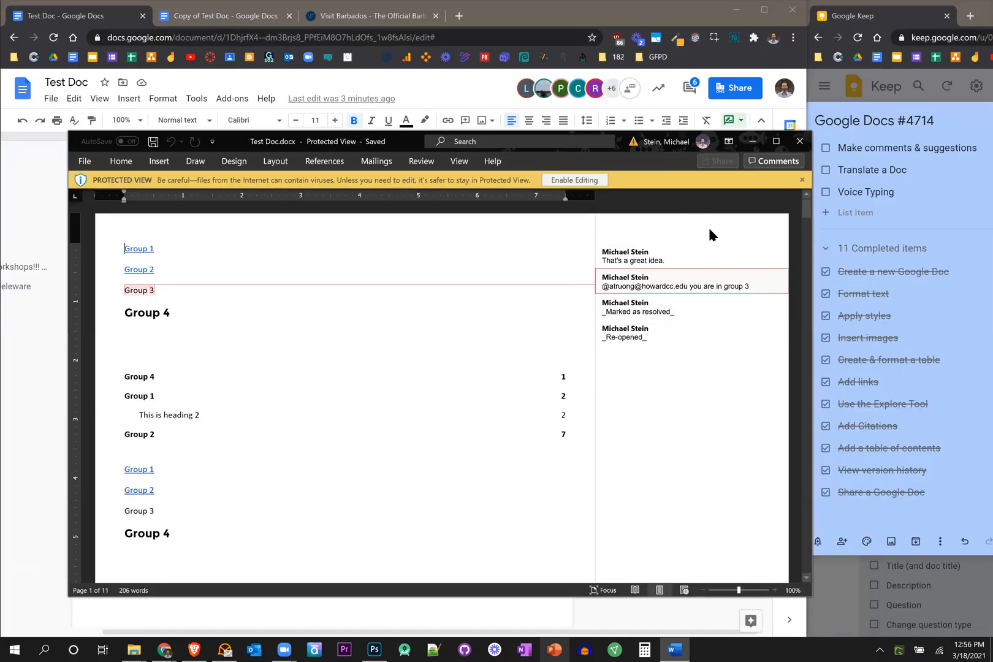
pyautogui.click(797, 146)
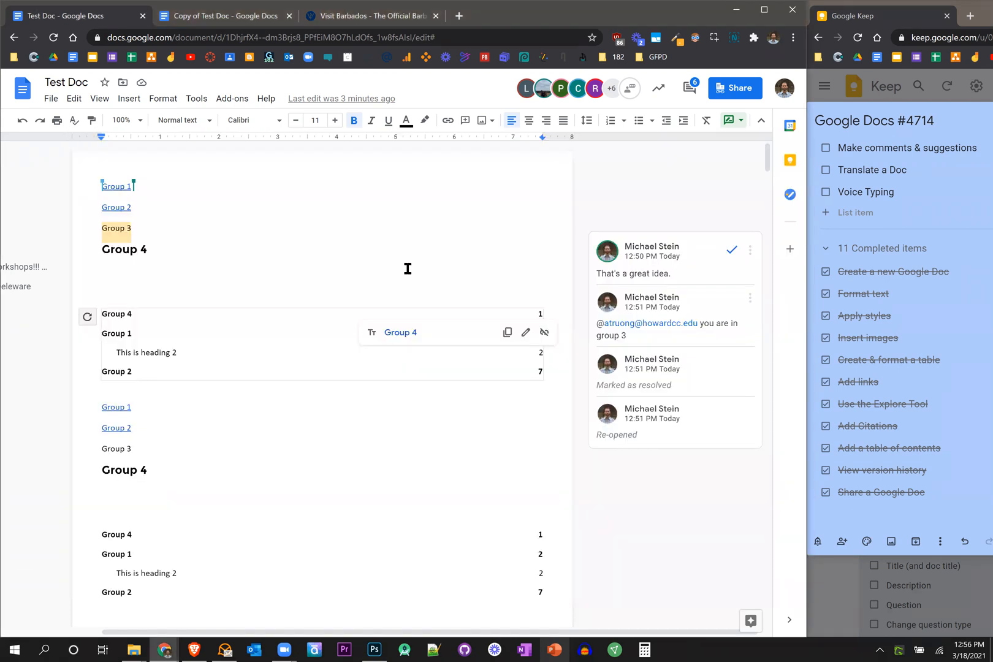
pyautogui.click(940, 153)
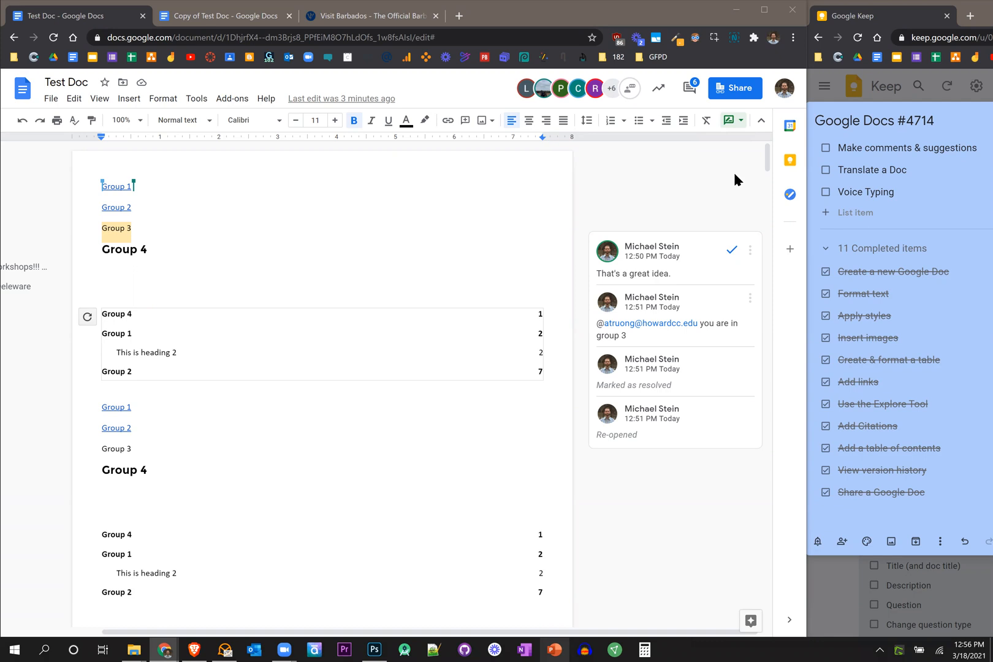
# - Translate the document into Latin as a new copy titled "Translated copy of Test Doc"
pyautogui.click(197, 103)
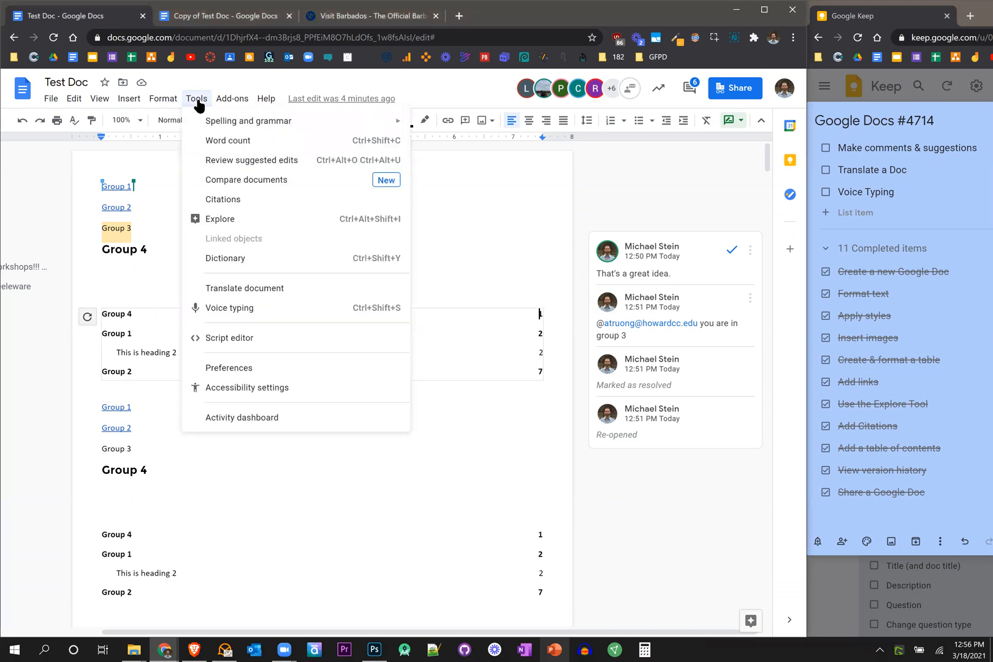
pyautogui.click(334, 291)
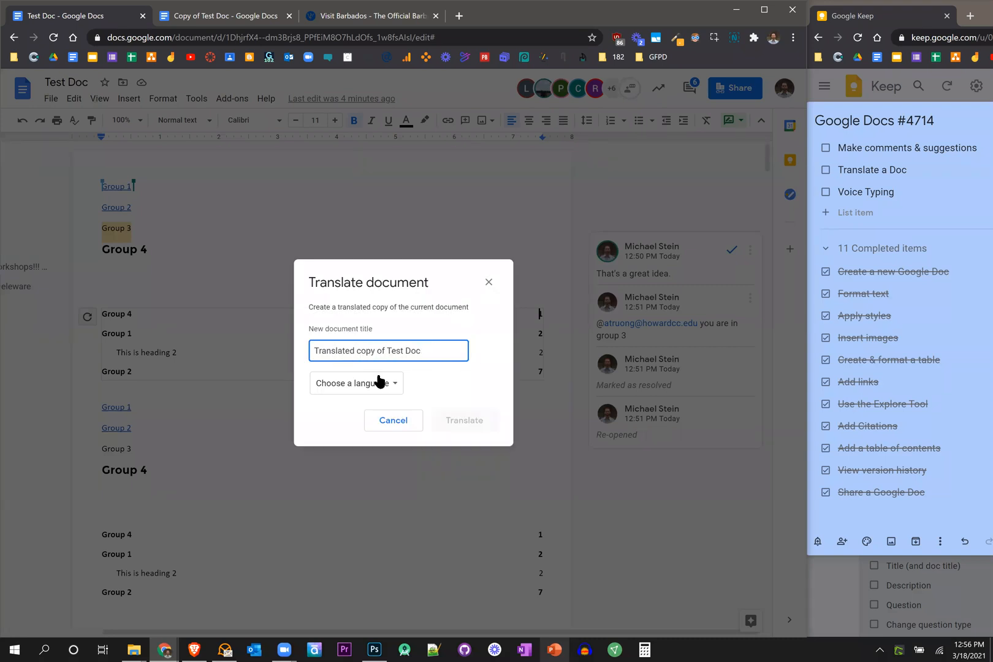
pyautogui.click(386, 384)
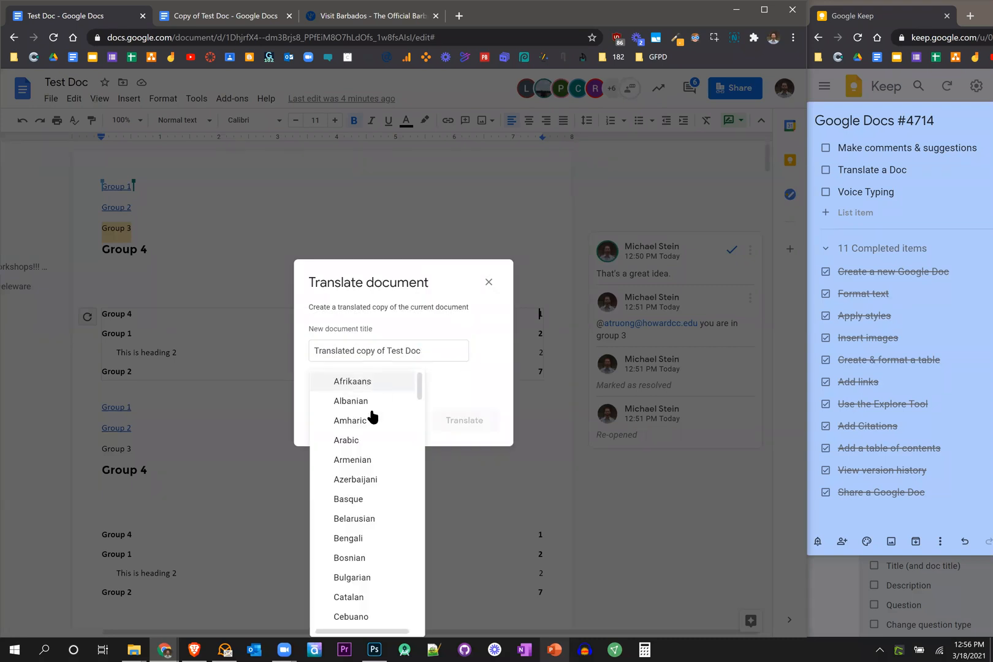
pyautogui.scroll(-5, 371, 469)
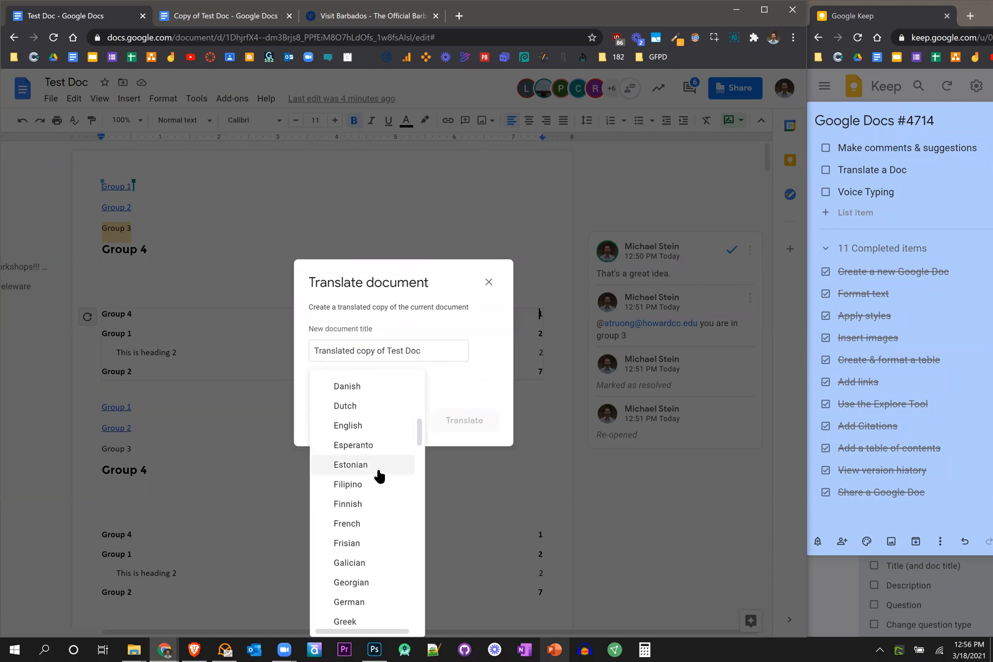
pyautogui.scroll(-3, 376, 472)
pyautogui.scroll(-5, 379, 472)
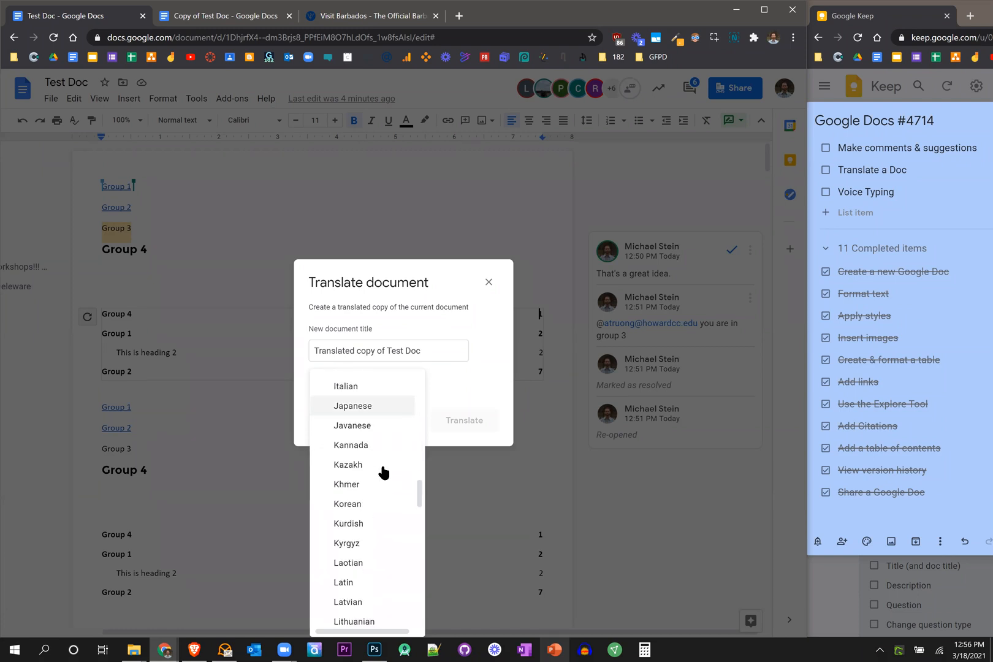
pyautogui.scroll(-3, 383, 472)
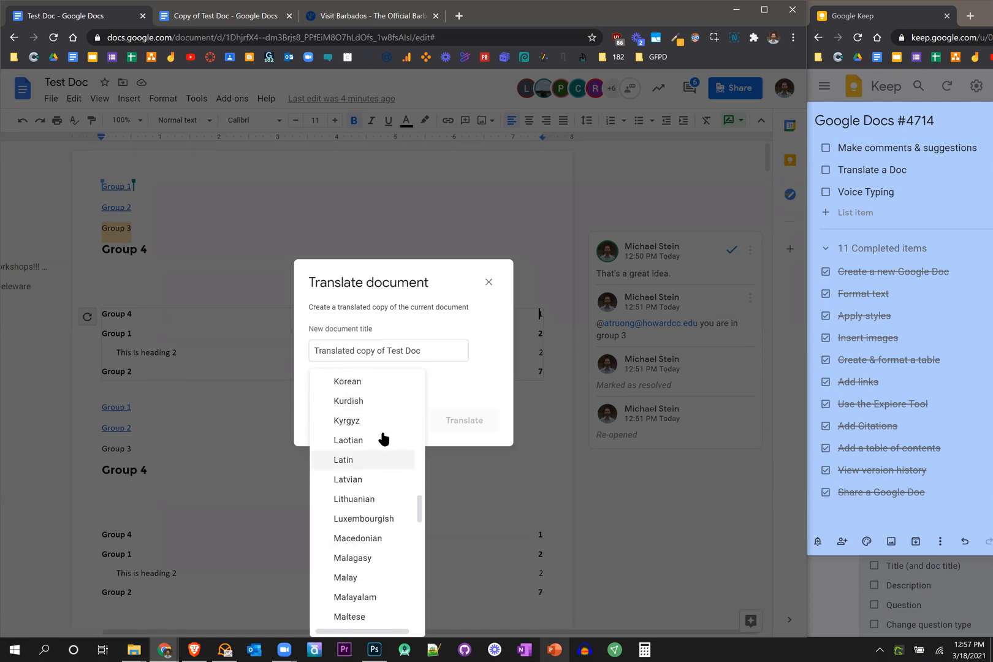
pyautogui.scroll(-1, 384, 438)
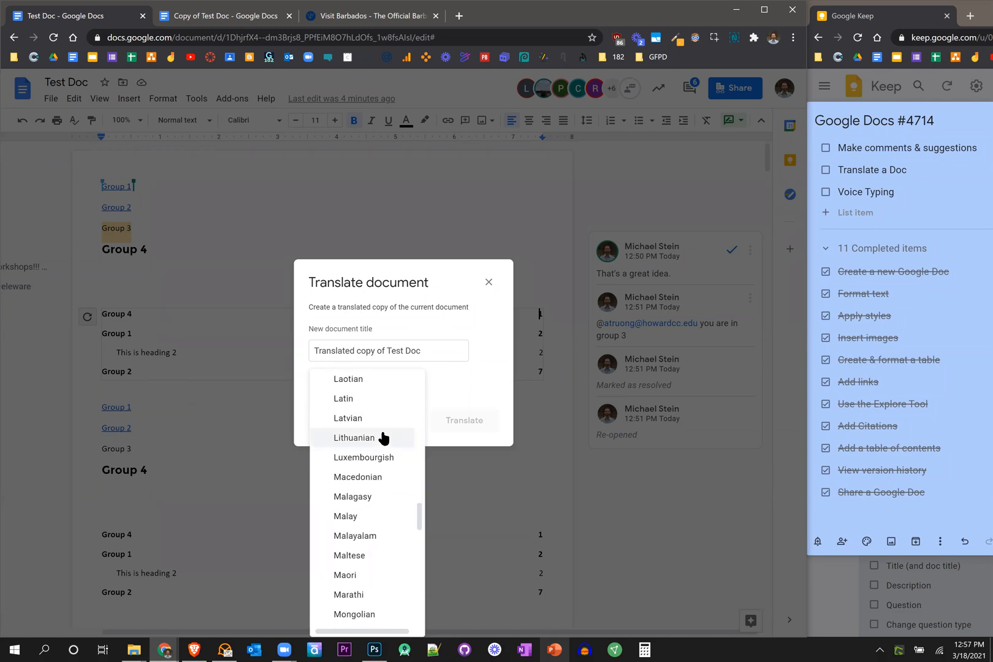
pyautogui.click(372, 404)
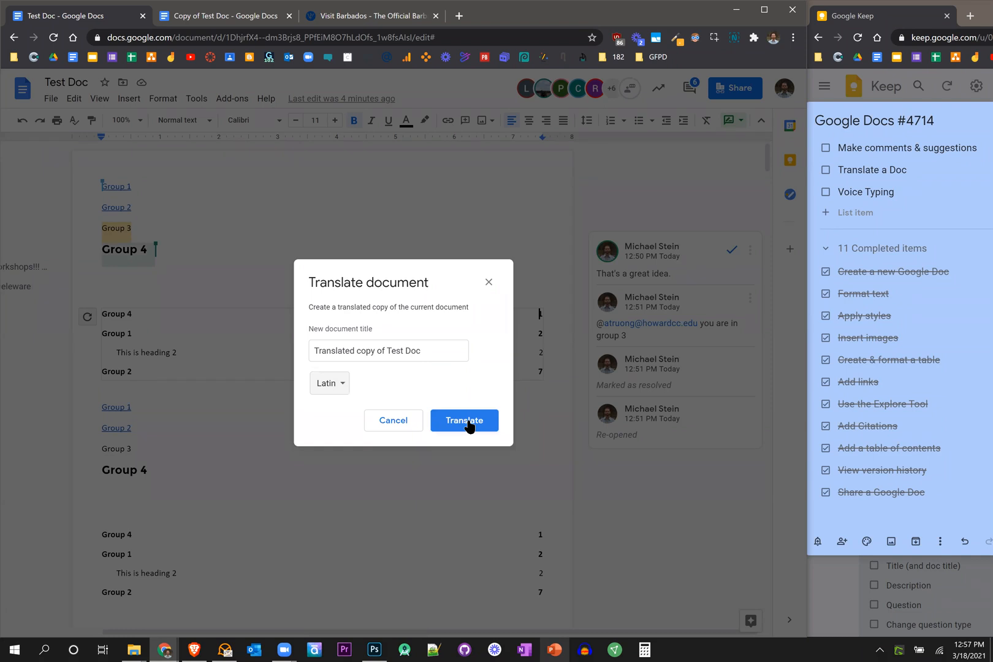
pyautogui.click(468, 421)
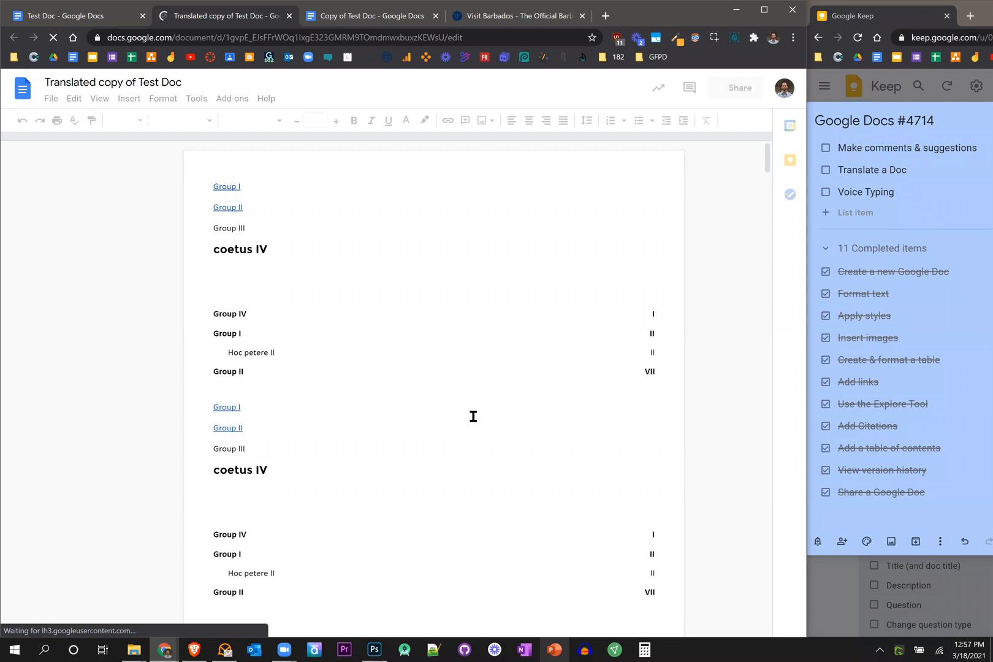
# - Look through the Latin text of the translated copy and return to the original Test Doc
pyautogui.scroll(-2, 478, 401)
pyautogui.scroll(-1, 478, 401)
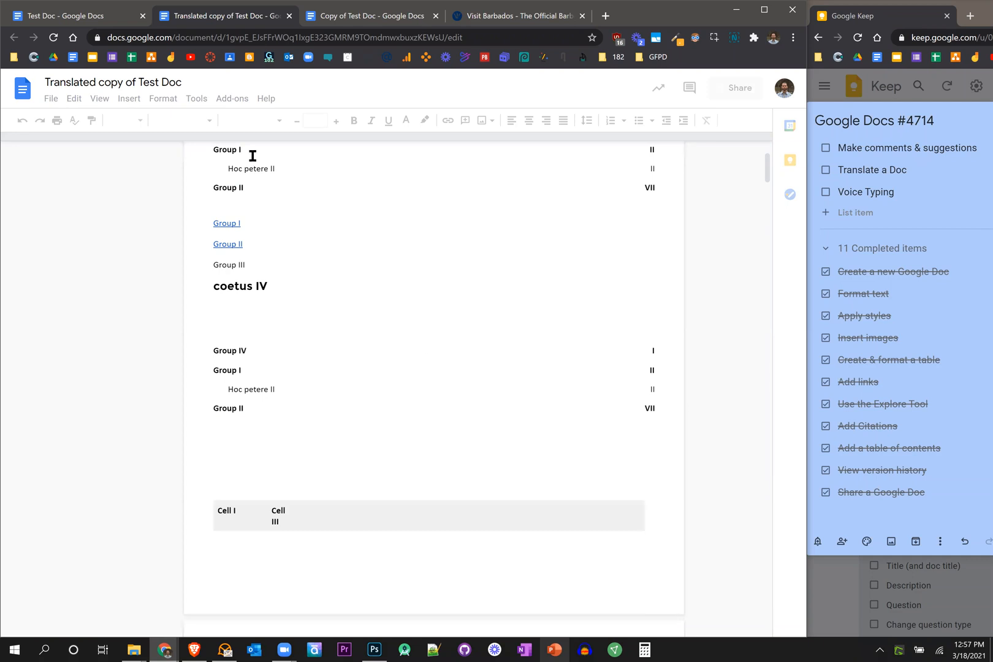
pyautogui.scroll(-2, 252, 155)
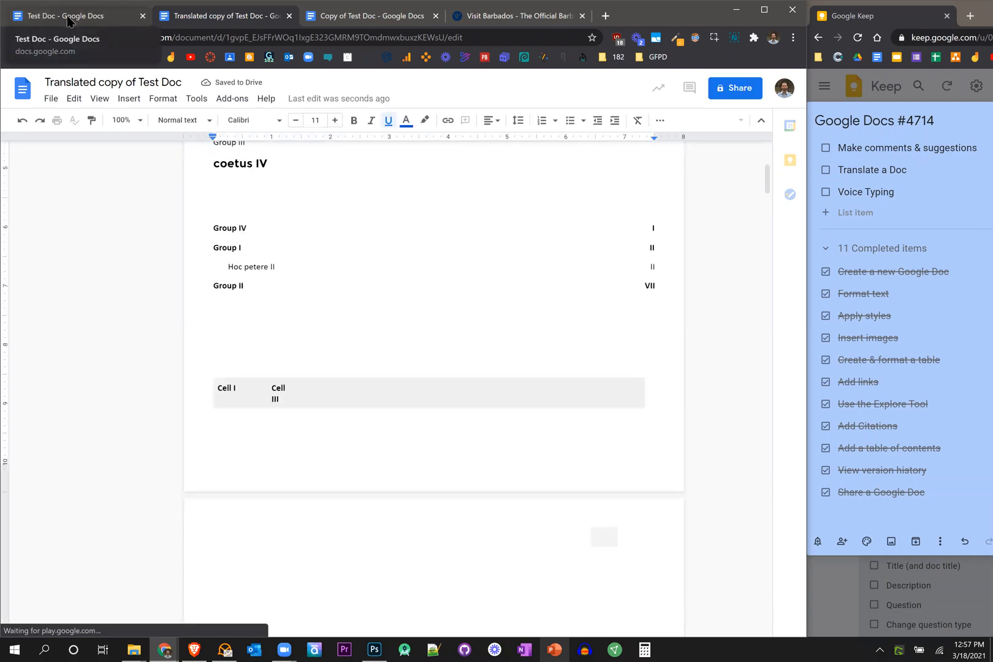
pyautogui.click(69, 20)
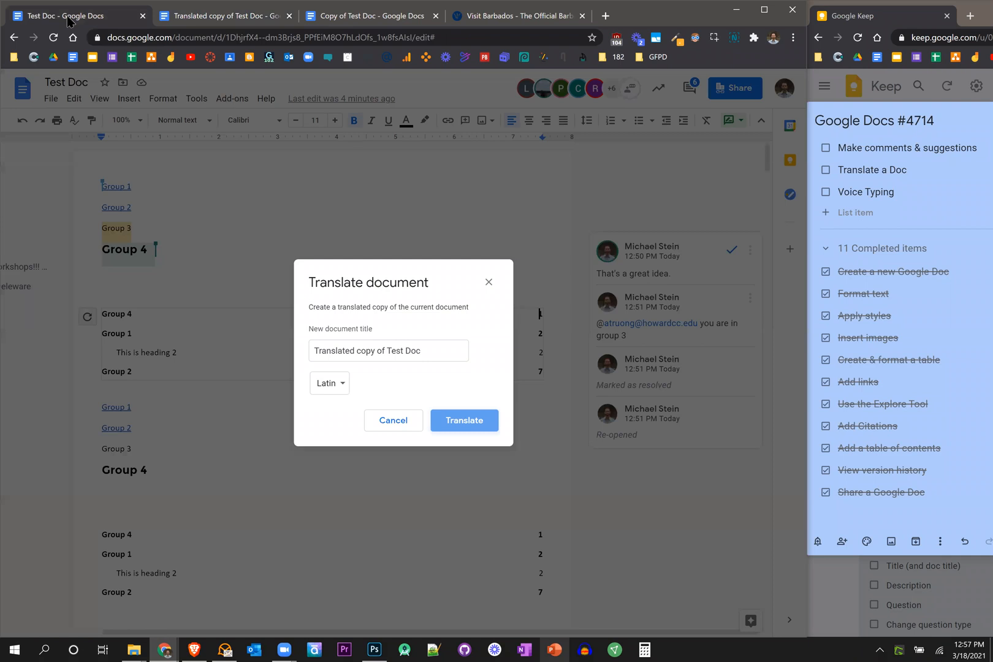
# - Close the translation dialog and check off "Make comments & suggestions" and "Translate a Doc" in the Keep checklist
pyautogui.click(490, 282)
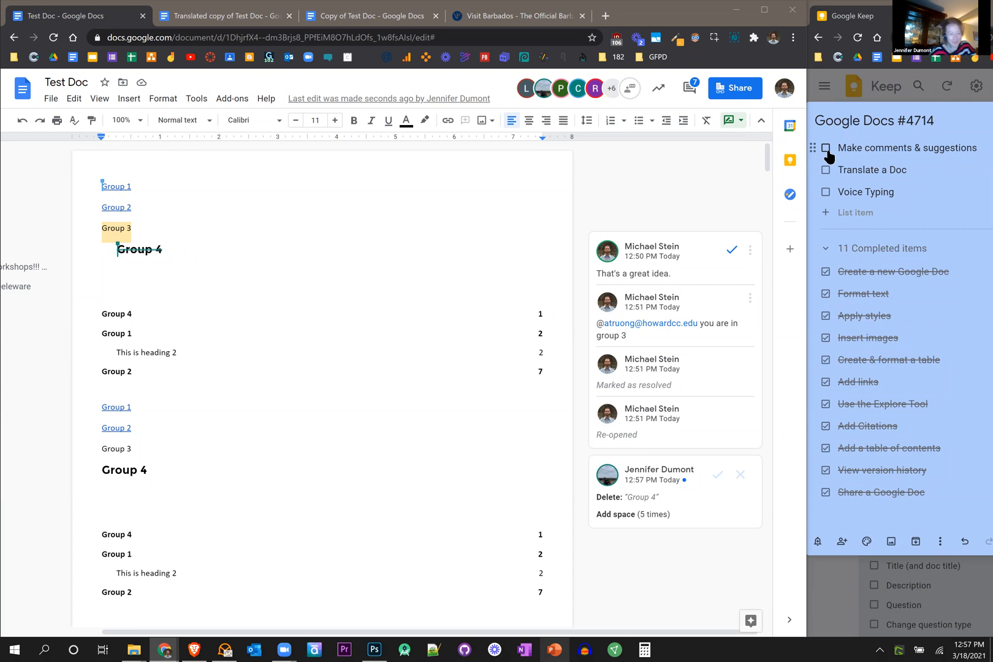
pyautogui.click(826, 148)
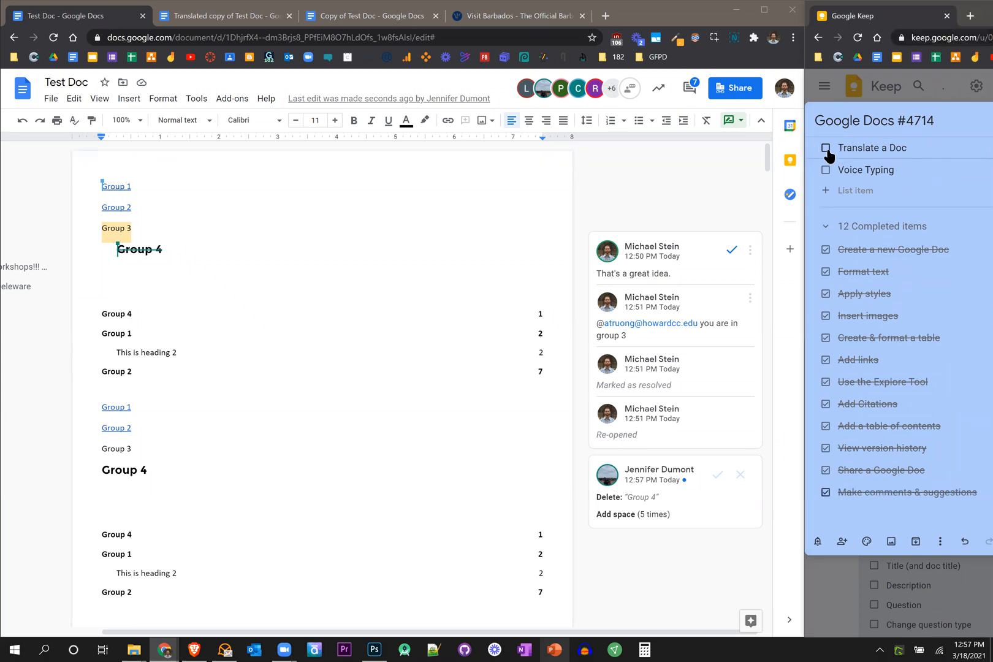
pyautogui.click(826, 148)
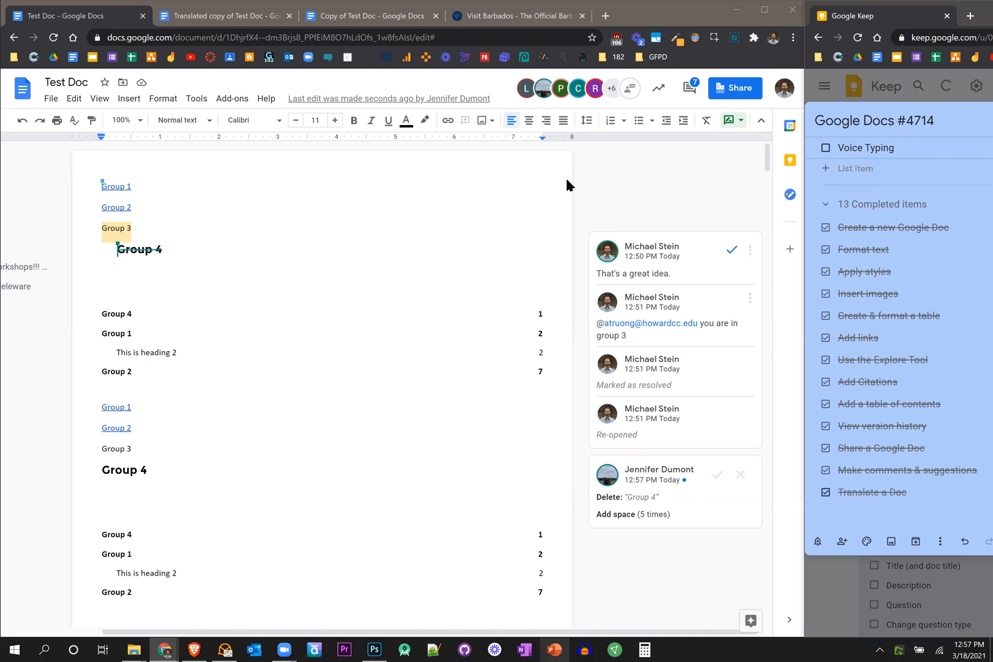
# - Voice type "And then now as I'm speaking it should be trying to write the things that I'm saying" above the first table of contents
pyautogui.click(349, 232)
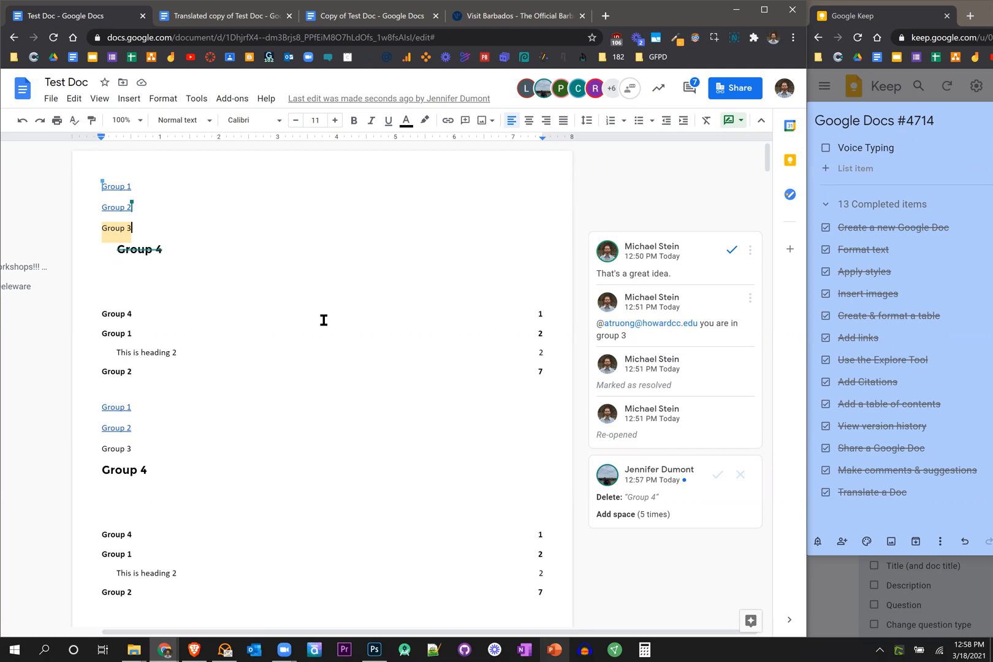
pyautogui.click(233, 268)
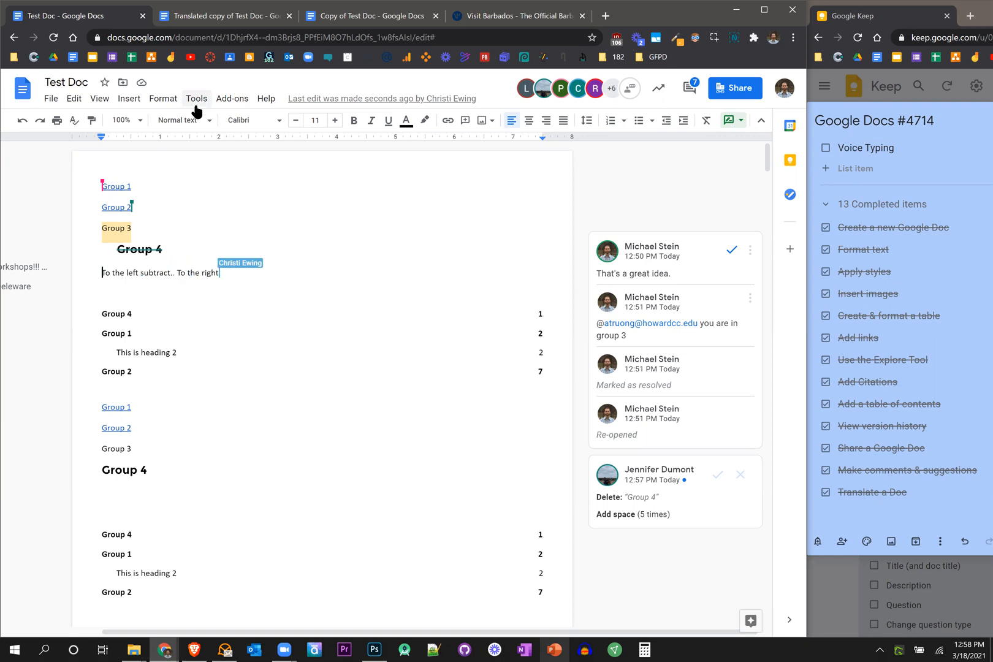
pyautogui.press('Down')
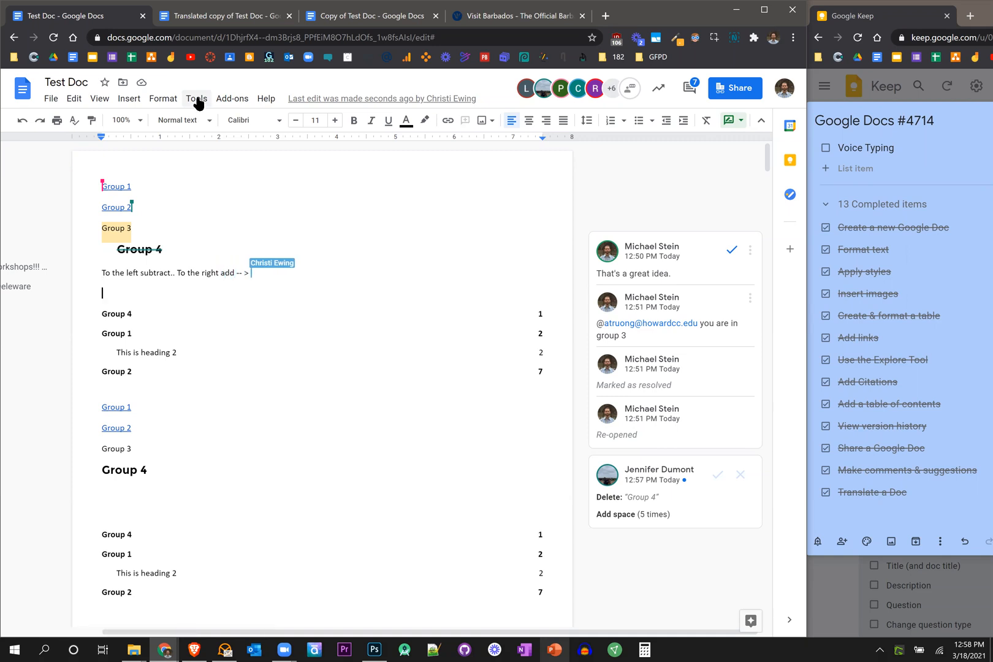
pyautogui.click(196, 102)
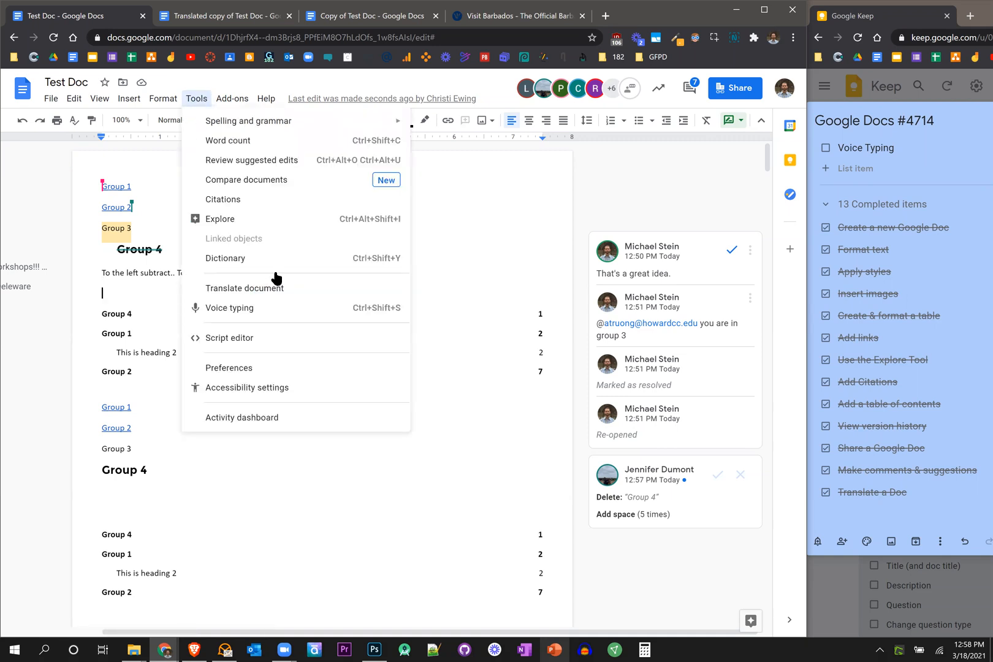
pyautogui.click(333, 305)
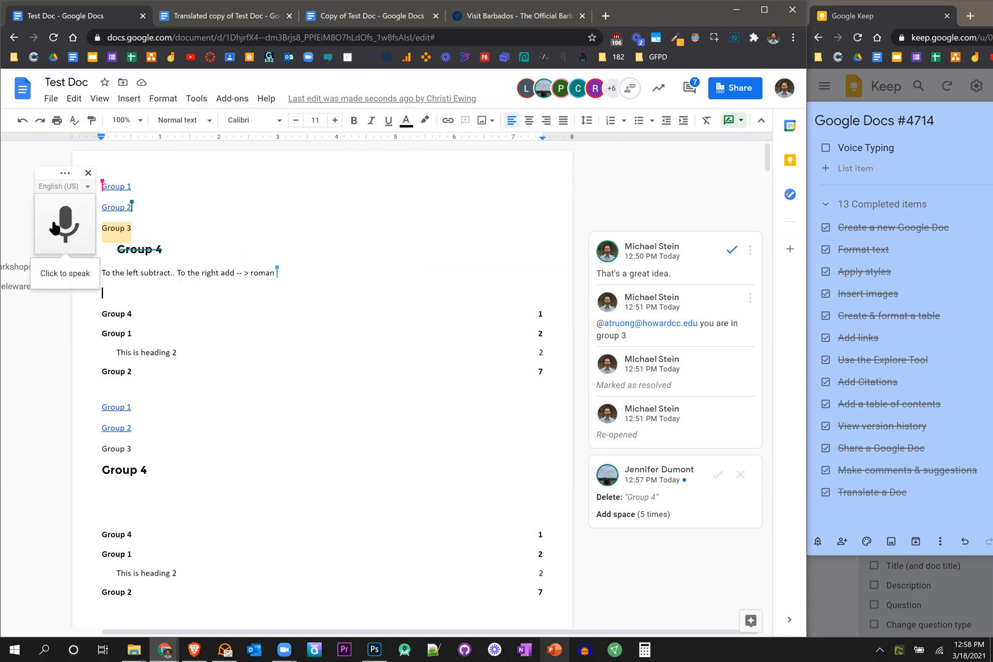
pyautogui.click(69, 222)
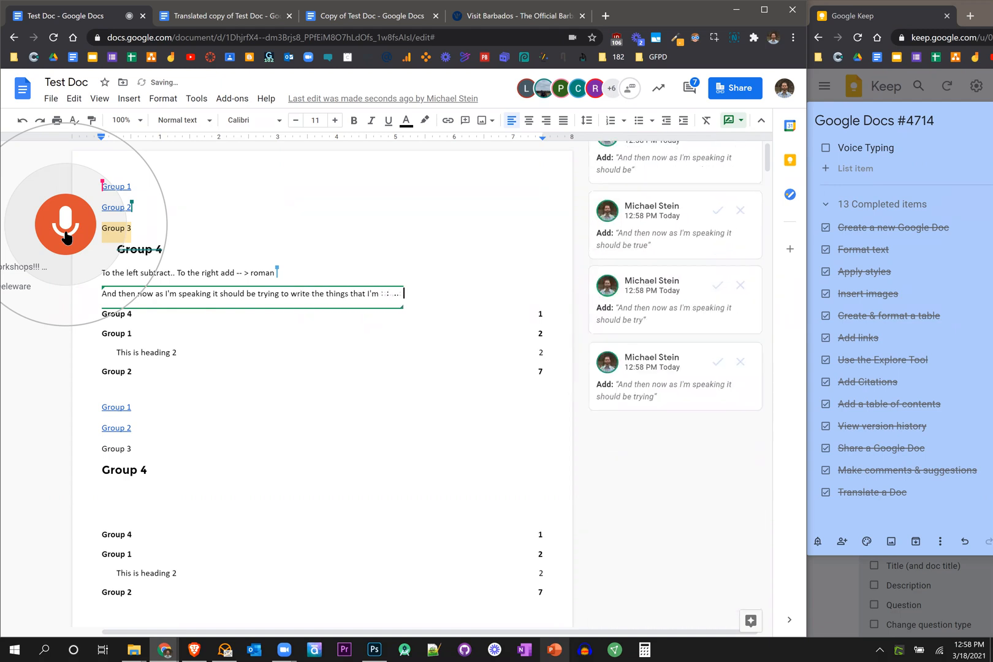
pyautogui.click(68, 238)
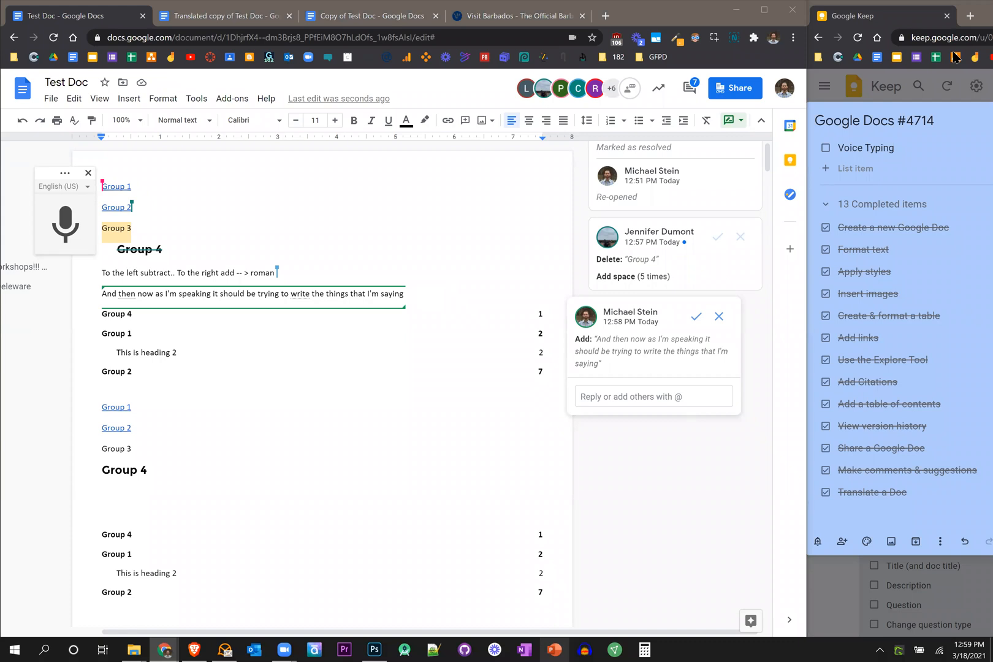
# - Check off "Voice Typing" in the Keep checklist and close the voice typing tool in the document
pyautogui.click(863, 154)
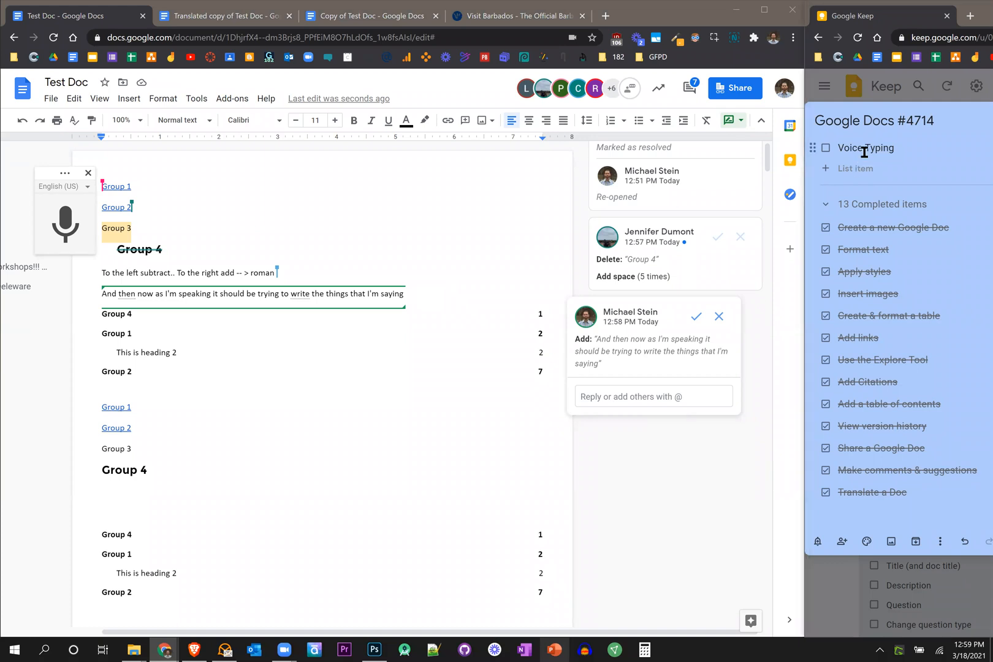
pyautogui.click(826, 150)
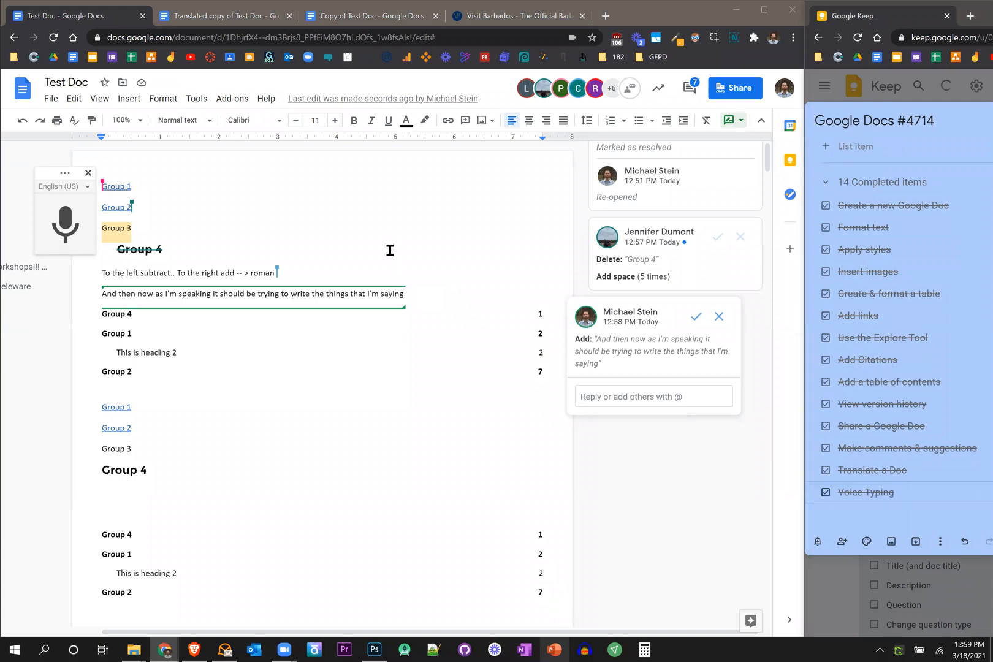
pyautogui.click(87, 173)
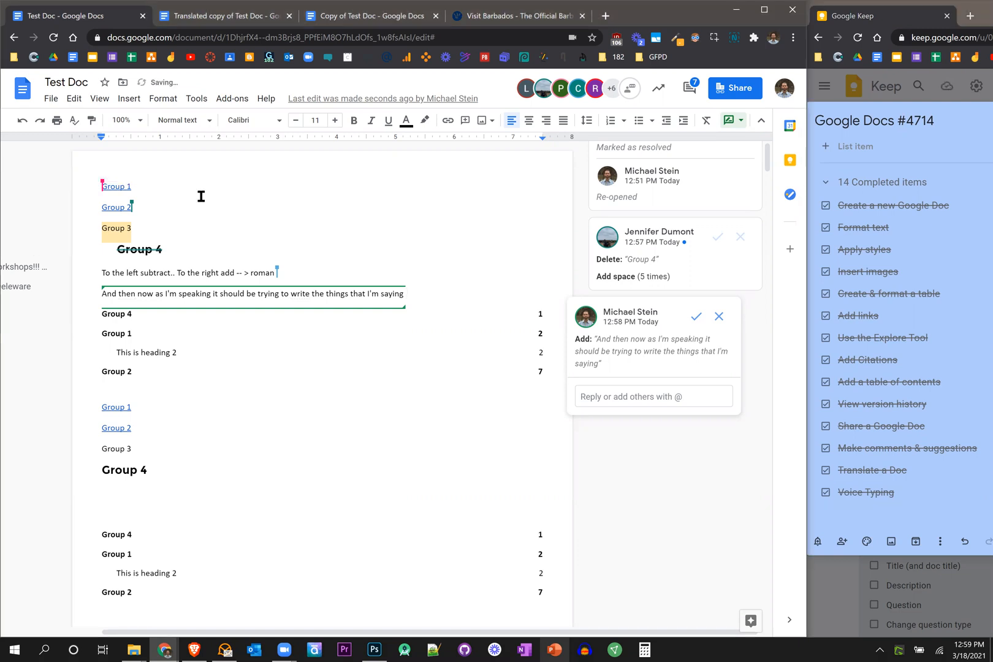